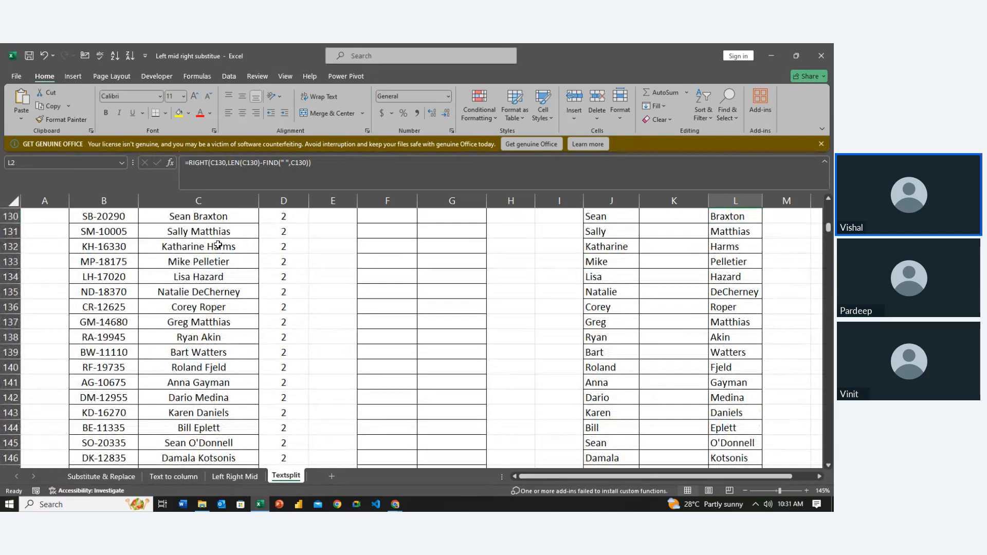
Step: Undo the last two edits and clear all contents of column L
key(ctrl+z)
key(ctrl+z)
key(Up)
key(Up)
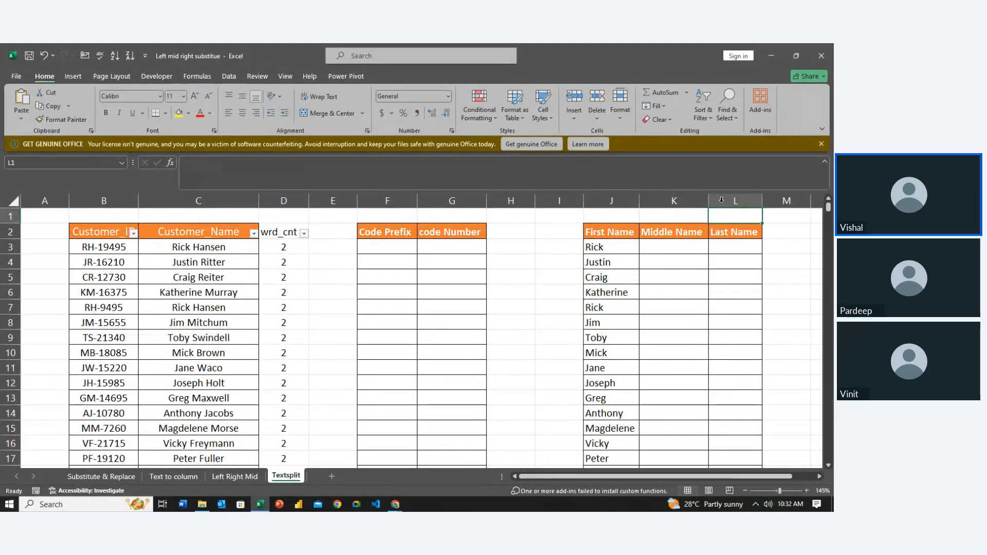
click(747, 200)
key(Delete)
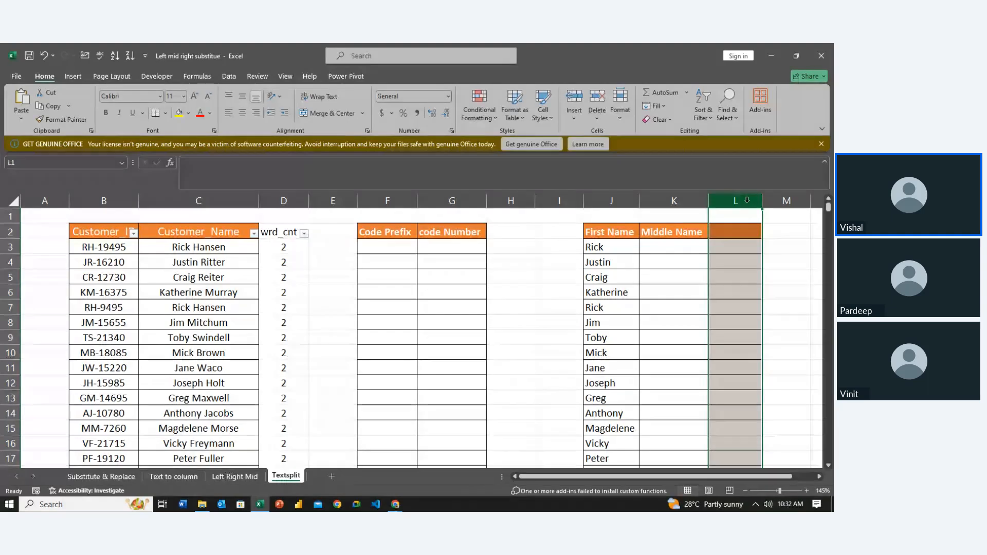
Step: Enter the header "Last Name" in cell L2
key(Left)
key(Down)
key(Right)
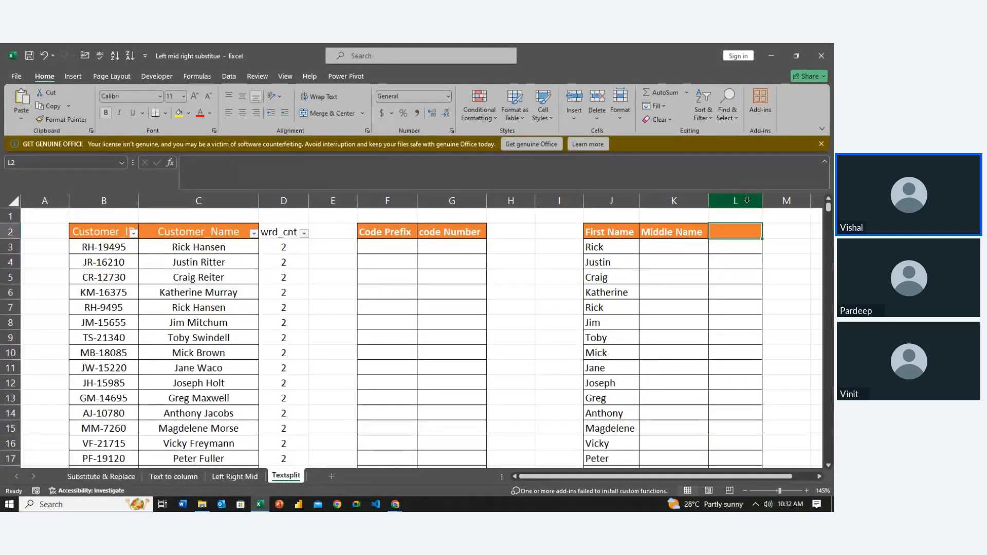
text(Last  )
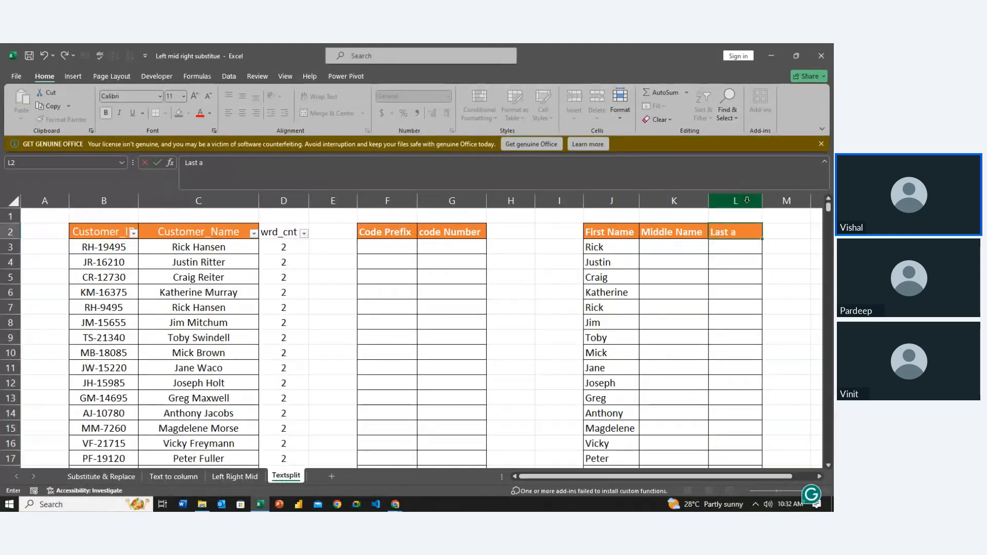
text(Name)
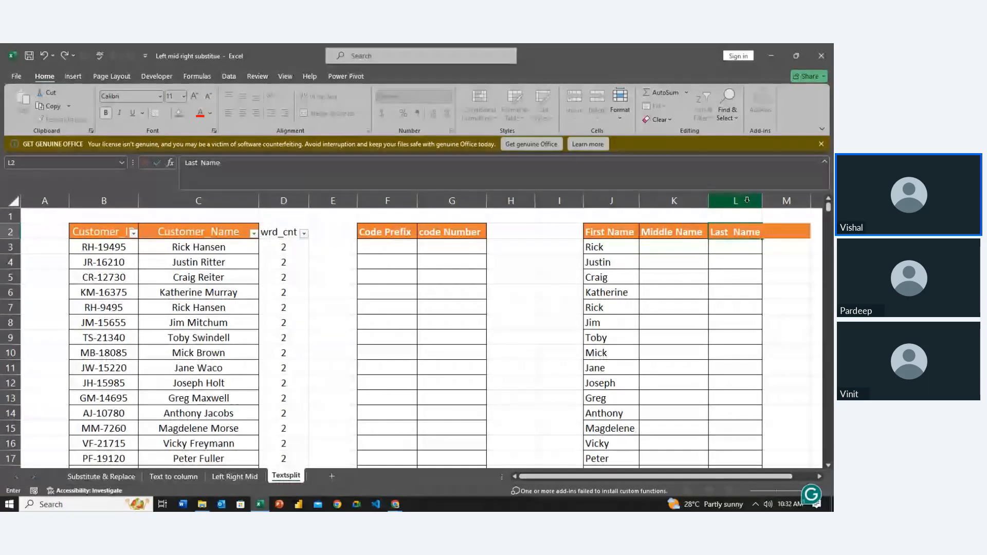
key(Return)
key(Return)
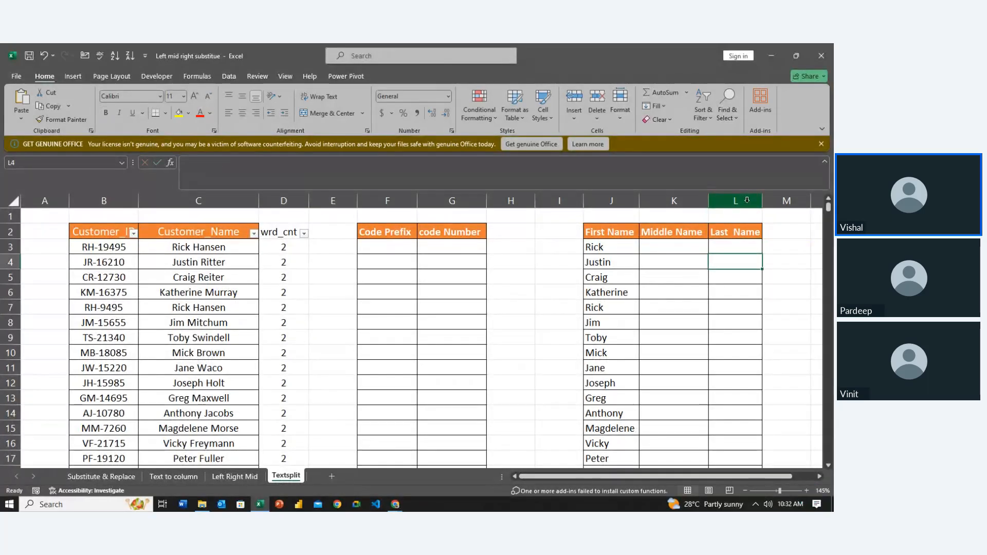
Step: Filter the wrd_cnt column to show only the rows with the value 2
key(ctrl+Down)
key(ctrl+Up)
key(Left)
key(Left)
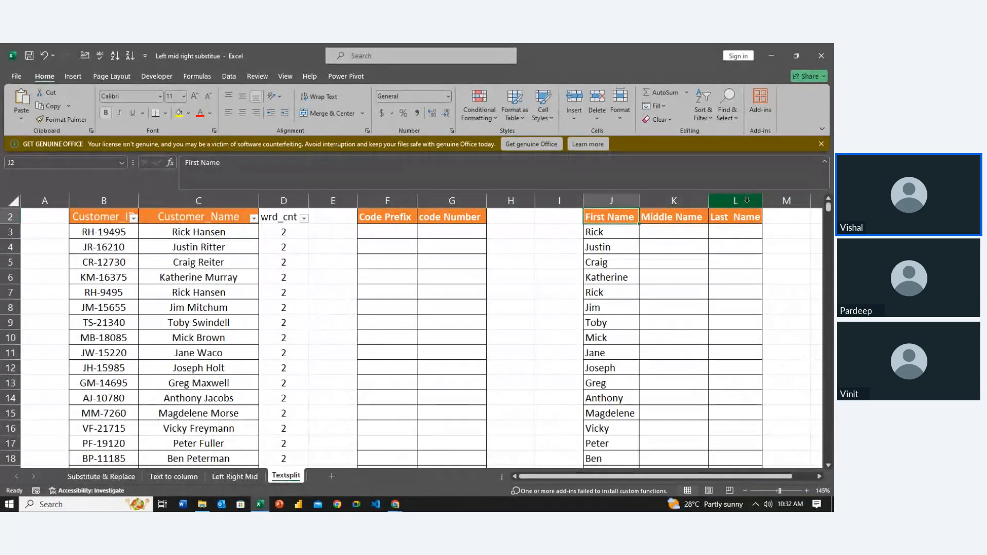
key(Down)
key(Right)
key(Right)
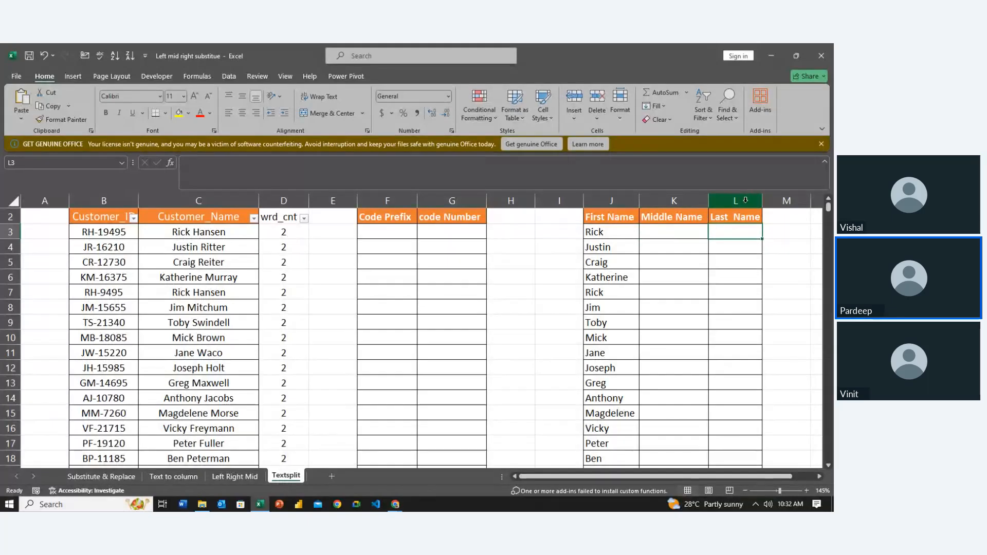
click(304, 218)
click(199, 355)
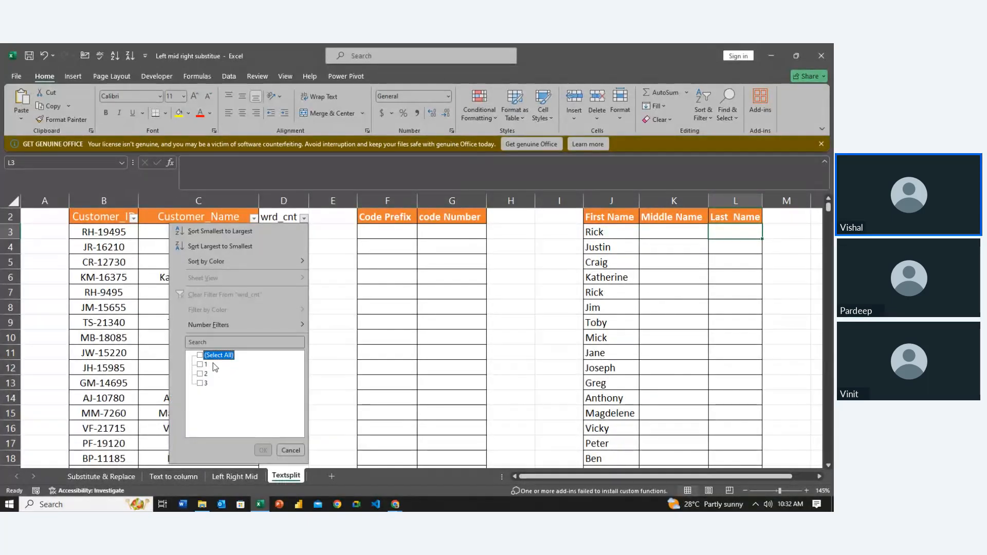
click(206, 374)
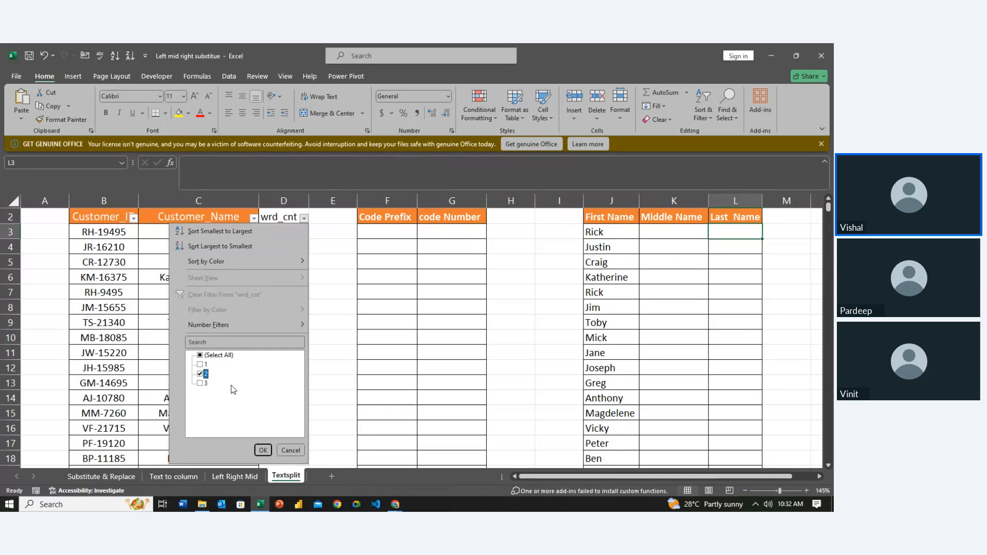
click(261, 454)
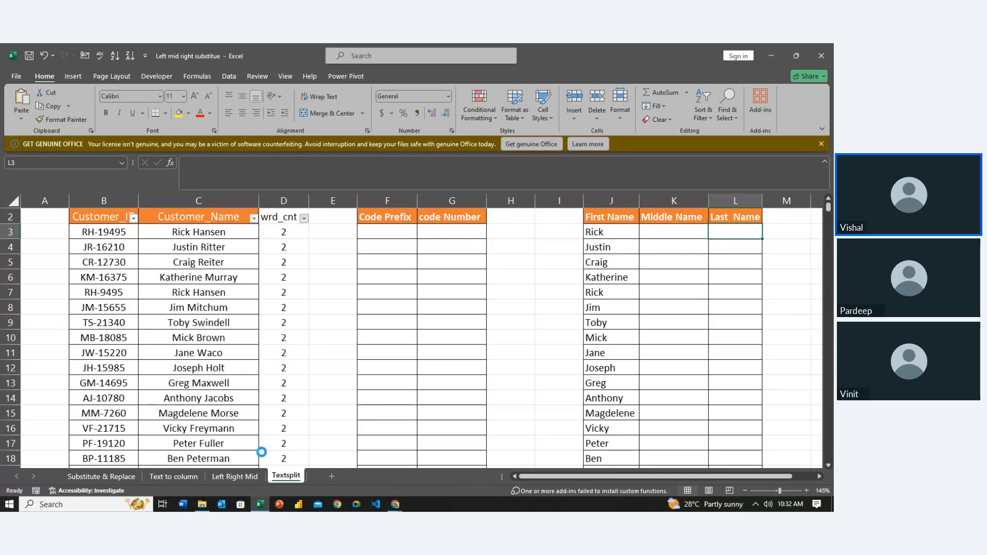
Step: Enter the formula =RIGHT(C3,LEN(C3)-FIND(" ",C3)) in cell L3 to extract the last name
double_click(725, 233)
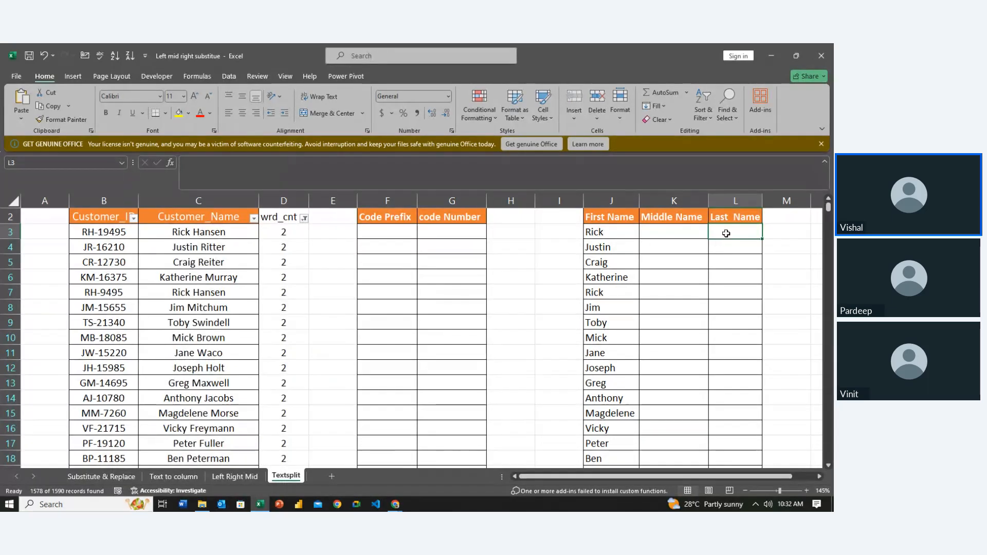
text(=right)
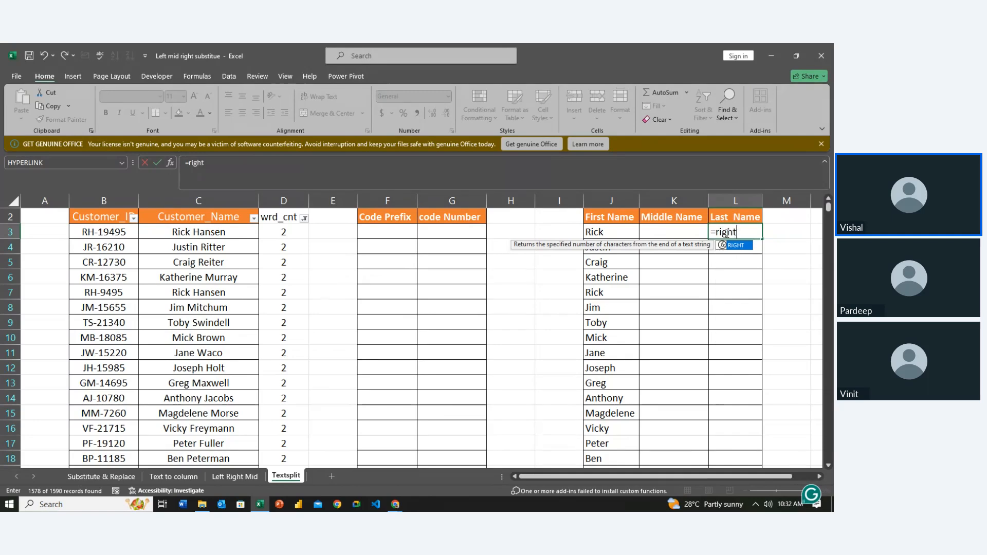
key(Tab)
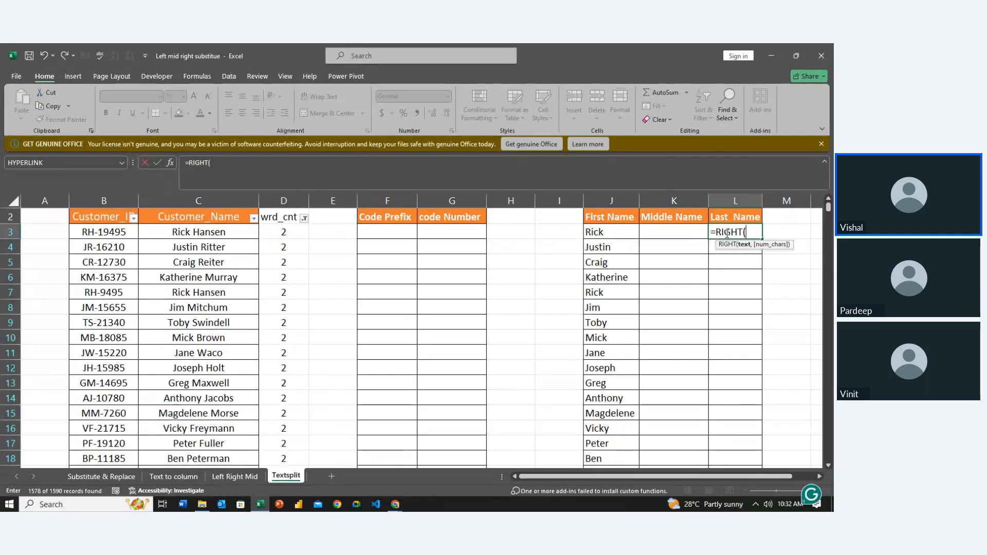
click(205, 248)
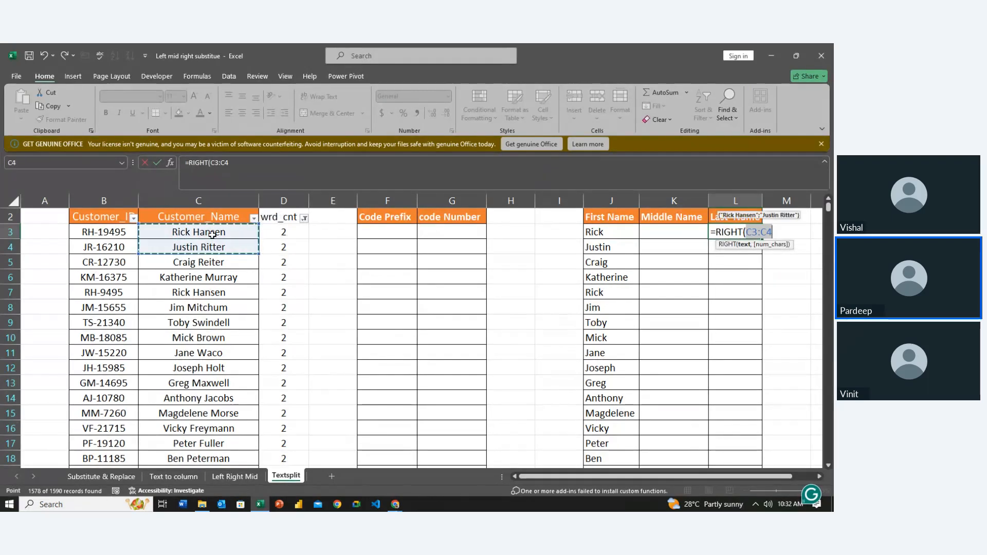
click(212, 234)
text(,len)
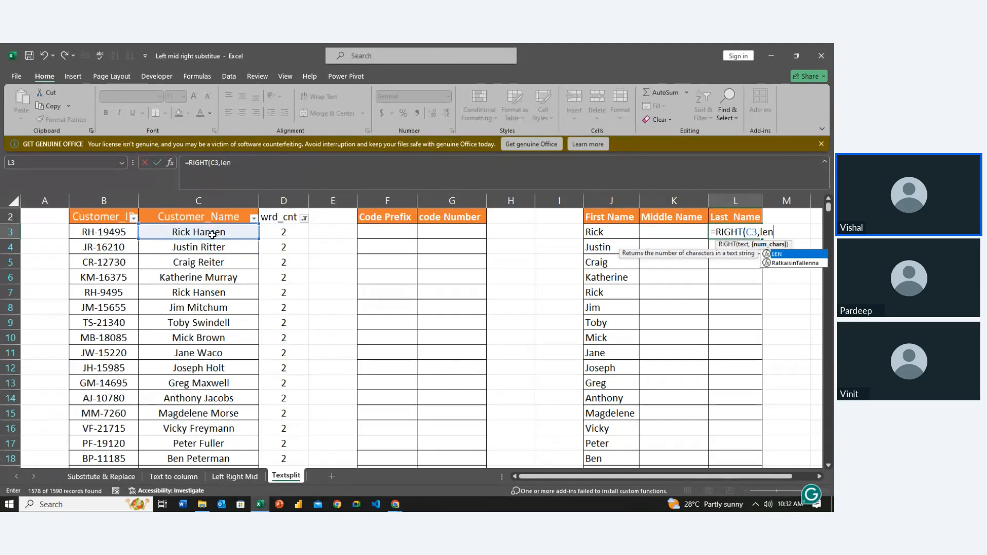
key(Tab)
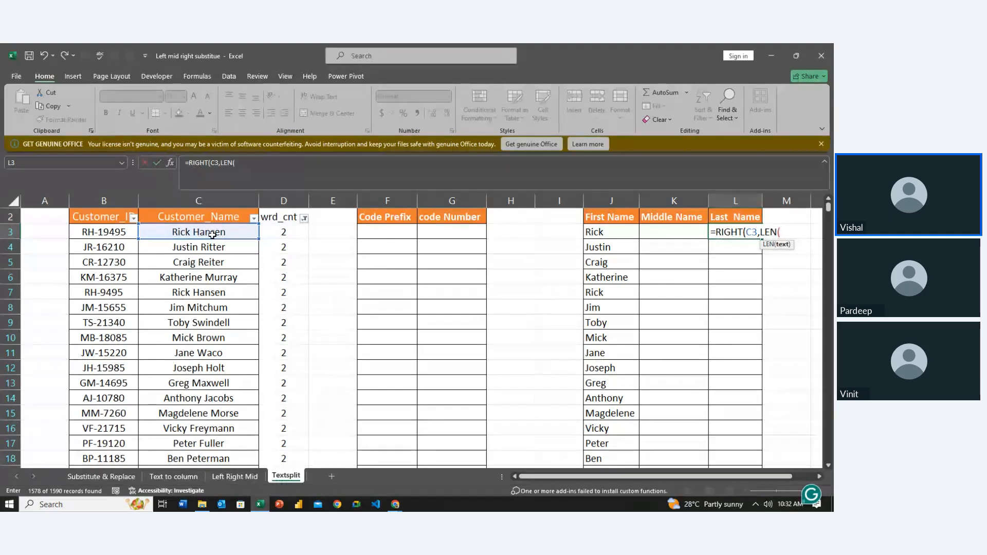
text(c3)
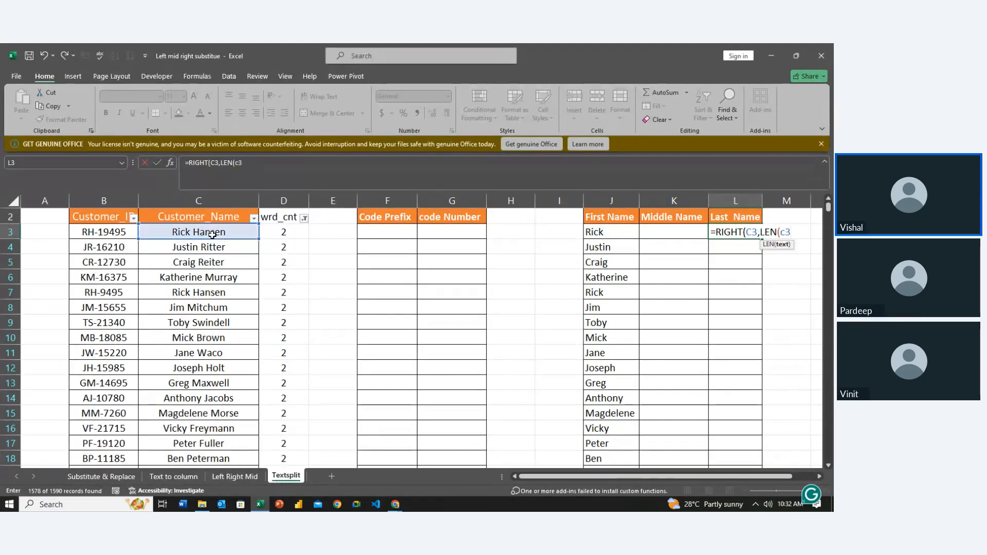
text()-find)
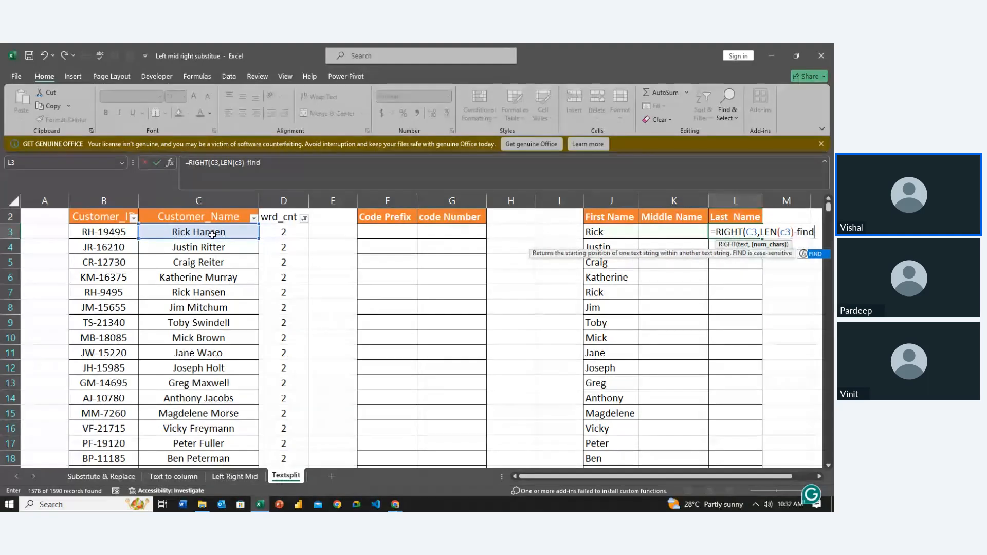
key(Tab)
text(" ")
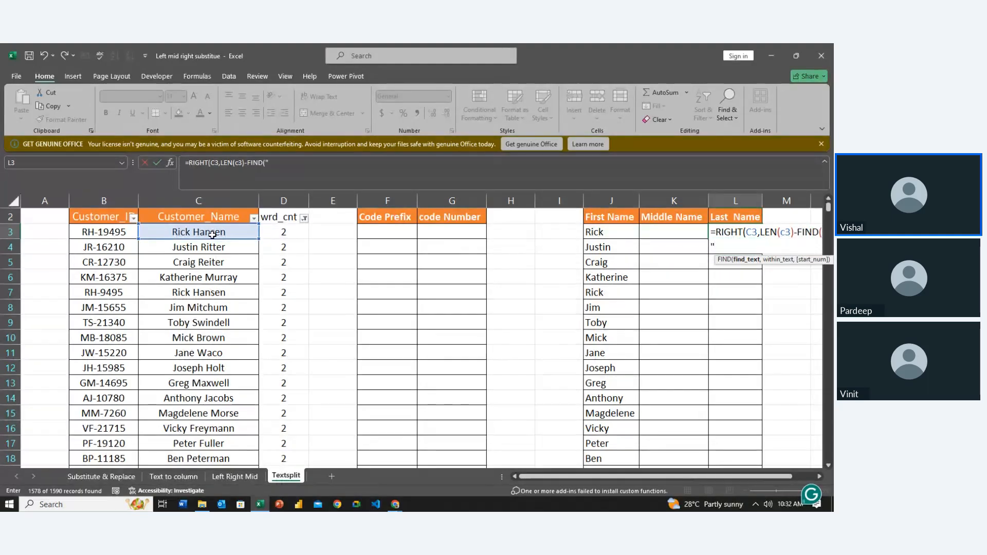
text(,c3)
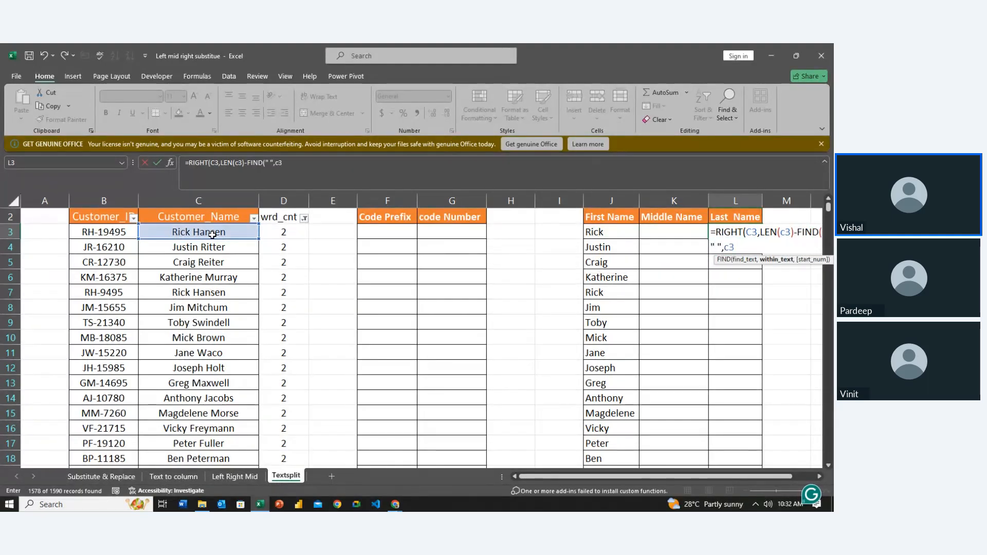
key(Return)
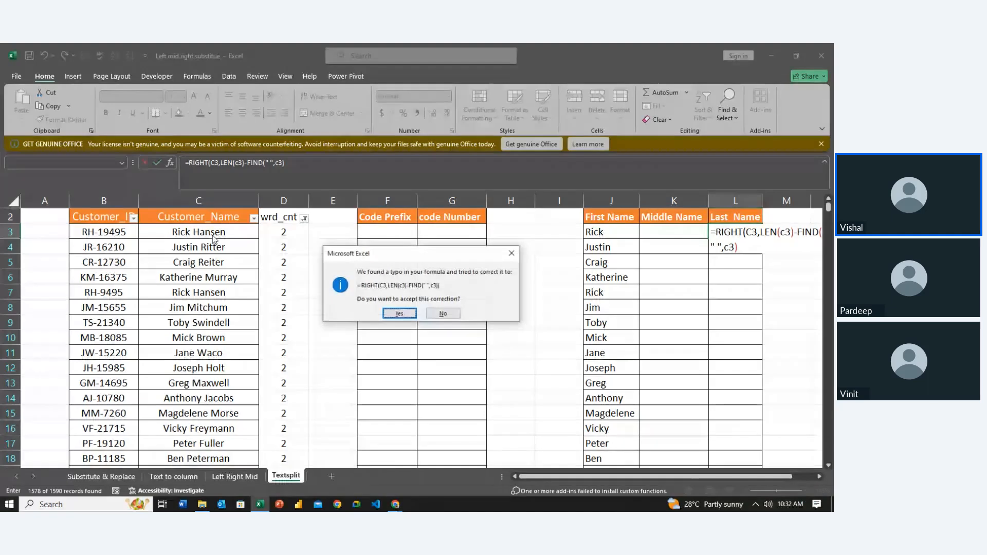
key(Return)
Step: Fill the last-name formula from L3 down the filtered rows to L1592
key(Up)
key(Left)
key(Left)
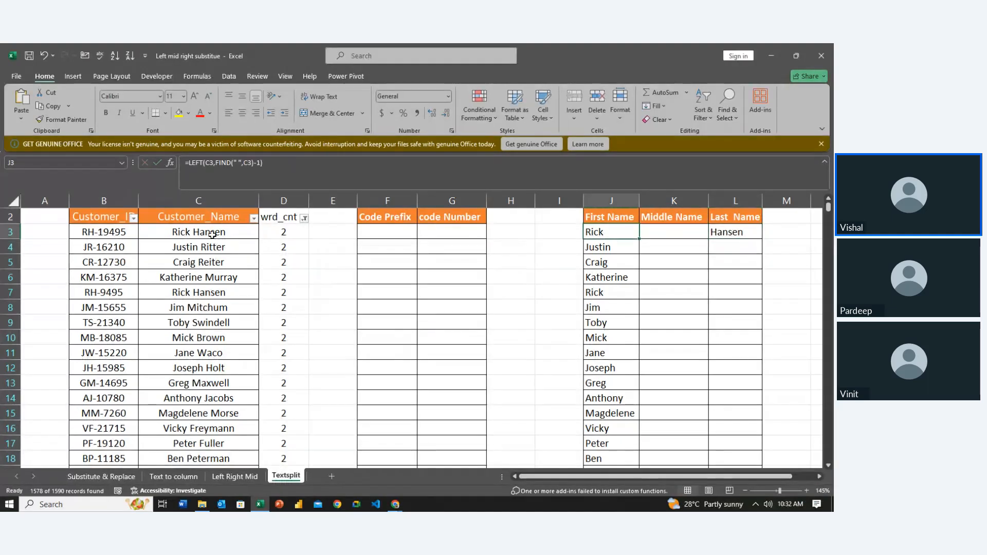
key(ctrl+Down)
key(Right)
key(Right)
key(ctrl+shift+Up)
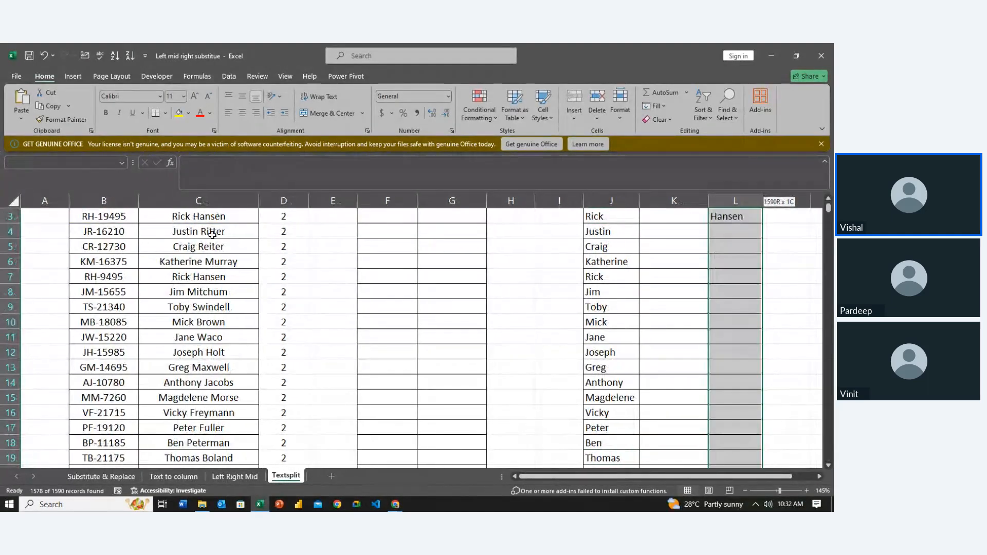
key(ctrl+d)
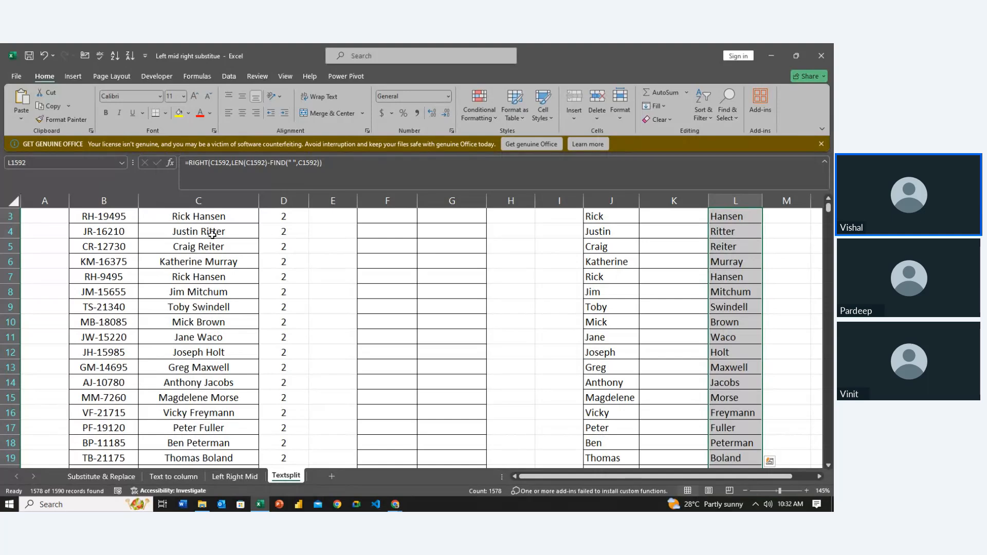
Step: Change the wrd_cnt filter to show only the rows with the value 3
key(ctrl+Down)
key(Left)
key(Left)
key(Left)
key(Left)
key(Left)
key(Left)
key(Left)
key(Left)
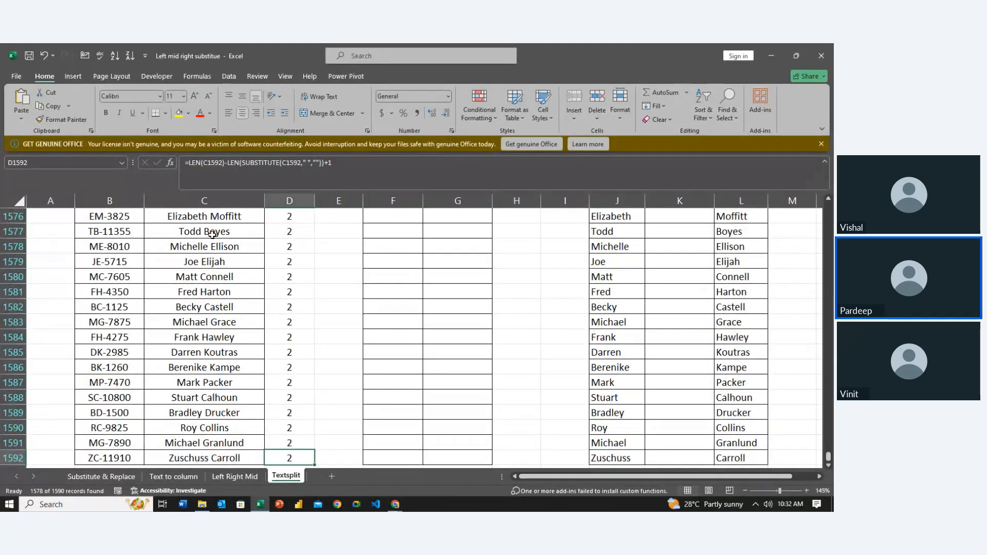
key(ctrl+Up)
key(alt+Down)
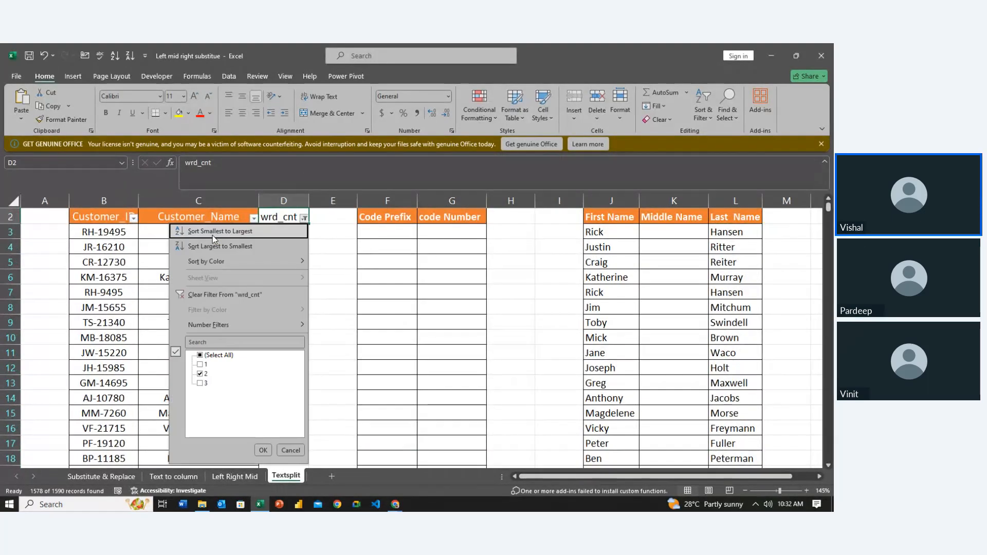
key(Down)
key(Down)
key(Down)
key(Down)
key(Down)
key(Down)
key(Down)
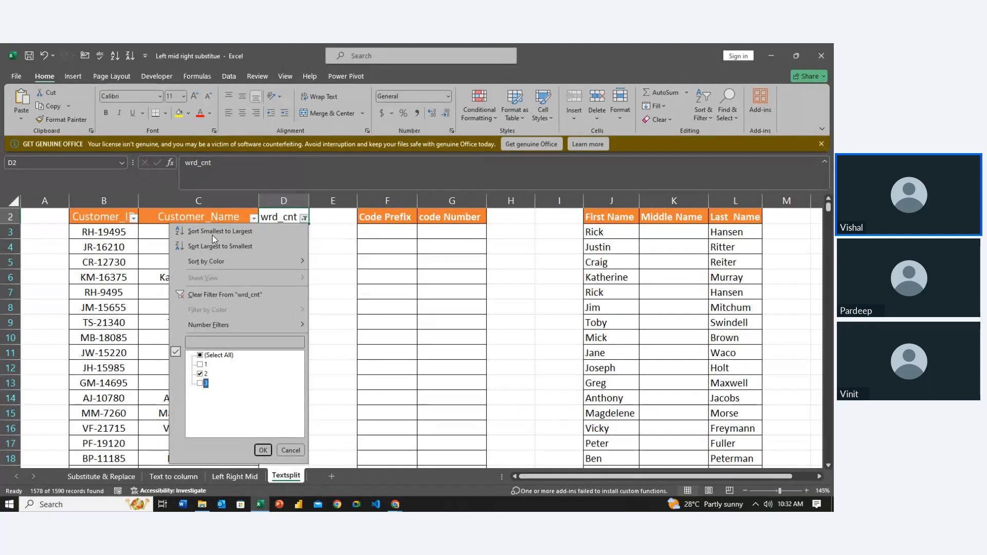
key(space)
key(Up)
key(space)
key(Return)
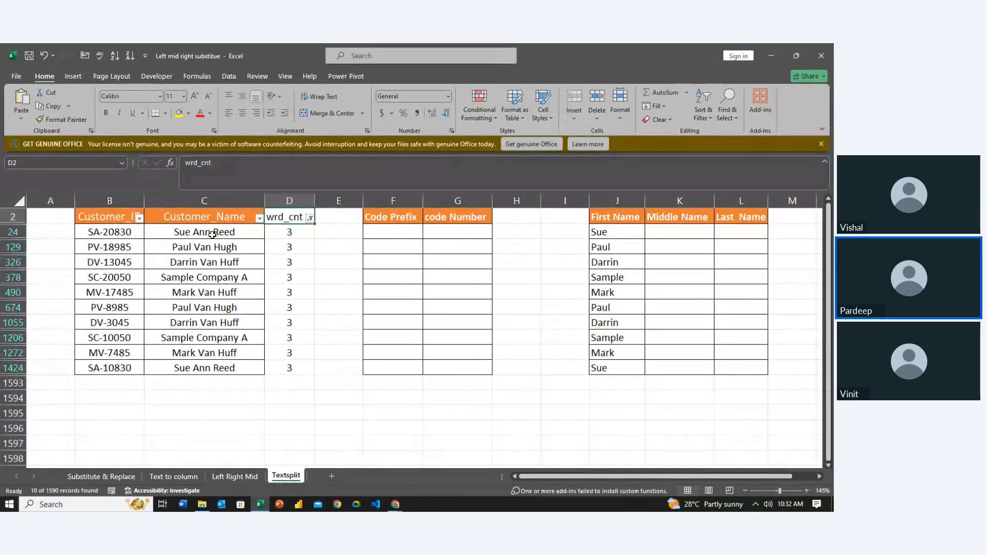
Step: Enter the formula =RIGHT(C24,LEN(C24)-FIND(" ",C24,FIND(" ",C24)+1)) in cell L24 to extract the last name from the three-word name
key(Down)
key(Down)
key(Right)
key(Right)
key(Left)
key(Left)
key(Right)
key(Right)
key(Right)
key(Right)
key(Right)
key(Right)
key(Right)
key(Right)
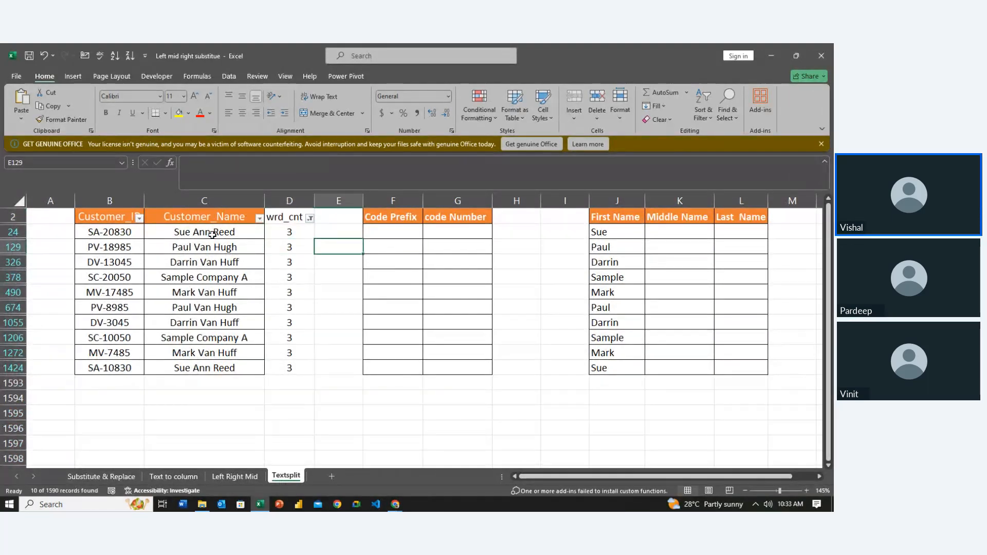
key(Up)
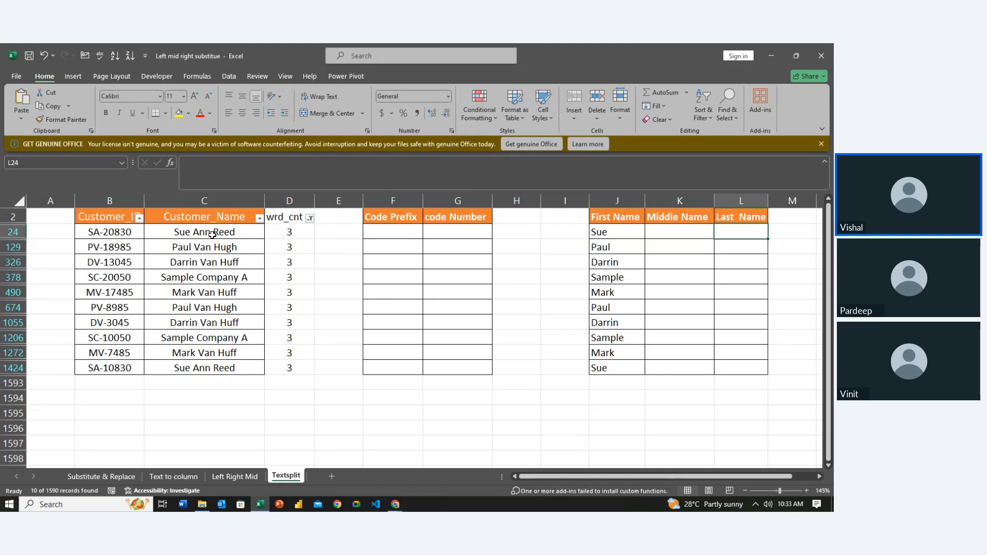
text(=right)
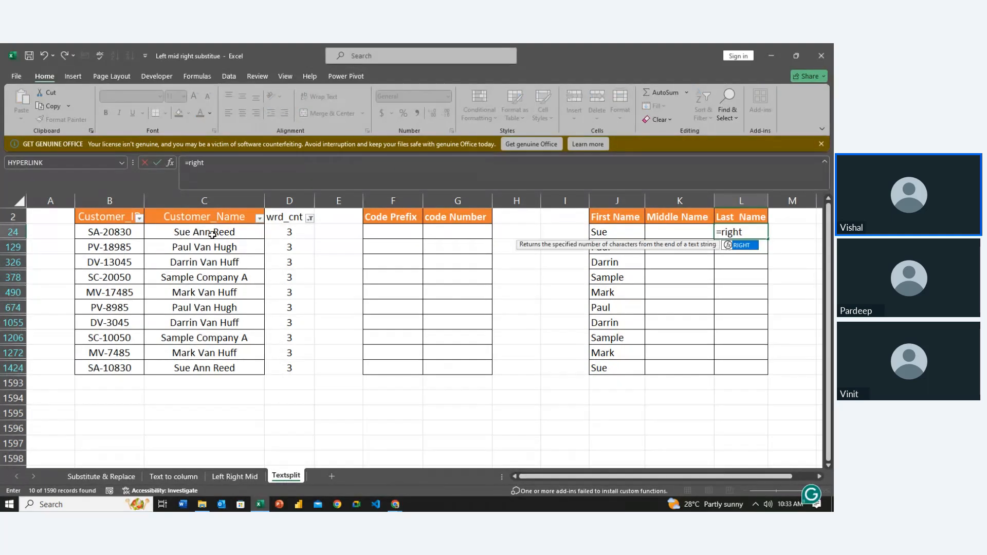
key(Tab)
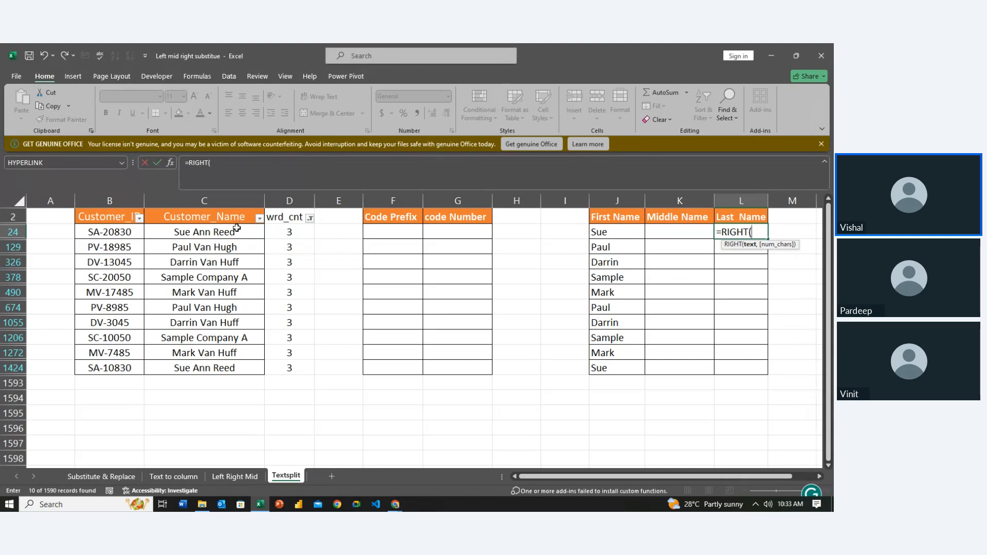
click(236, 227)
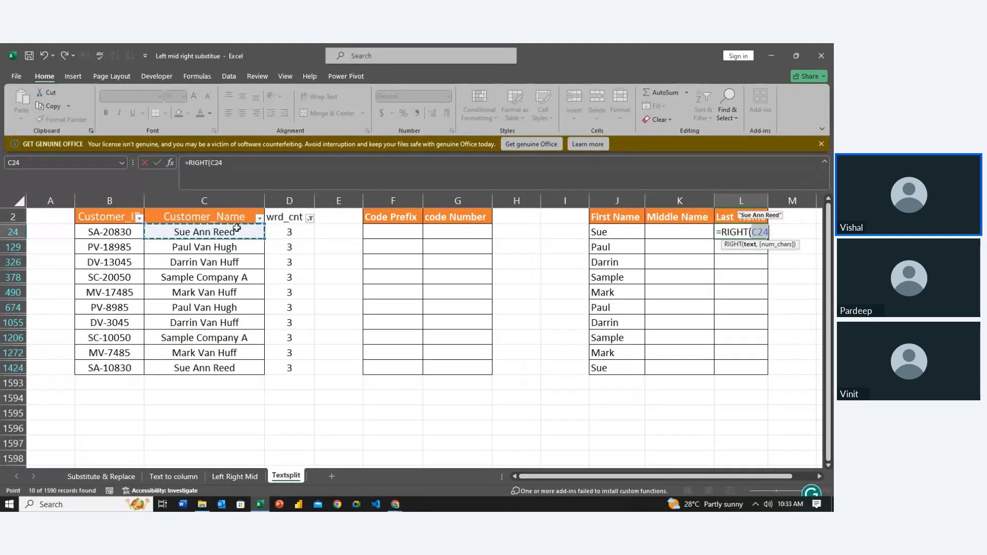
text(,)
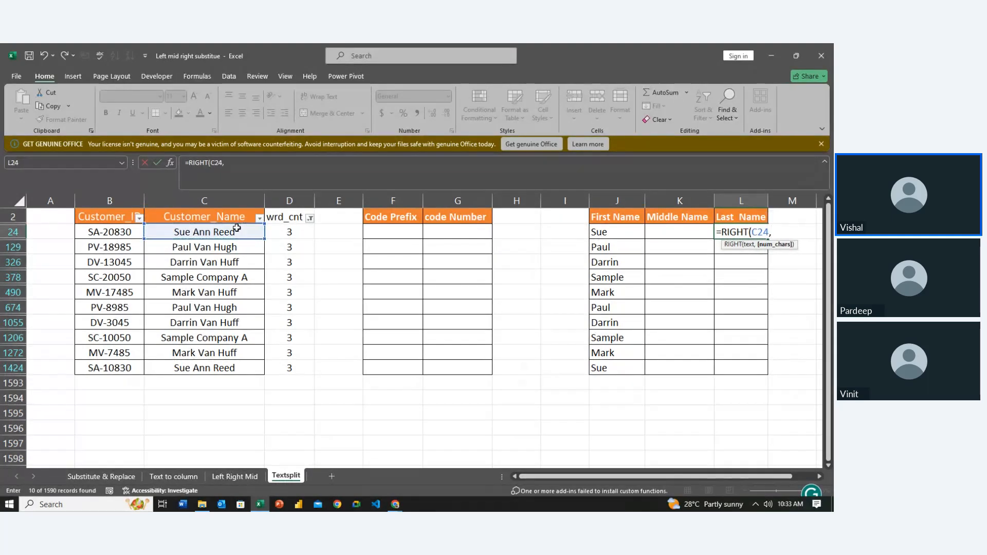
text(LEN()
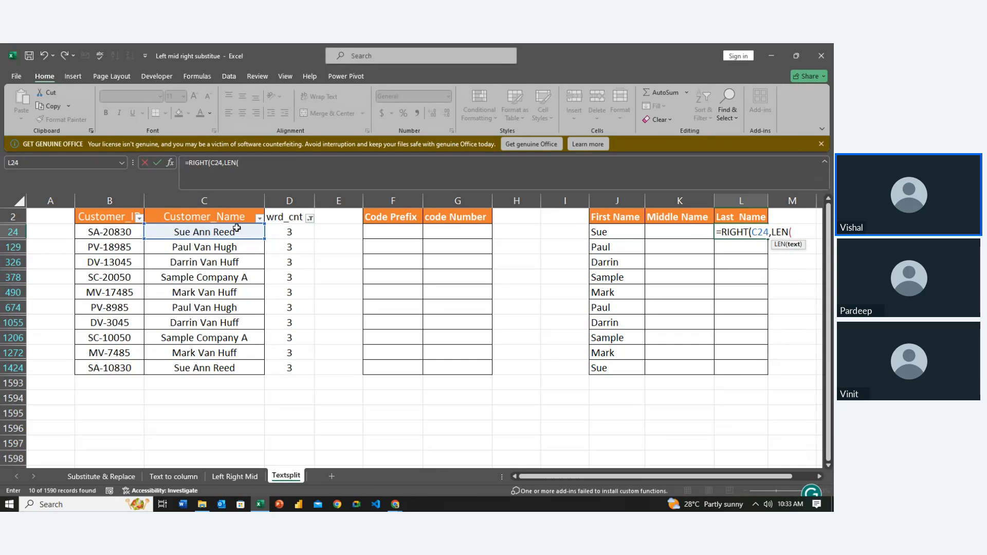
click(236, 227)
text())
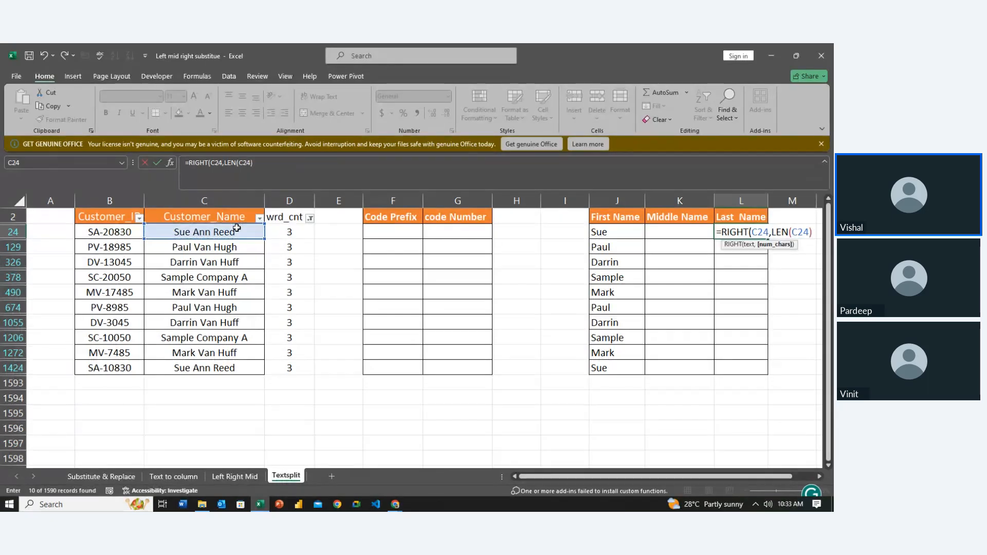
text(-FIND()
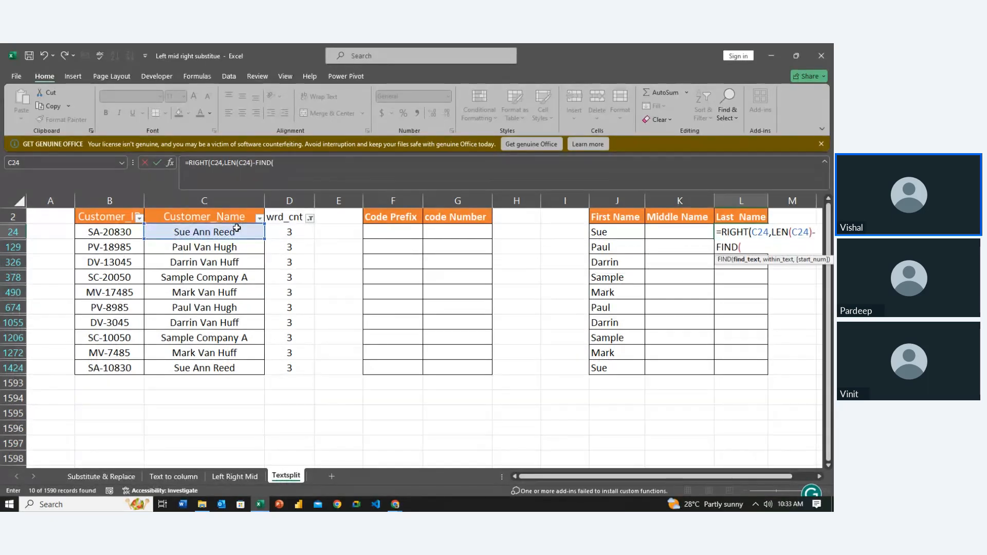
text(" ",)
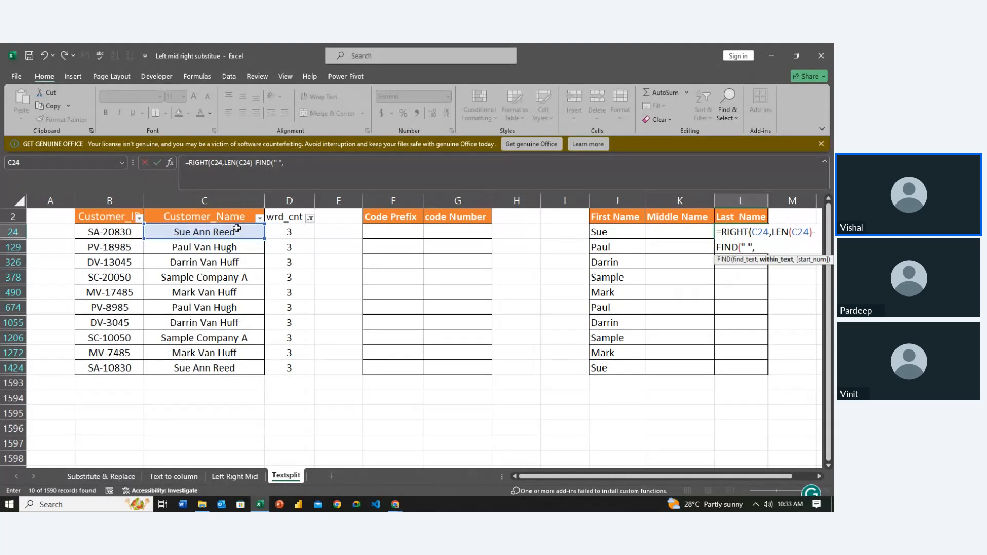
click(236, 230)
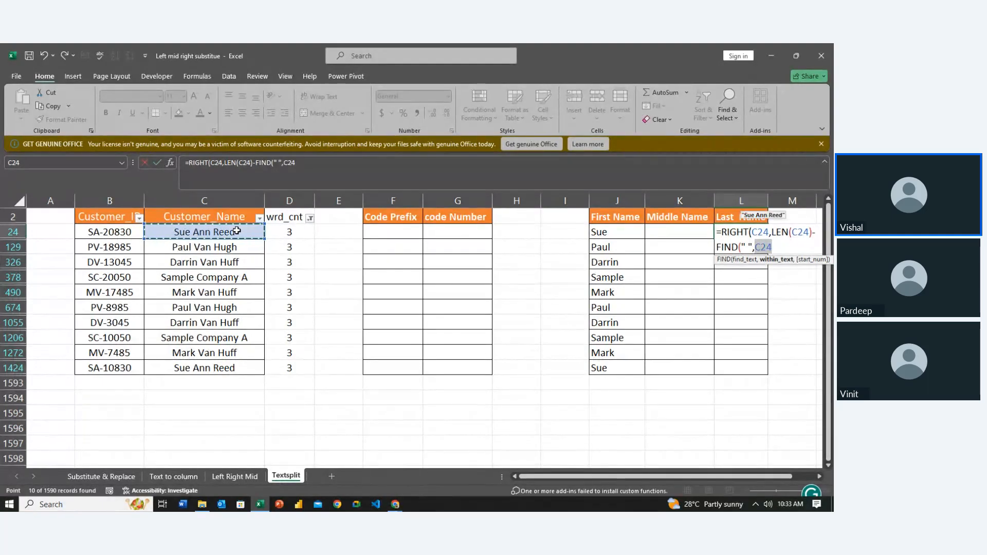
text(,FIND()
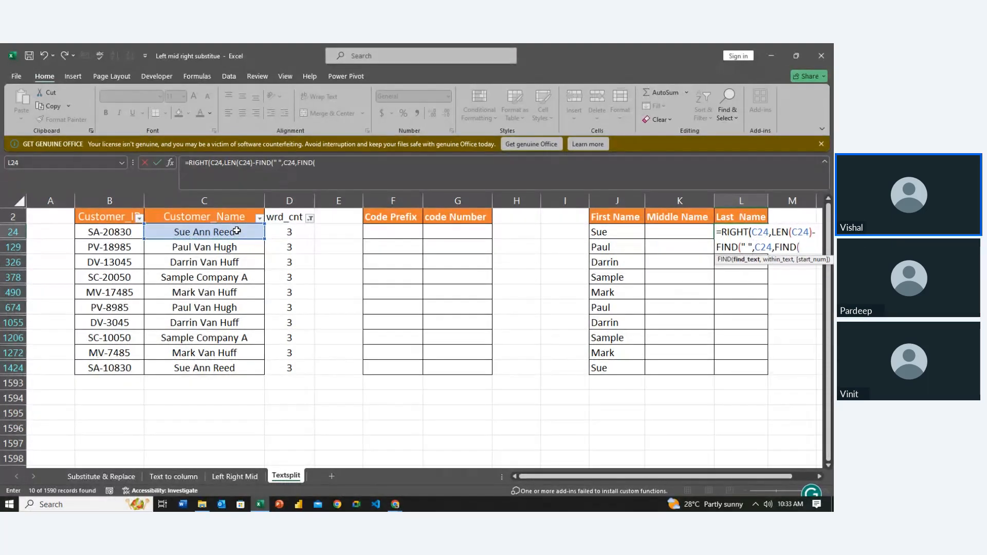
text(" ",c)
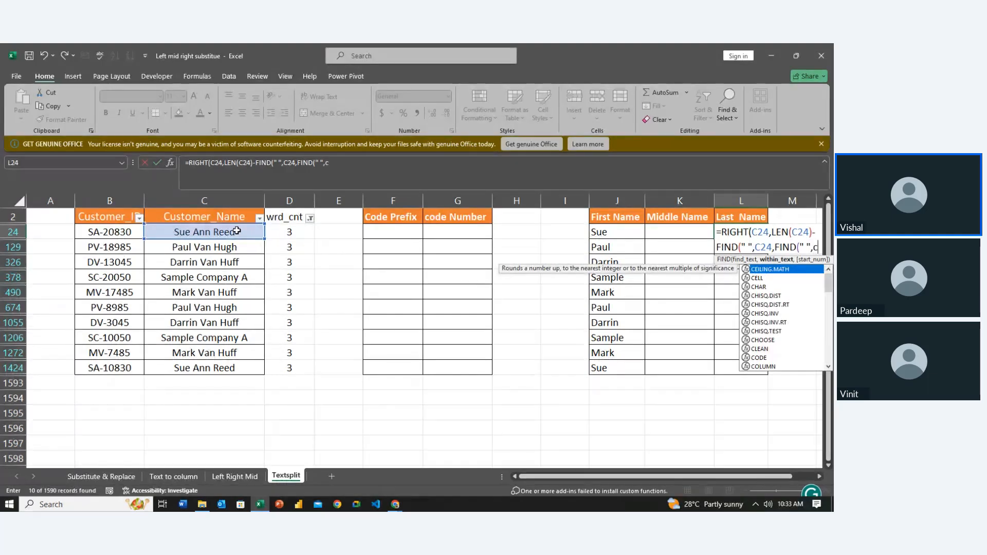
key(BackSpace)
click(236, 232)
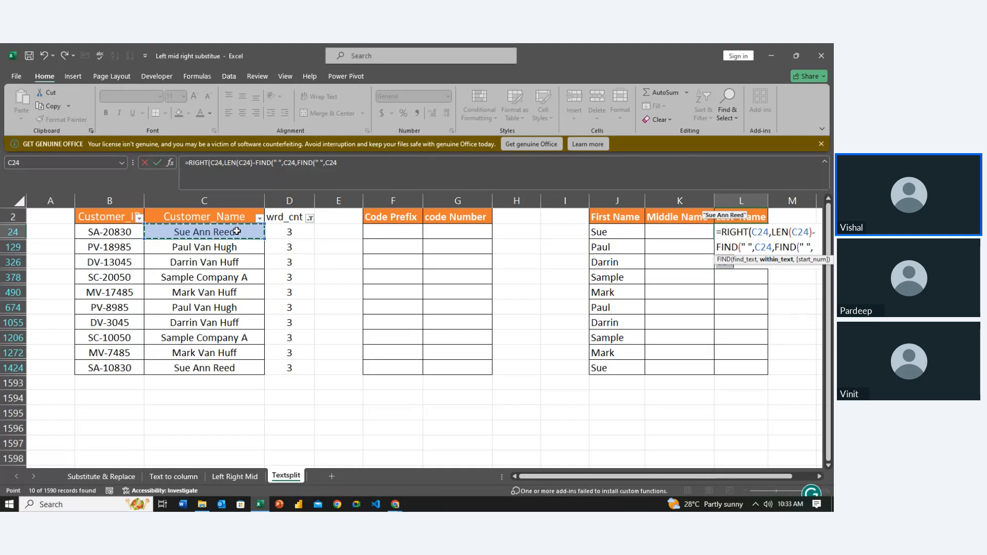
text()+1)
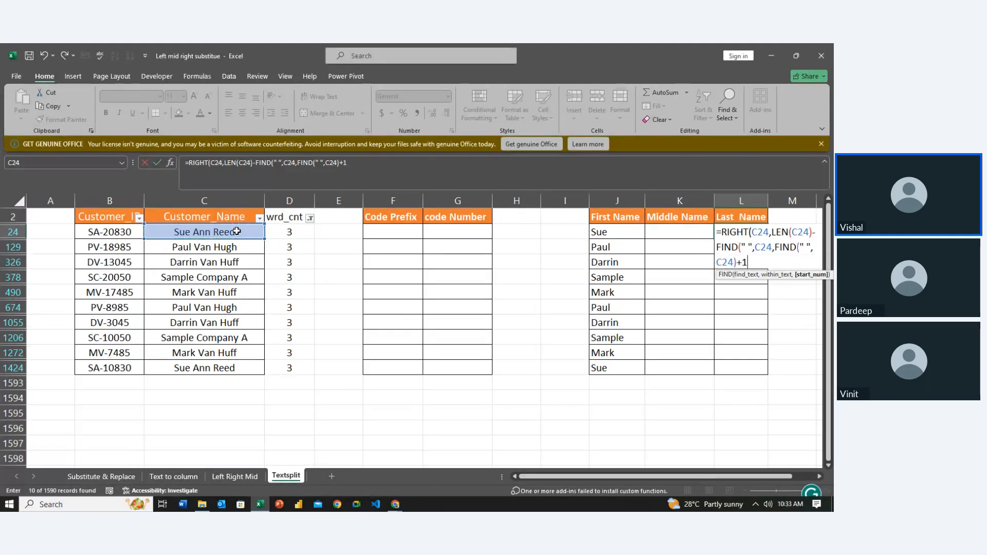
key(Return)
key(Return)
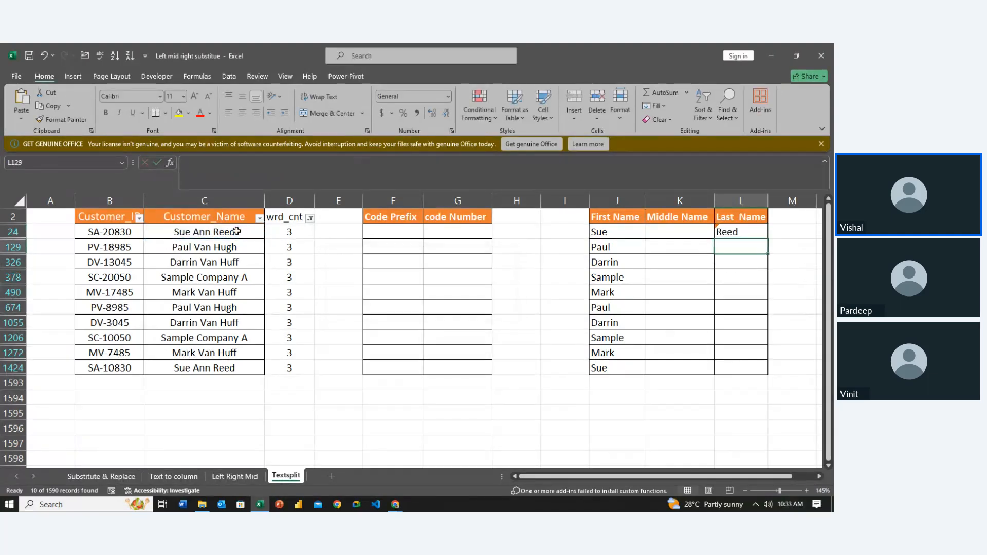
Step: Fill the last-name formula from L24 down the filtered rows to L1424 and ignore the inconsistent-formula error on those cells
key(shift+Down)
key(shift+Down)
key(shift+Down)
key(shift+Down)
key(shift+Down)
key(shift+Down)
key(shift+Down)
key(shift+Down)
key(shift+Down)
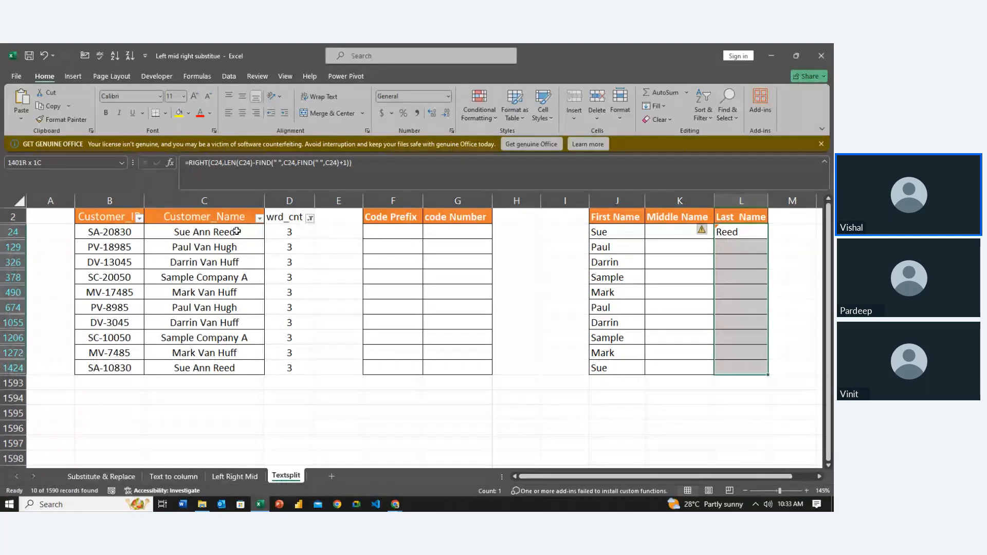
key(ctrl+d)
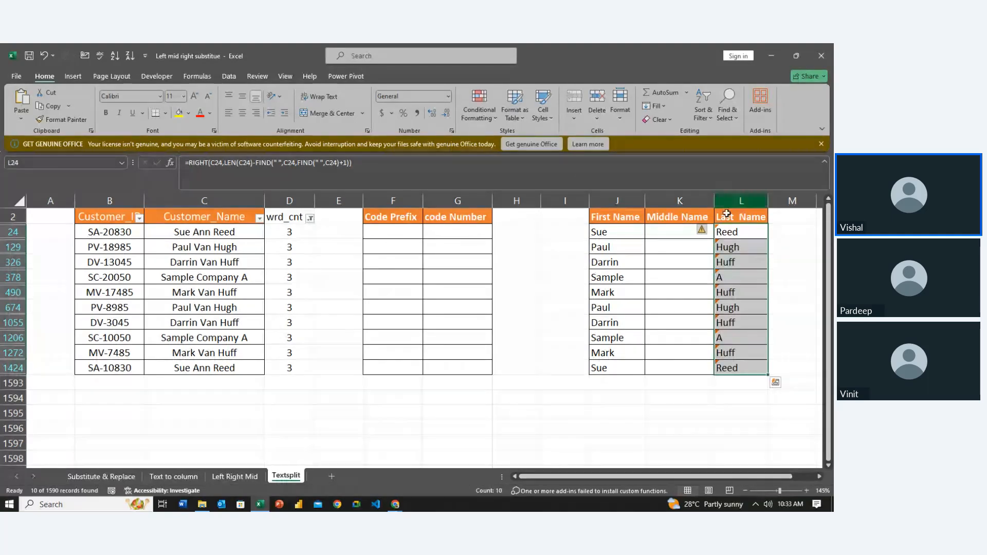
click(706, 230)
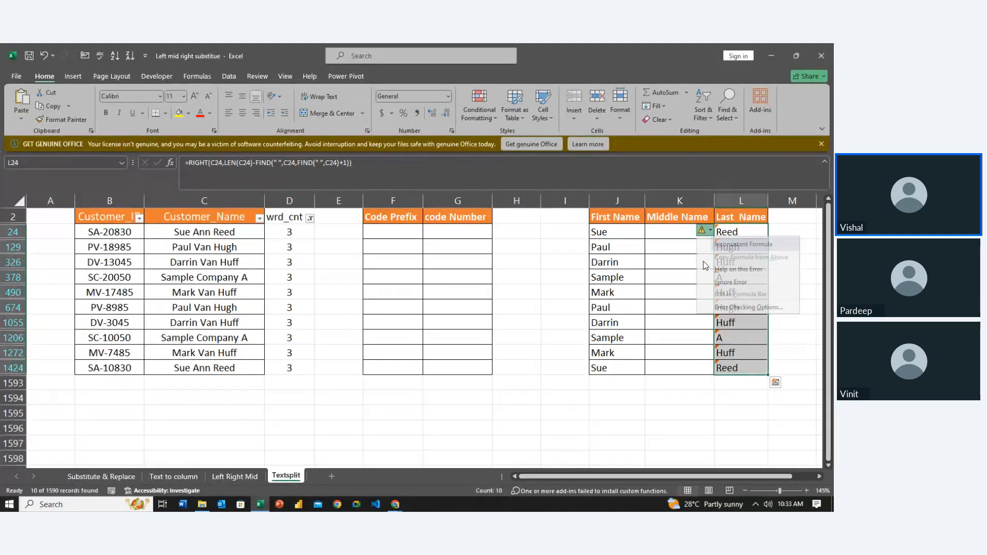
click(722, 282)
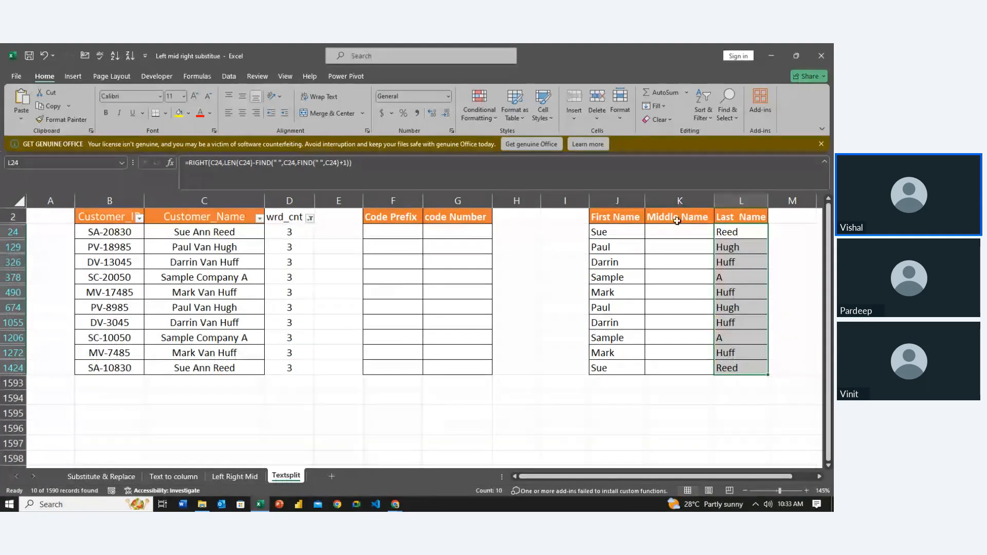
Step: Begin a MID formula in K24 on the text in C24, with FIND(" ",C24)+1 as the start position
click(672, 236)
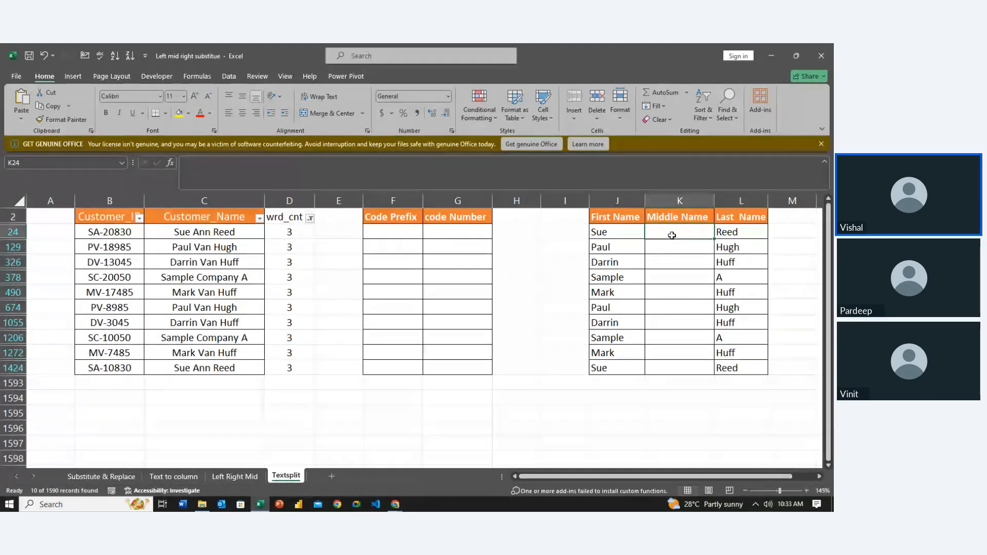
text(=m)
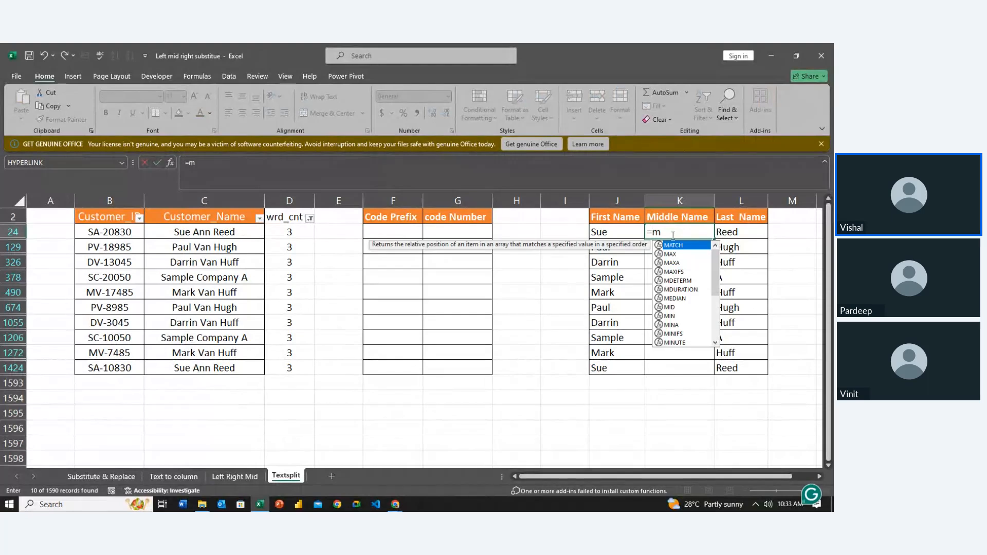
text(id)
key(Tab)
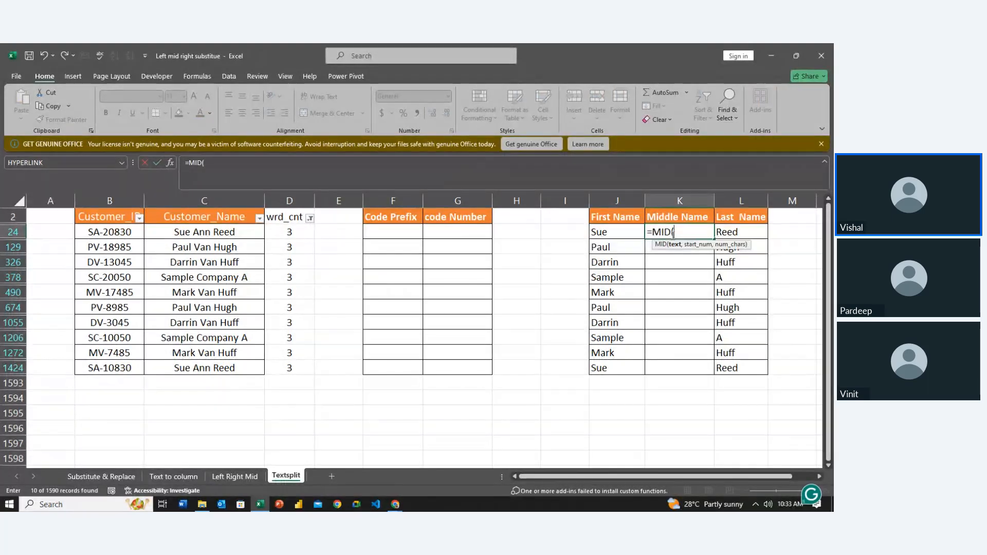
click(257, 237)
text(,)
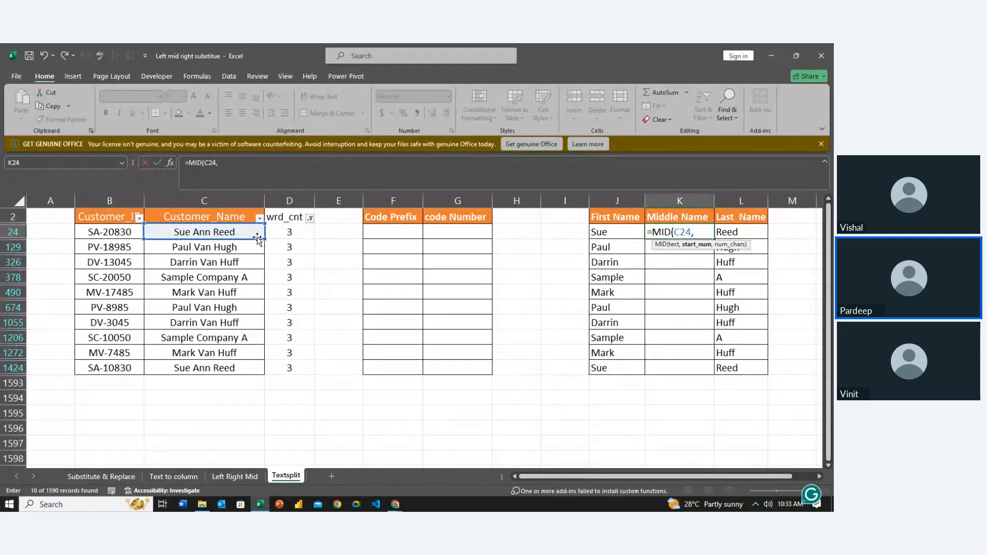
text(find)
key(Tab)
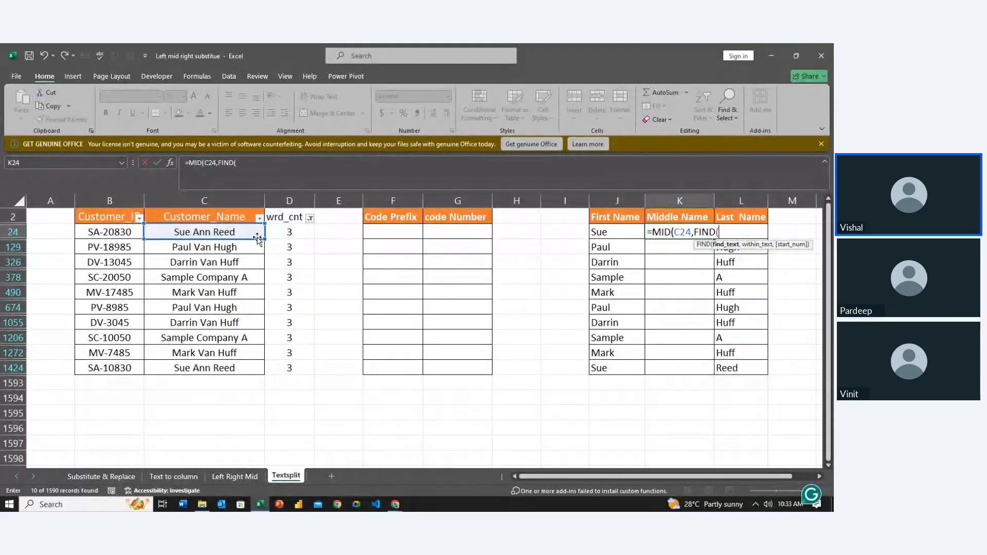
text(" ",)
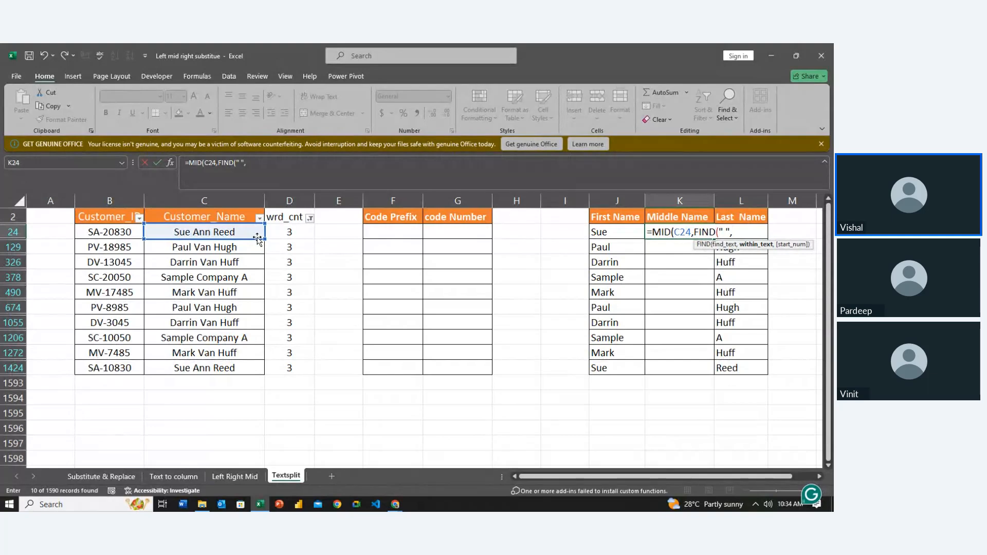
click(245, 234)
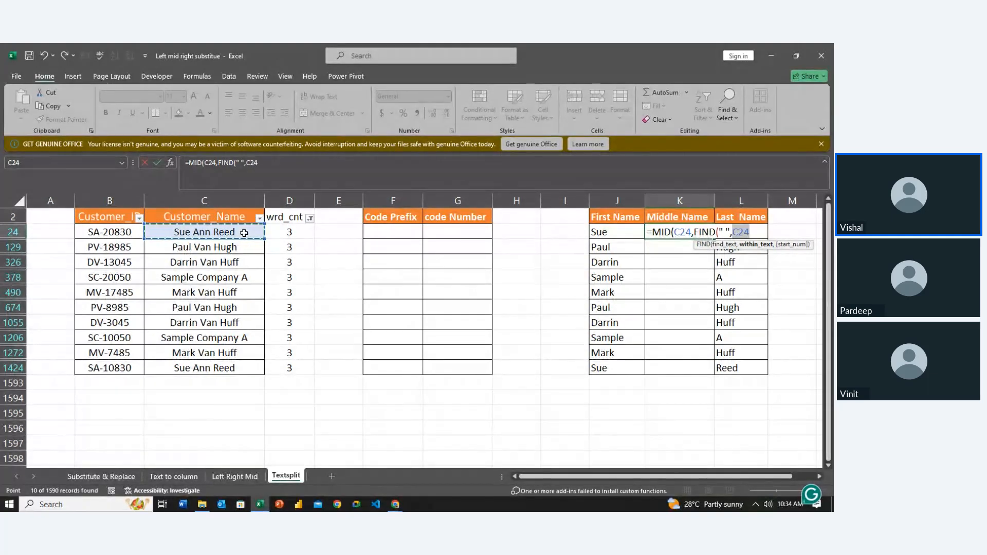
text()+1)
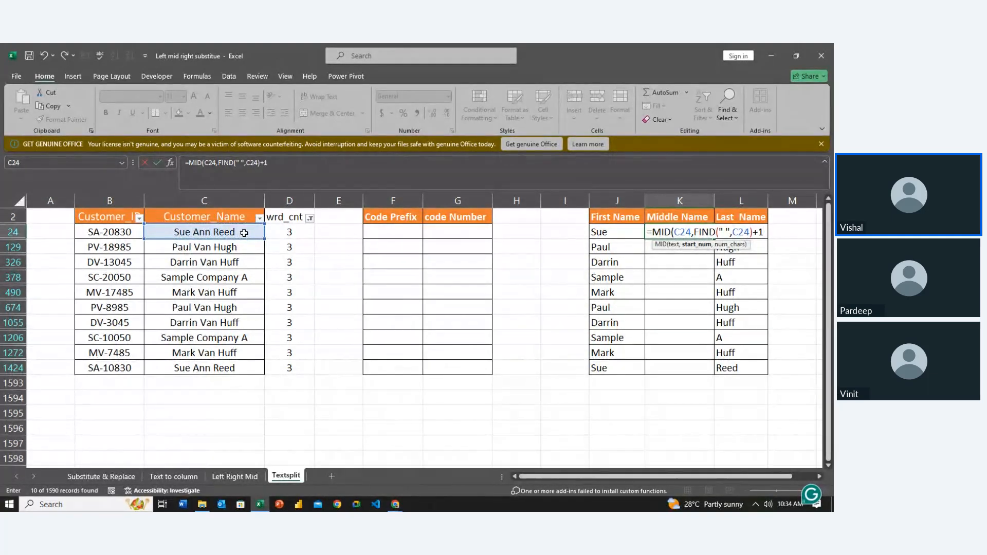
Step: Complete the K24 MID formula with the character count FIND(" ",C24,FIND(" ",C24)+1)-FIND(" ",C24) and its closing parenthesis
text(,find)
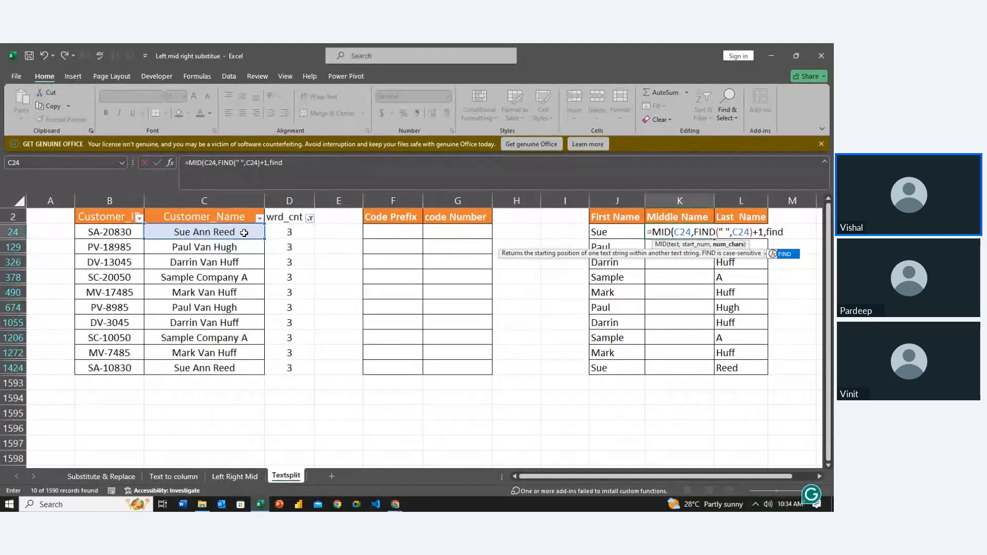
key(Tab)
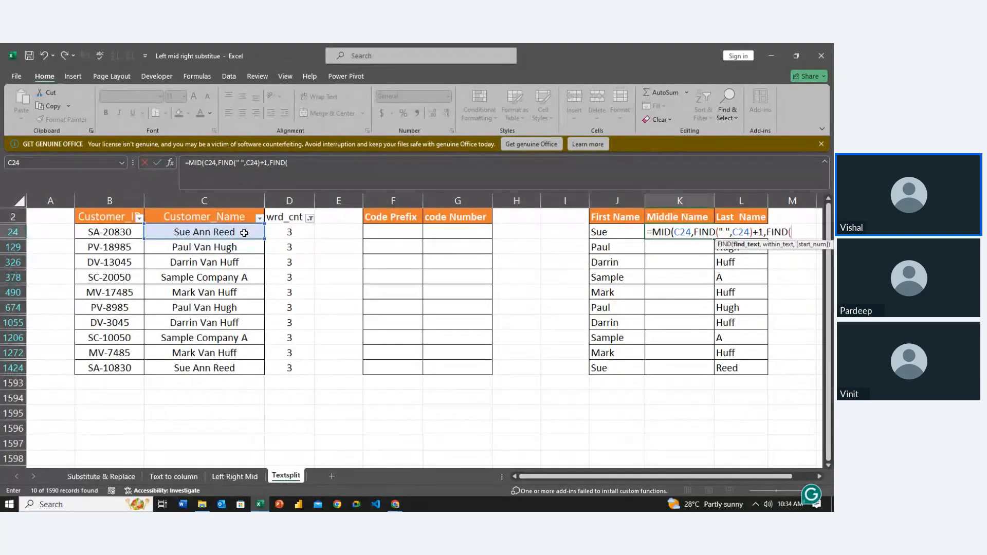
text(" ",)
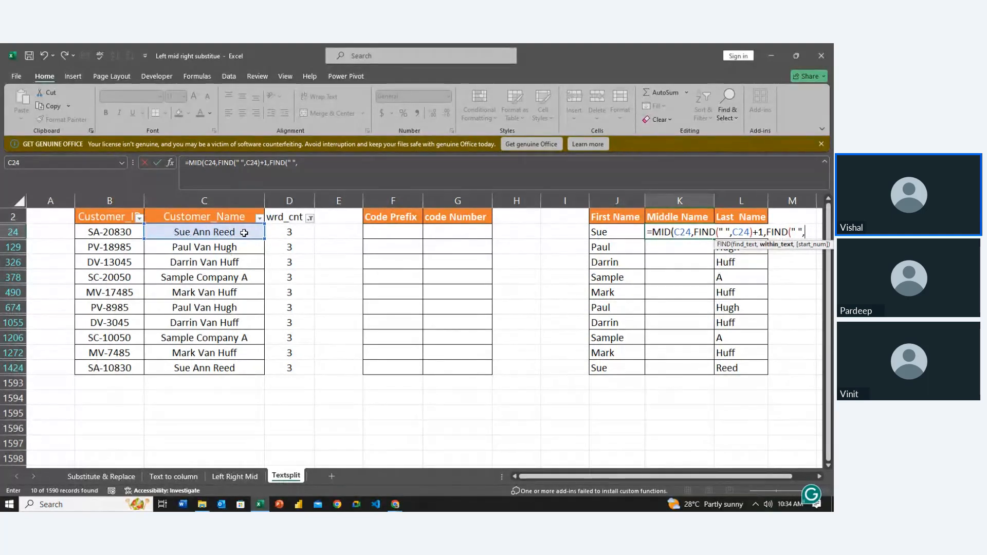
click(244, 233)
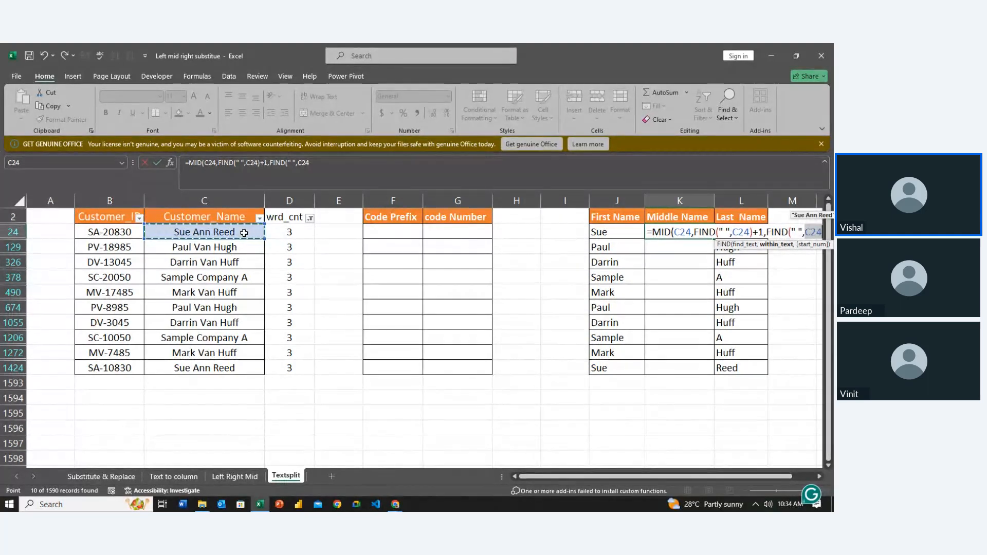
text(,f)
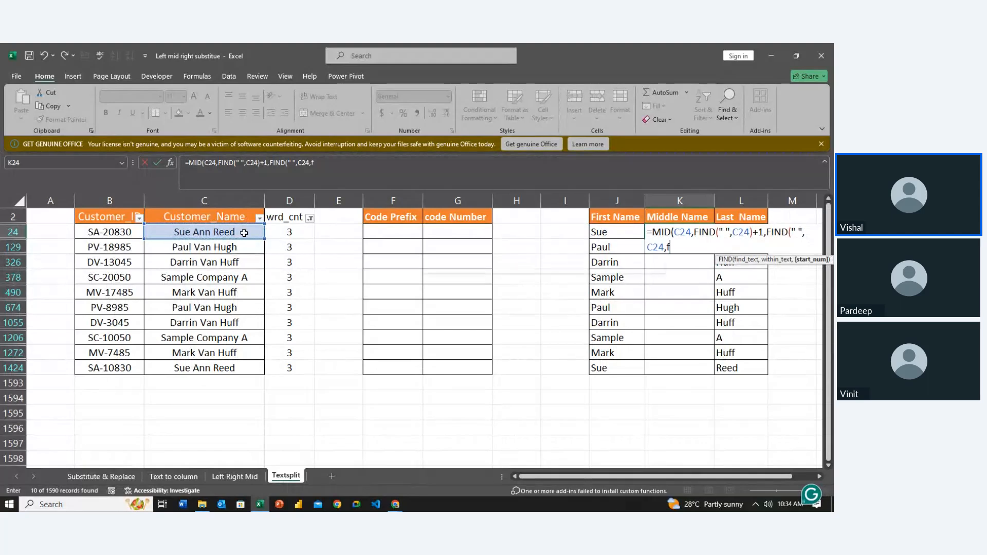
text(ind)
key(Tab)
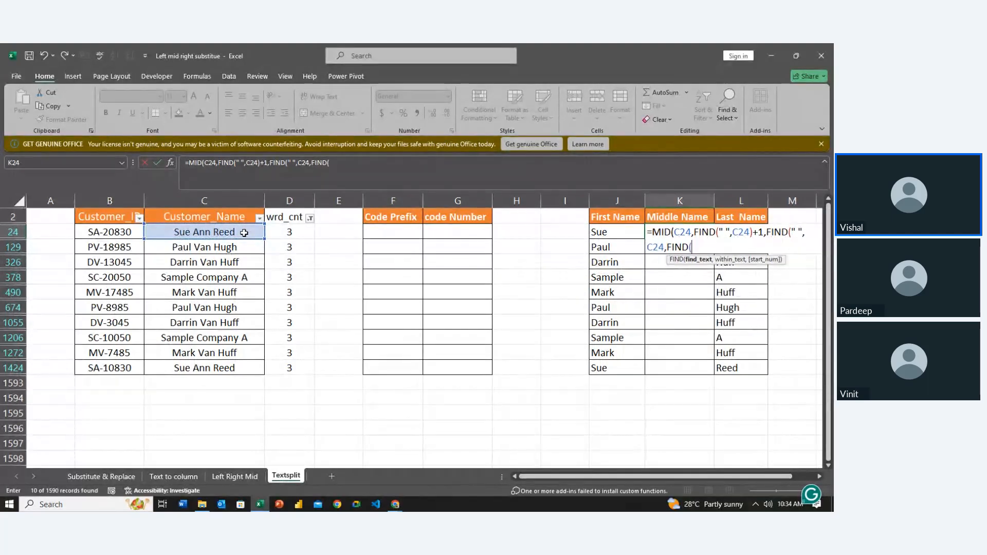
text(" ",)
click(244, 233)
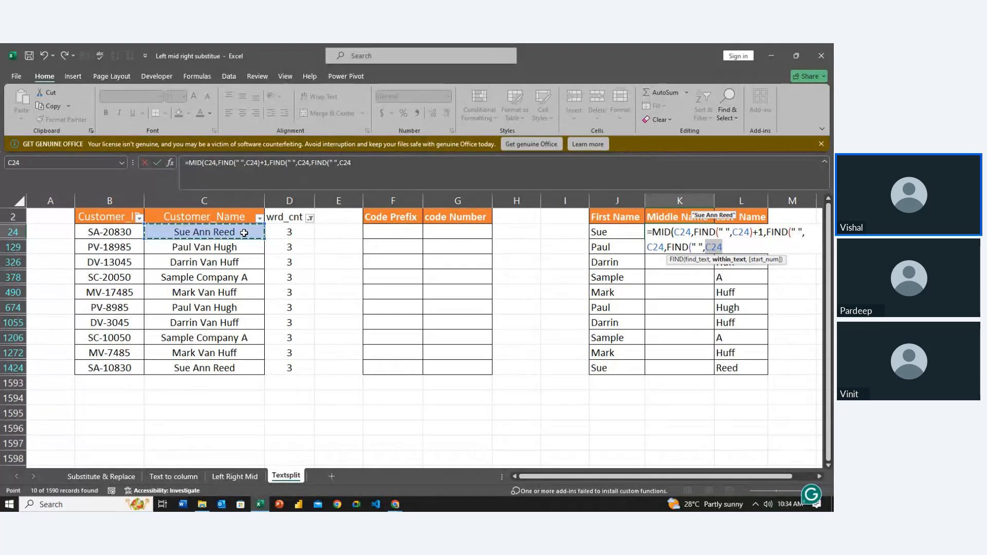
text()+1)
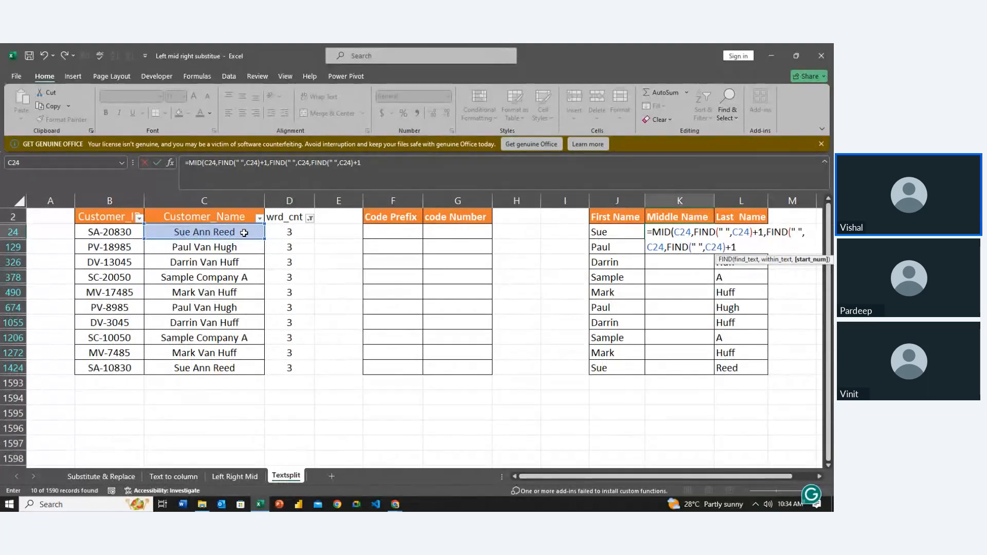
text()-)
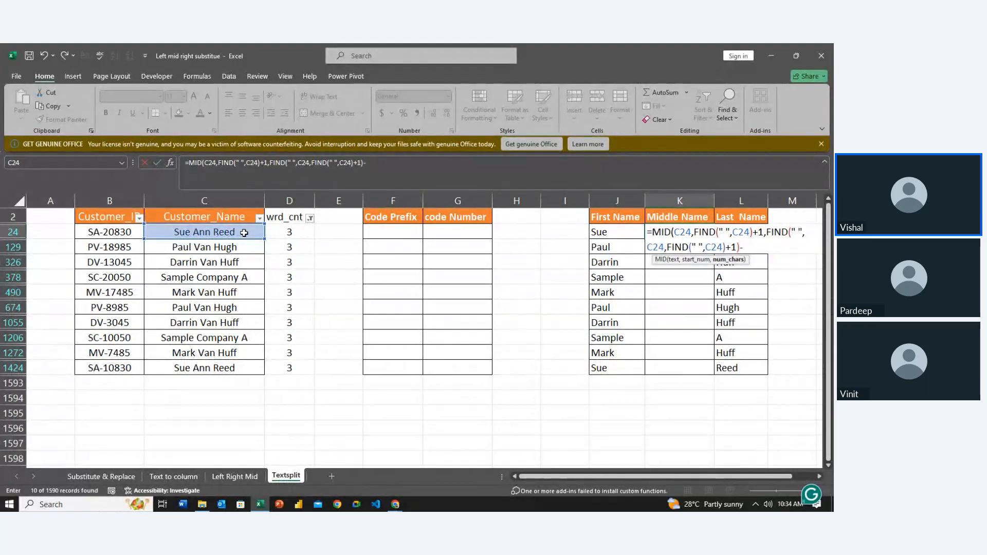
text(FIND()
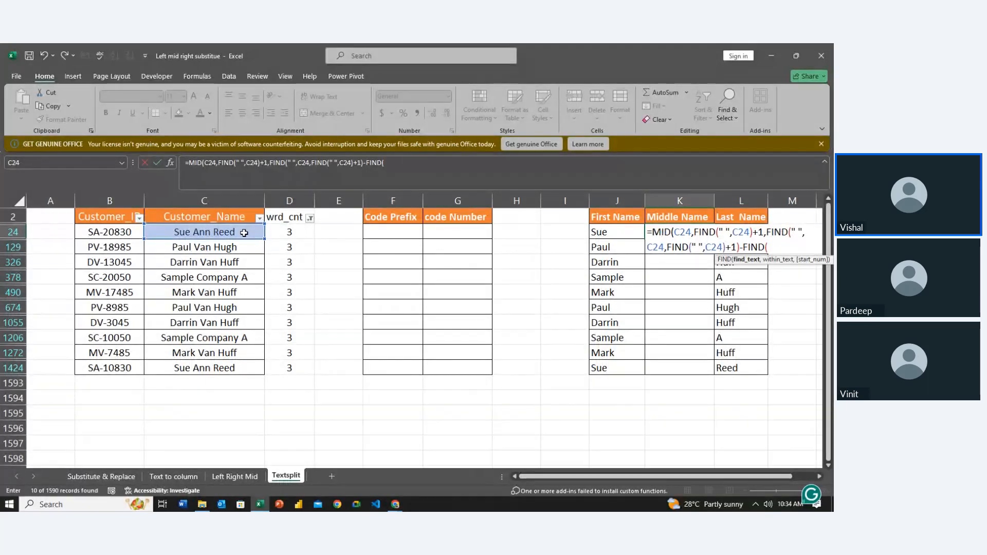
text(" ",)
click(244, 233)
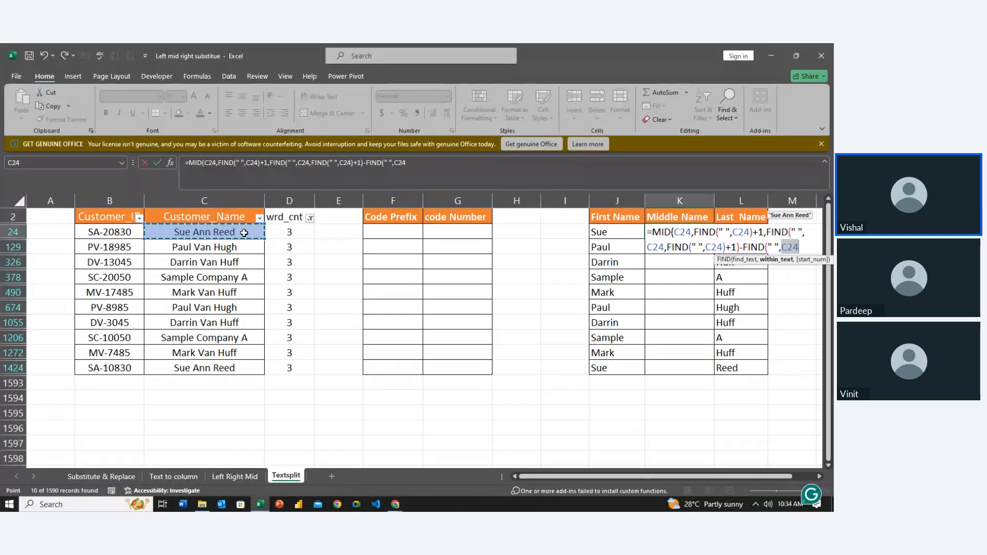
text())
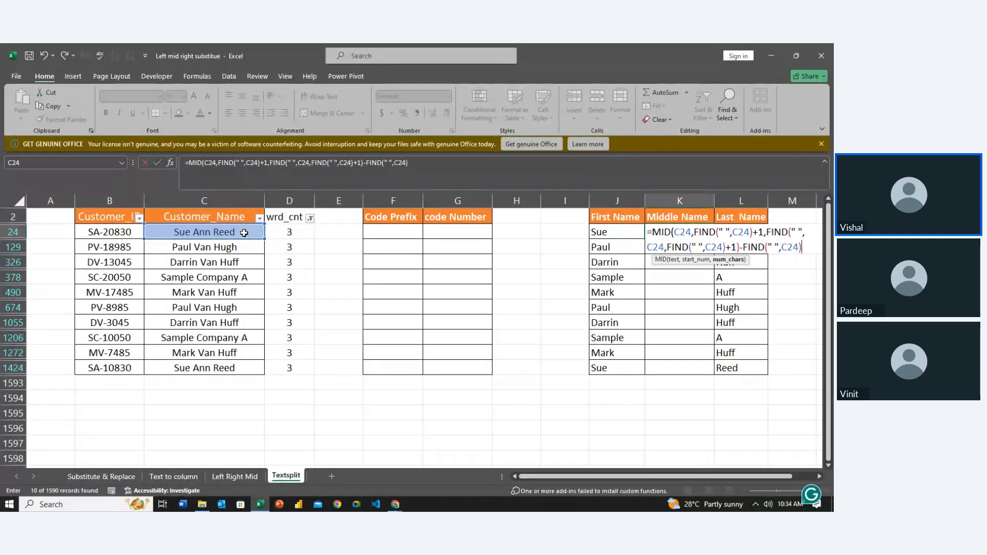
text())
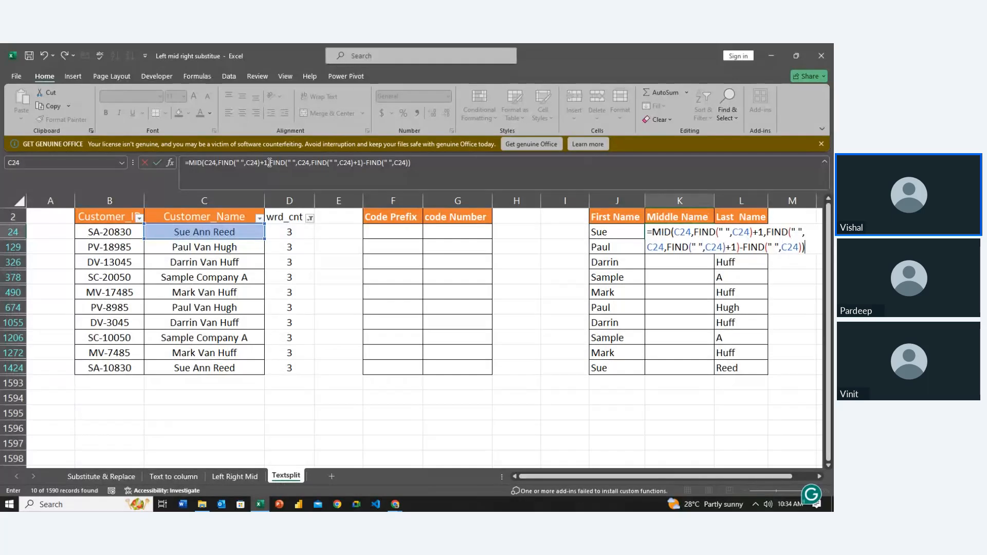
Step: Insert an opening parenthesis after the first +1, append -1 to the K24 formula, and try to enter it
click(269, 162)
text(()
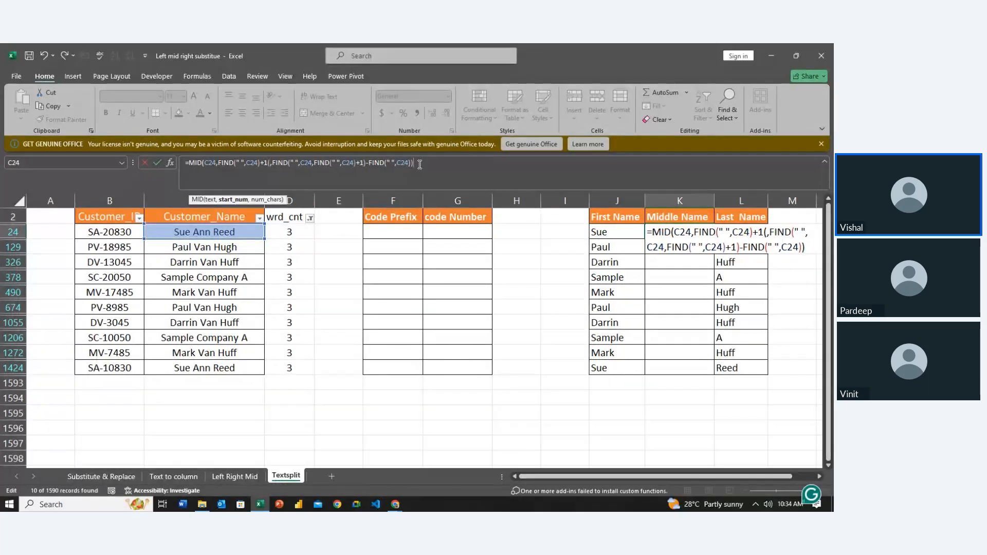
text(1)
key(Return)
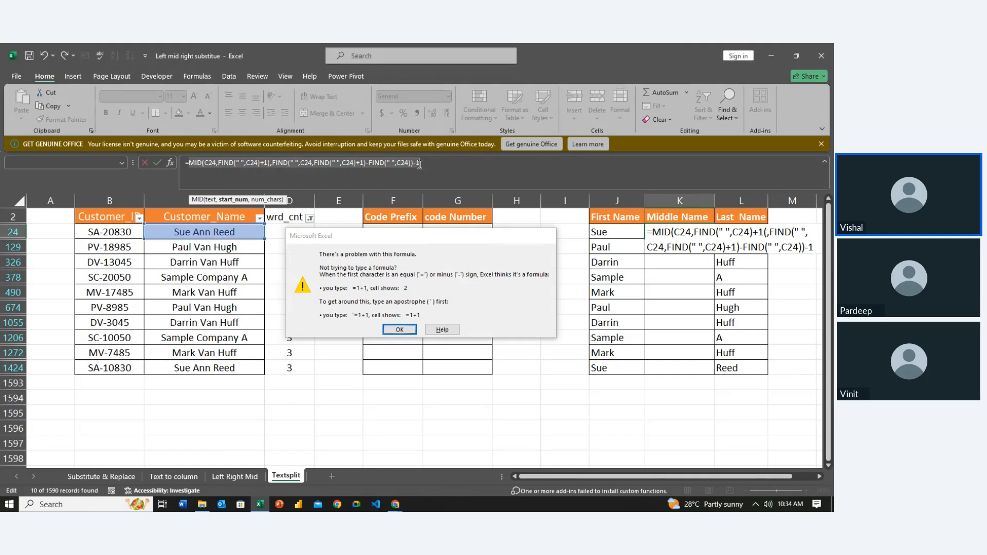
key(Return)
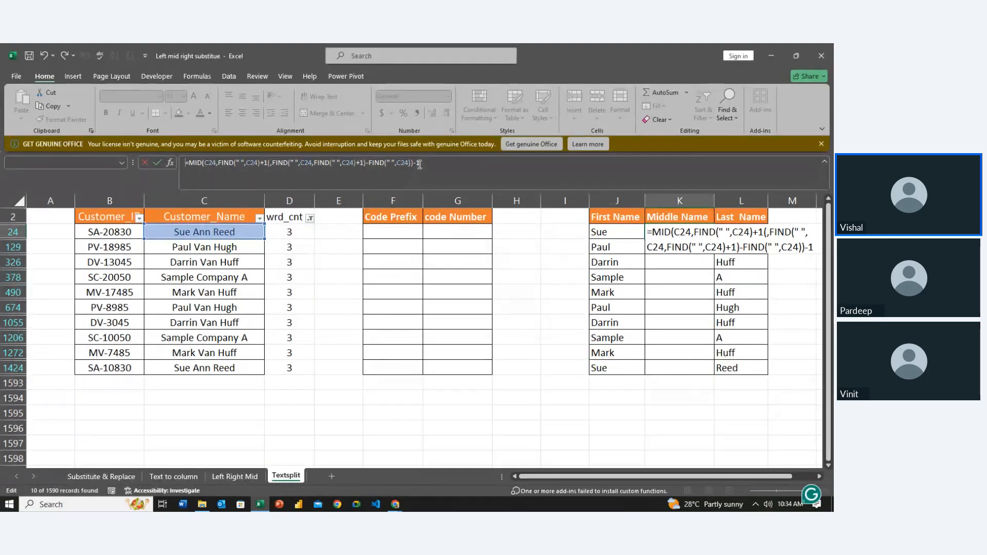
Step: Move the misplaced parenthesis before the second FIND and enter K24 as =MID(C24,FIND(" ",C24)+1,(FIND(" ",C24,FIND(" ",C24)+1)-FIND(" ",C24))-1)
click(273, 162)
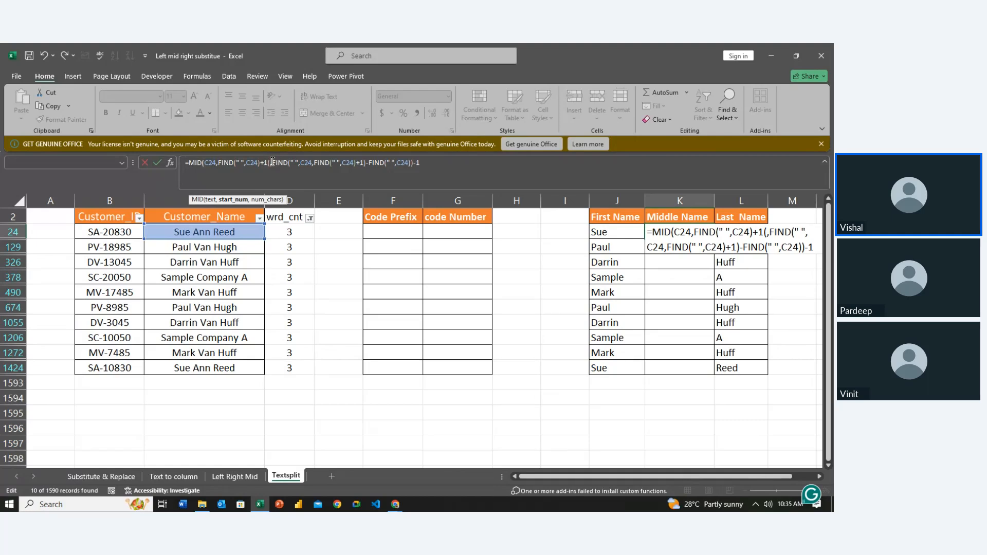
key(BackSpace)
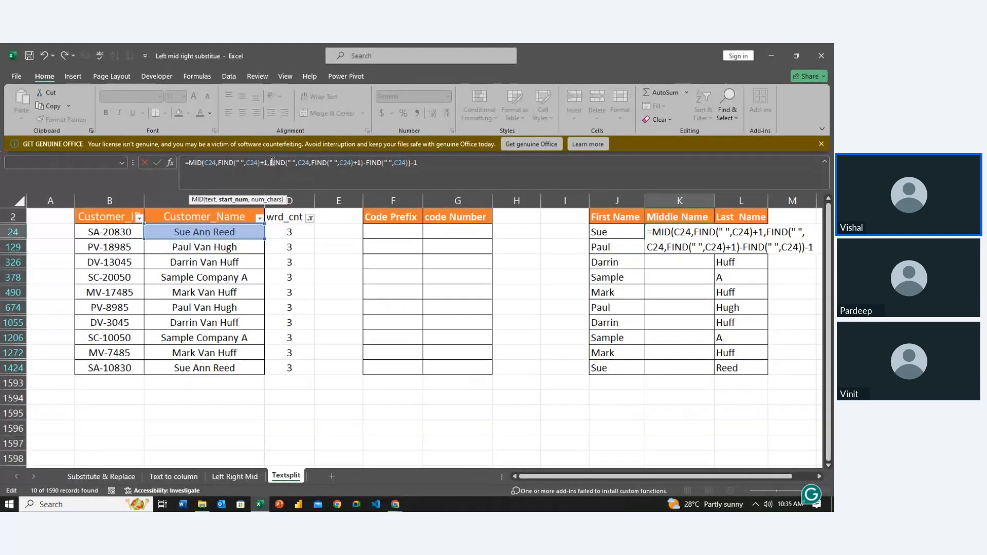
key(BackSpace)
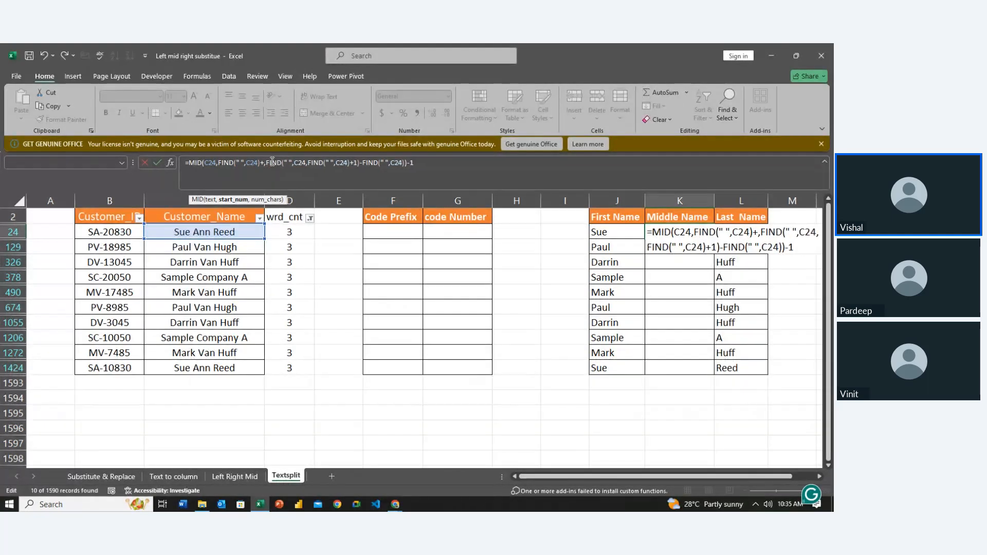
text(1,)
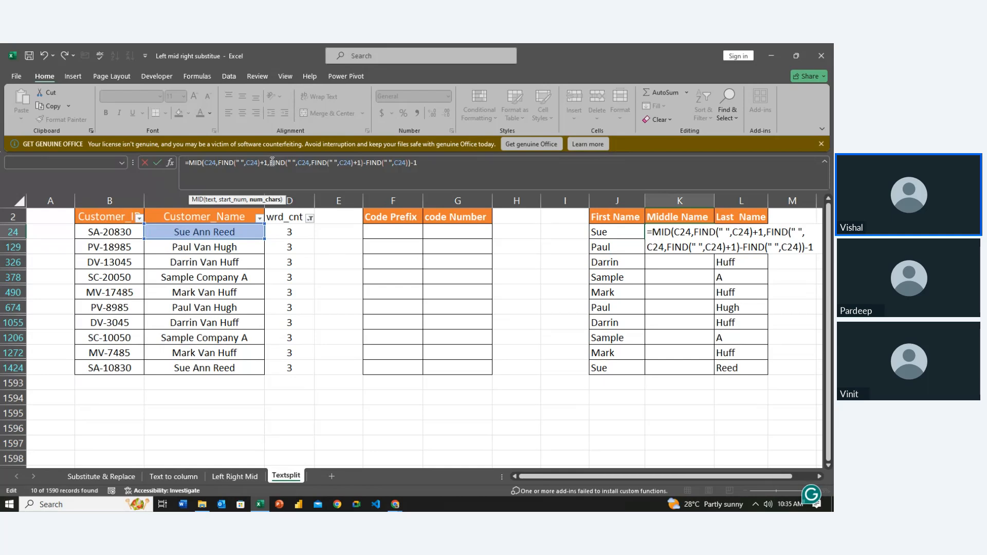
text(()
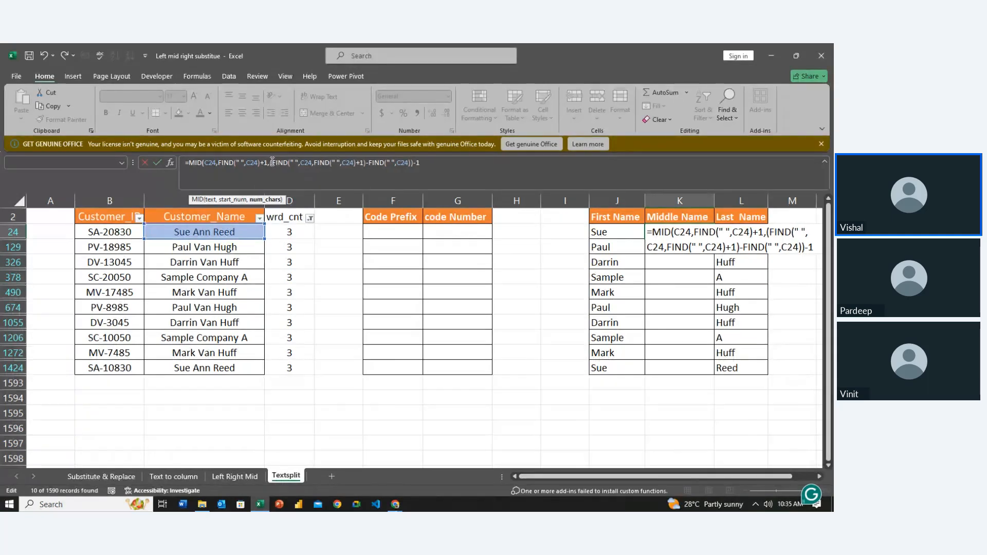
key(Return)
key(Return)
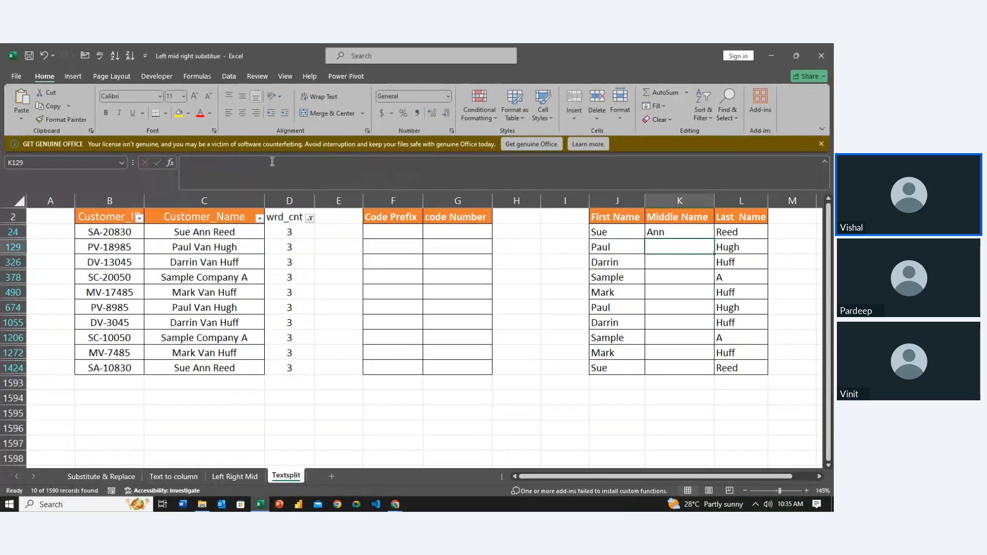
Step: Fill the middle-name formula from K24 down the filtered rows to K1424
key(Up)
key(shift+Down)
key(shift+Down)
key(shift+Down)
key(shift+Down)
key(shift+Down)
key(shift+Down)
key(shift+Down)
key(shift+Down)
key(shift+Down)
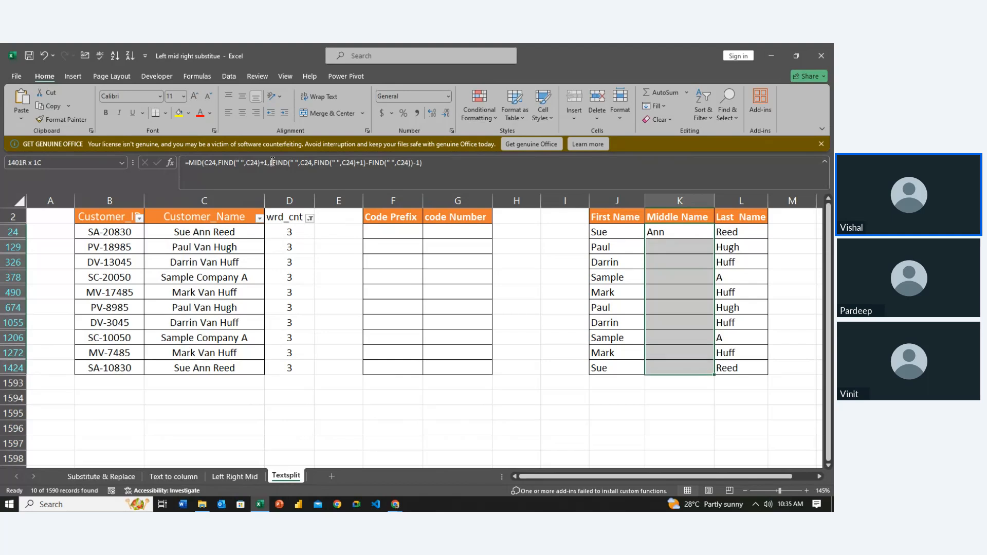
click(270, 162)
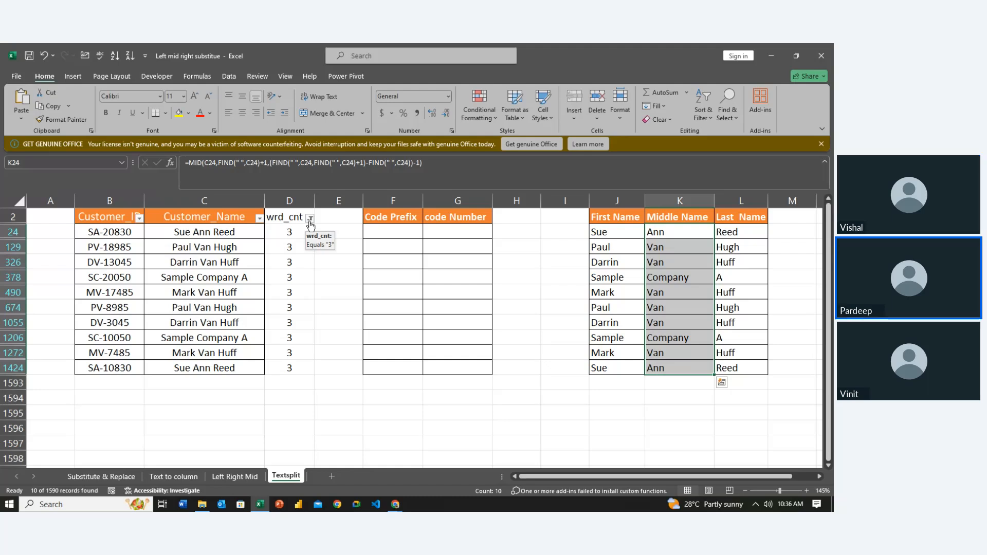
key(alt+Down)
key(Down)
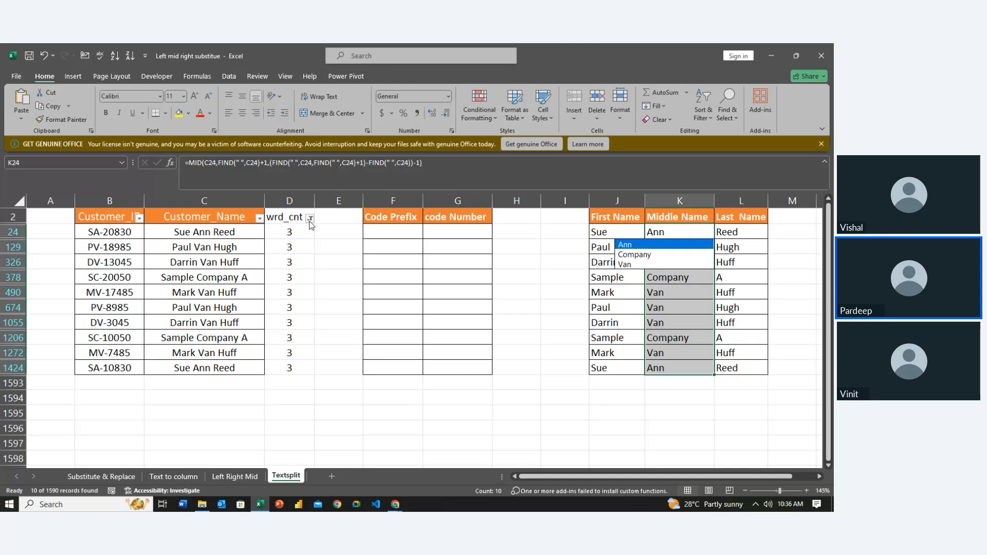
key(Escape)
Step: Change the wrd_cnt filter so that only rows with a word count of 1 are shown
key(Left)
key(Left)
key(Left)
key(Left)
key(Left)
key(Left)
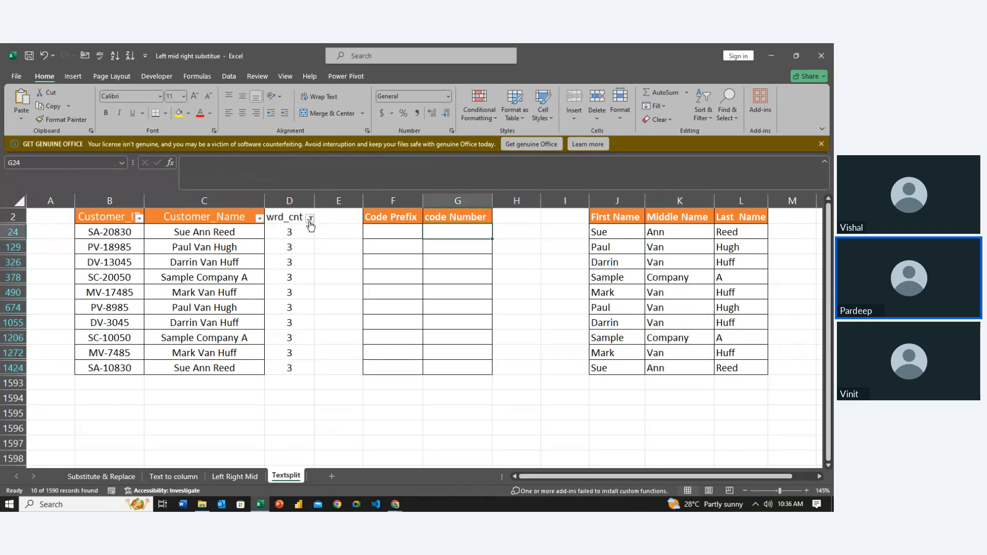
click(308, 221)
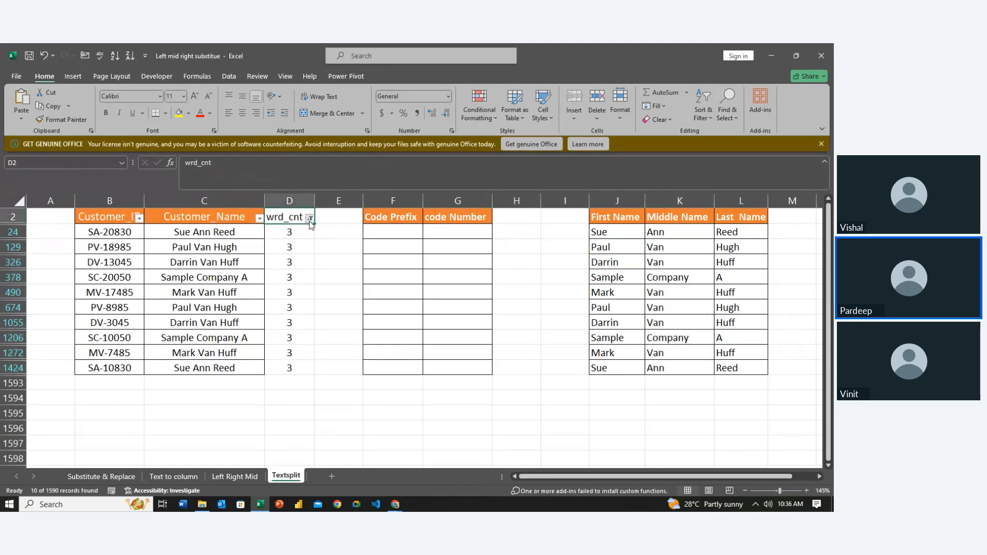
click(310, 220)
key(Down)
key(Down)
key(Down)
key(Down)
key(Down)
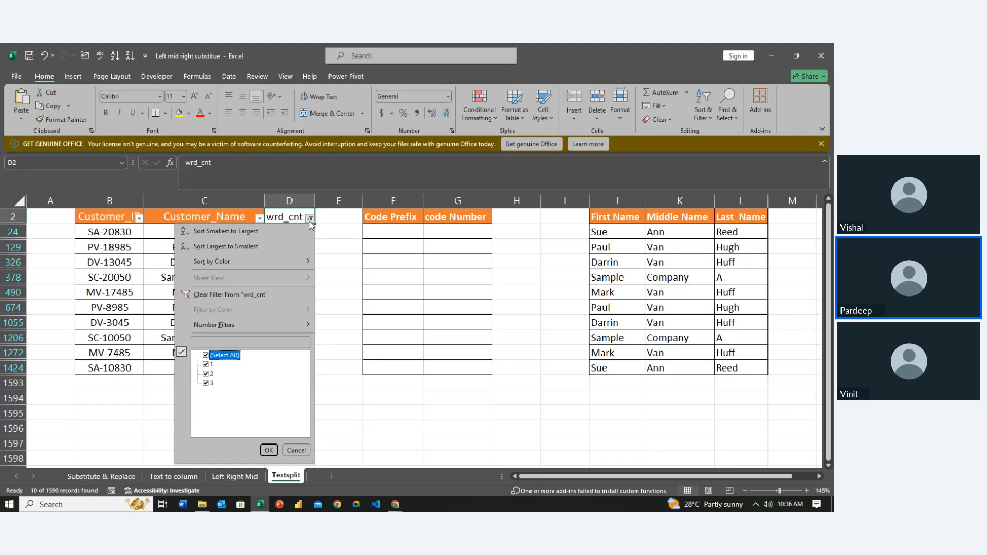
key(space)
key(Down)
key(Down)
key(space)
key(Down)
key(space)
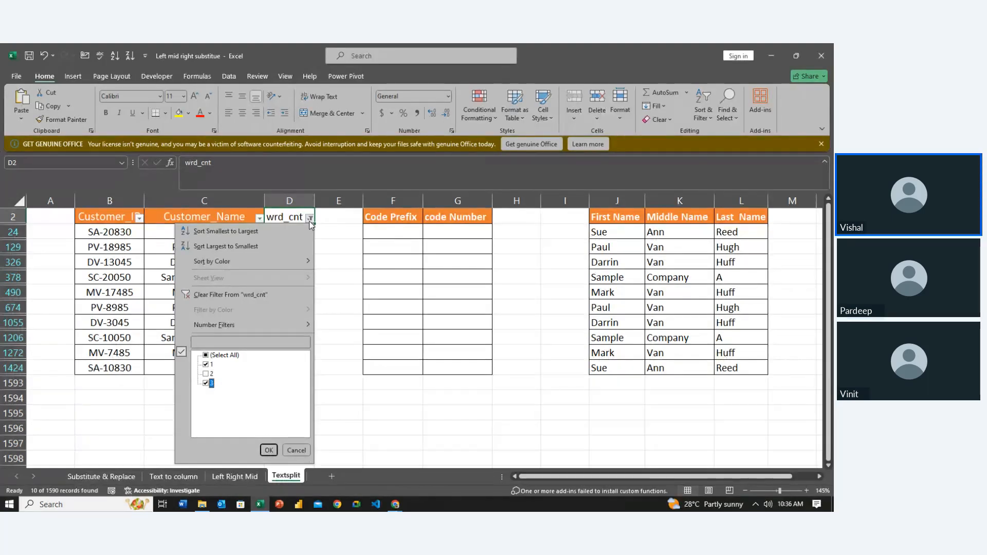
key(Up)
key(Up)
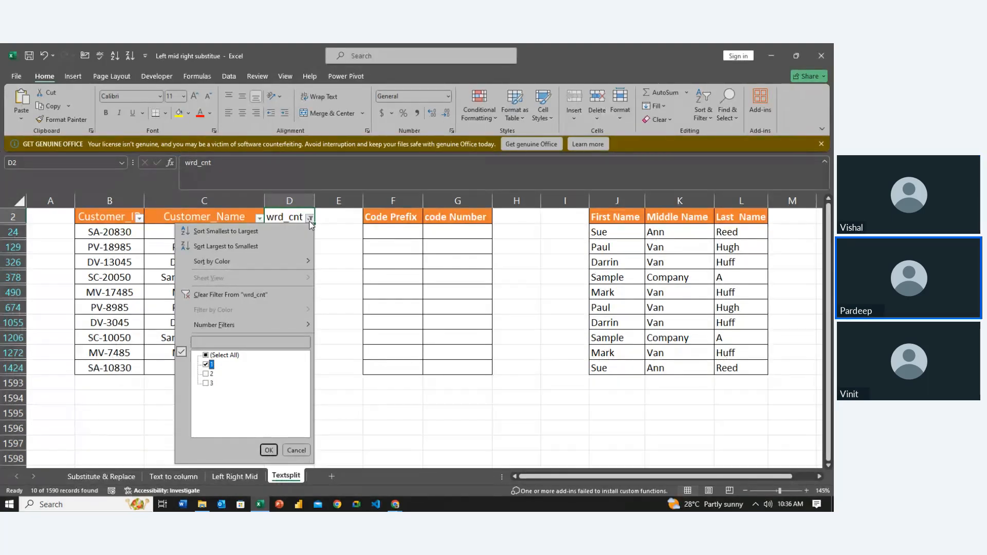
key(Return)
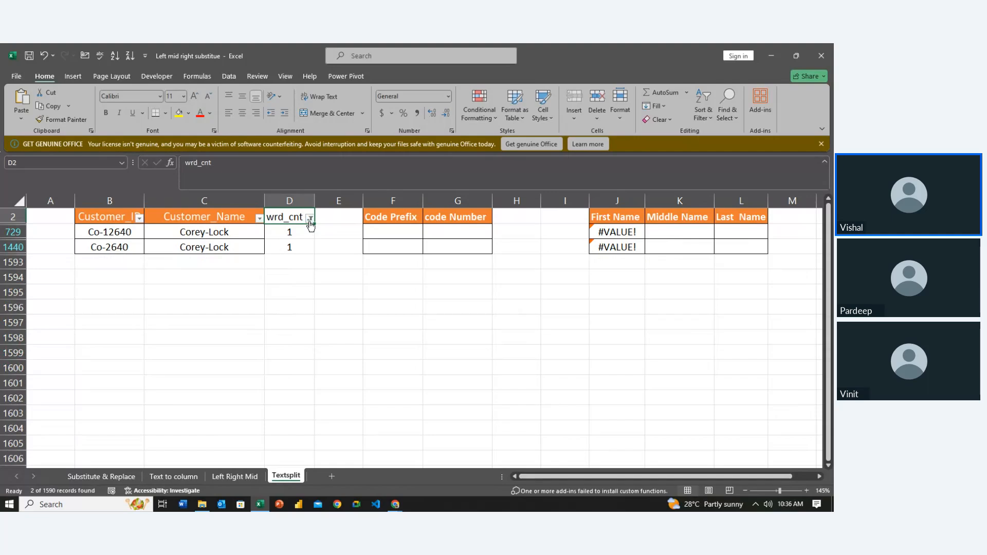
Step: Clear the First Name formulas from the filtered cells J729 and J1440
key(Down)
key(Right)
key(Right)
key(Right)
key(Right)
key(Right)
key(Right)
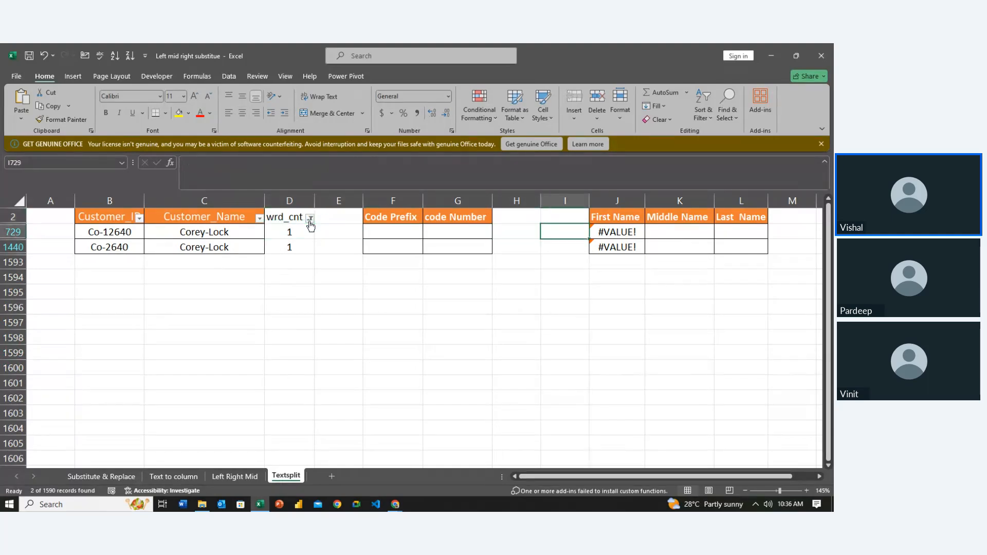
key(shift+Down)
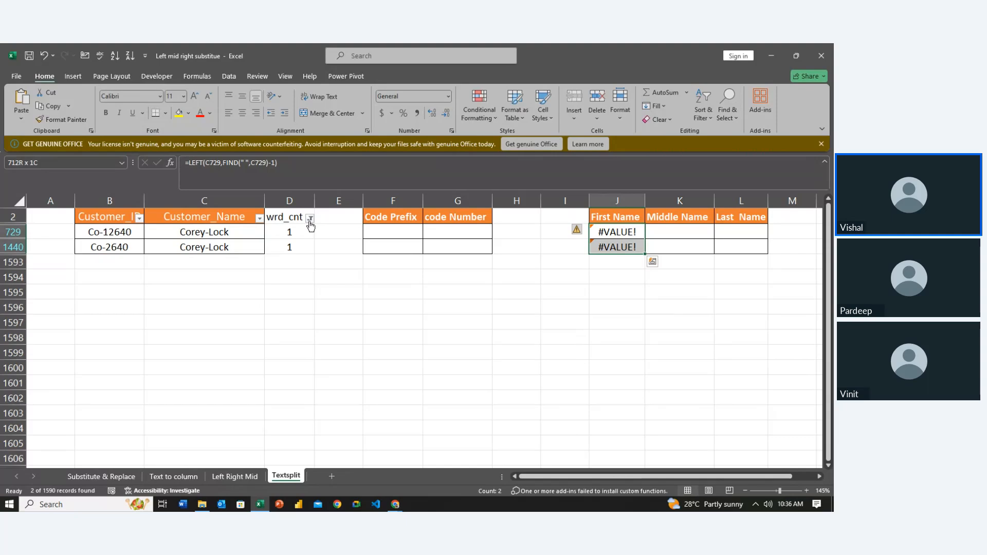
key(Delete)
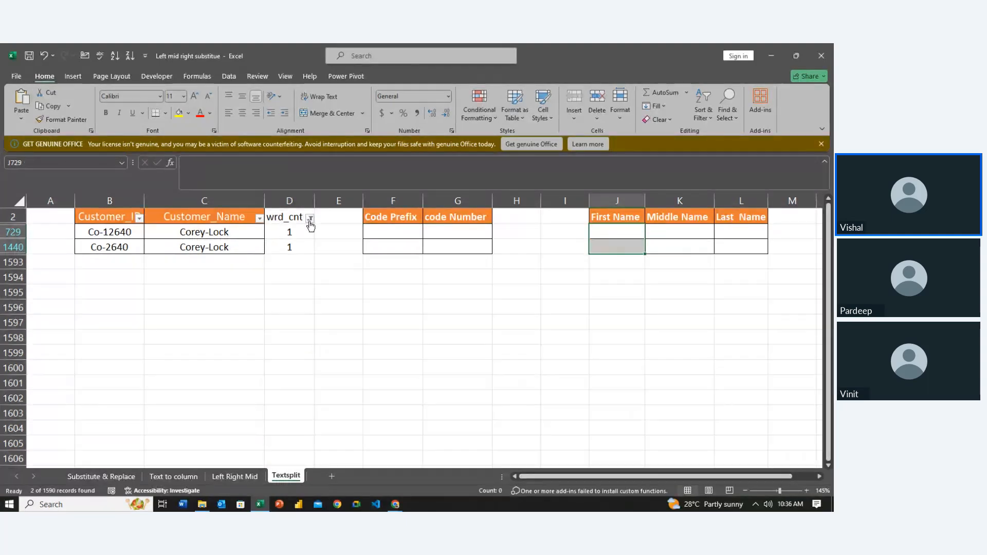
Step: Examine the customer name in C729 to see which character separates its two parts
key(Left)
key(Left)
key(Left)
key(Left)
key(Left)
key(Left)
key(Left)
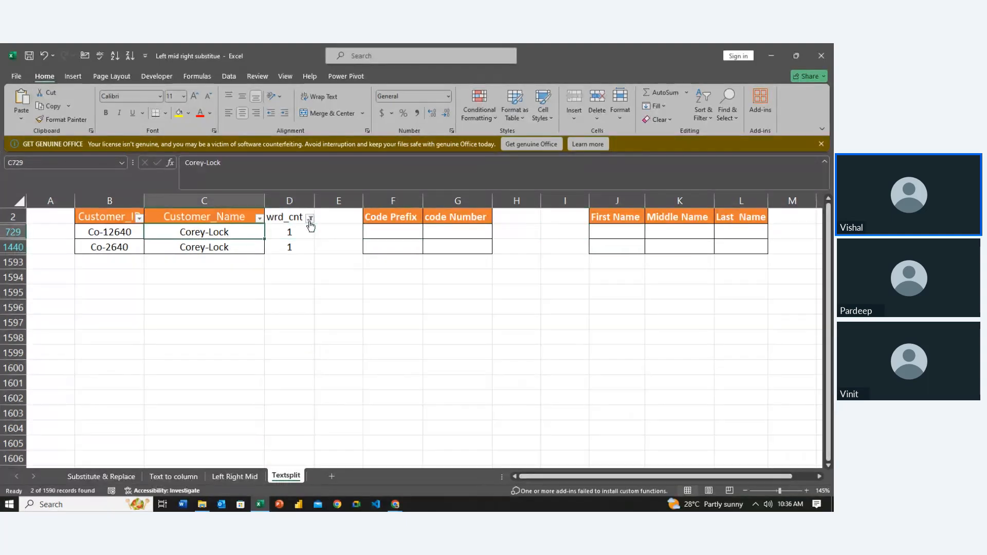
Step: Enter =LEFT(C729,FIND("-",C729)-1) in J729 to extract the first name before the hyphen
key(Right)
key(Right)
key(Right)
key(Right)
key(Right)
key(Right)
key(Right)
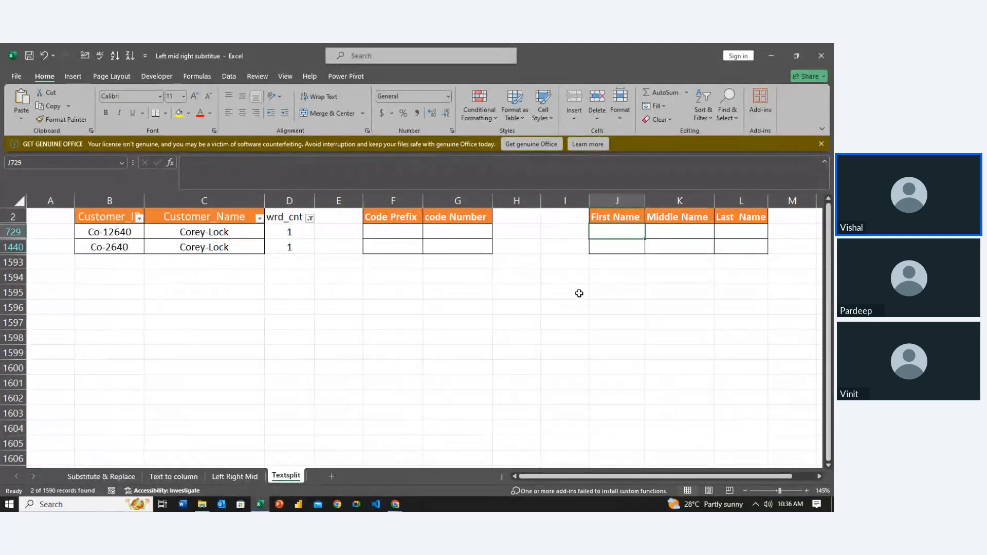
text(=le)
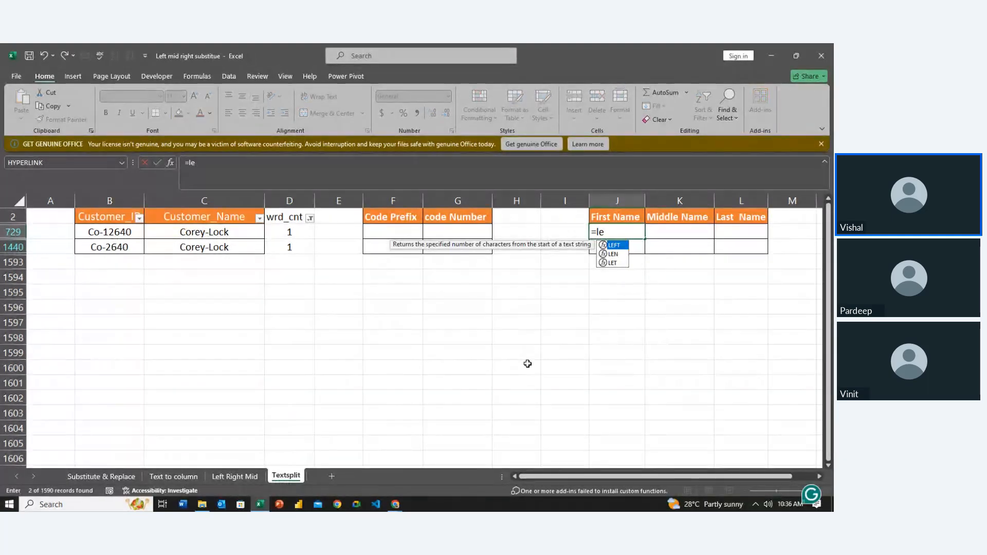
text(ft)
key(Tab)
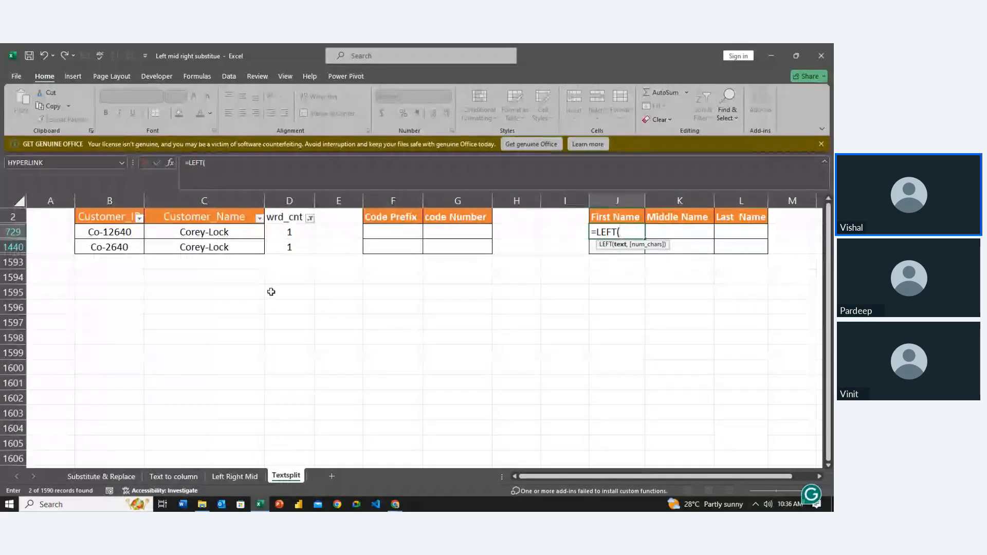
click(198, 231)
text(,)
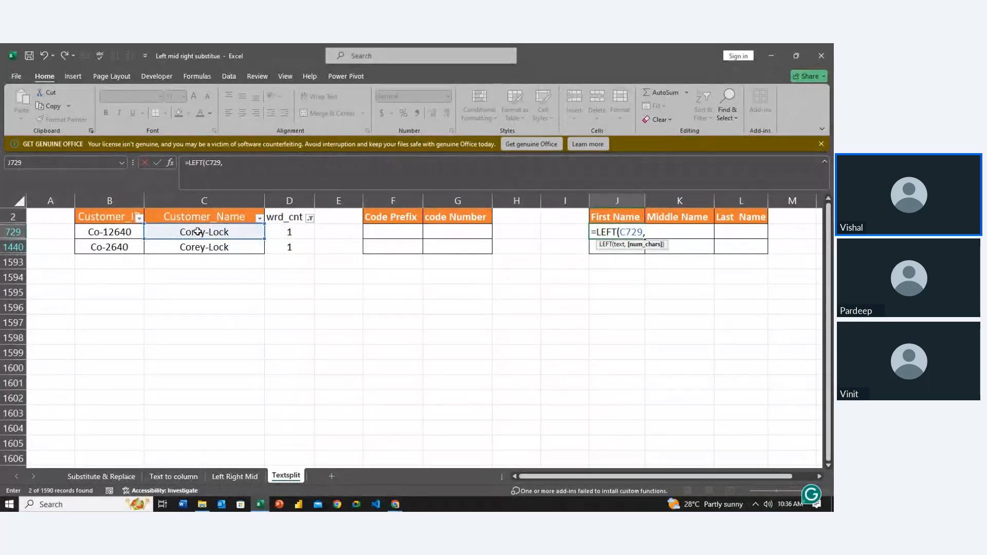
text(f)
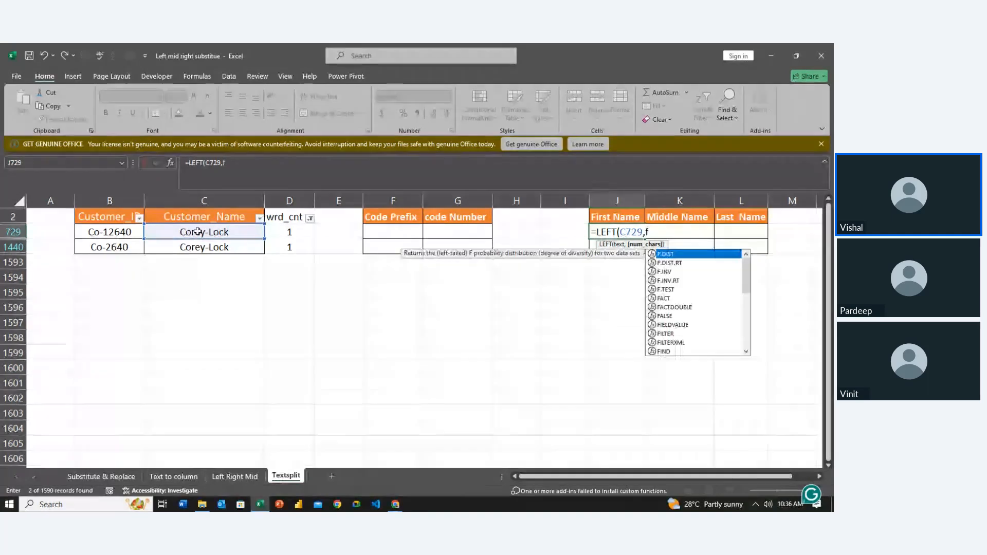
text(ind(")
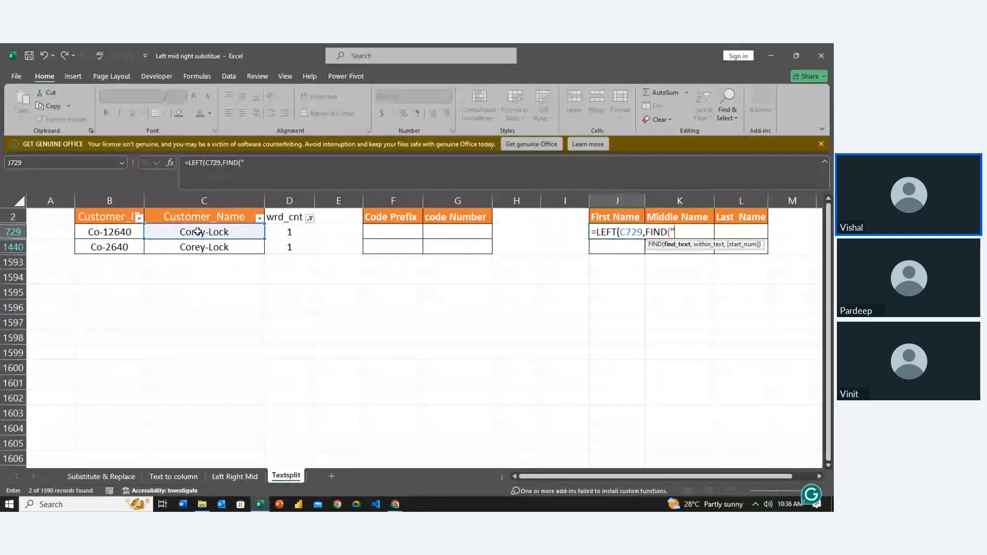
text(-",)
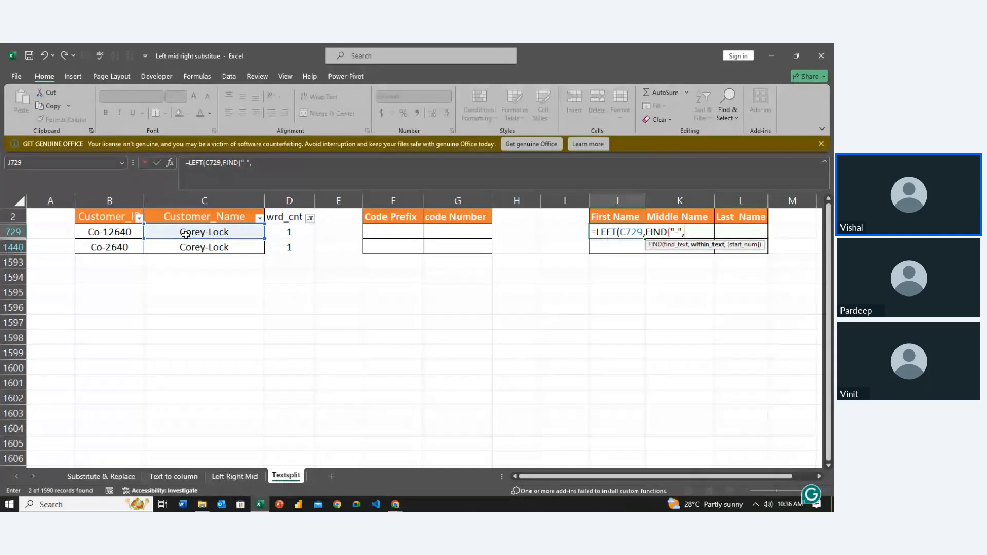
click(185, 233)
text())
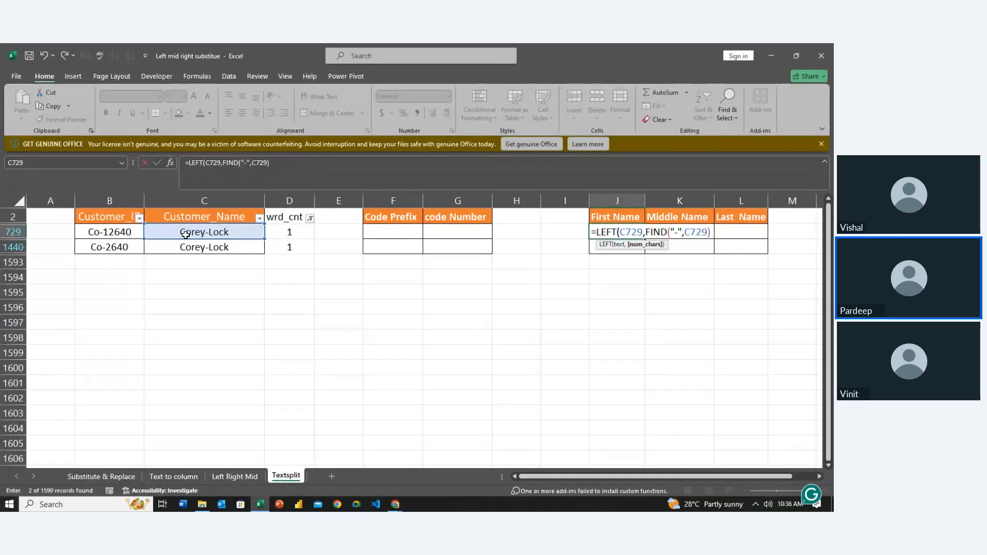
text(-1)
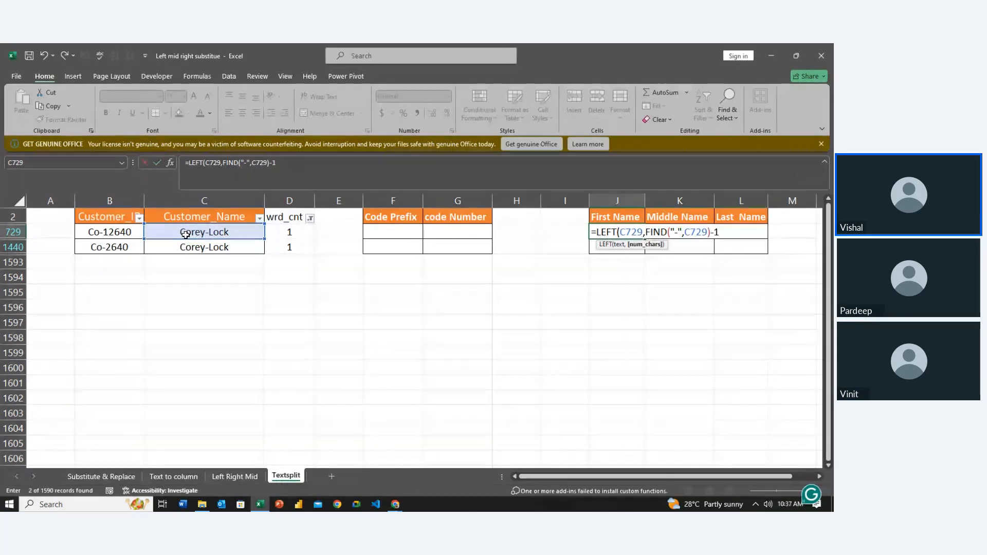
key(Return)
Step: Fill the first-name formula from J729 down to J1440 and ignore the inconsistent-formula error on both cells
key(Up)
key(shift+Down)
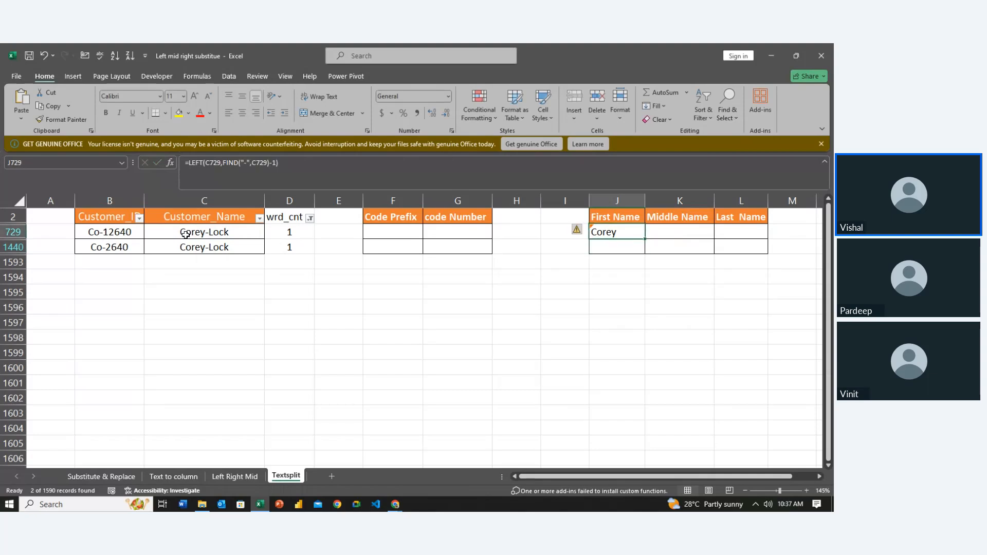
key(ctrl+d)
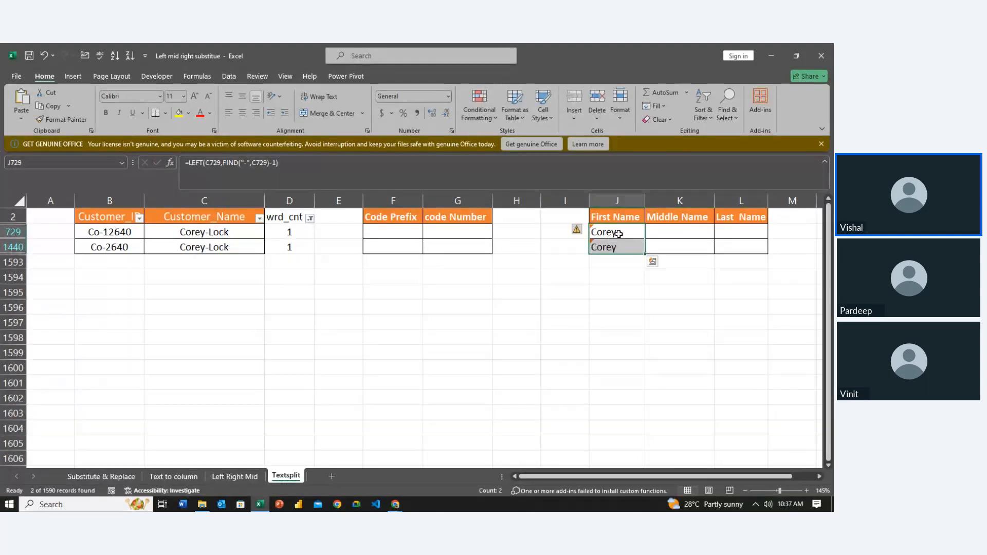
click(579, 229)
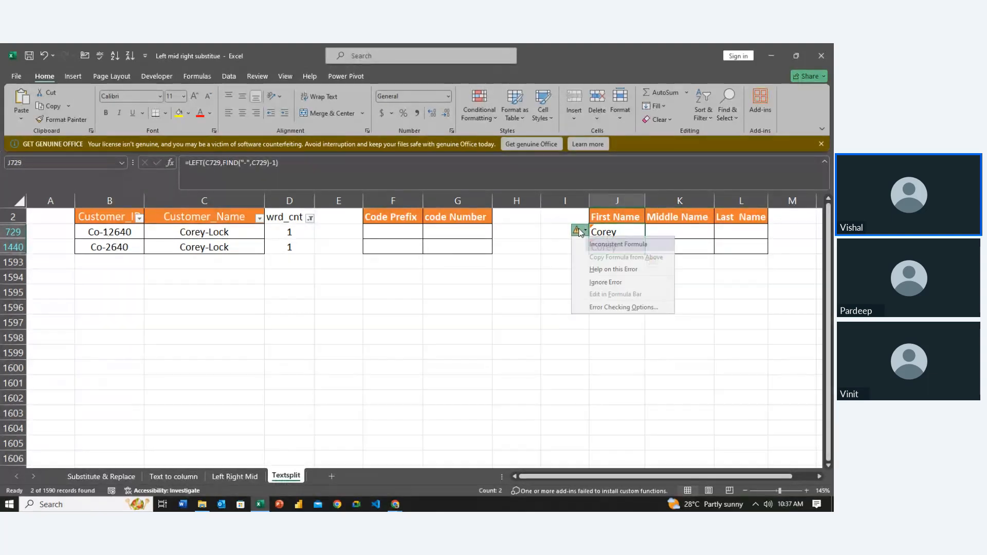
click(591, 282)
Step: Enter =RIGHT(C729,LEN(C729)-FIND("-",C729)) in L729 to extract the last name after the hyphen
click(723, 230)
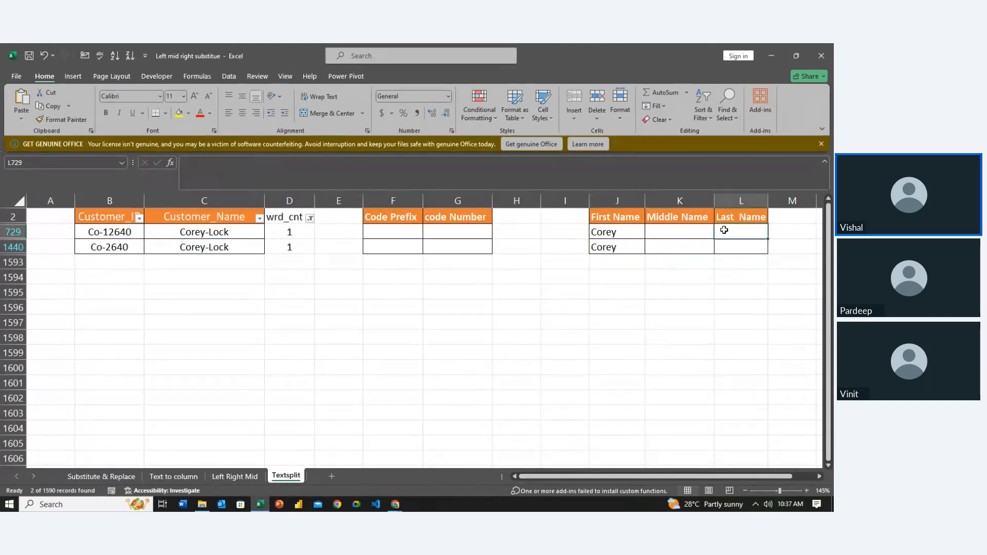
text(=)
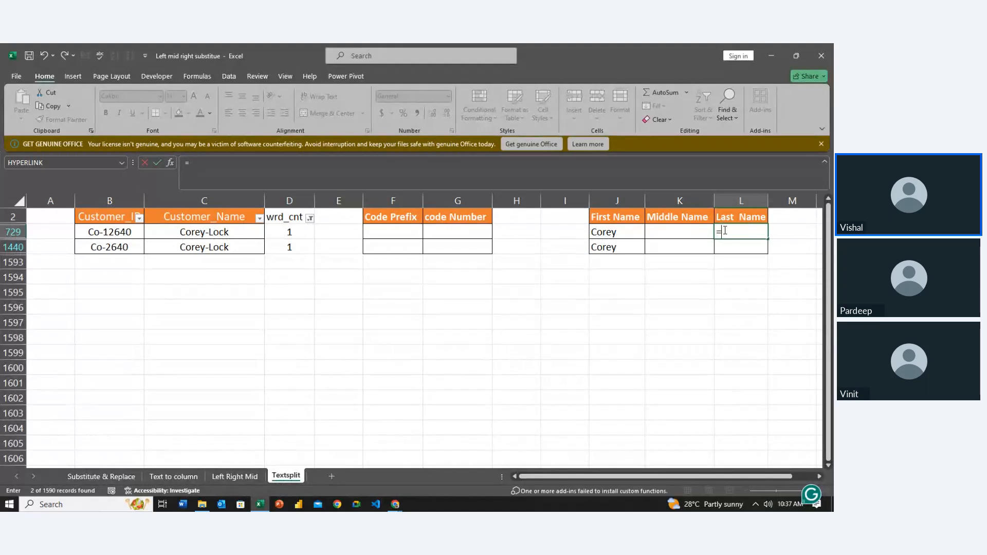
text(RIGHT()
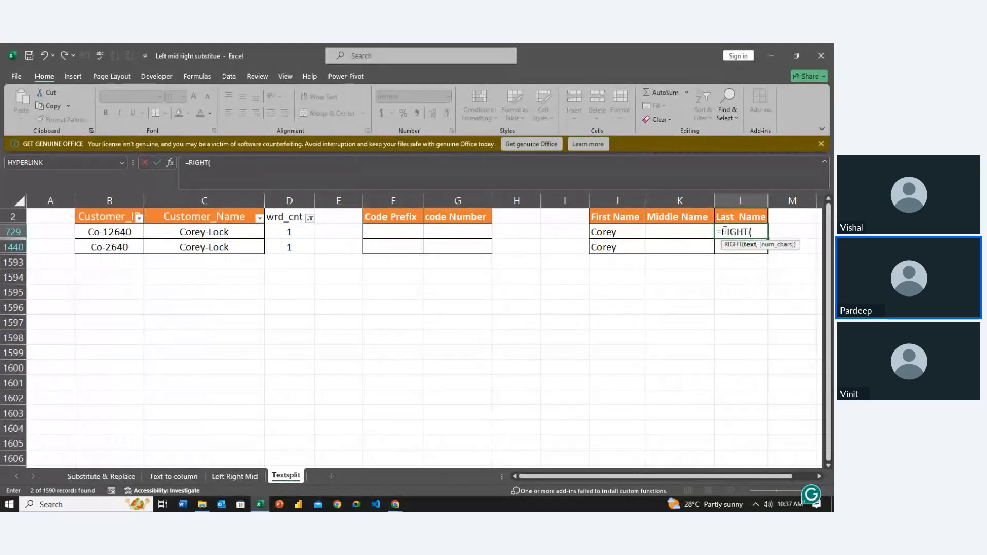
click(245, 237)
text(,)
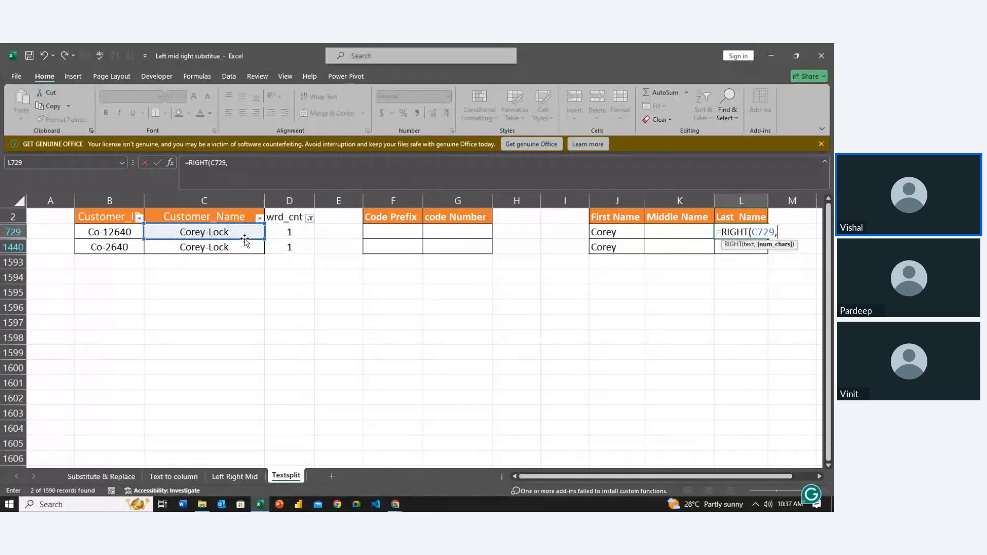
text(LEN()
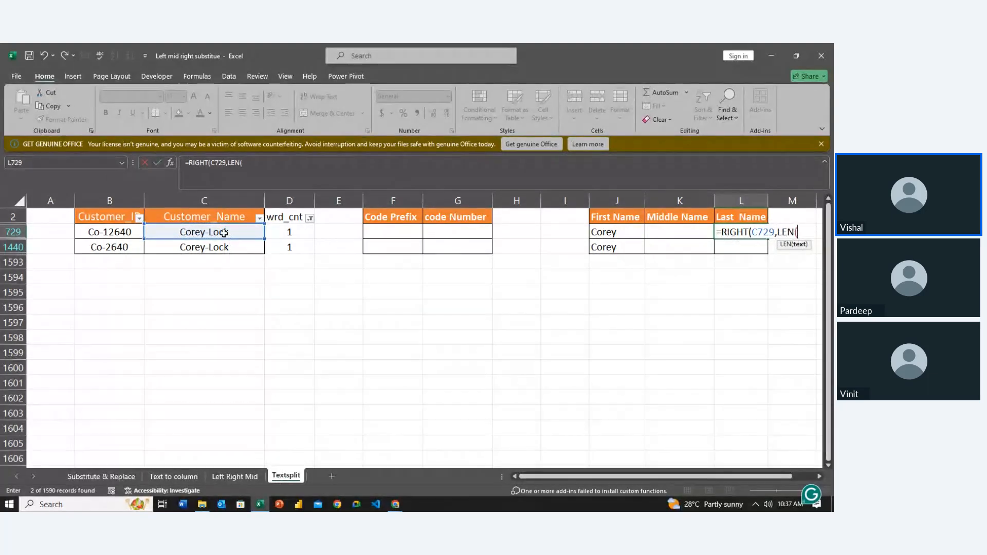
click(224, 233)
text()-)
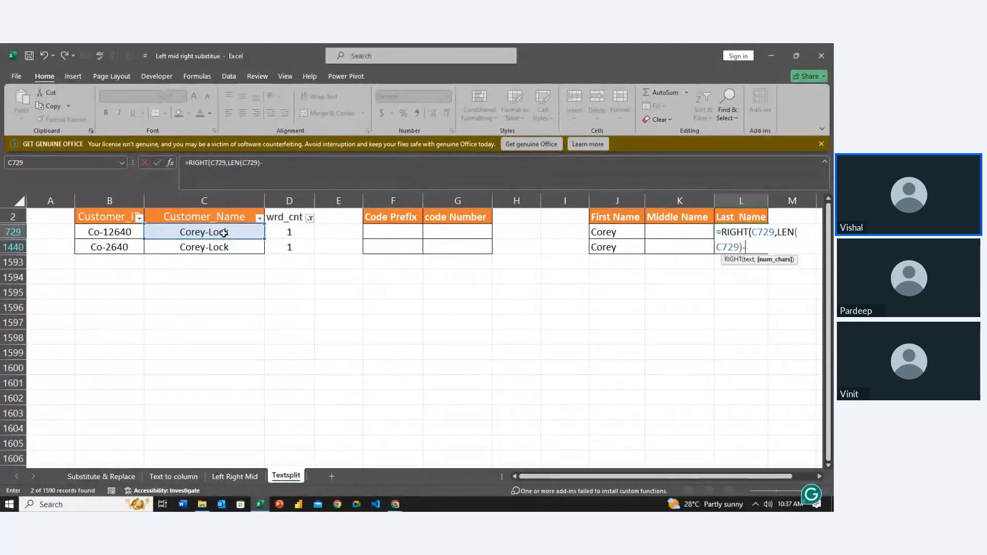
text(FIND()
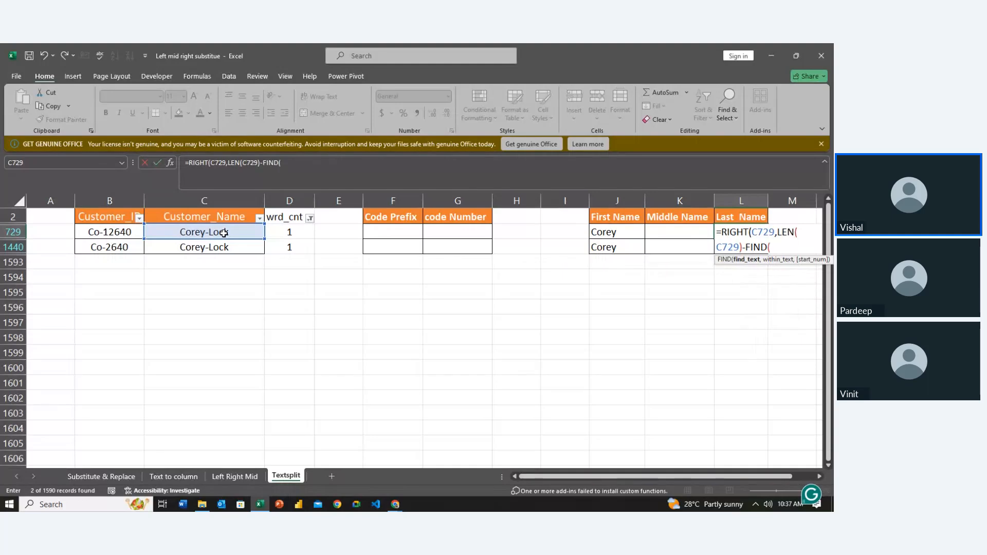
text("-".,)
key(Left)
key(BackSpace)
text(,)
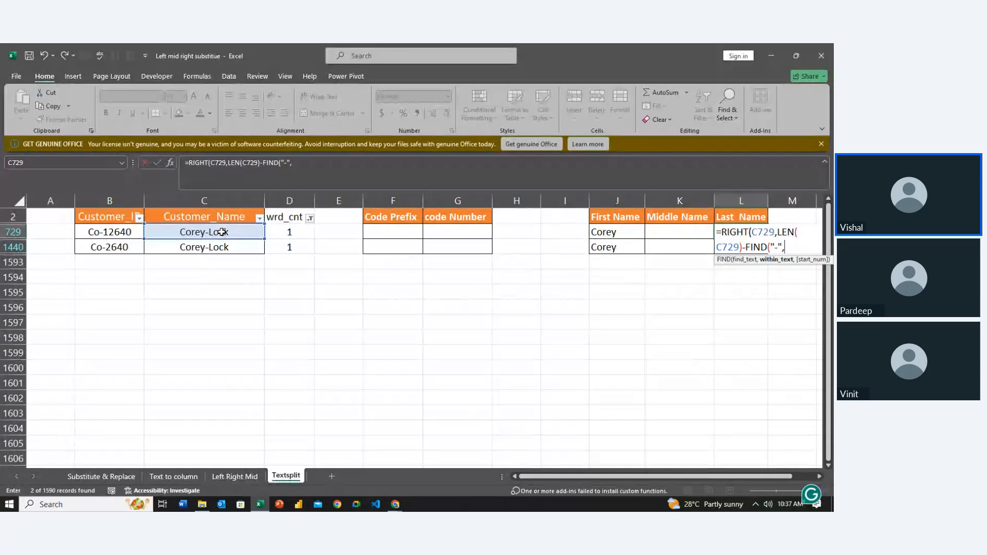
click(169, 234)
text())
key(Return)
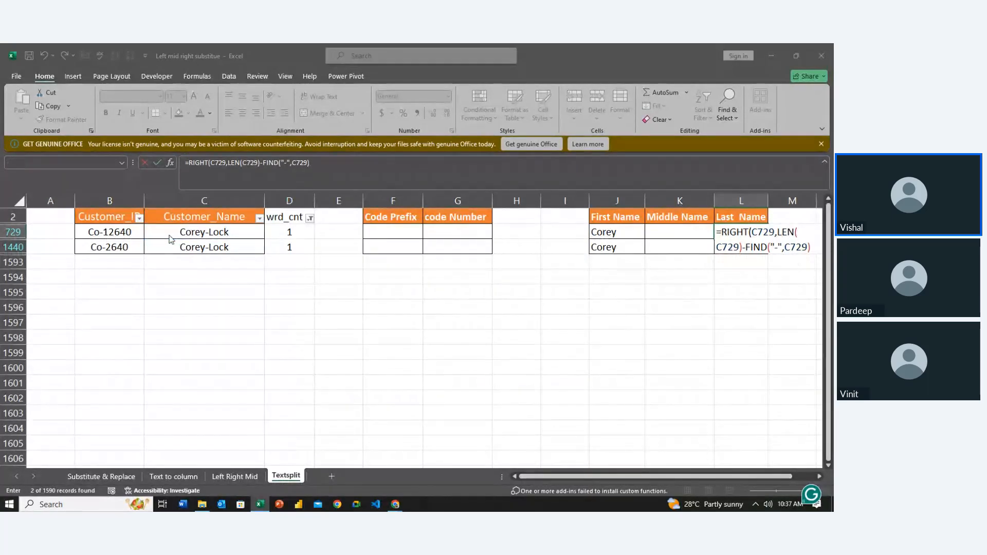
key(Return)
Step: Fill the last-name formula from L729 down to L1440 and ignore the formula error on both cells
key(shift+Down)
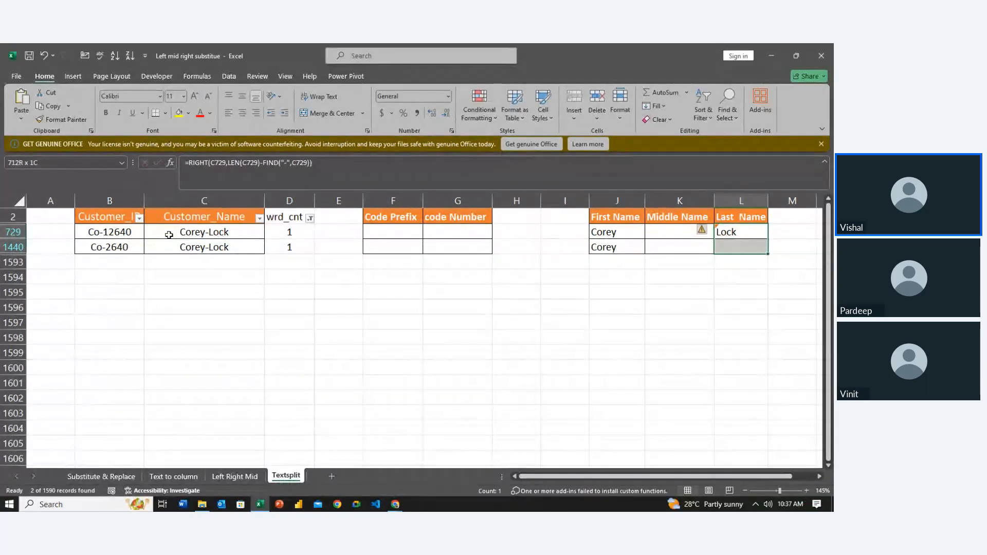
key(ctrl+d)
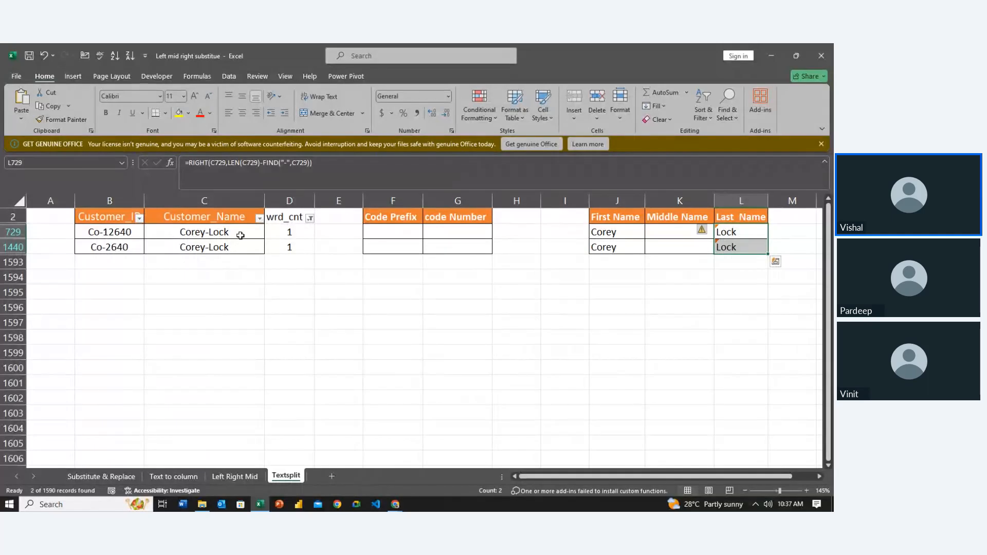
click(703, 230)
click(719, 282)
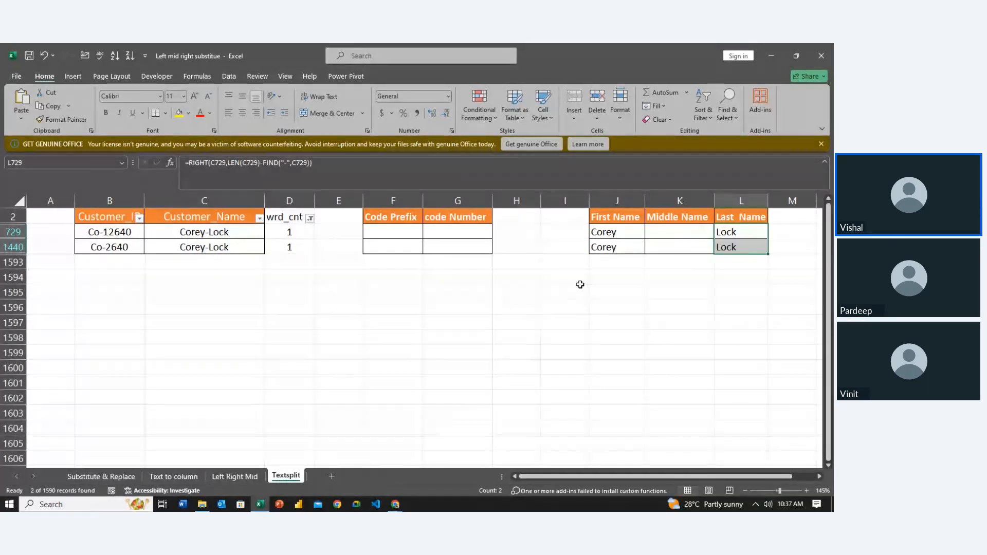
Step: Reset the wrd_cnt filter to select all values so that every customer row is shown
click(579, 285)
key(Left)
key(Left)
key(Left)
key(Left)
key(Up)
key(Up)
key(Up)
key(Up)
key(Left)
key(Up)
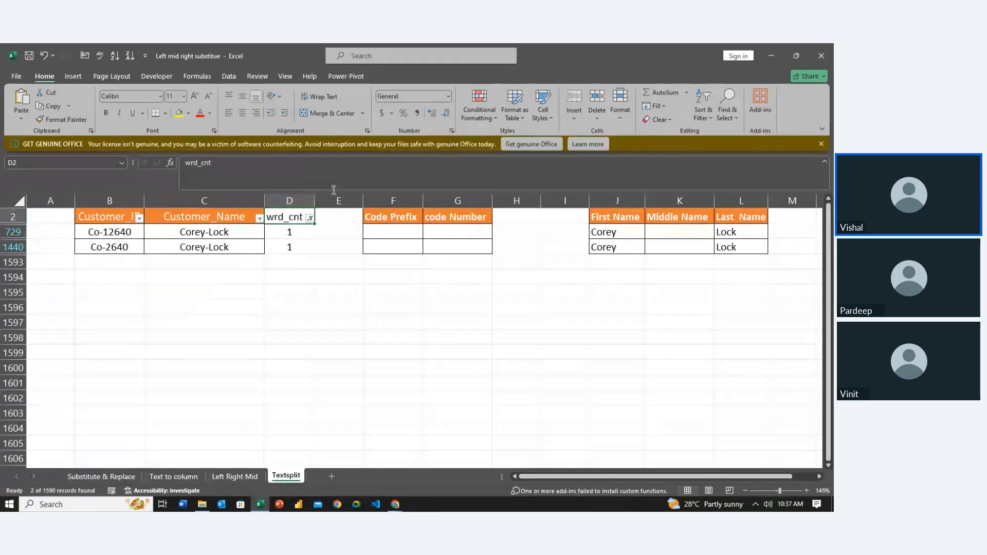
click(309, 218)
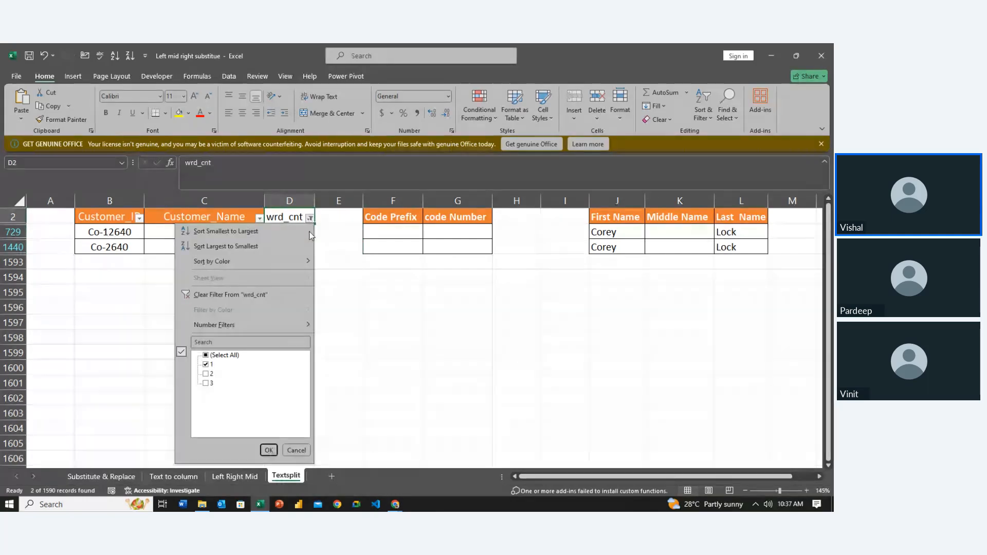
click(222, 356)
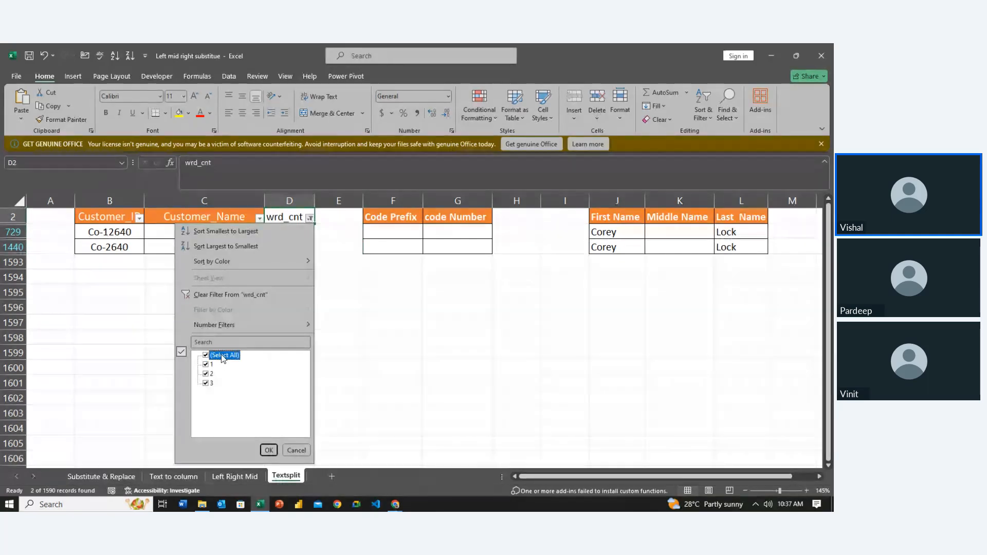
click(271, 451)
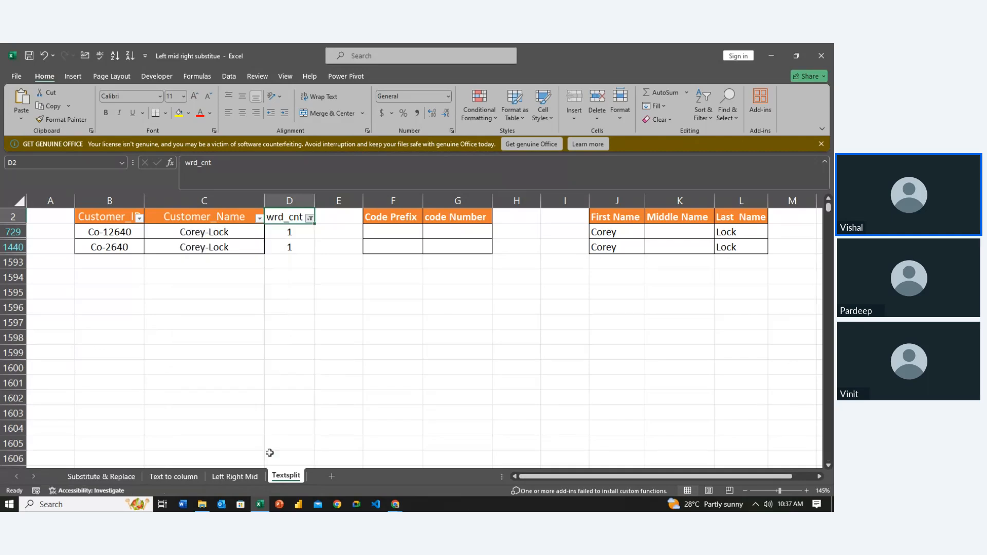
Step: Remove the filters from the customer table headers and apply filters to the First Name, Middle Name and Last Name headers in J2:L2
click(342, 313)
key(Right)
key(Right)
key(Right)
key(Up)
key(Up)
key(Up)
key(Right)
key(Up)
key(Up)
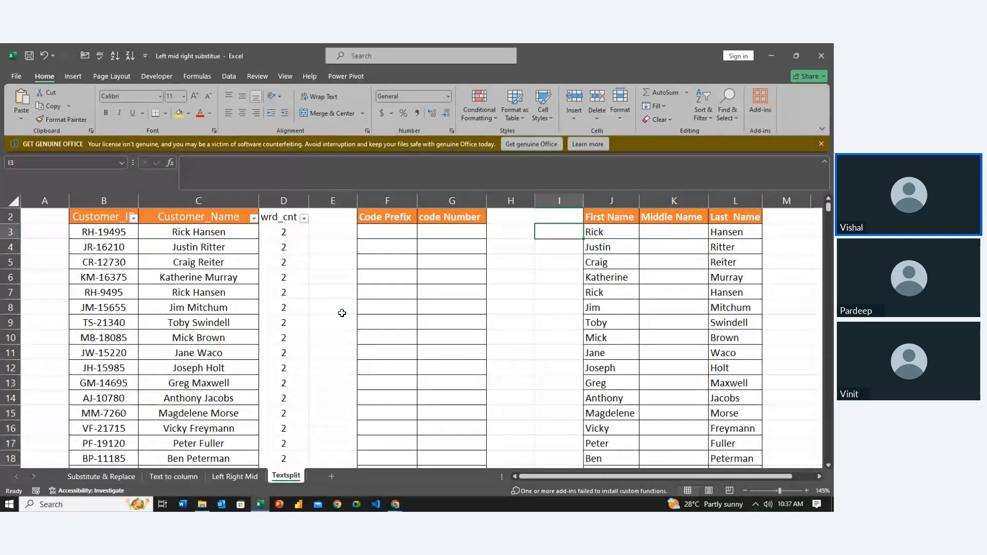
key(Up)
key(Right)
key(shift+Right)
key(shift+Right)
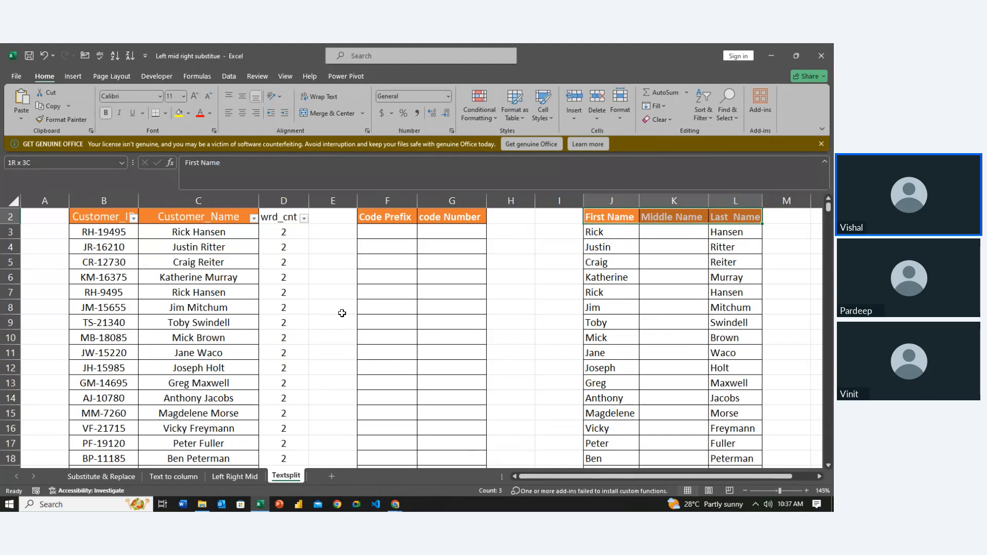
key(ctrl+shift+l)
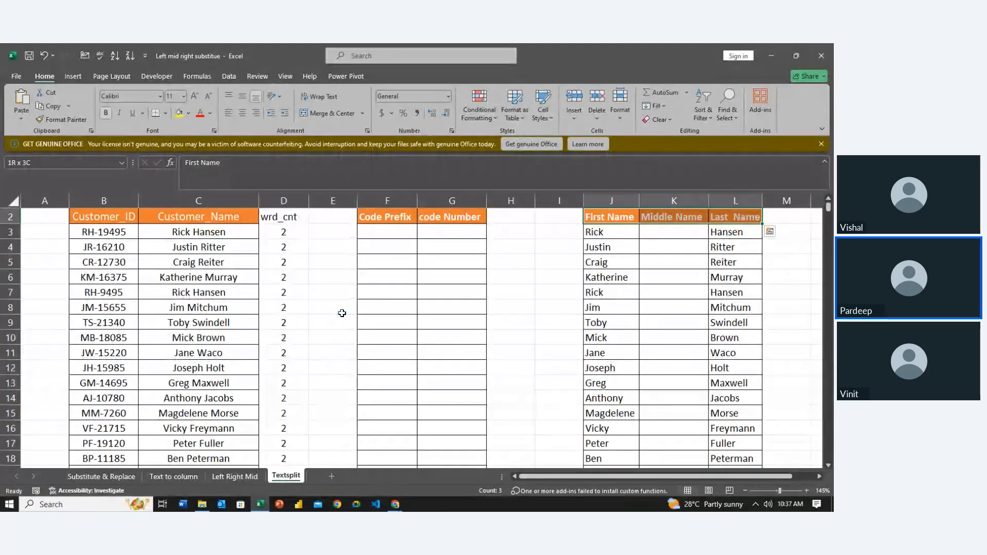
key(ctrl+shift+l)
key(Left)
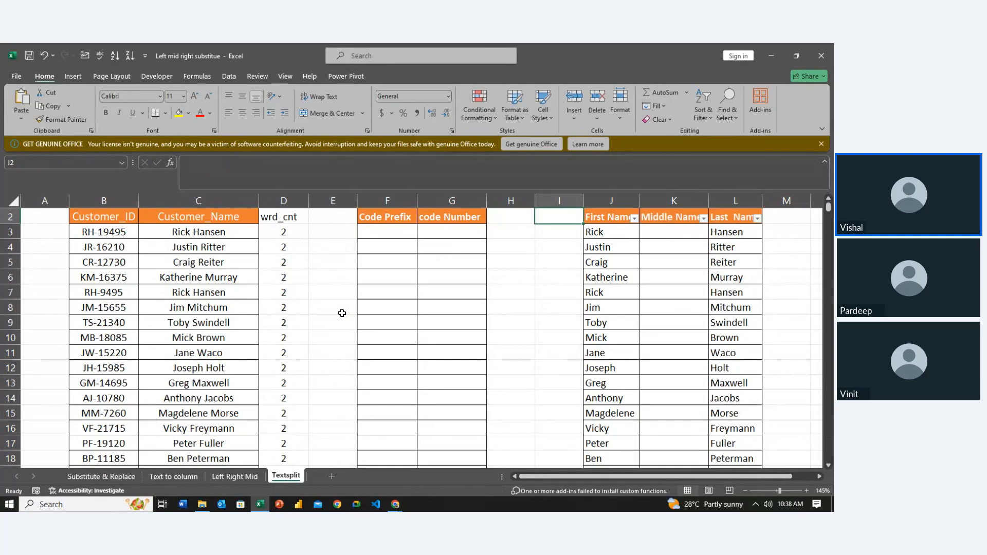
Step: Search the First Name filter values for "#" and "blank" to check for errors or empty cells, and close it without filtering
key(Right)
key(alt+Down)
key(Down)
key(Down)
key(Down)
key(Down)
key(Down)
key(Down)
key(Down)
key(Down)
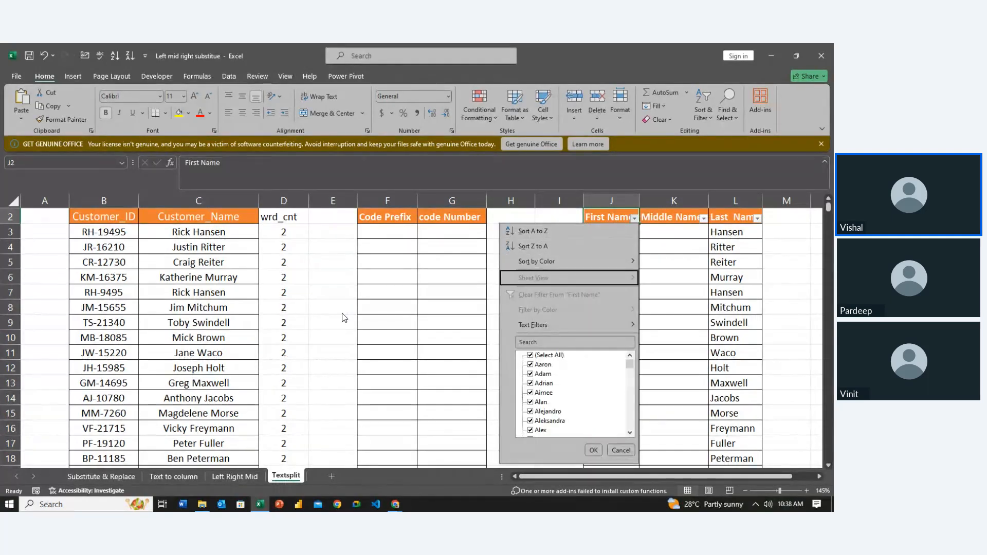
text(#)
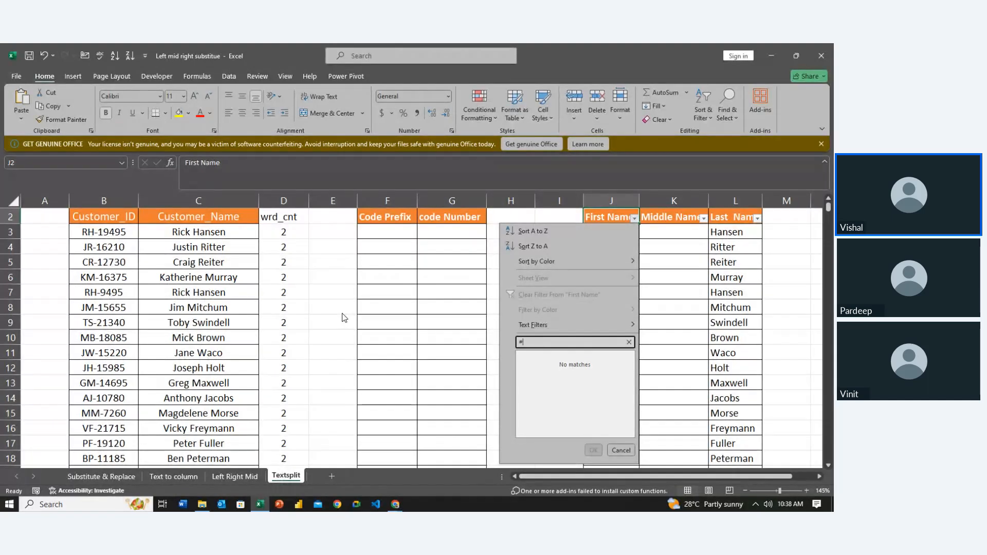
key(BackSpace)
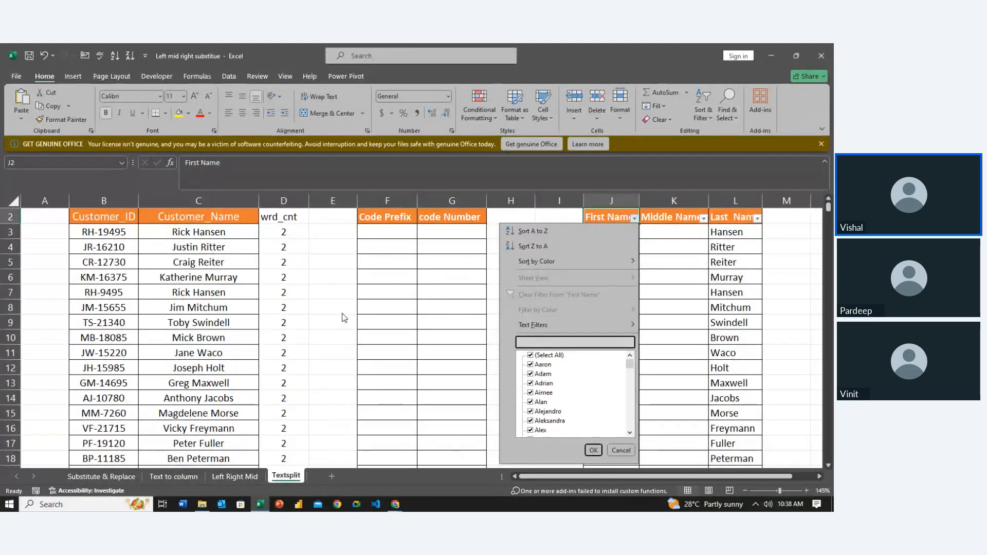
text(blank)
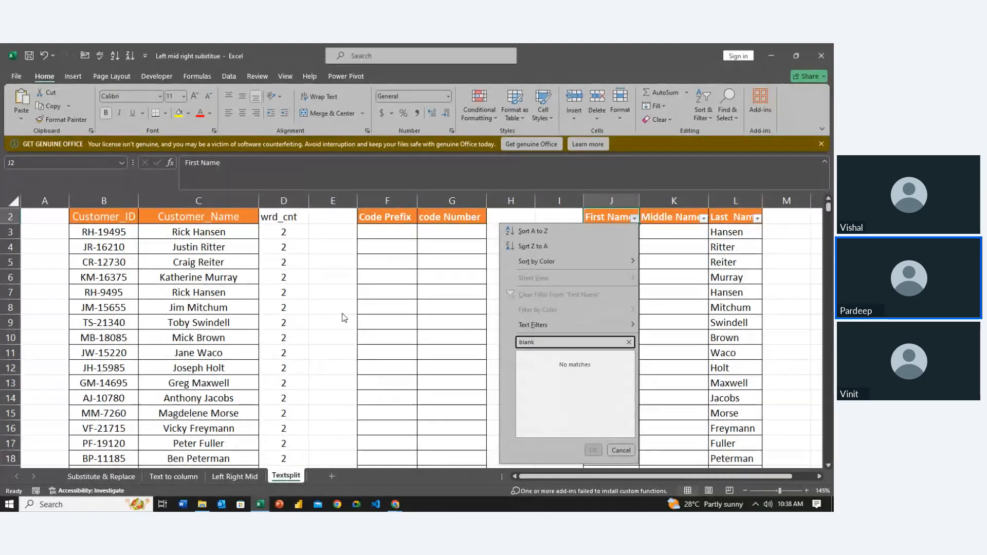
key(BackSpace)
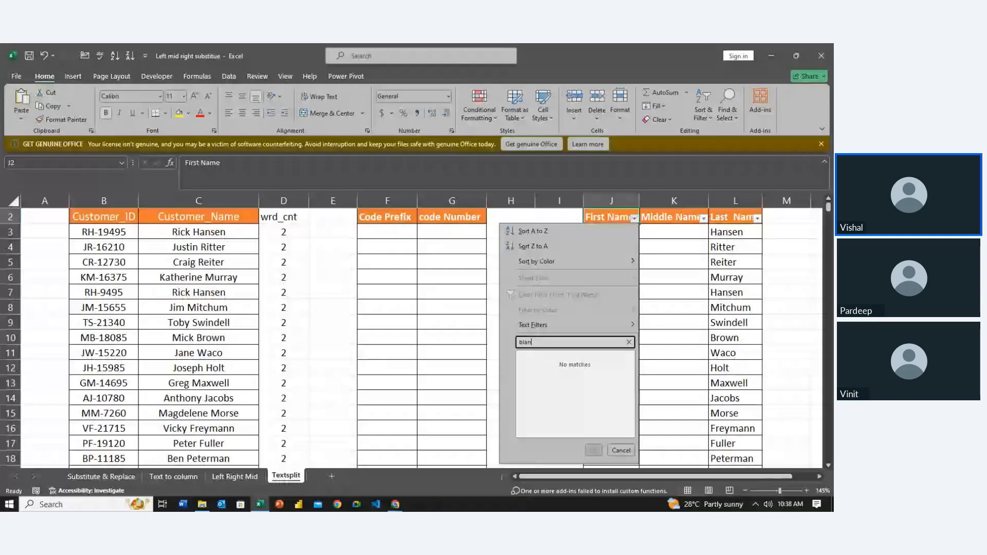
click(342, 314)
Step: Search the Last Name filter values for "#" and "blank" to check for errors or empty cells, and cancel without filtering
key(Right)
key(Right)
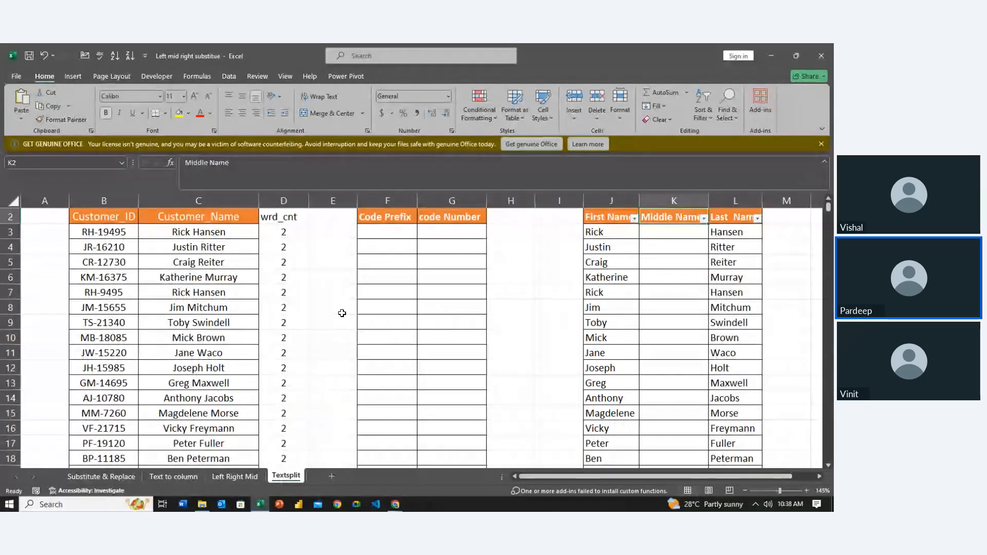
key(alt+Down)
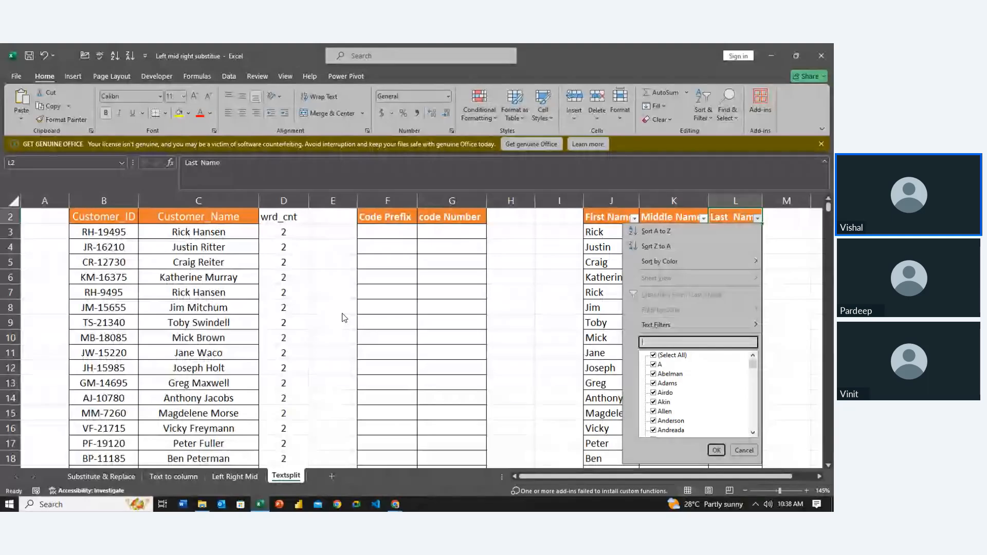
text(#)
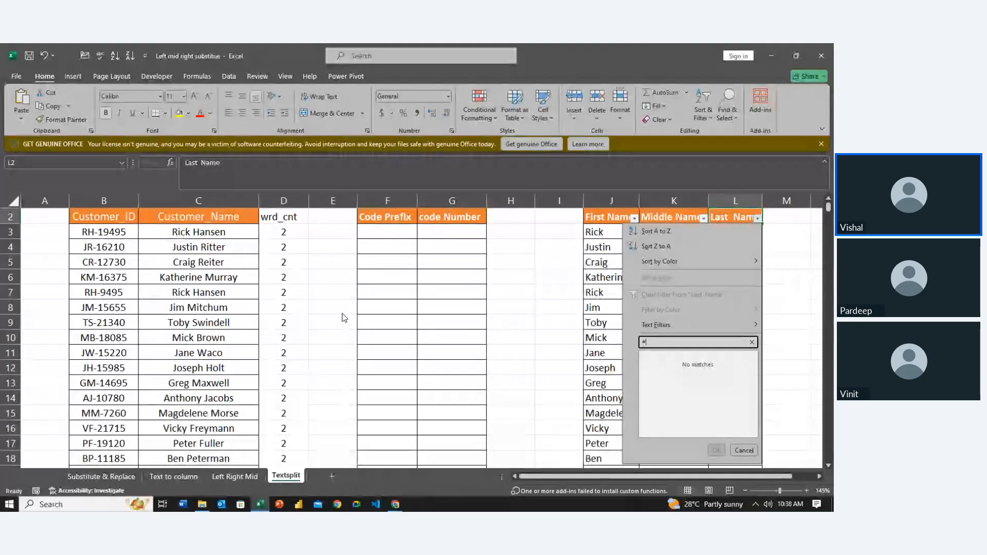
key(BackSpace)
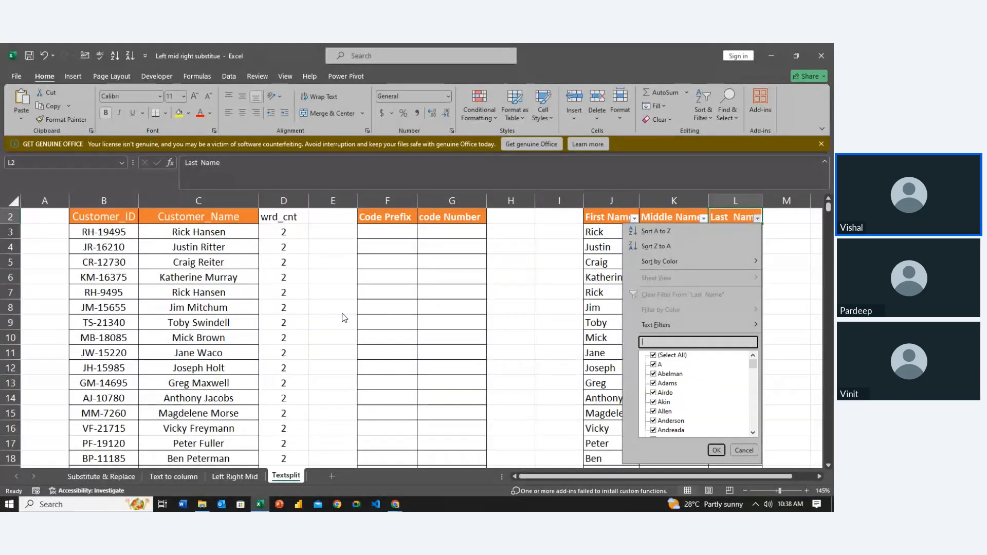
text(blank)
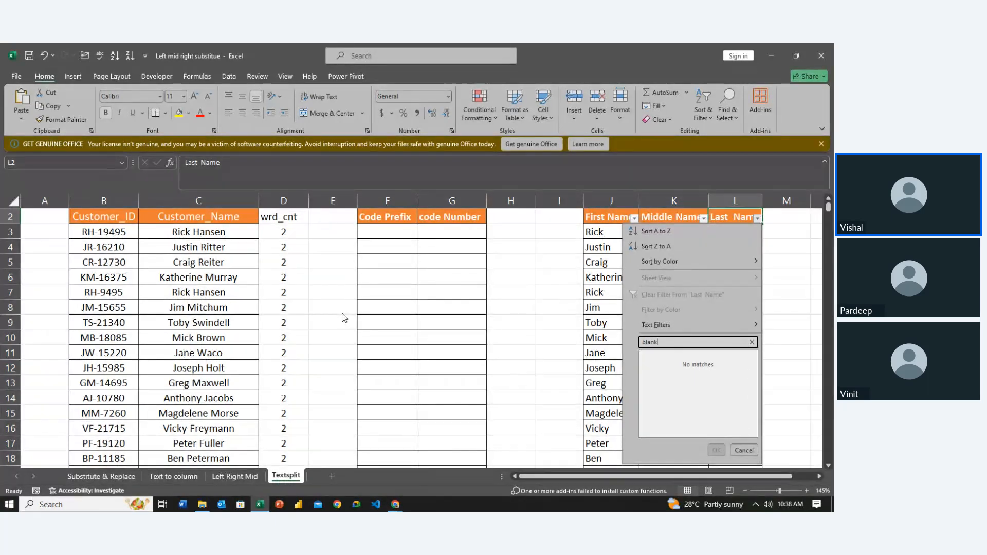
click(743, 450)
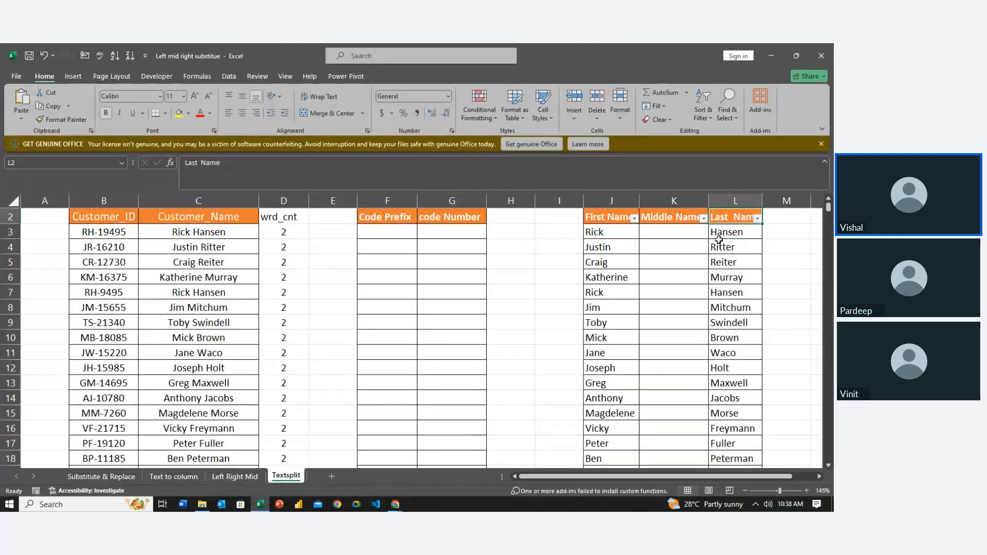
click(687, 215)
key(Down)
key(Down)
key(Down)
key(Down)
key(Down)
key(Down)
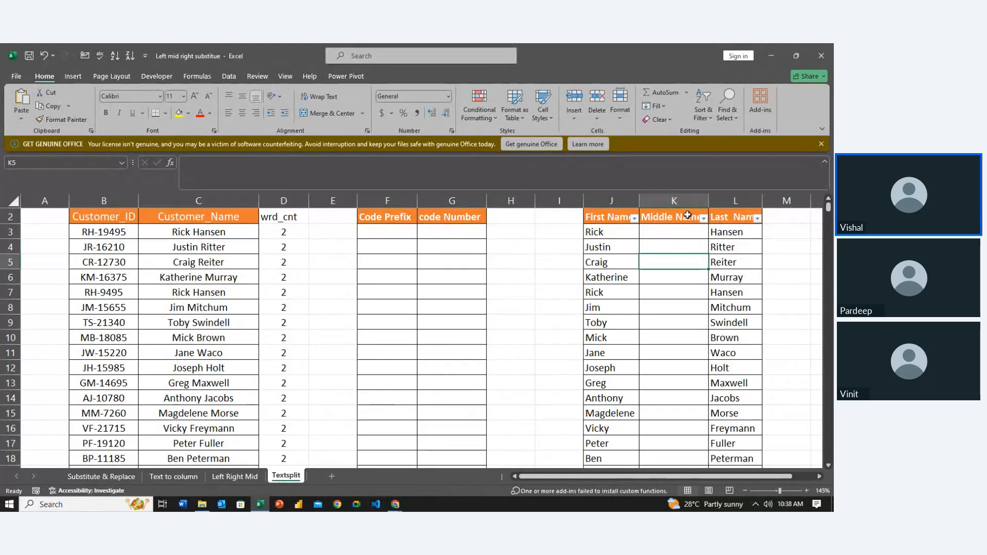
key(Up)
key(Up)
key(Up)
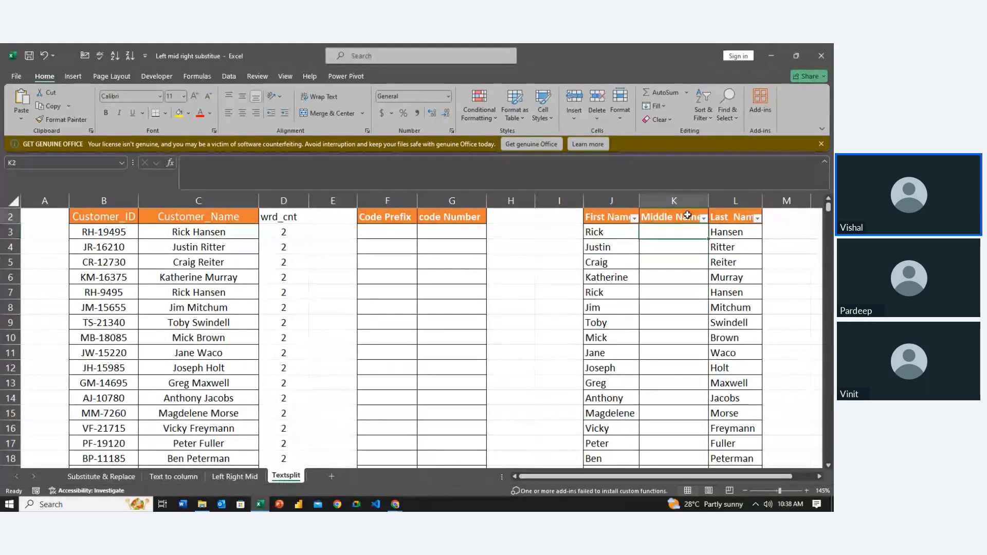
Step: Filter the Middle Name column to show only (Blanks)
click(687, 215)
key(alt+Down)
key(Down)
key(Down)
key(Down)
key(Down)
key(Down)
key(Down)
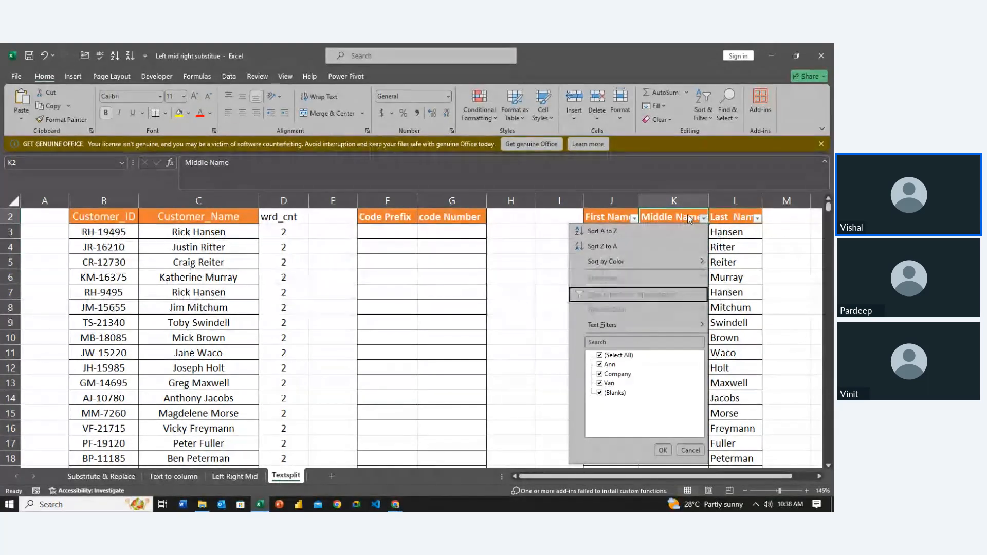
key(Down)
key(Down)
key(Down)
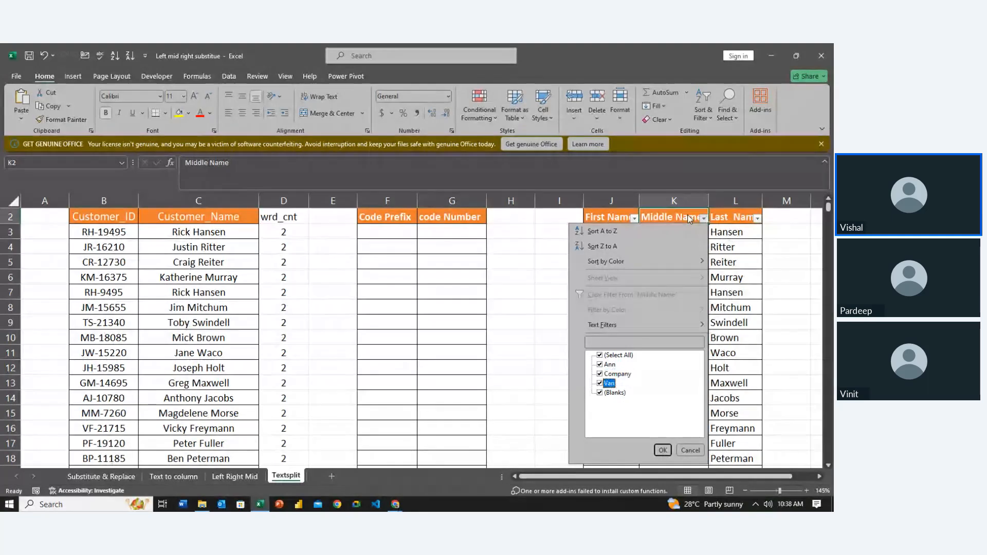
key(Up)
key(Up)
key(Up)
key(Up)
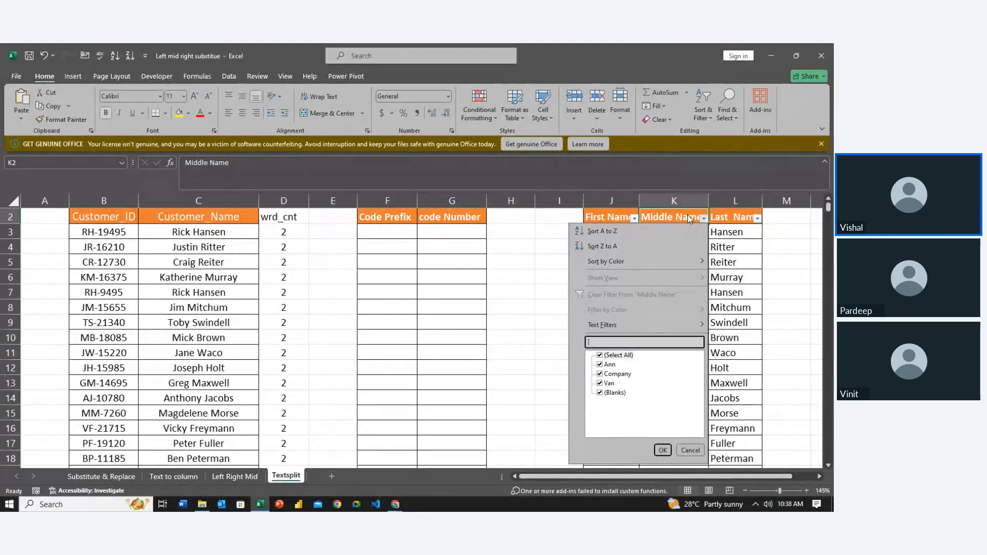
key(Down)
key(space)
key(Down)
key(Down)
key(Down)
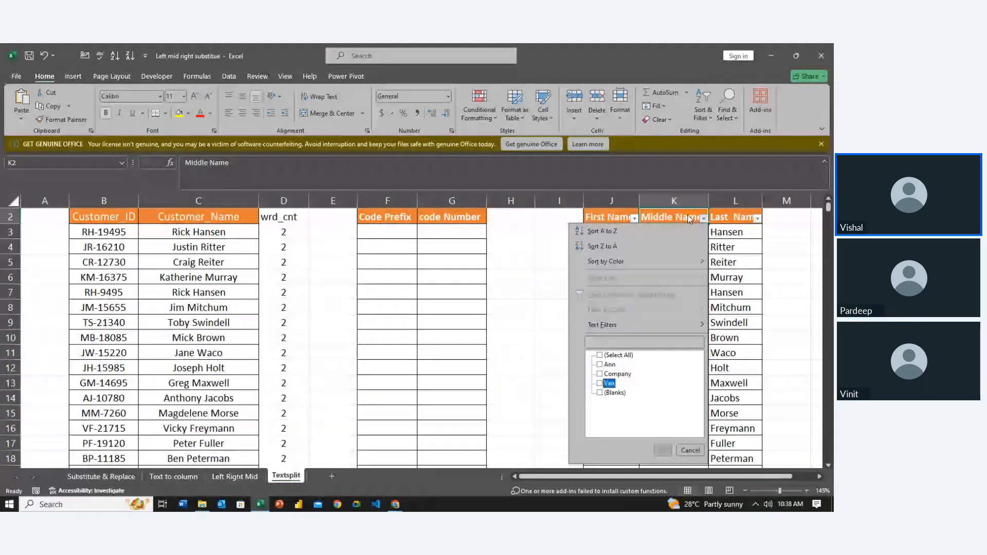
key(Down)
key(space)
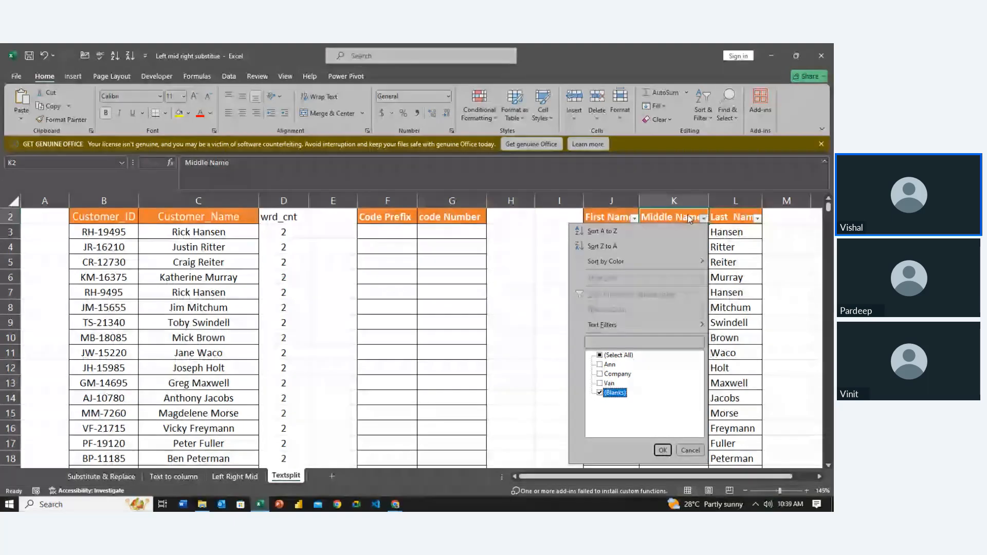
key(Return)
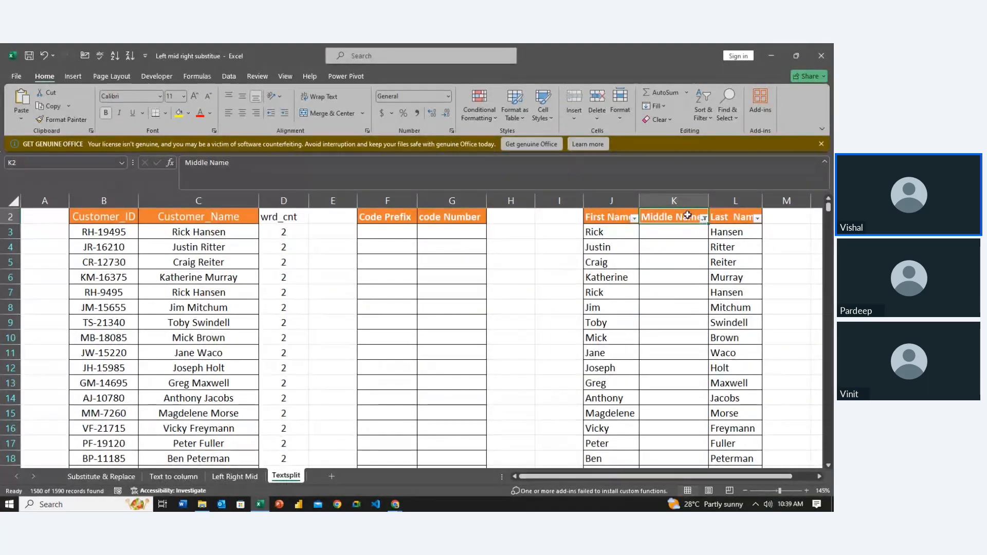
Step: Look across the filtered rows to compare the split first and last names with the customer names and word counts
key(Down)
key(Left)
key(Down)
key(Down)
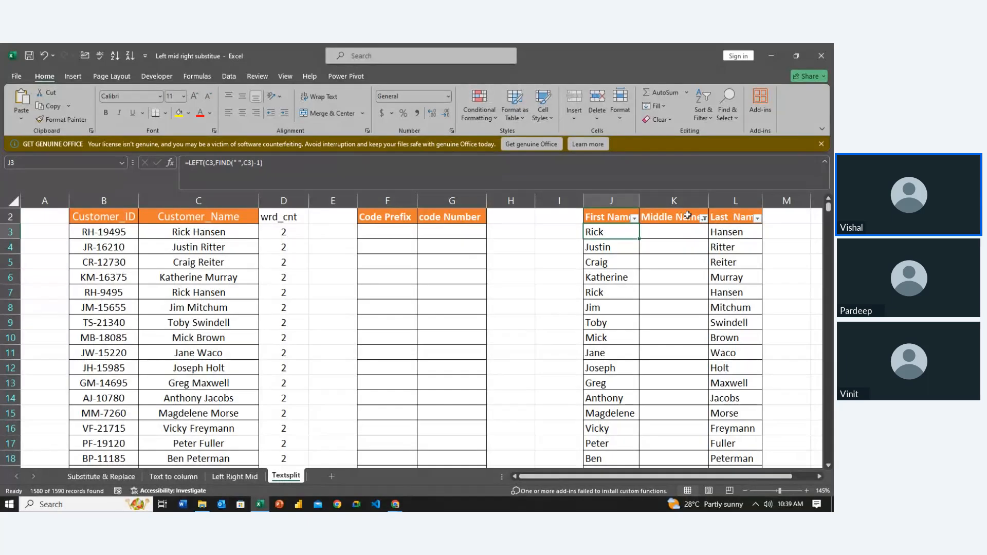
key(Left)
key(Left)
key(Left)
key(Left)
key(Left)
key(Left)
key(Left)
key(Left)
key(Right)
key(Right)
key(Right)
key(Right)
key(Right)
key(Right)
key(Right)
key(Right)
key(Right)
key(Right)
key(Right)
key(Right)
key(Right)
key(Right)
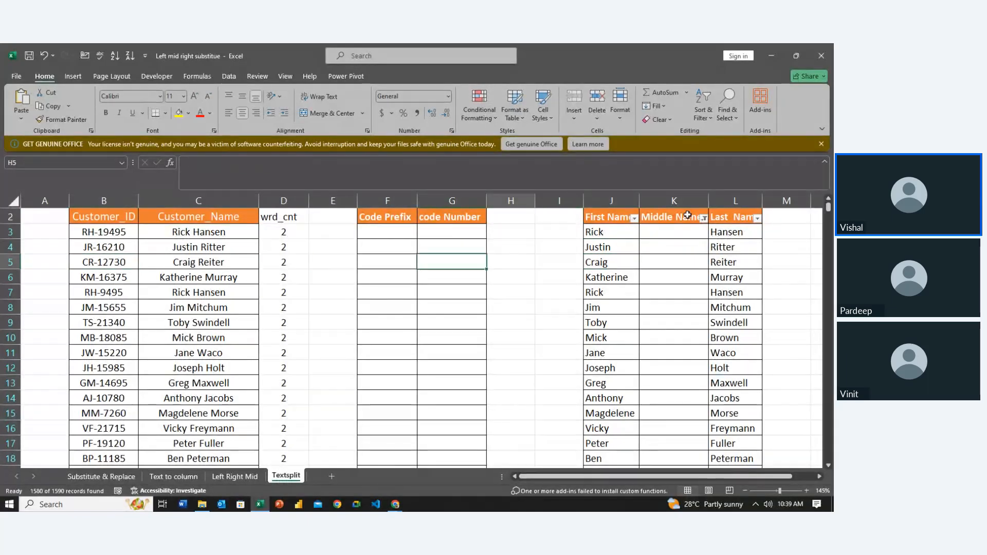
key(Left)
key(Left)
key(Left)
key(Left)
key(Left)
key(Left)
key(Left)
key(Left)
key(Left)
key(Left)
key(Left)
key(Left)
key(Left)
key(Left)
key(Left)
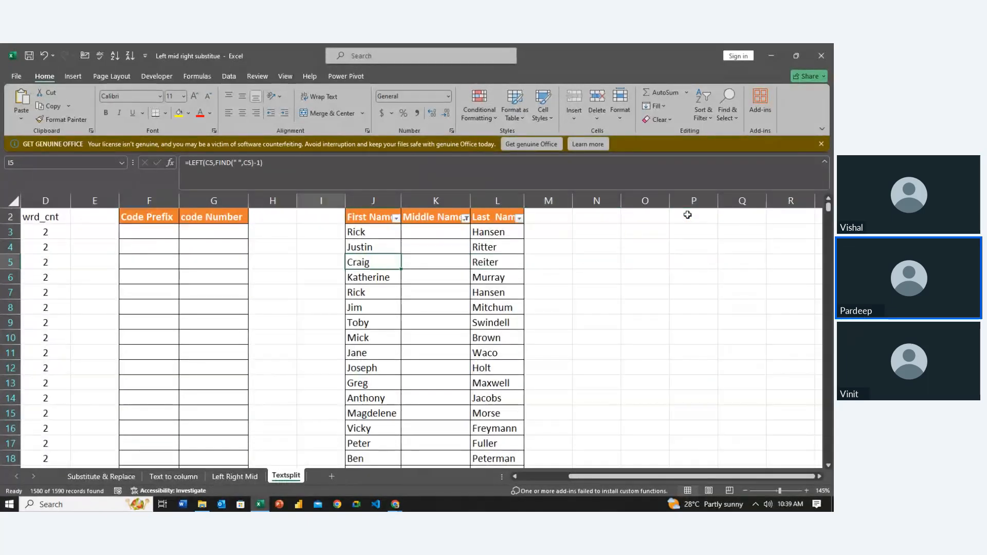
key(Right)
key(Right)
key(Right)
key(Right)
key(Right)
key(Right)
key(Right)
key(Right)
key(Right)
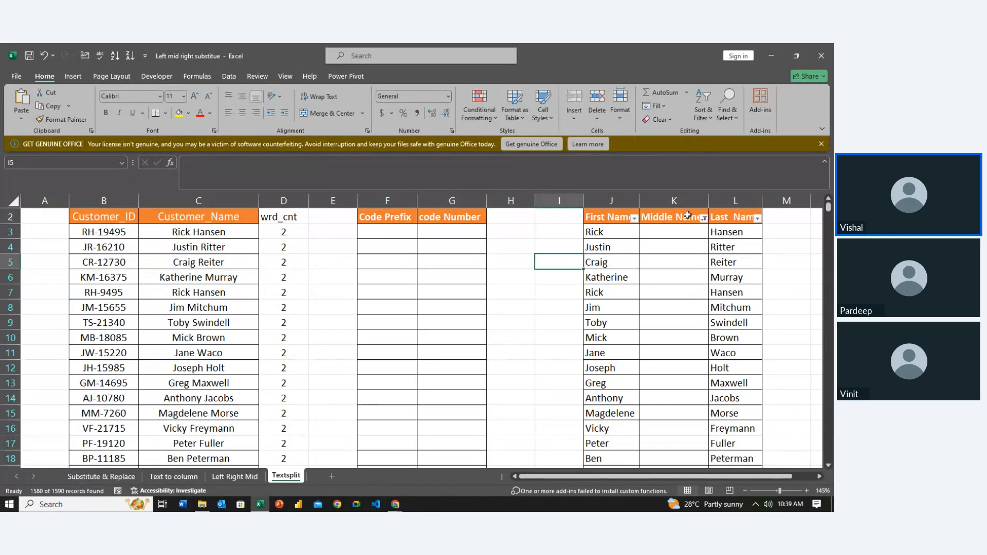
Step: Change the Middle Name filter from (Blanks) to show only the rows with the first middle name listed
click(687, 215)
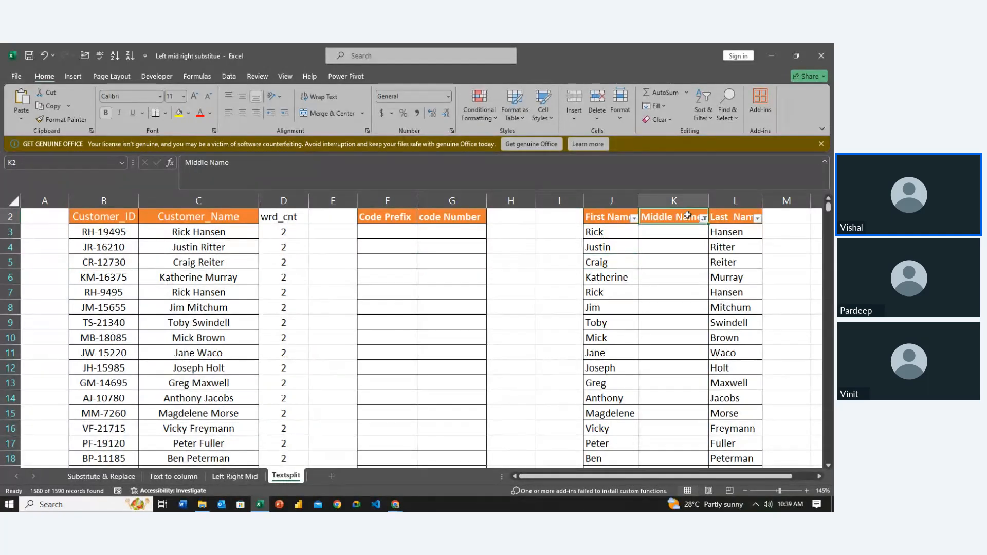
key(alt+Down)
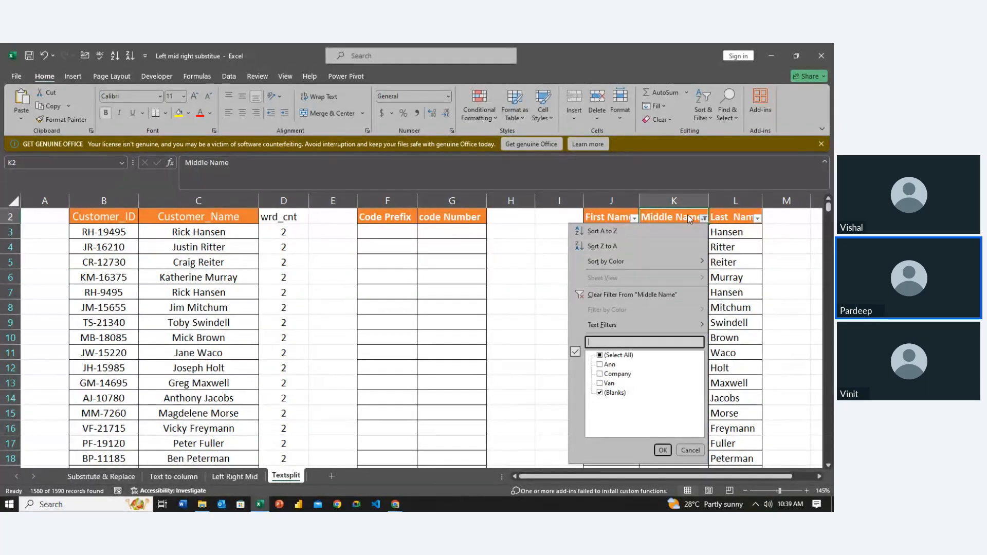
key(Down)
key(Down)
key(Down)
key(Down)
key(Down)
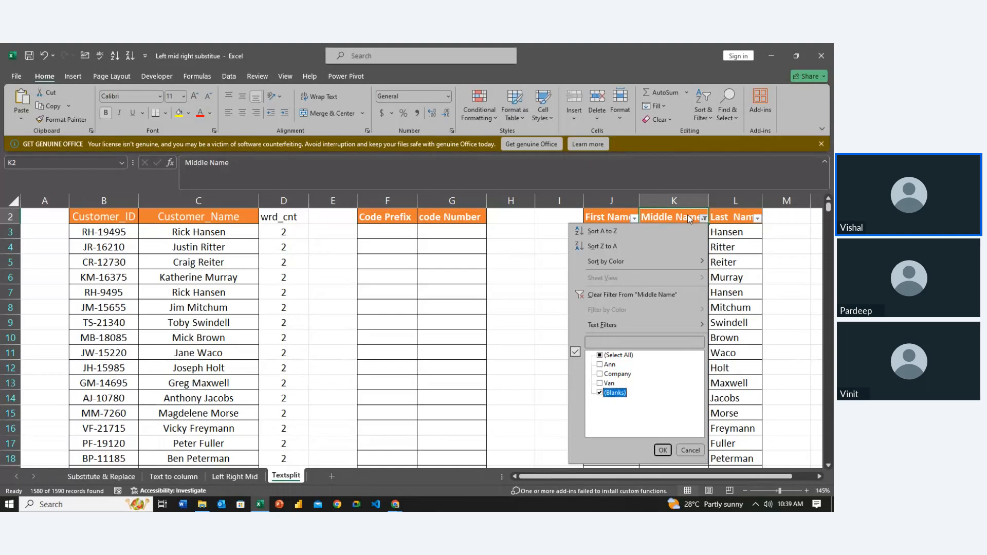
key(Up)
key(Up)
key(Up)
key(Down)
key(Down)
key(Down)
key(Up)
key(Up)
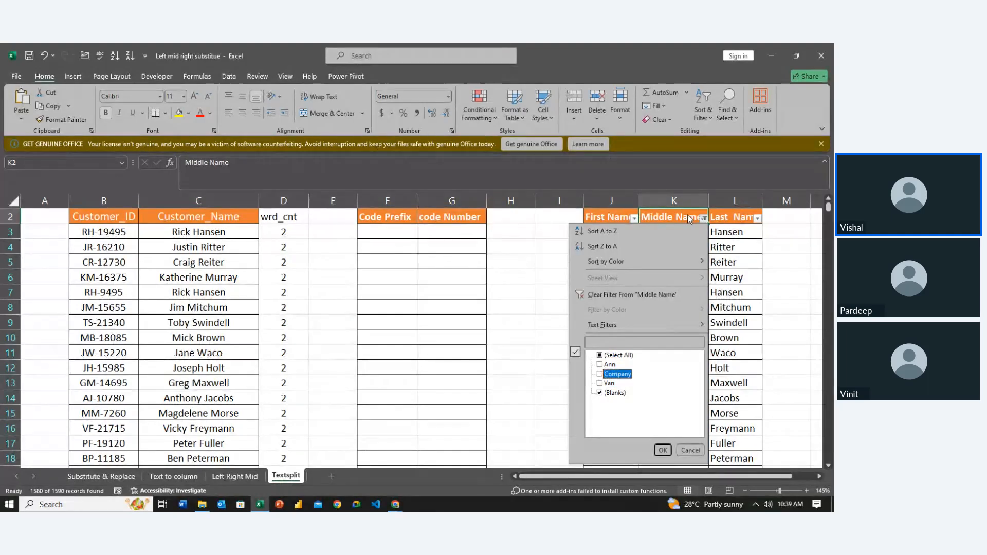
key(Down)
key(Down)
key(space)
key(Up)
key(Up)
key(Up)
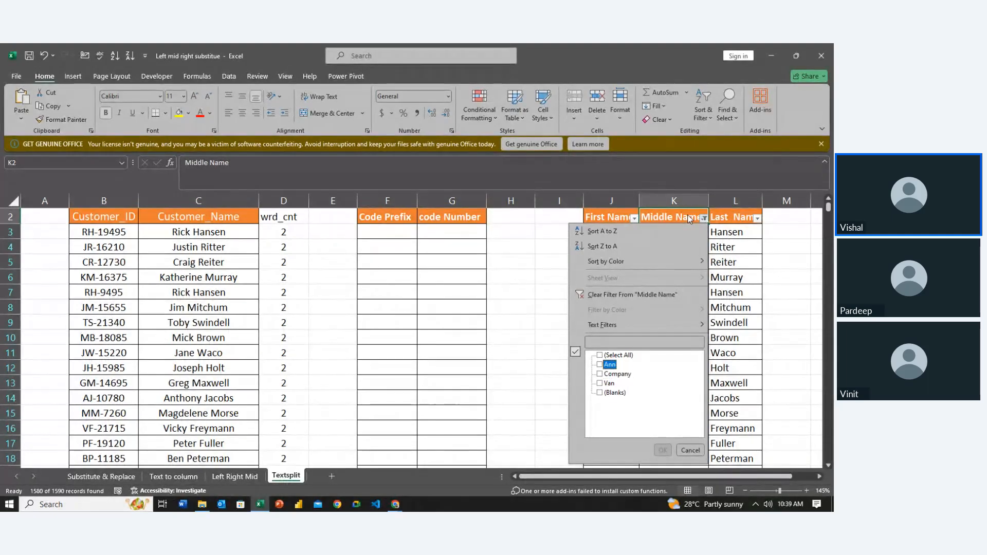
key(space)
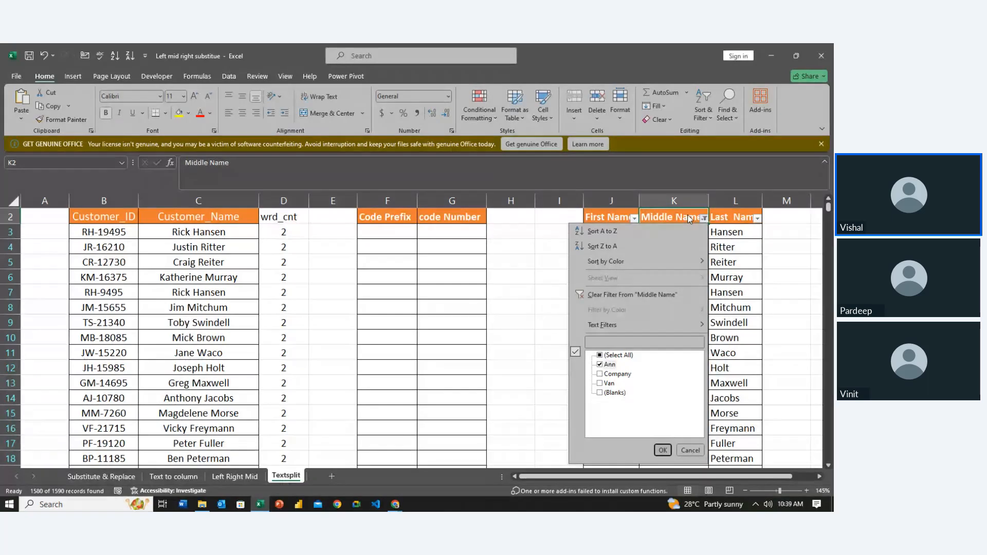
key(Return)
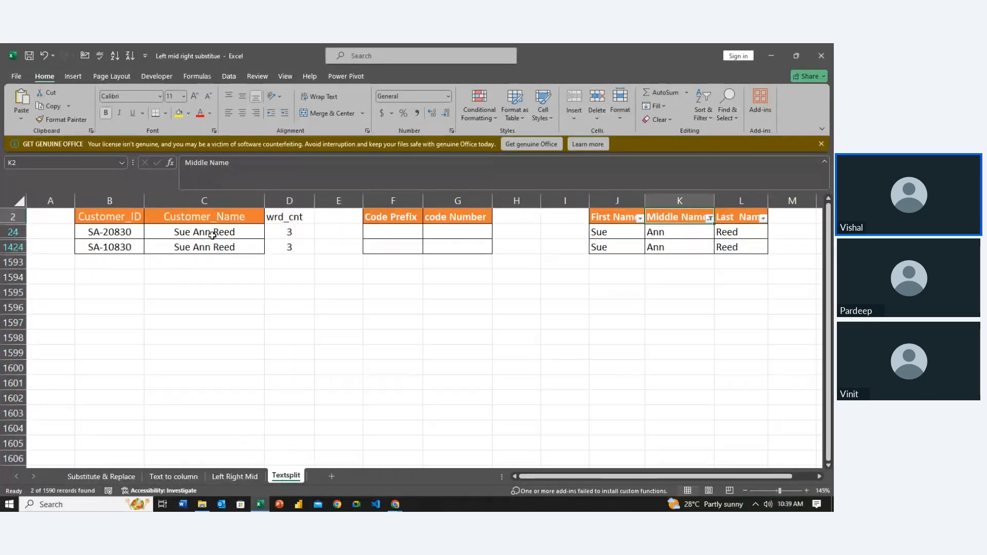
Step: Change the Middle Name filter to show every value except (Blanks)
click(710, 217)
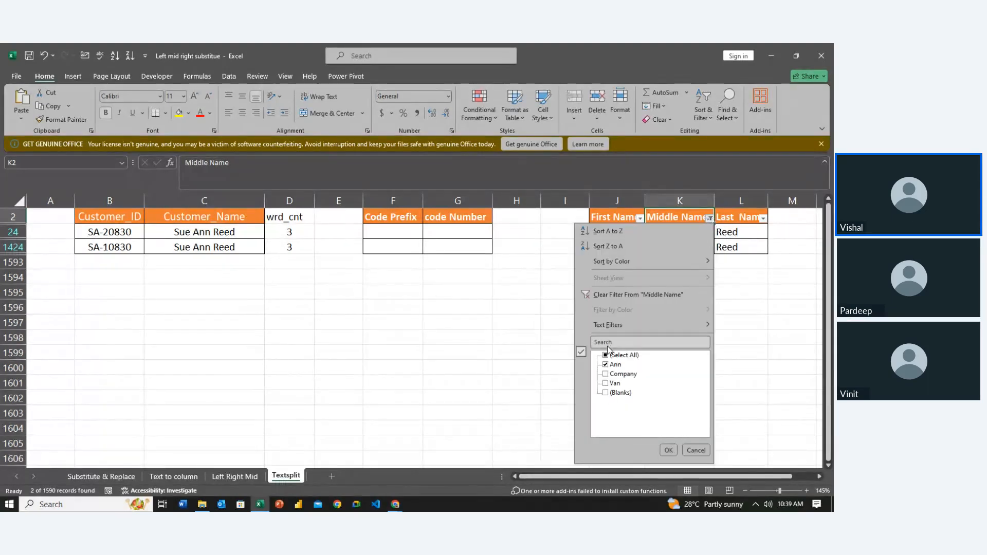
click(605, 355)
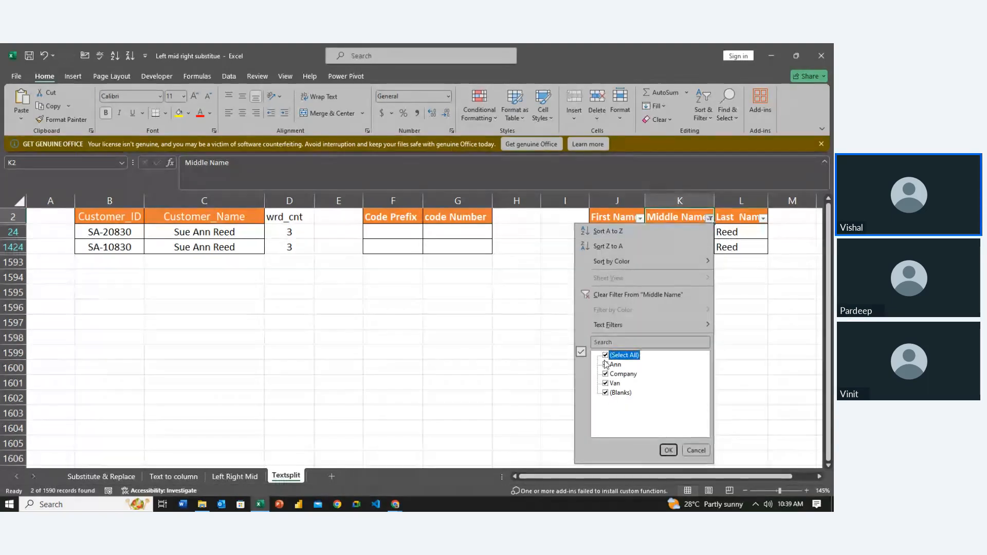
click(605, 393)
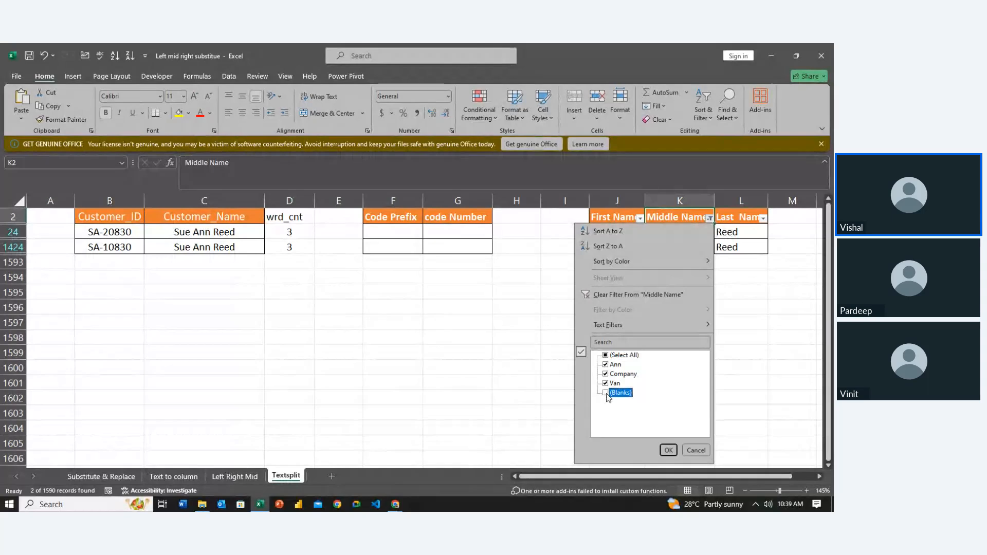
click(668, 450)
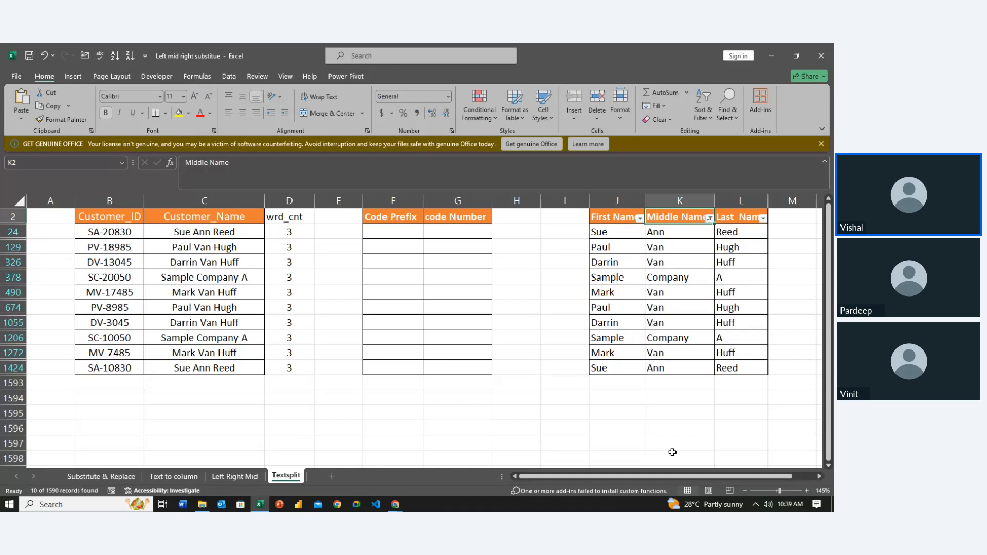
Step: Remove the filters from the First, Middle and Last Name headers and select the wrd_cnt header cell
key(ctrl+shift+l)
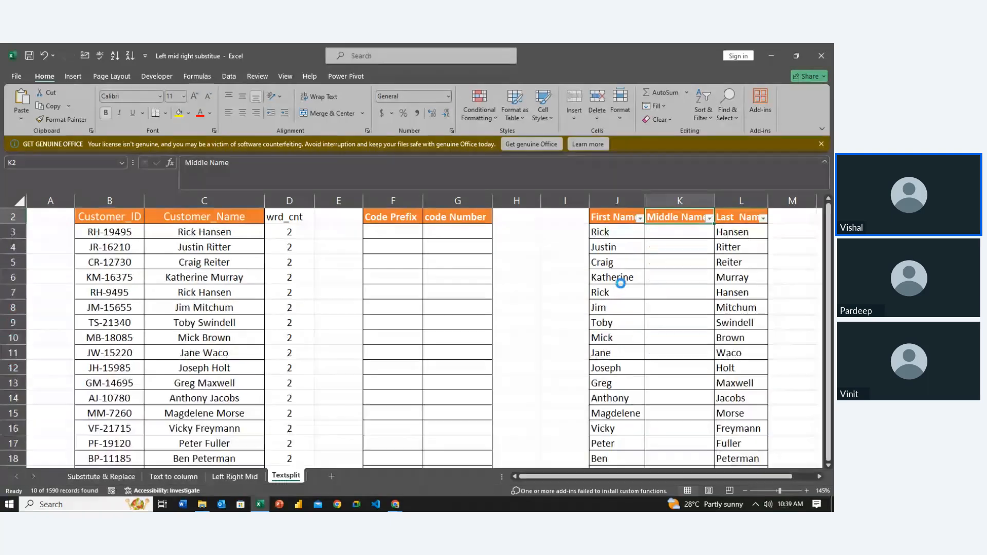
key(Left)
key(Left)
key(Left)
key(Left)
key(Left)
key(Left)
key(Left)
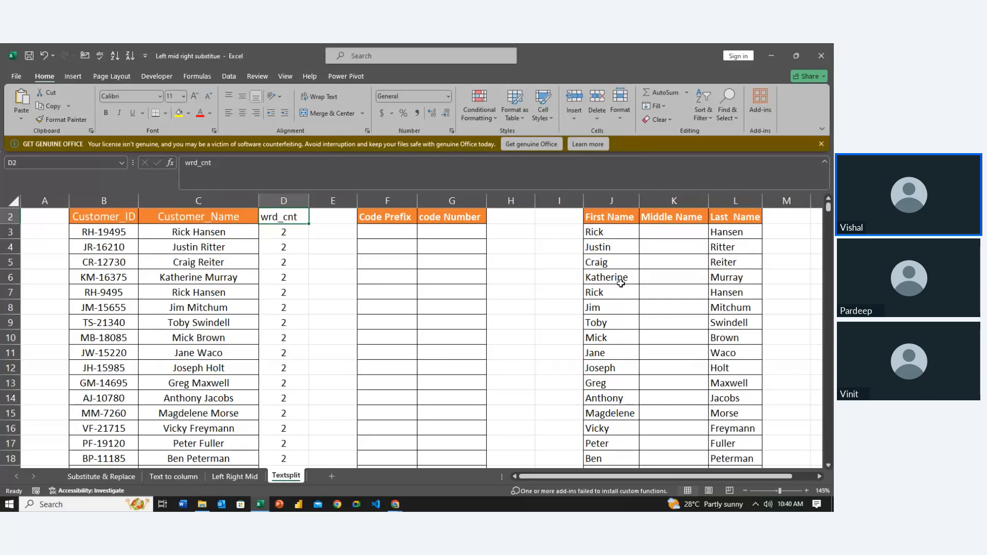
right_click(621, 284)
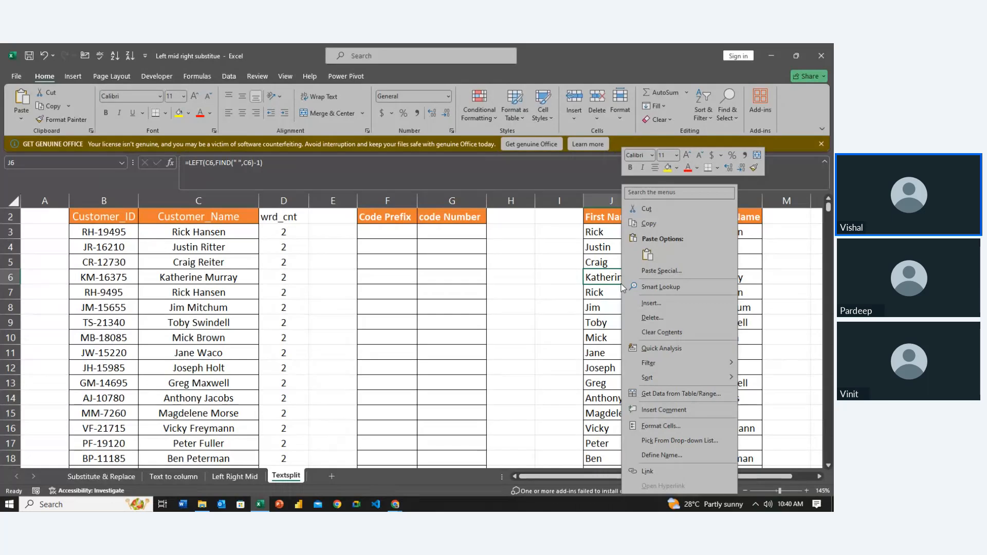
key(Escape)
key(Left)
key(Left)
key(Left)
key(Left)
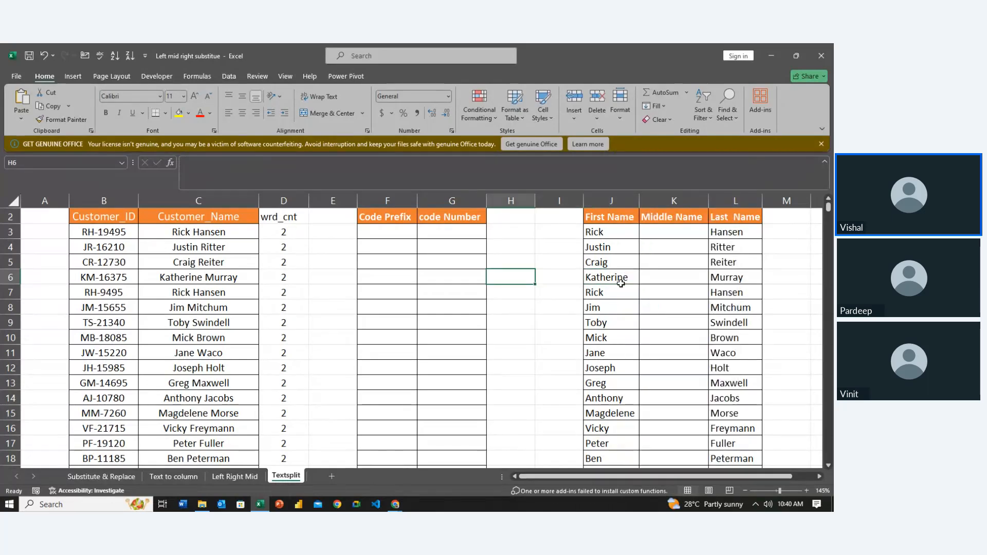
key(Left)
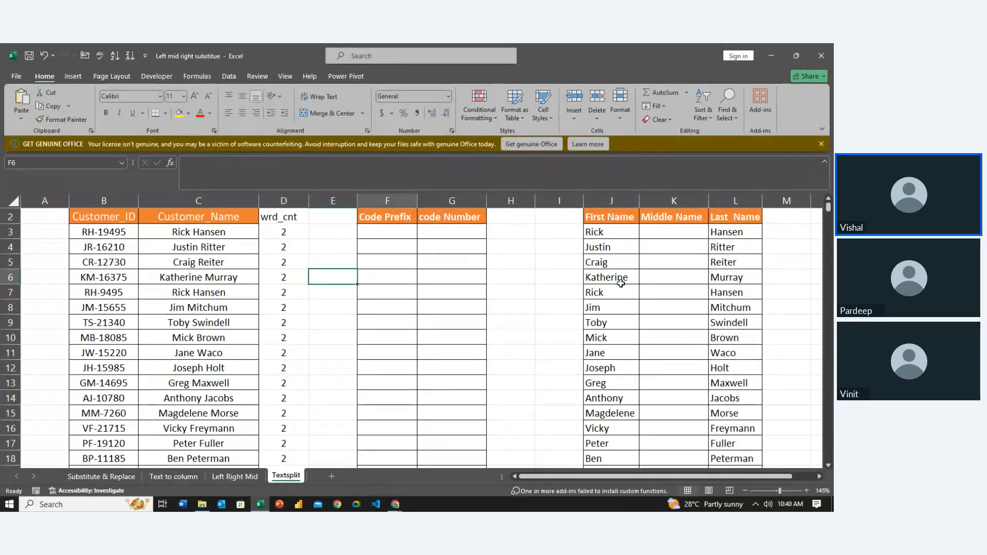
key(Right)
key(Right)
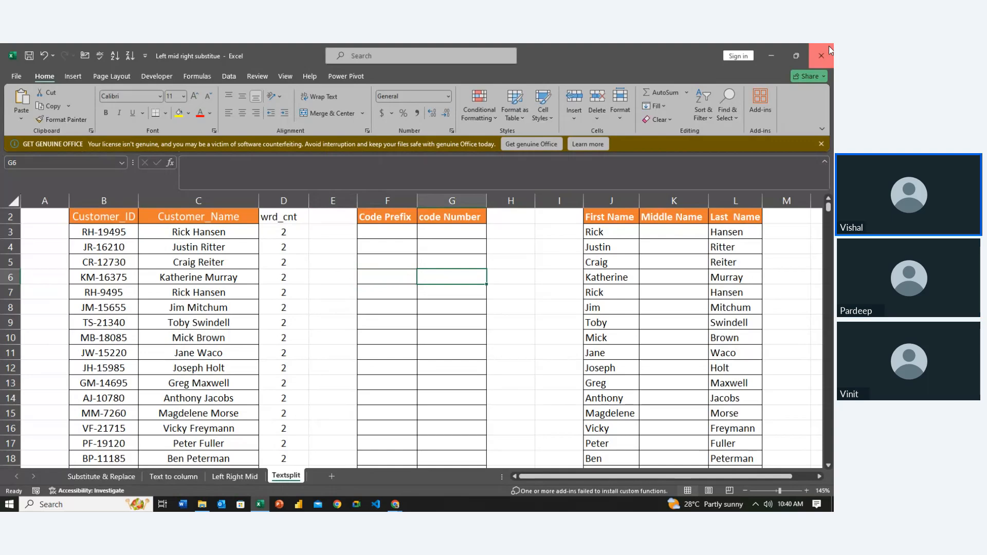
Step: Close the workbook without saving and open the Date And Time folder inside 8 eve week Excel in File Explorer
click(828, 50)
click(423, 287)
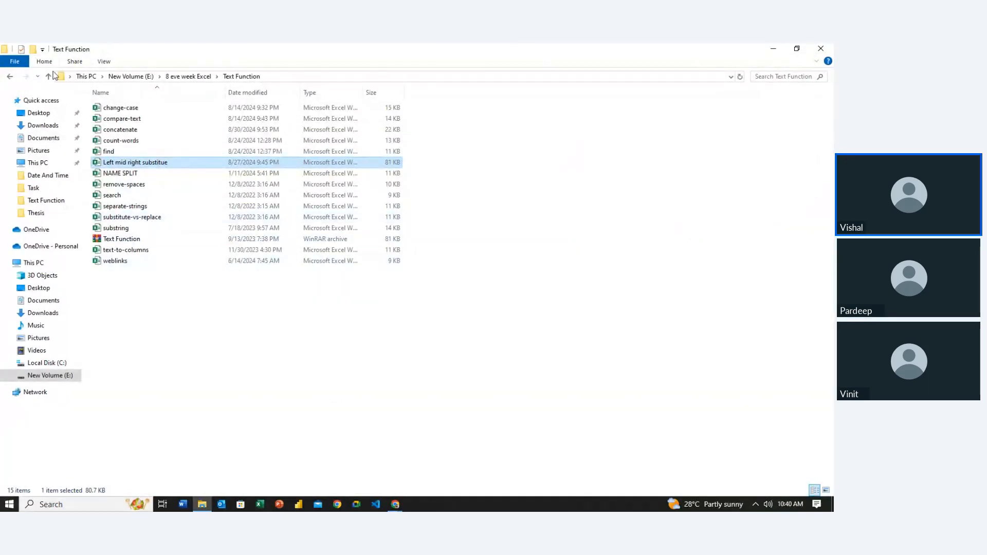
click(48, 76)
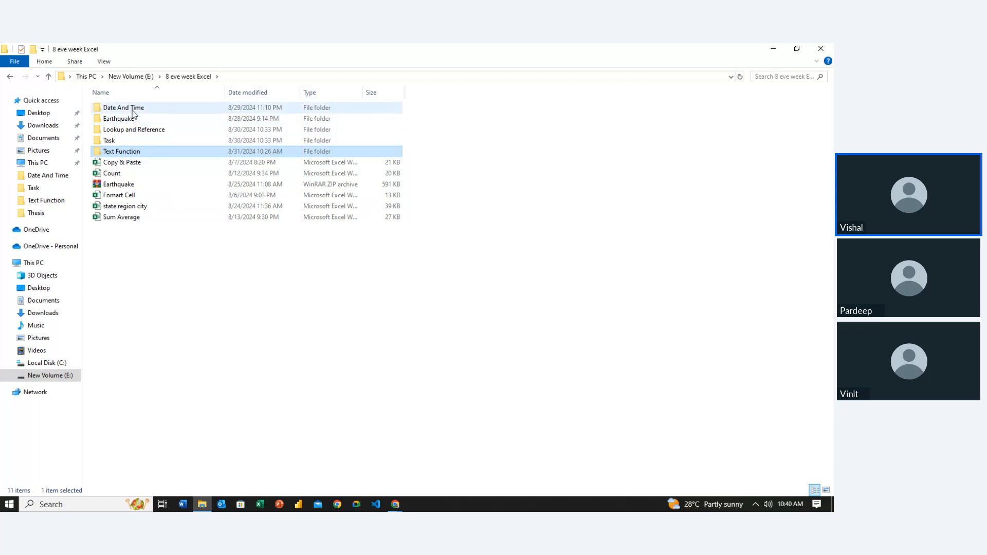
double_click(128, 108)
Step: Open the date-time-formats workbook from the Date And Time folder and enable editing
click(137, 133)
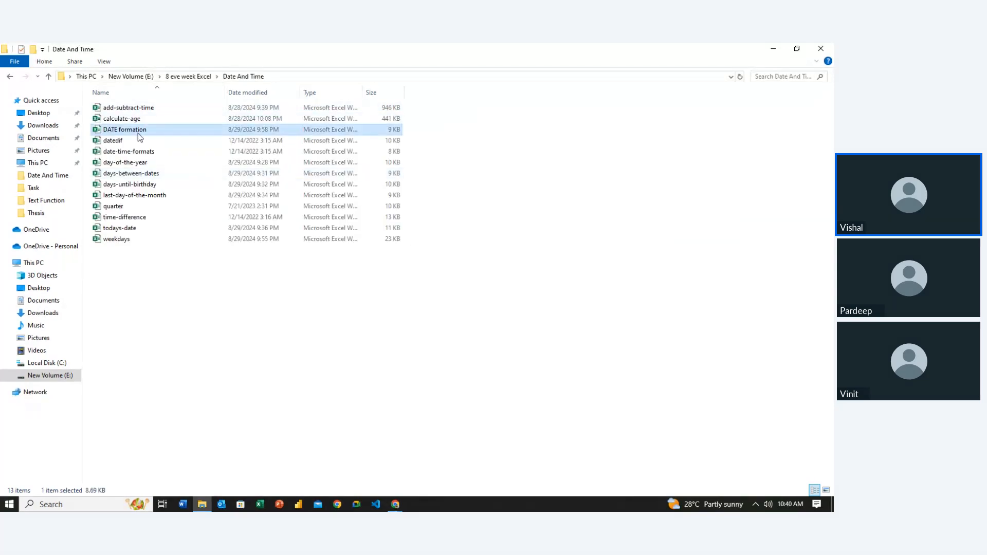
key(Up)
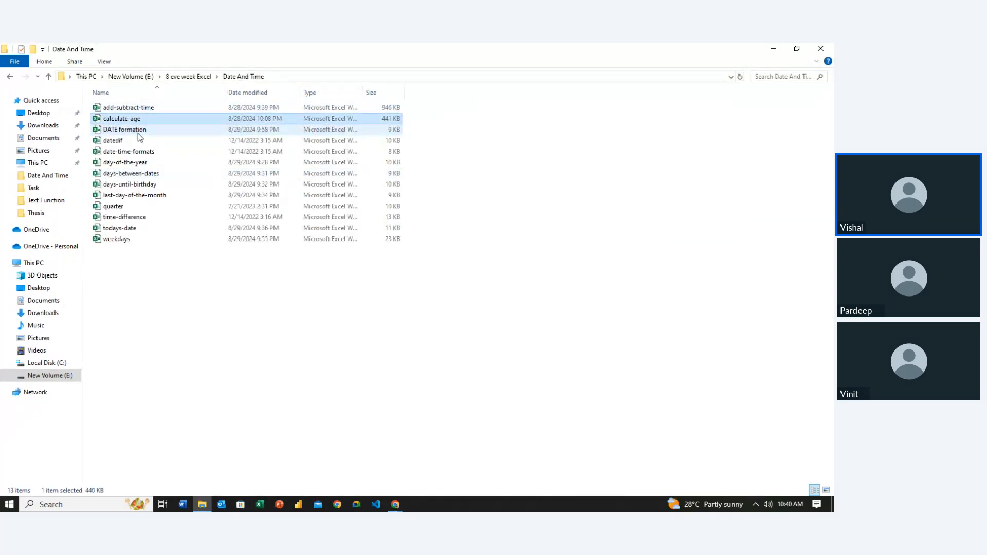
key(Down)
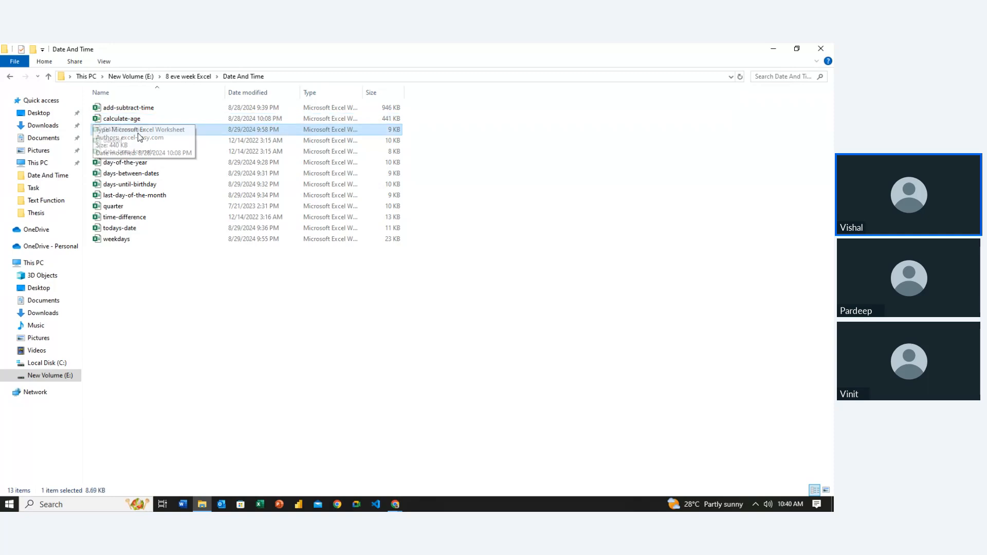
key(Down)
key(Down)
key(Up)
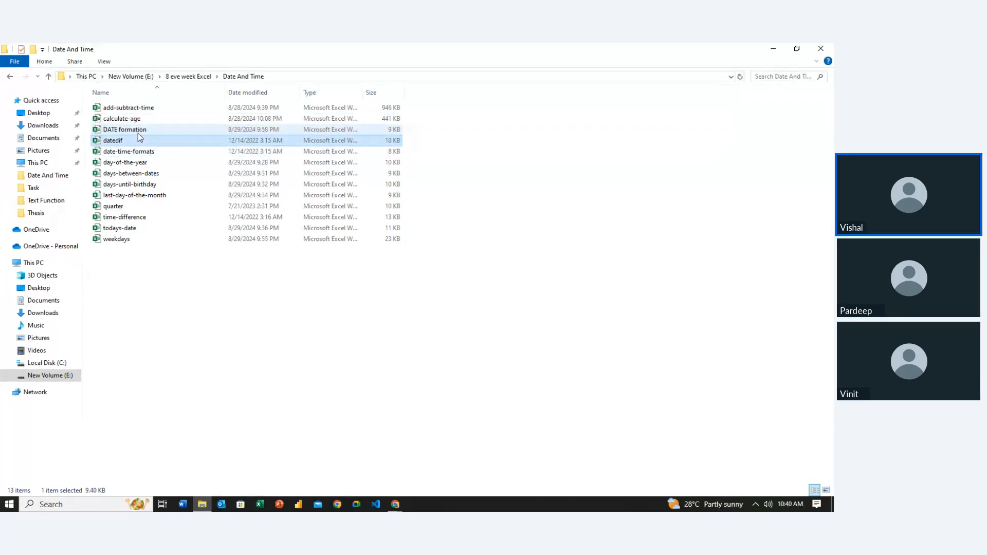
key(Up)
key(Down)
key(Down)
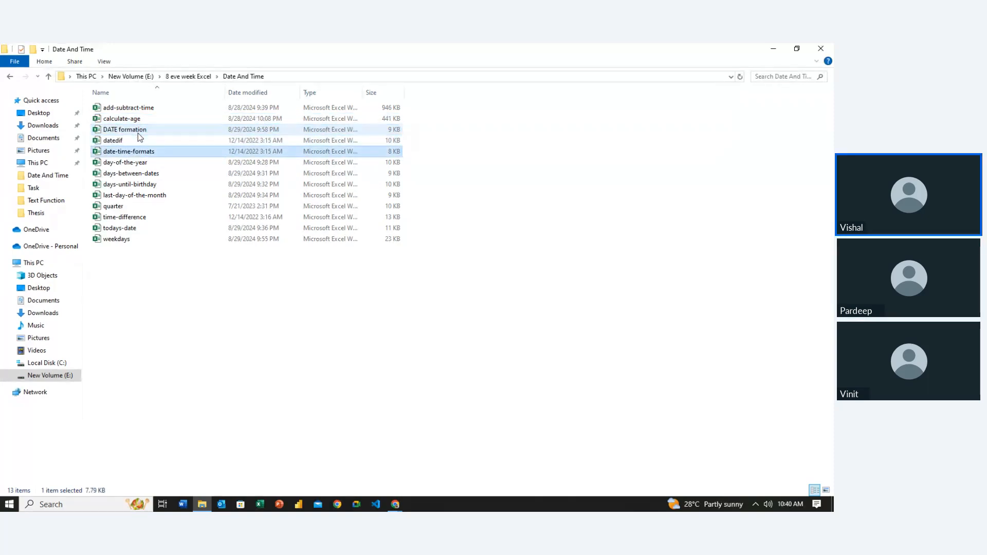
key(Return)
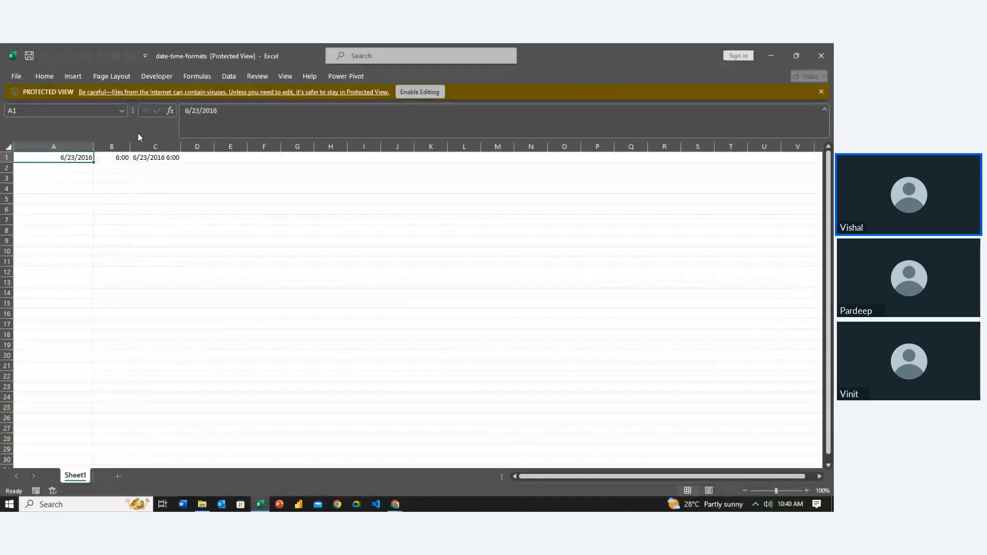
scroll(213, 262, up, 2)
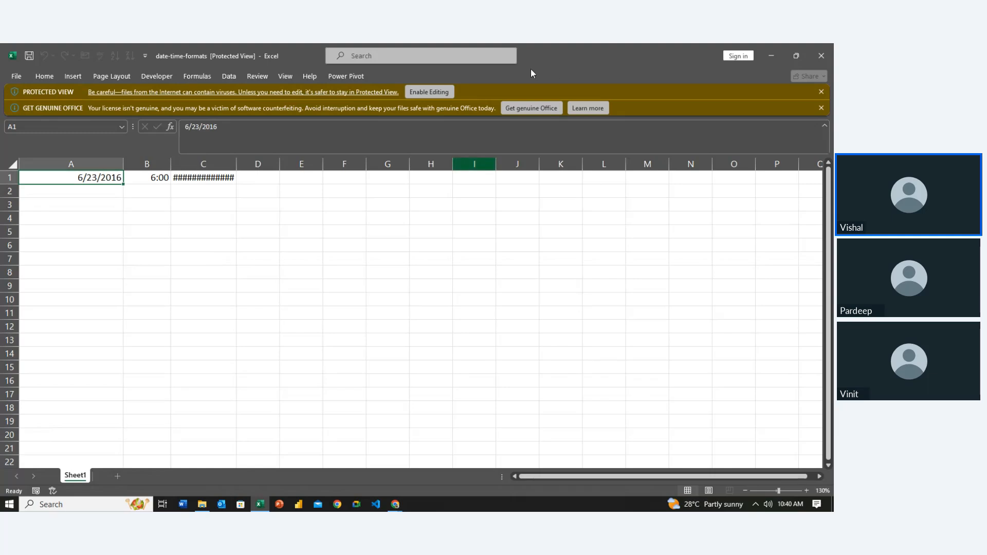
click(442, 91)
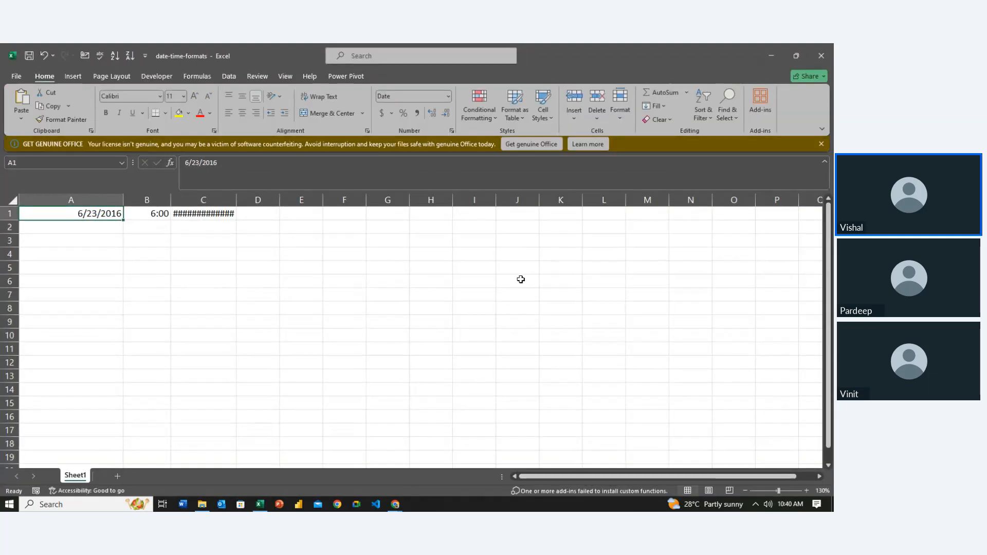
Step: Inspect the number format of the date-time value in C1, leave the format unchanged, and close the date-time-formats workbook
click(520, 279)
key(Left)
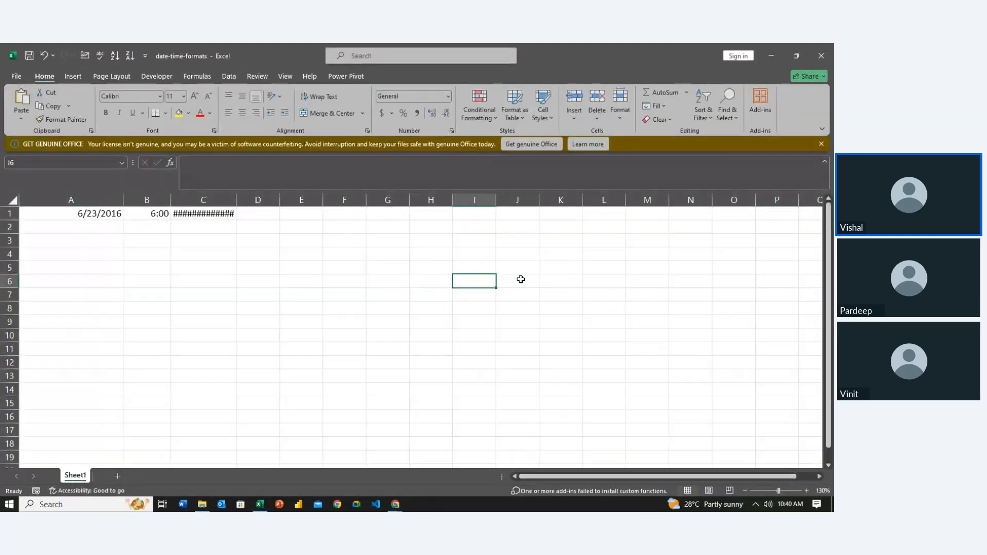
key(Left)
key(Up)
key(Up)
key(Up)
key(Up)
key(Up)
key(Left)
key(Left)
key(Left)
key(Left)
key(Left)
key(Left)
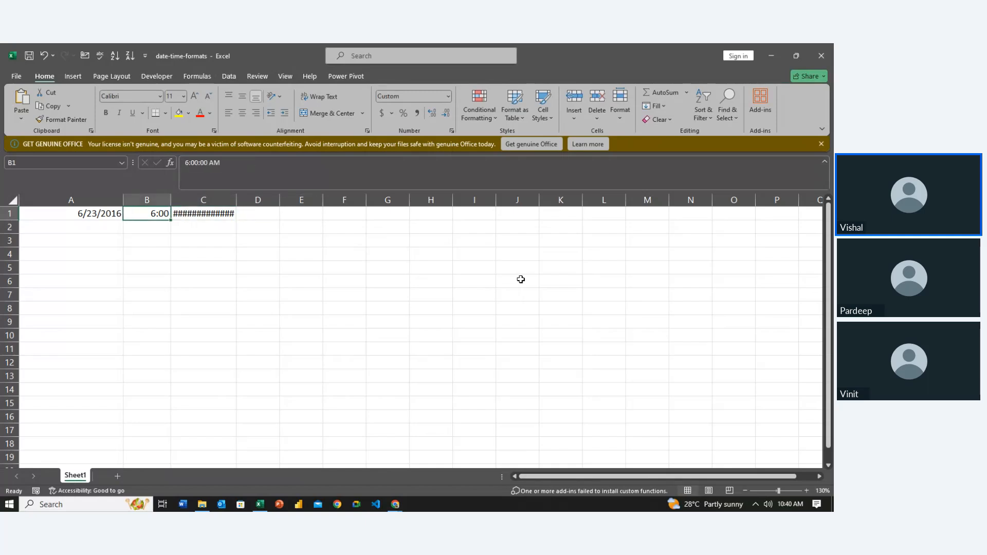
key(Right)
key(ctrl+1)
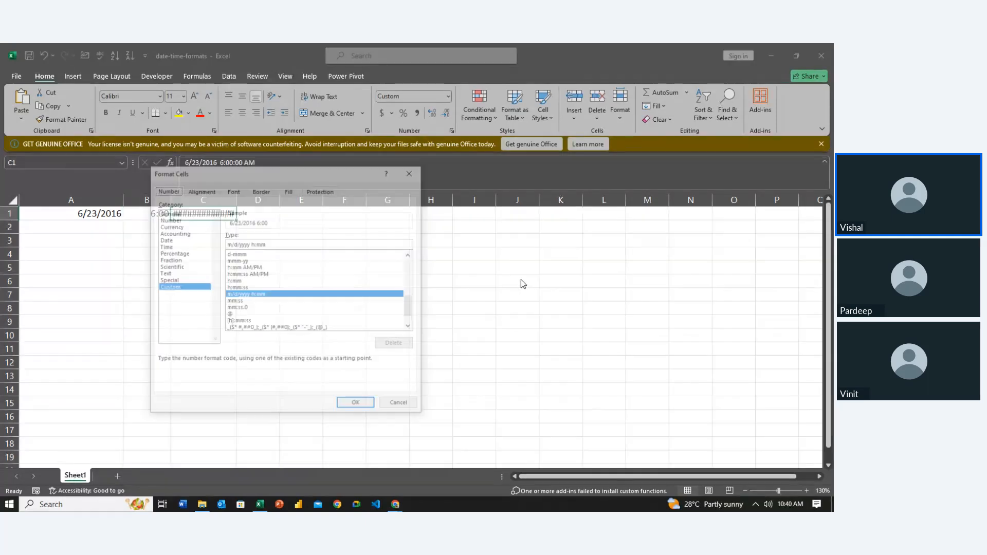
click(411, 171)
click(820, 55)
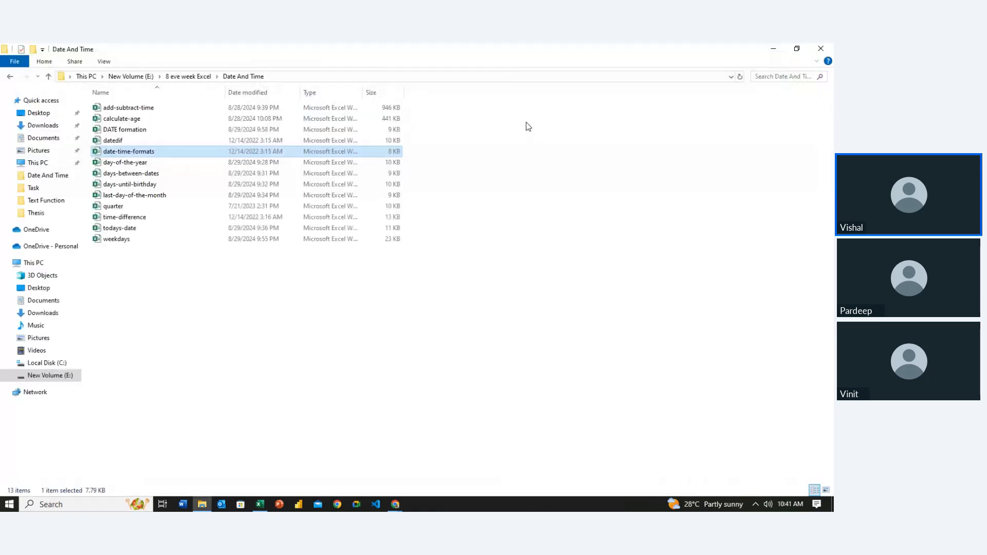
Step: Open the day-of-the-year workbook and clear the day-count formula in cell E3 of the Bonus sheet
double_click(183, 161)
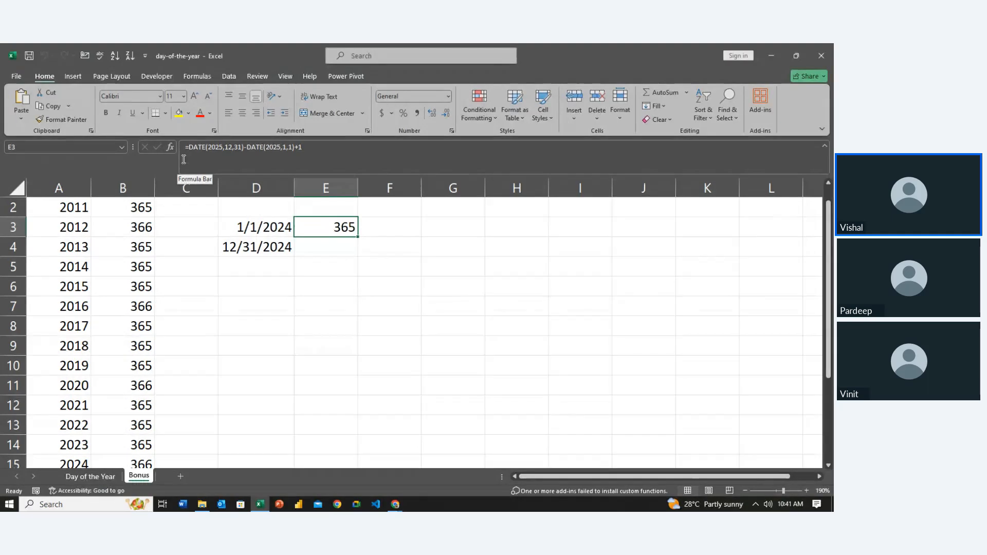
key(Down)
key(Down)
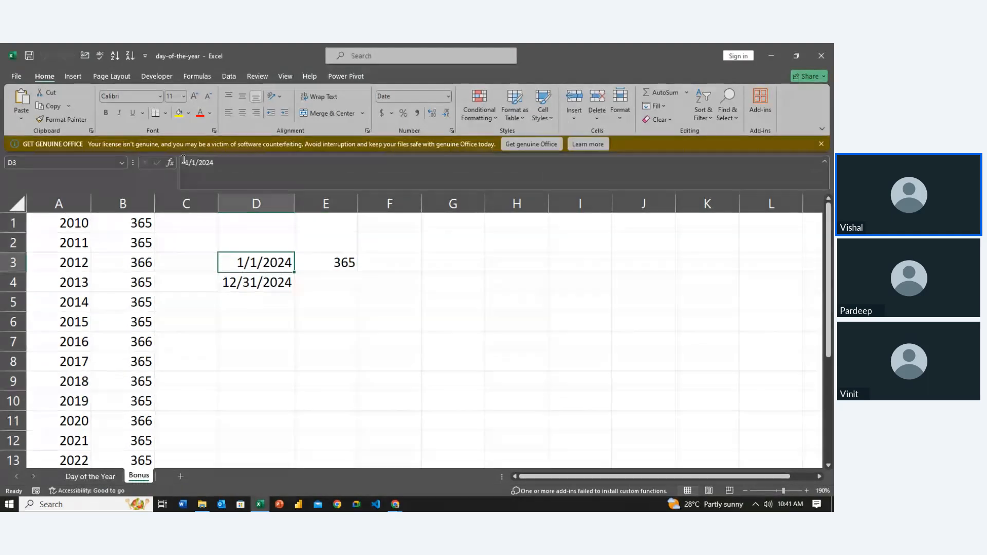
key(Right)
key(Delete)
Step: Review the start date in D3 and the end date in D4 of the Bonus sheet
key(Left)
key(Down)
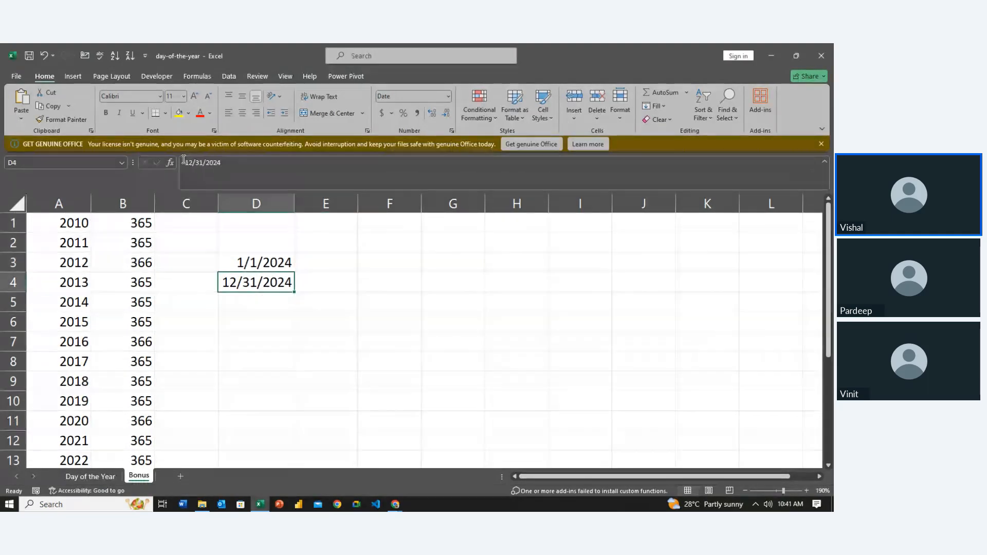
key(Up)
key(shift+Down)
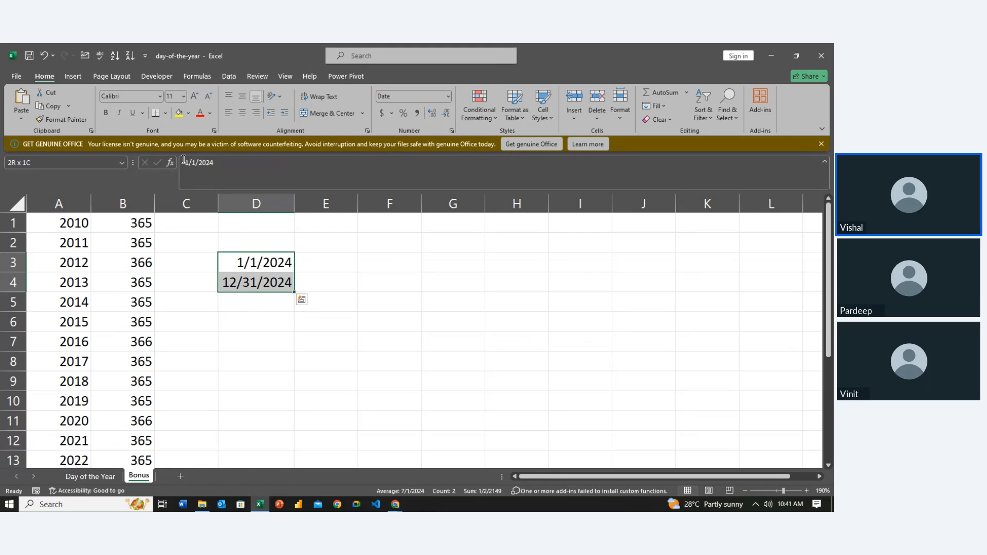
key(Up)
key(Down)
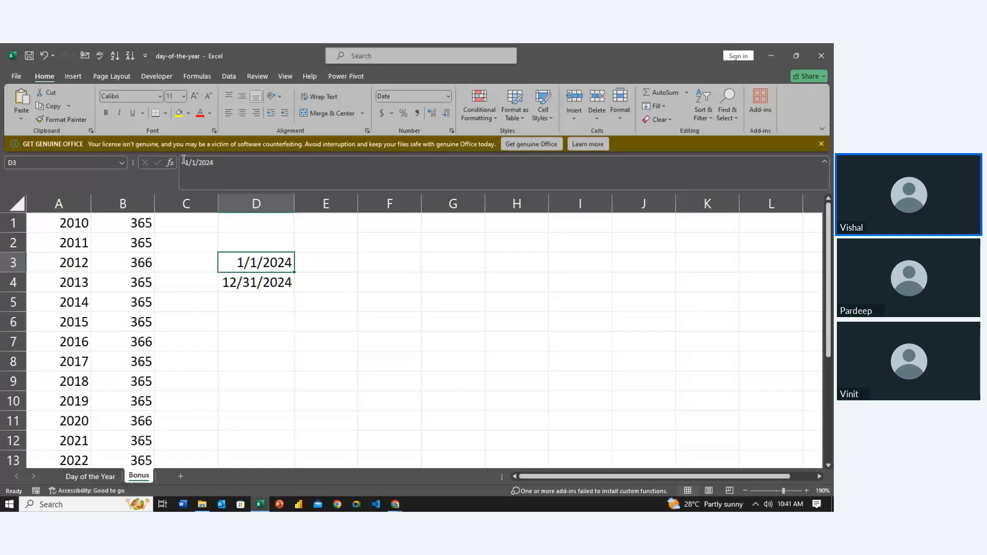
key(Down)
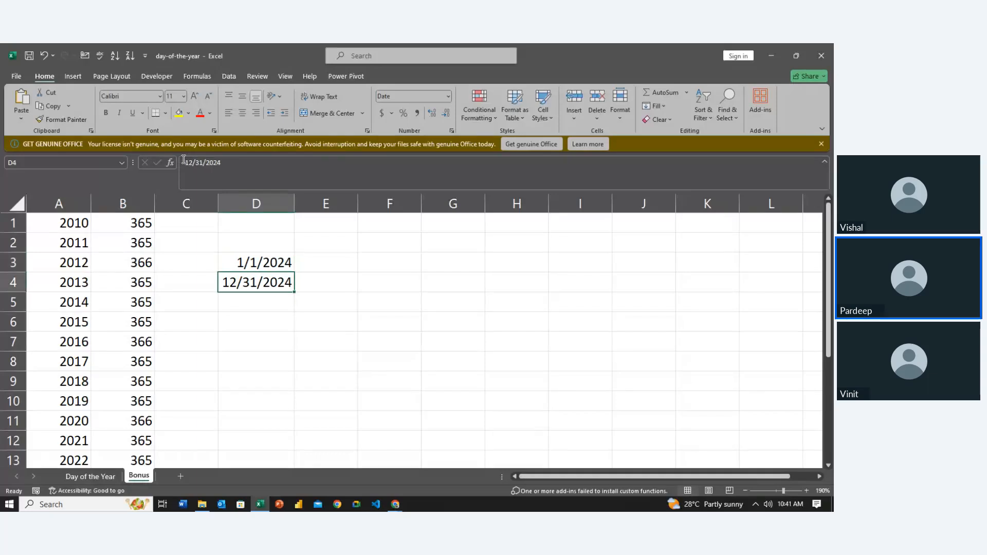
Step: Calculate the days between the two dates in E3 with the formula =DAYS(D4,D3)
key(Right)
key(Right)
key(Up)
key(Left)
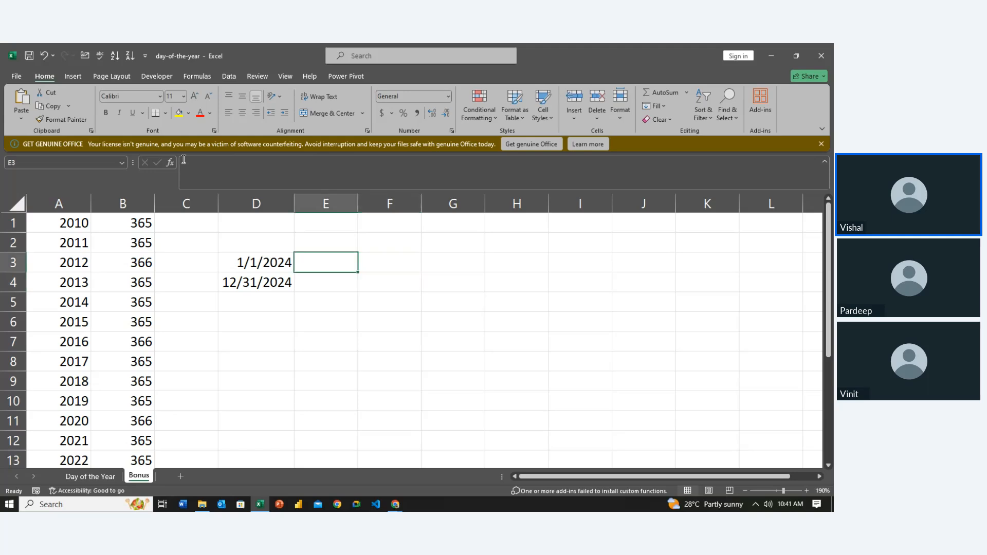
text(=day)
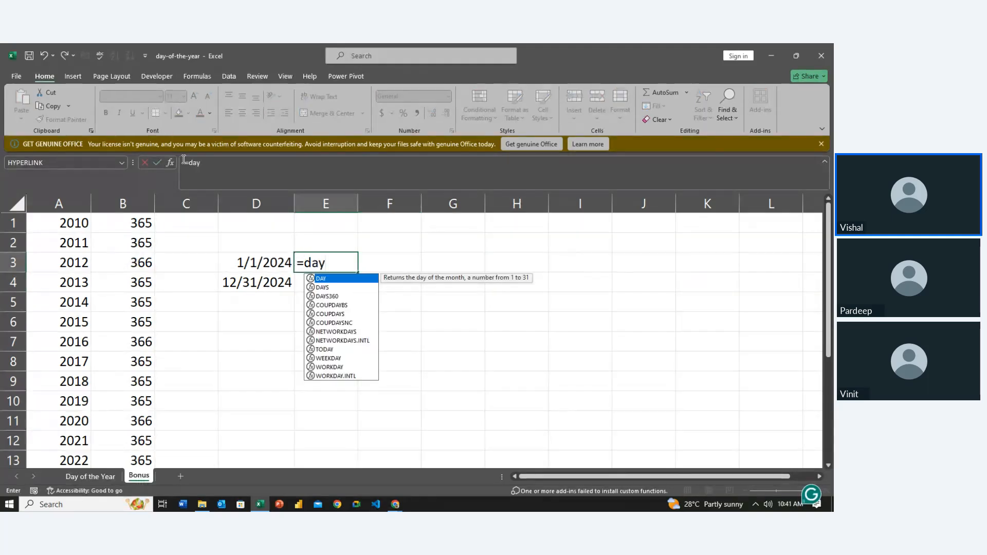
key(Down)
key(Tab)
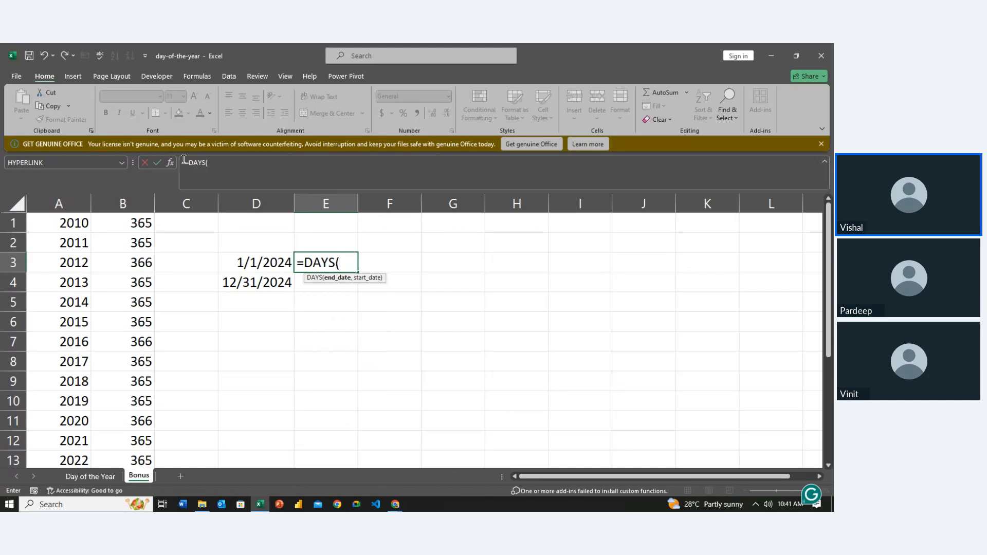
click(265, 282)
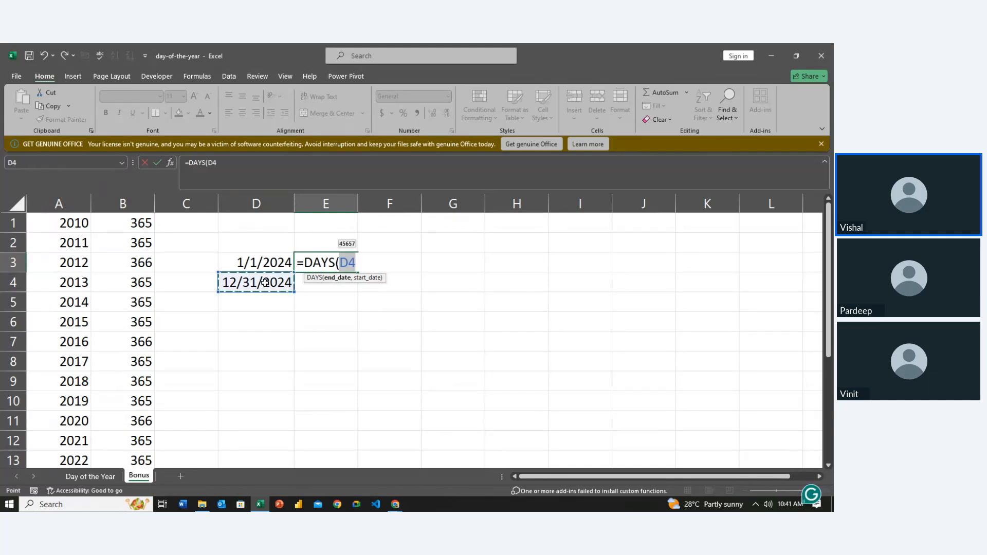
text(,)
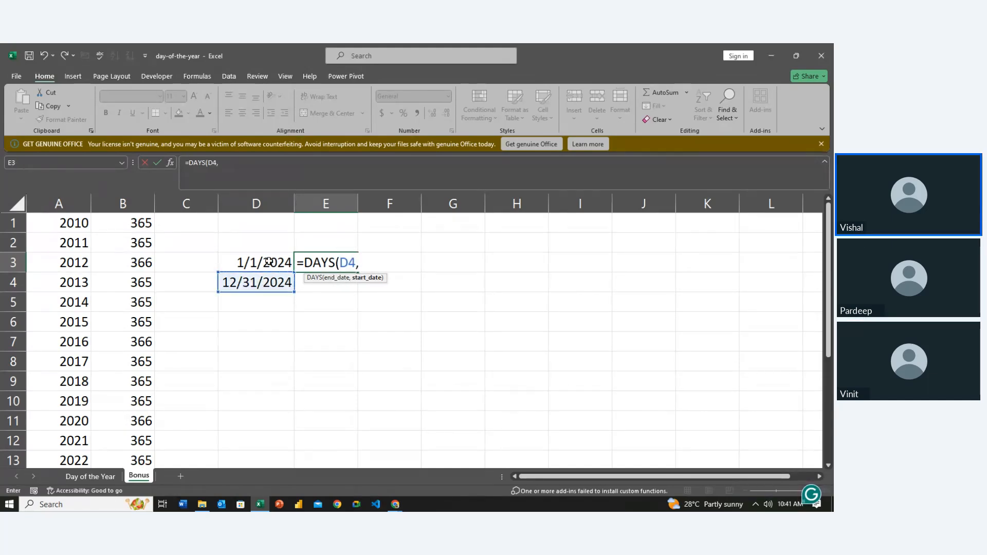
click(268, 262)
key(Return)
key(Up)
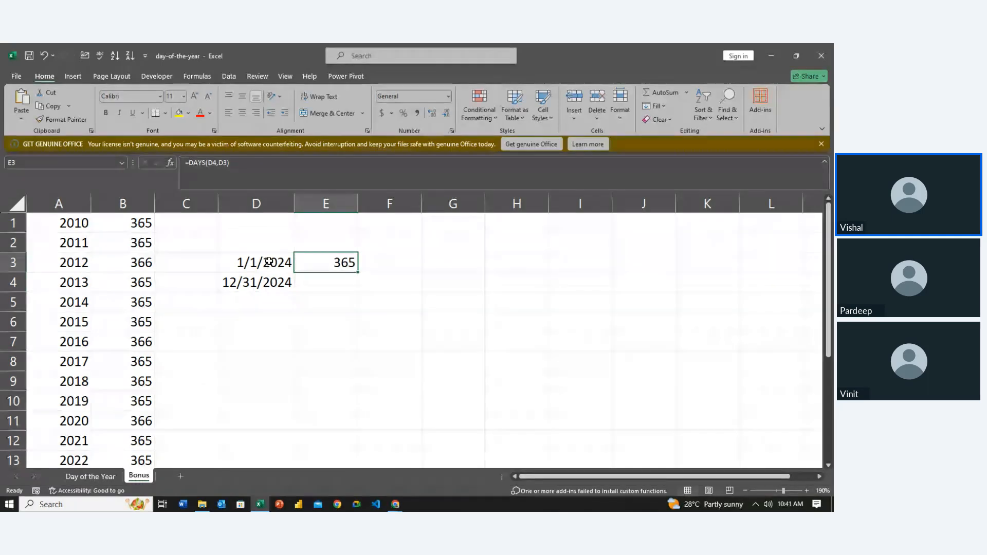
Step: Add +1 to the DAYS formula in E3 so both end dates are counted
key(F2)
text(+1)
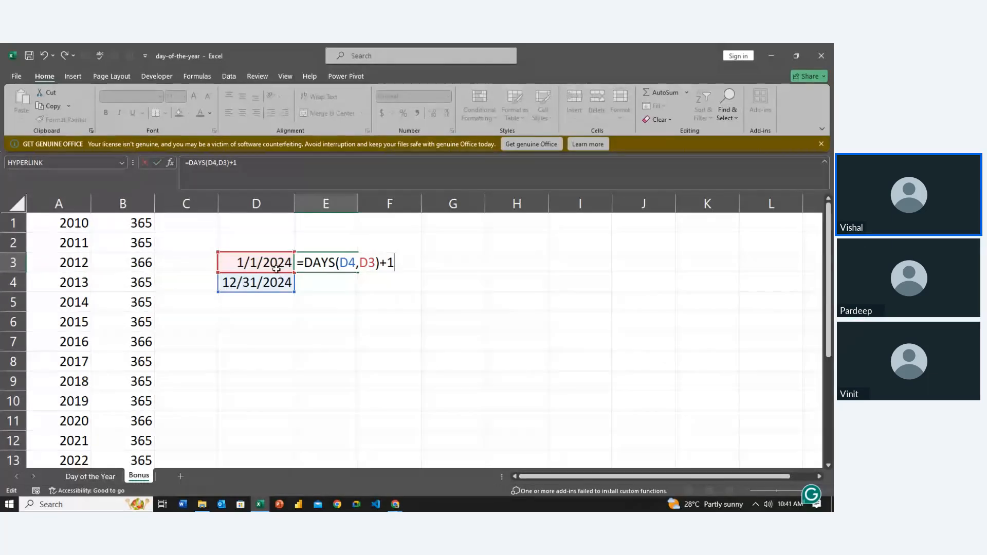
key(ctrl+Return)
Step: Replace the DAYS formula in E3 with a DATE formula that uses YEAR(D3) as its year argument
key(F2)
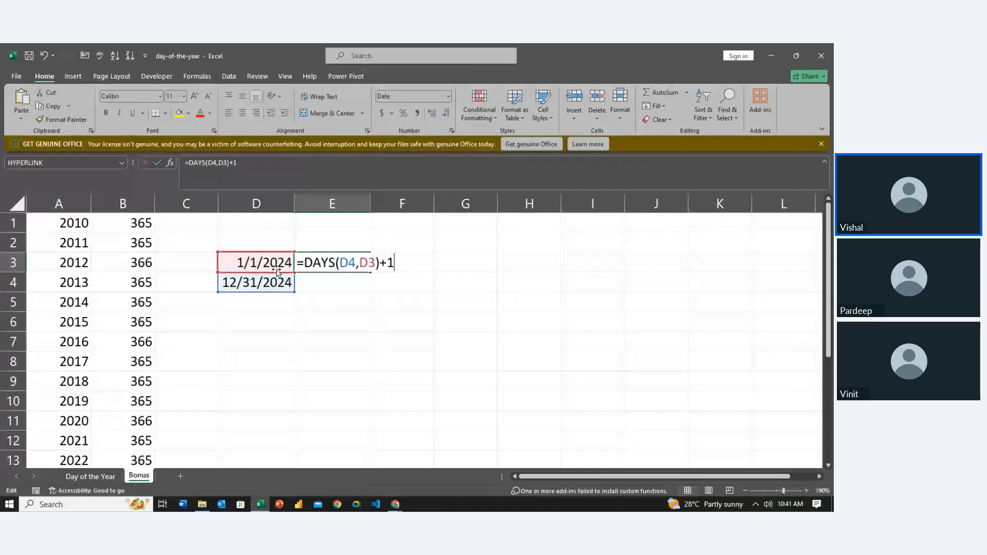
key(BackSpace)
key(BackSpace)
key(BackSpace)
key(BackSpace)
key(BackSpace)
key(BackSpace)
key(BackSpace)
key(BackSpace)
key(BackSpace)
key(BackSpace)
key(BackSpace)
key(BackSpace)
key(BackSpace)
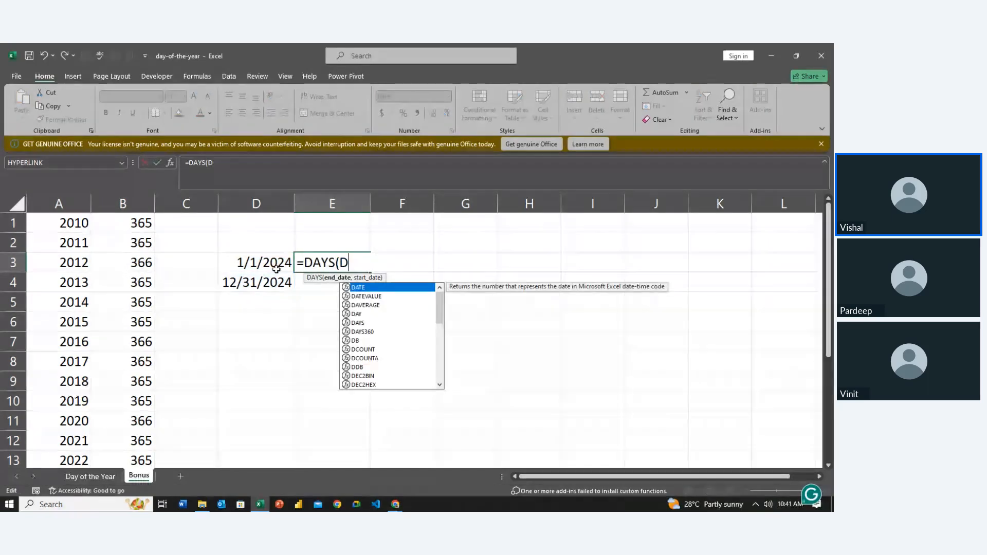
text(dat)
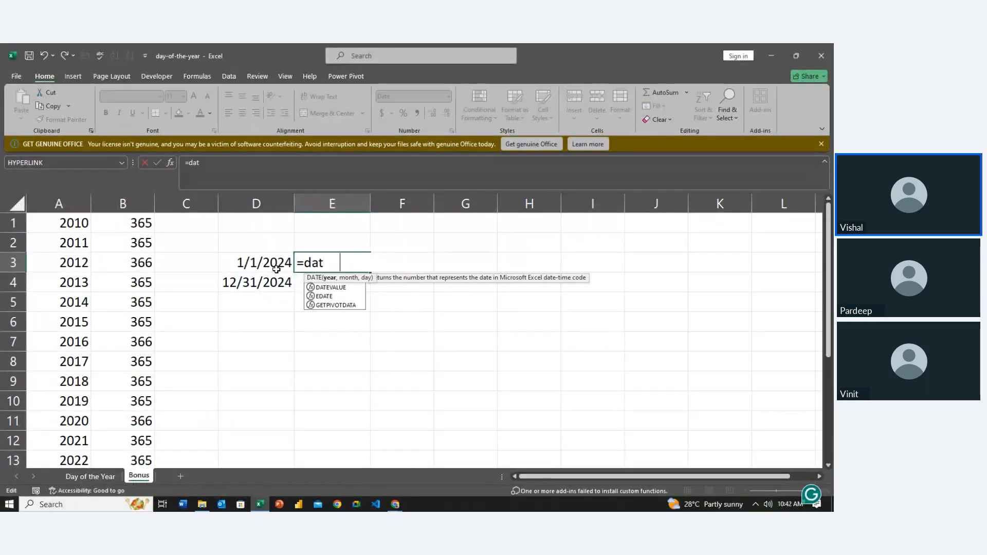
key(Tab)
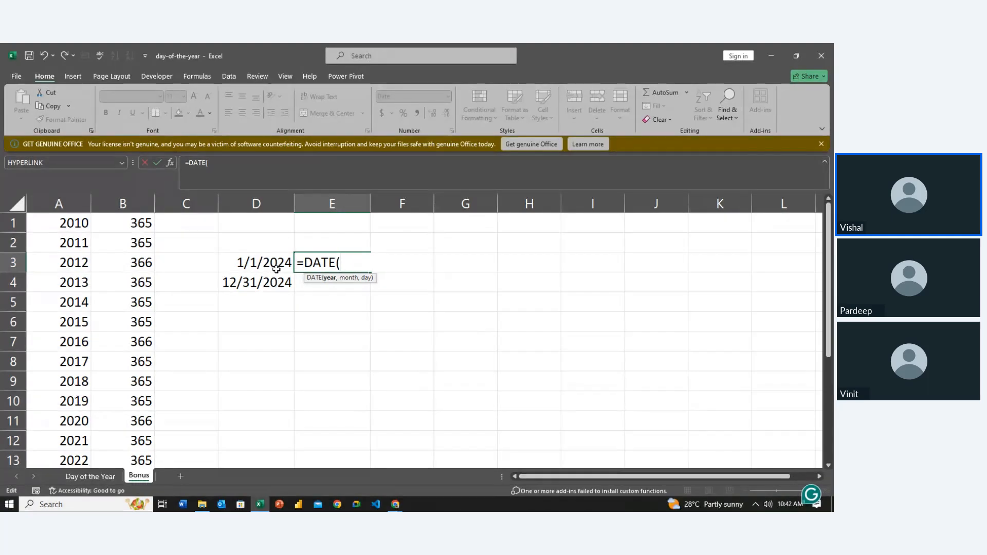
text(yea)
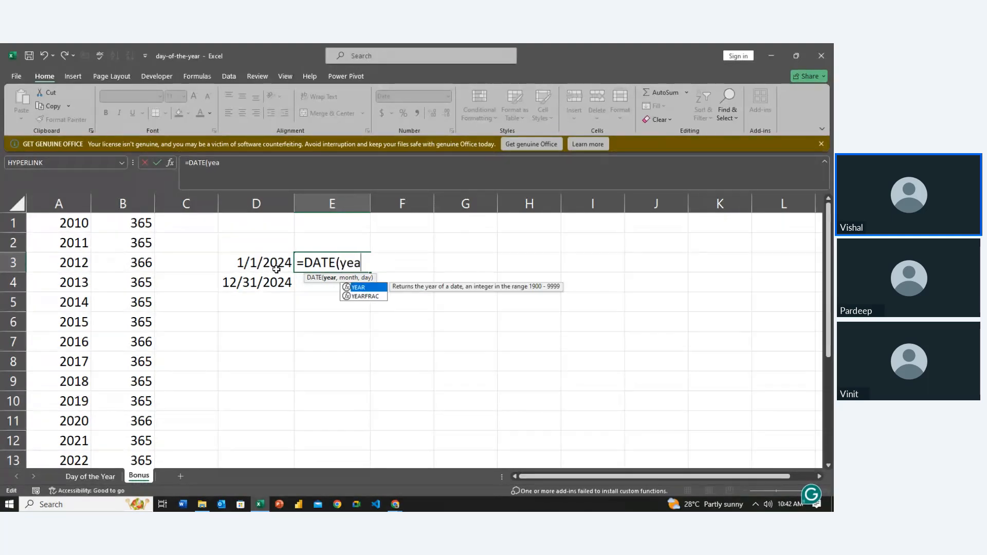
key(Tab)
click(252, 266)
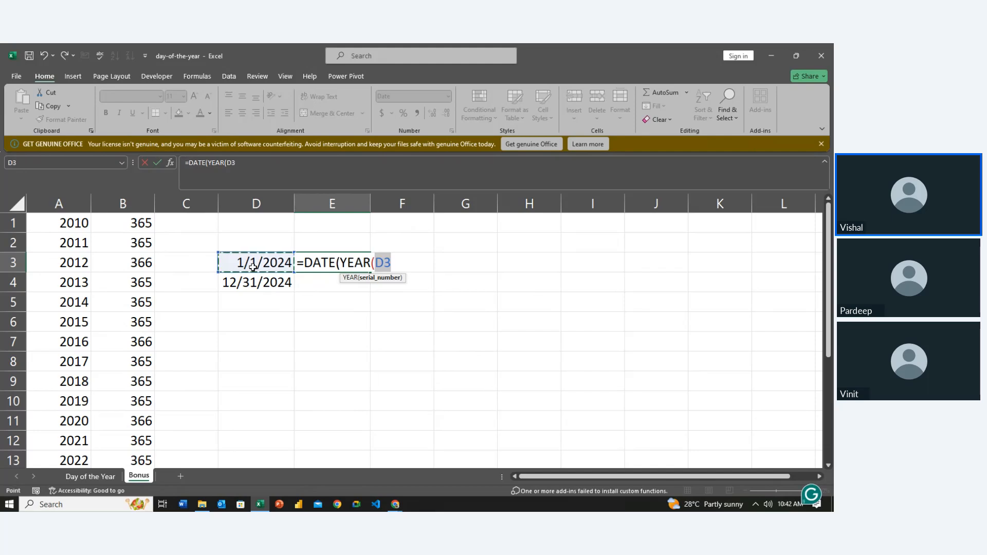
text(),)
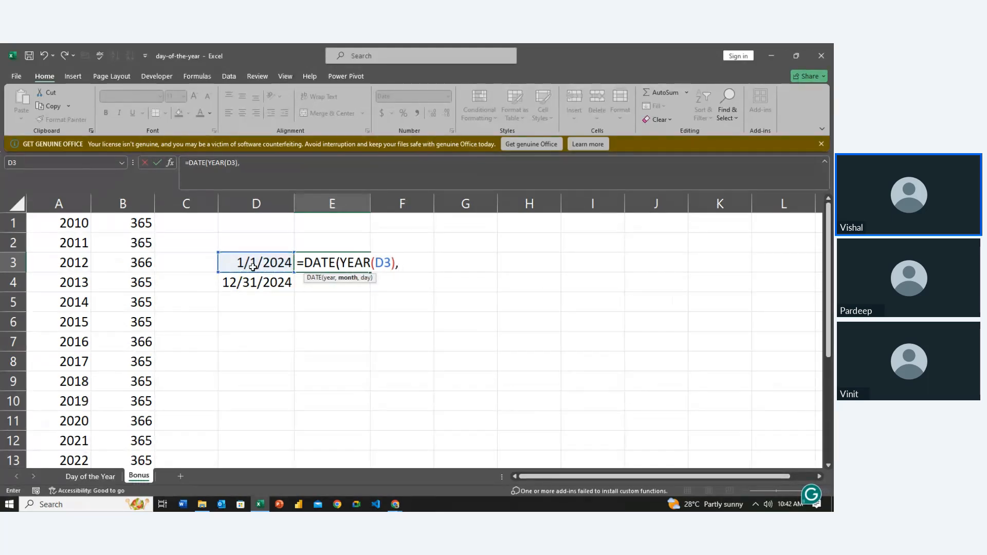
Step: Complete the DATE function in E3 with MONTH(D3) and DAY(D3), followed by a minus sign
text(mon)
key(Tab)
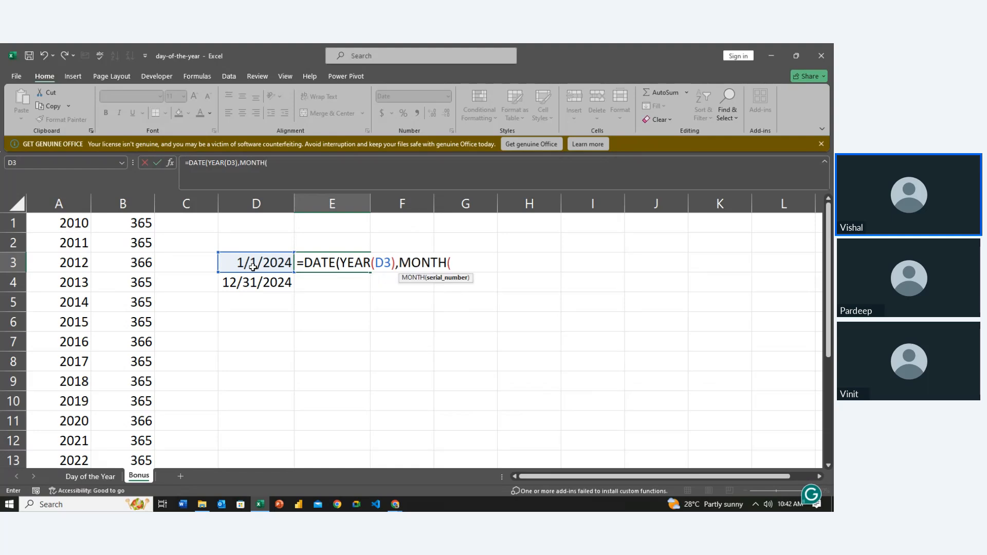
click(256, 265)
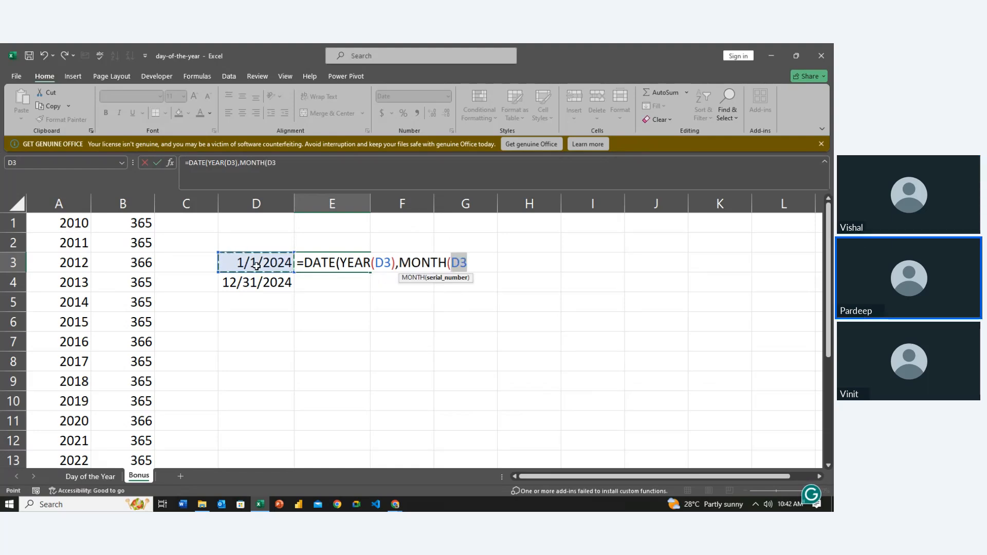
text(),)
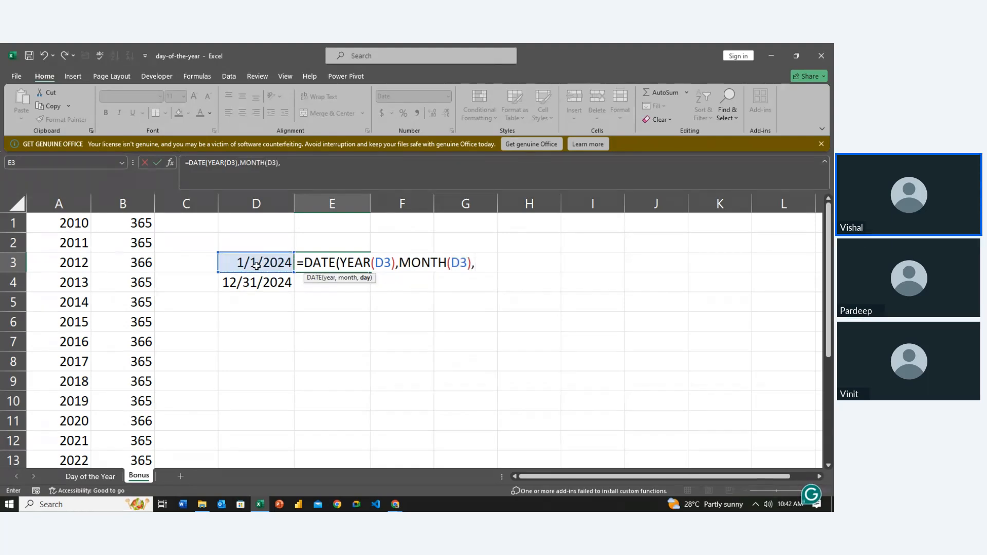
text(day)
key(Tab)
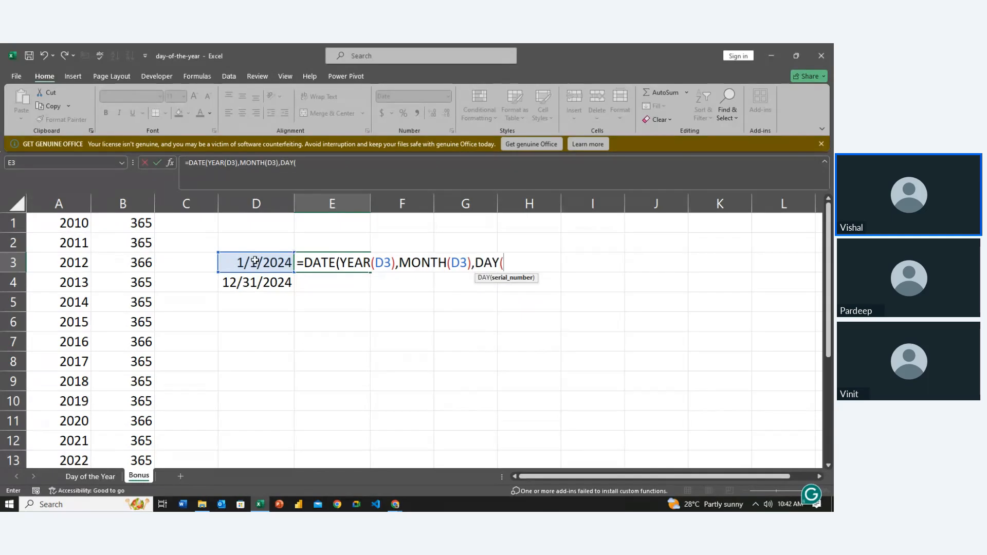
click(256, 262)
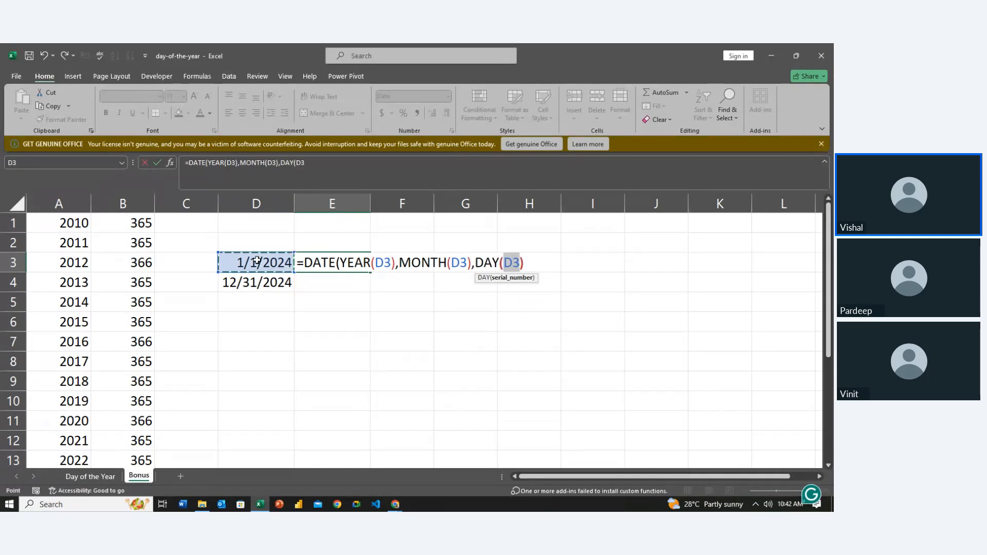
text())
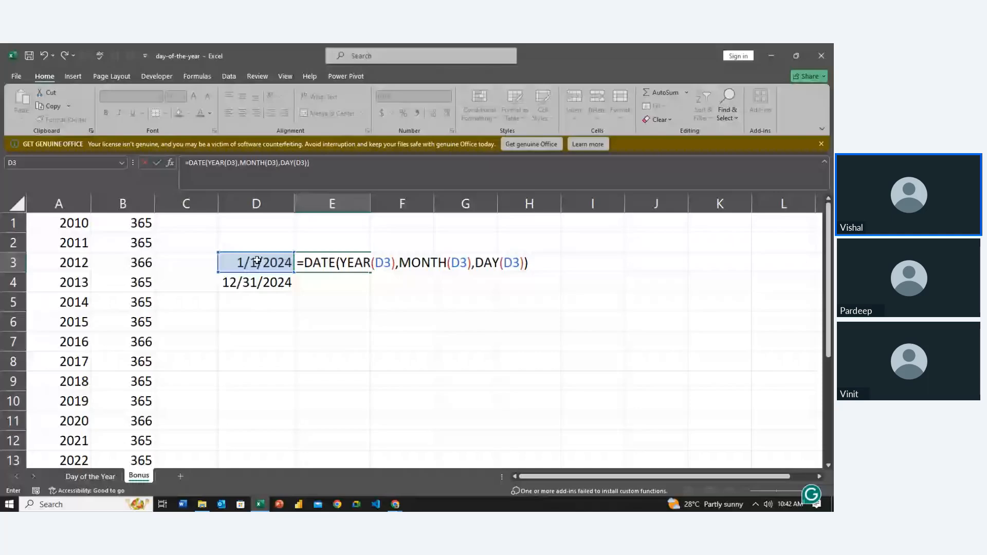
text(-)
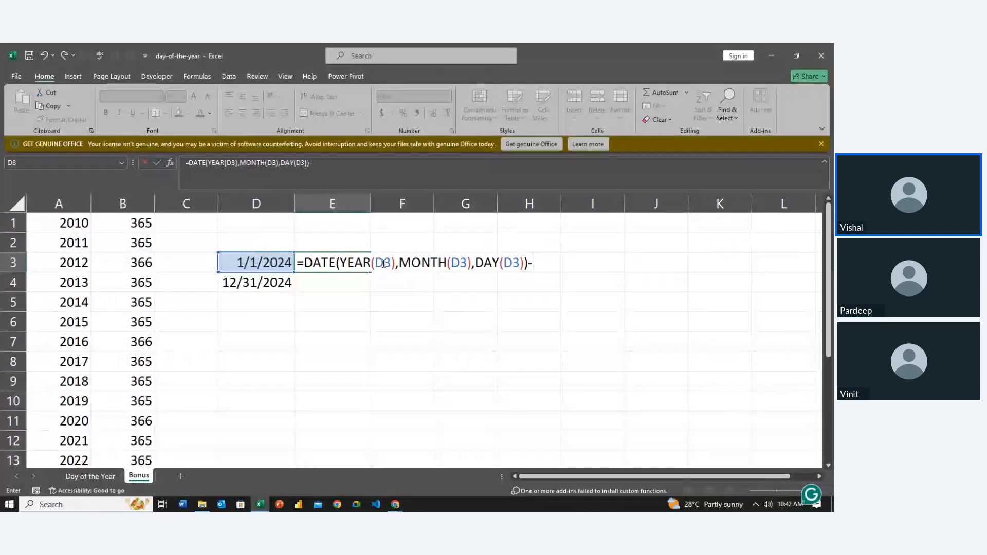
Step: Change the YEAR, MONTH and DAY references in the E3 formula from D3 to D4
click(384, 264)
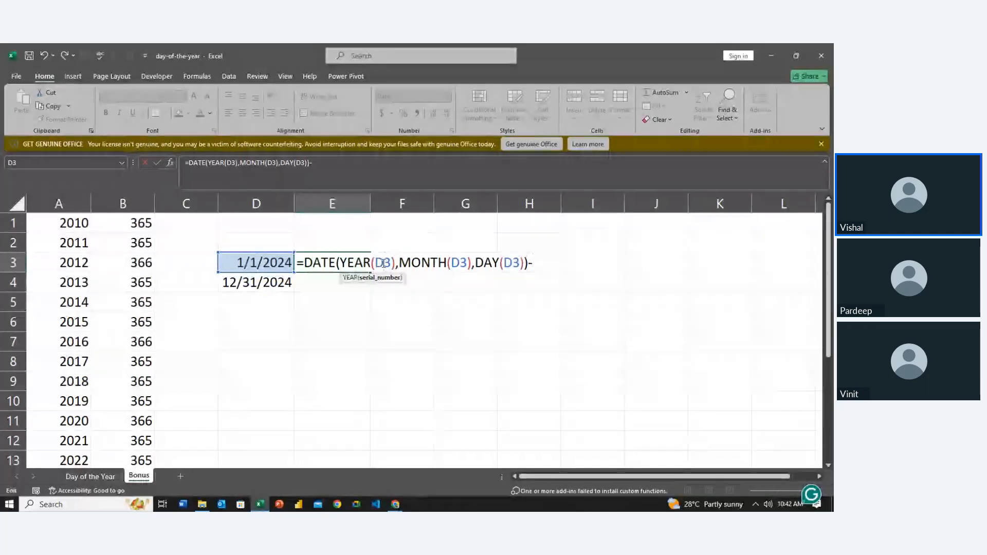
key(Delete)
text(4)
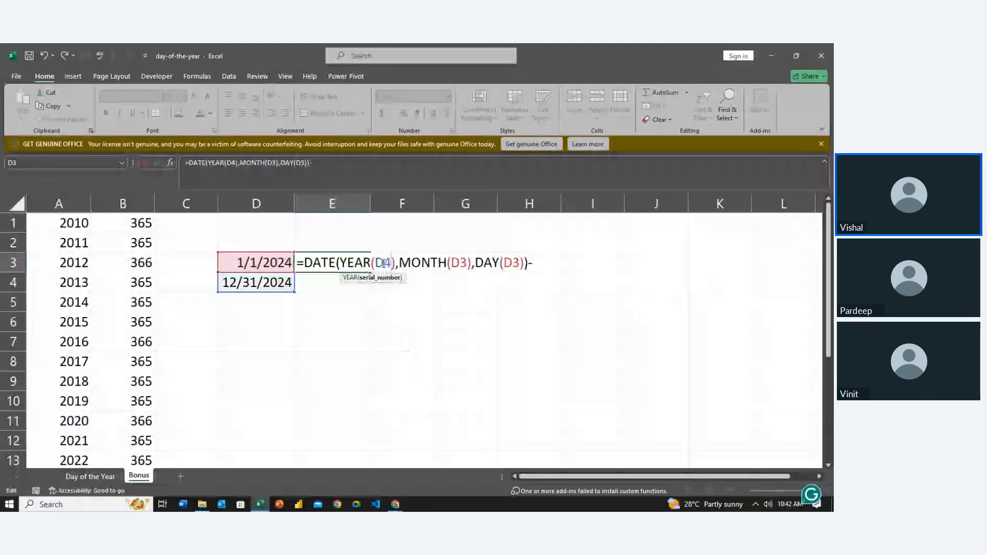
key(Right)
key(Right)
key(Right)
key(Right)
key(Right)
key(Right)
key(Right)
key(Right)
key(Right)
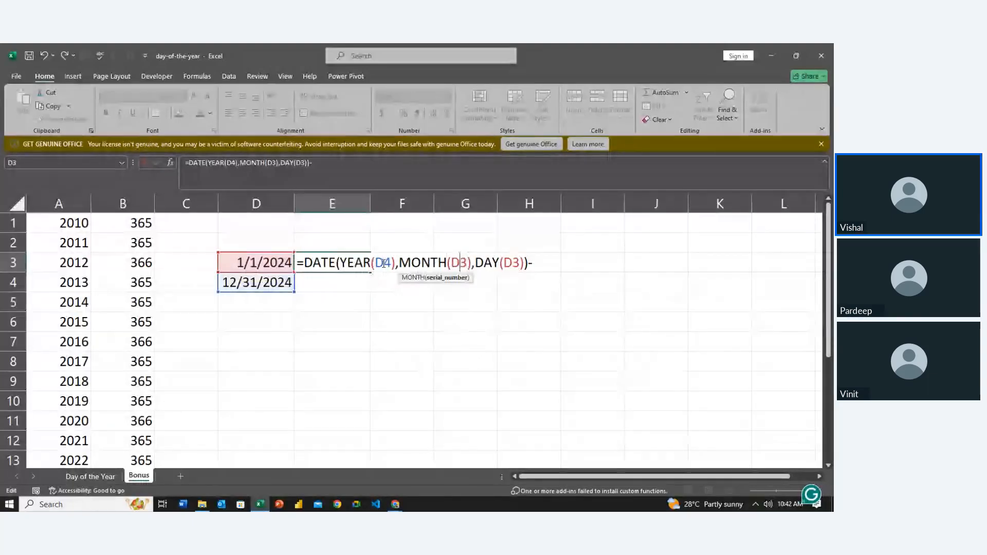
key(Delete)
text(4)
key(Right)
key(Right)
key(Right)
key(Right)
key(Right)
key(Right)
key(Right)
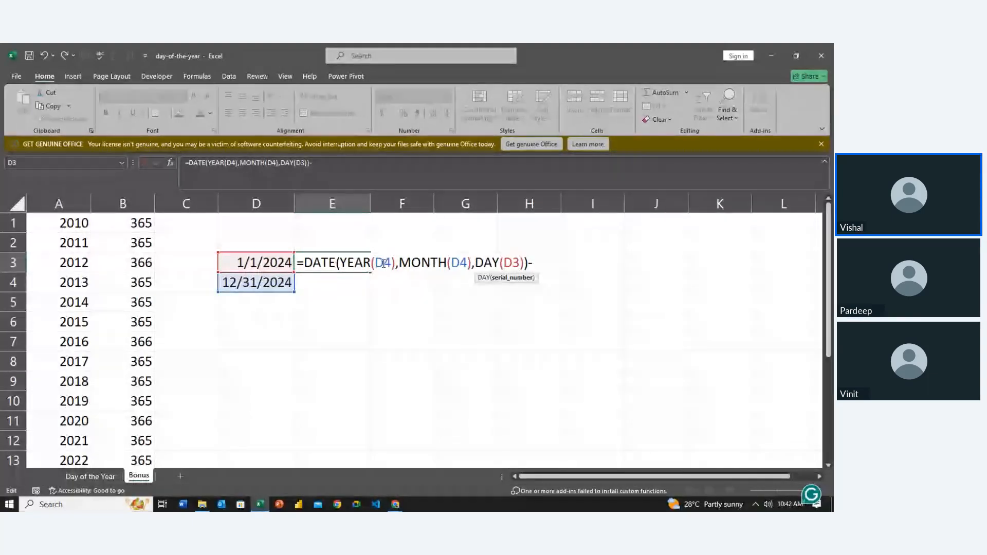
key(Delete)
text(4)
key(Right)
key(Right)
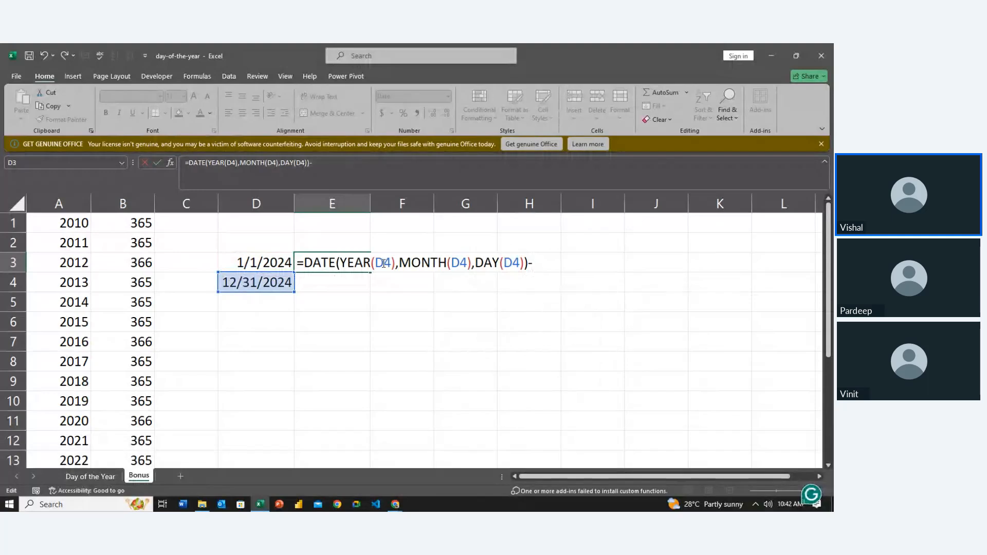
Step: Start a second DATE function after the minus sign in the E3 formula, using YEAR(D3) as its year argument
text(-date)
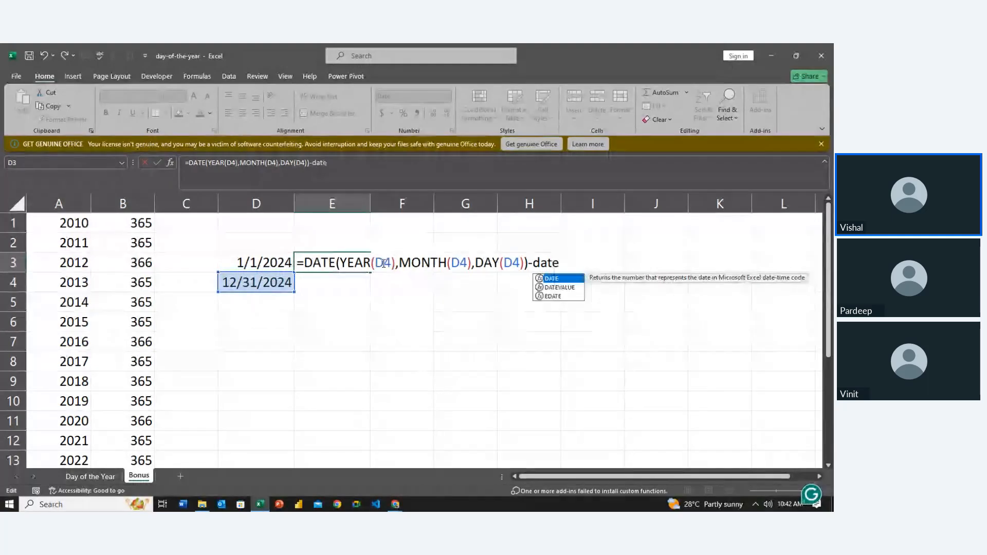
key(Tab)
text(yea)
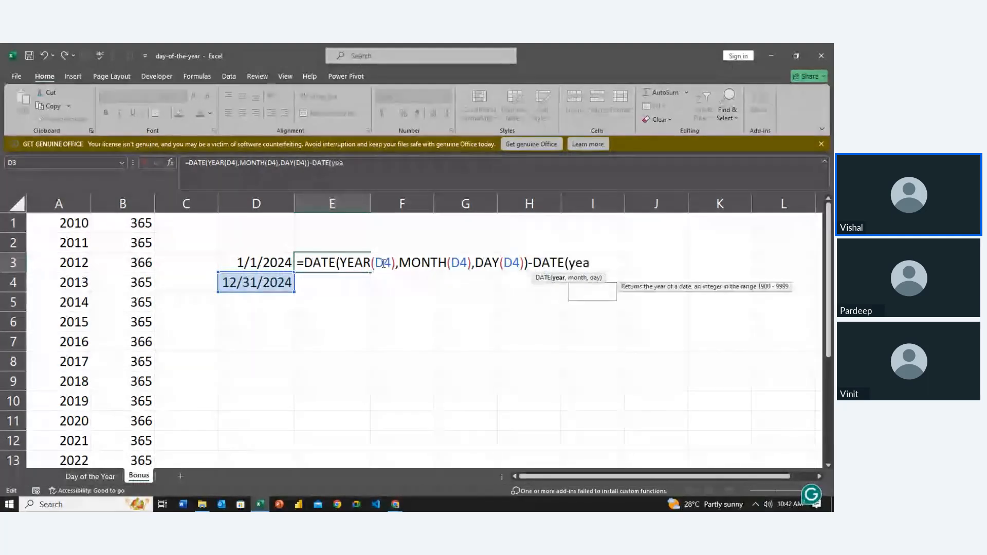
key(Tab)
click(256, 263)
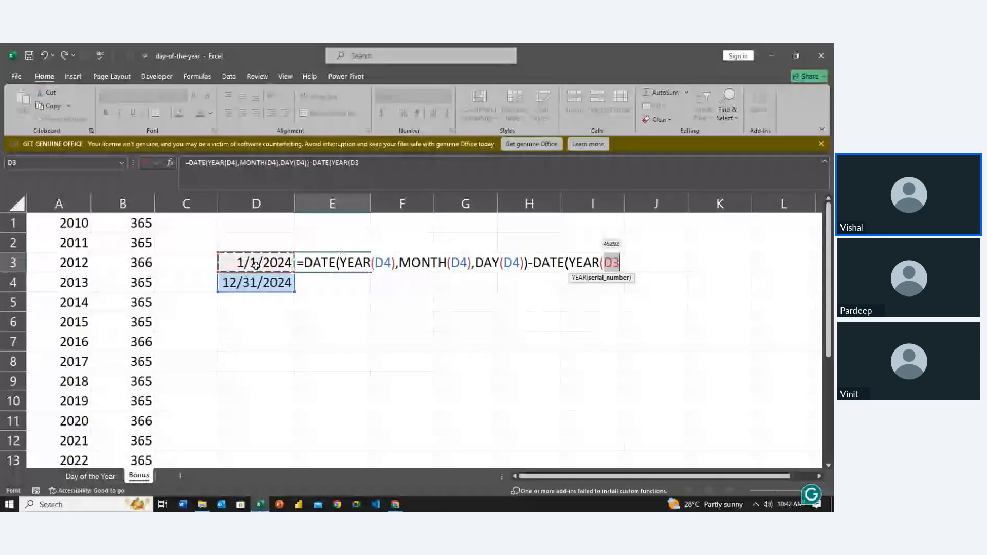
text(),)
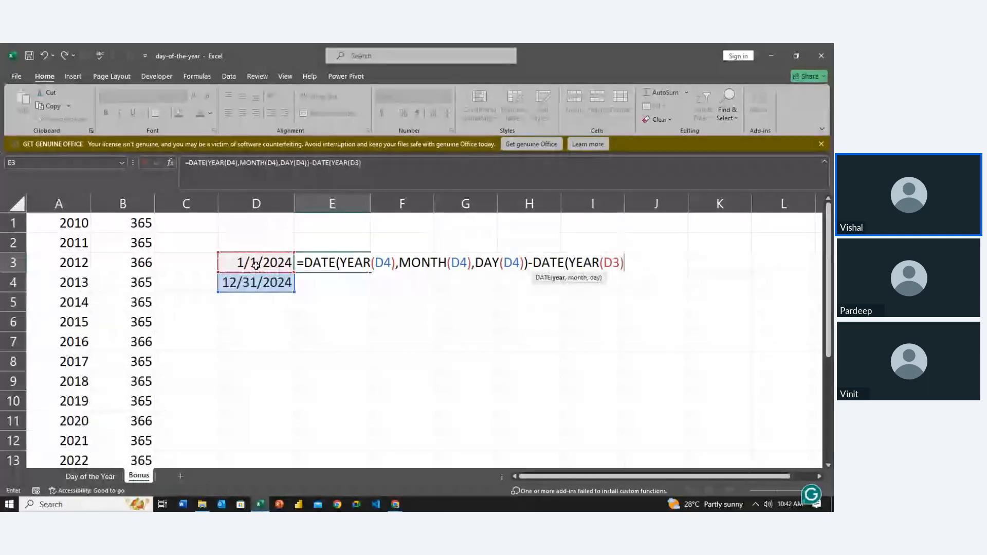
Step: Complete the second DATE function in E3 with MONTH(D3) and DAY(D3), and enter the formula
text(mo)
key(Tab)
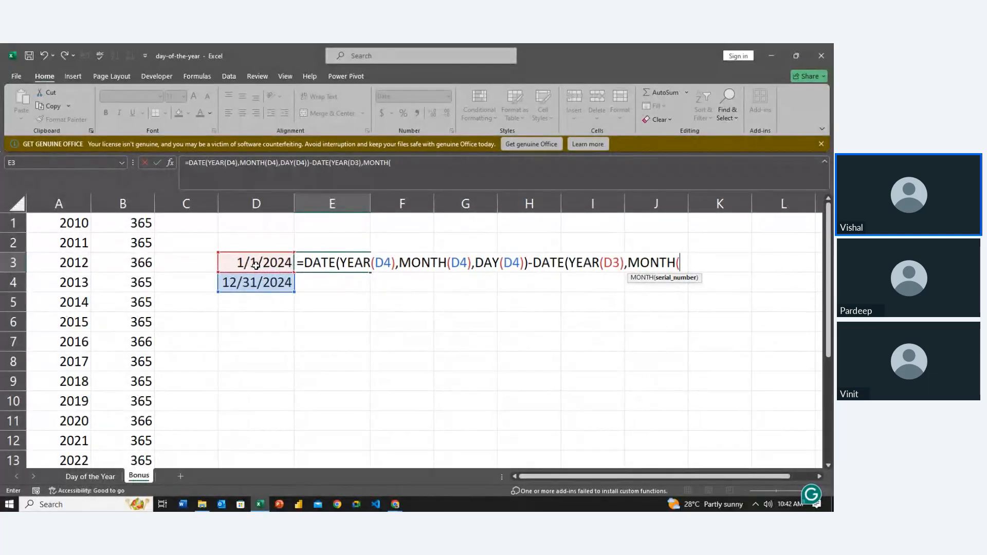
text(d3)
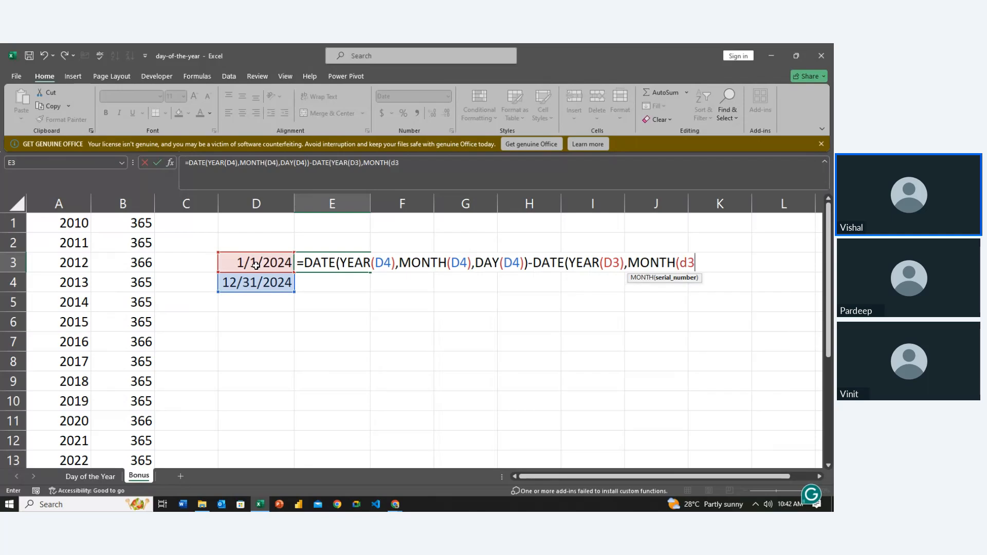
text(),)
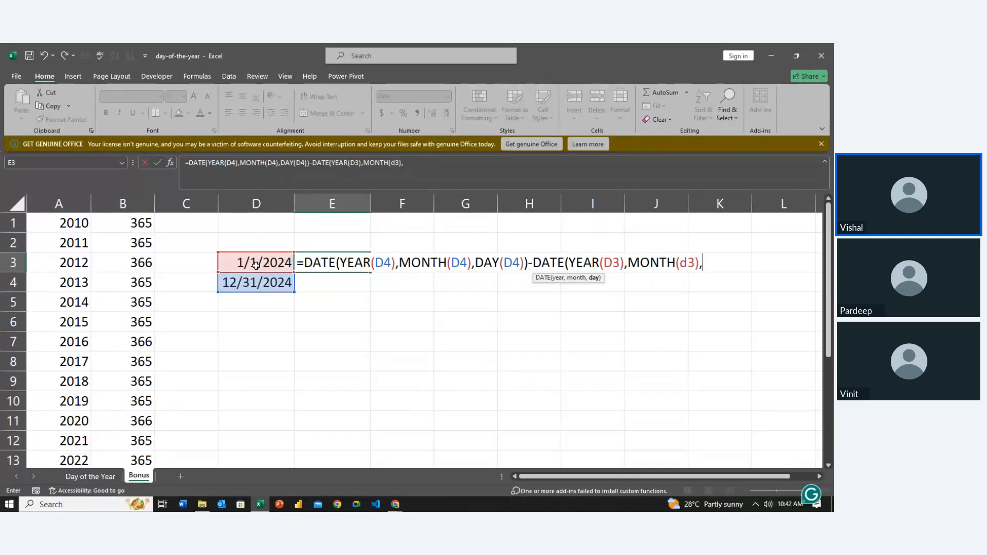
text(day)
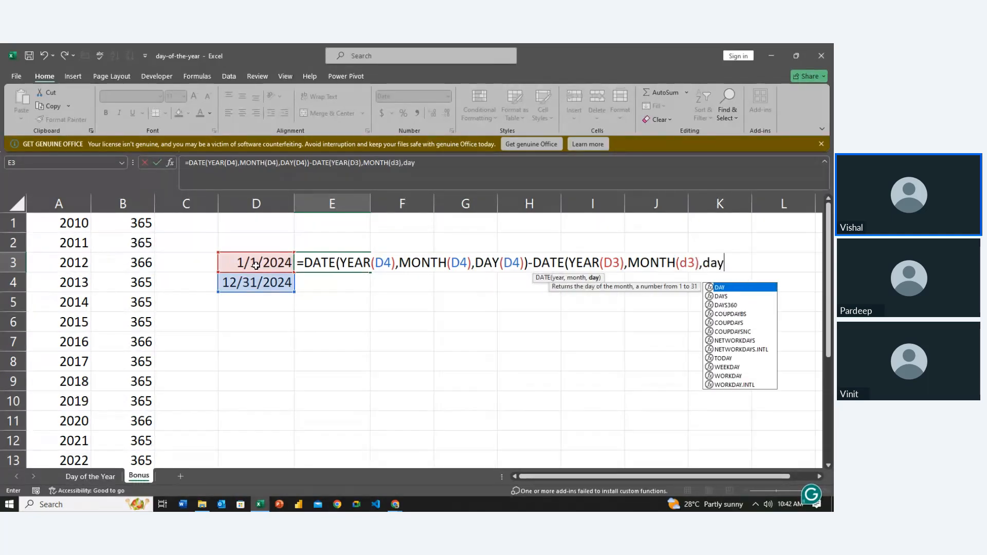
text((d3)
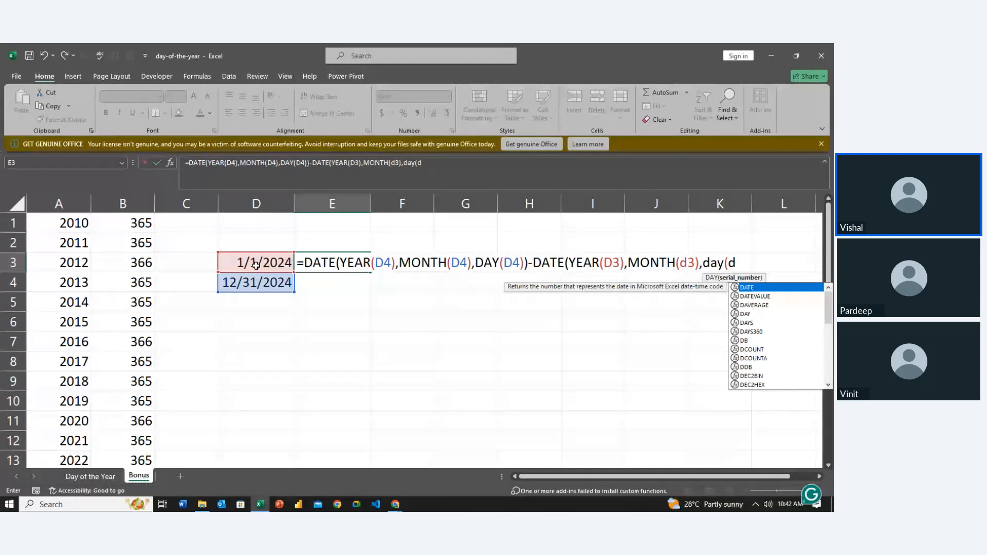
text()))
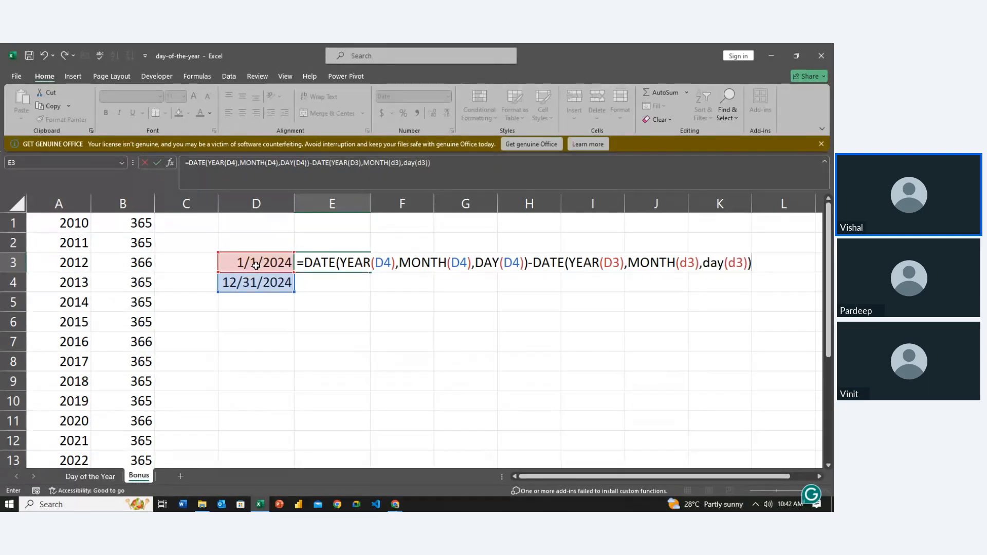
key(Return)
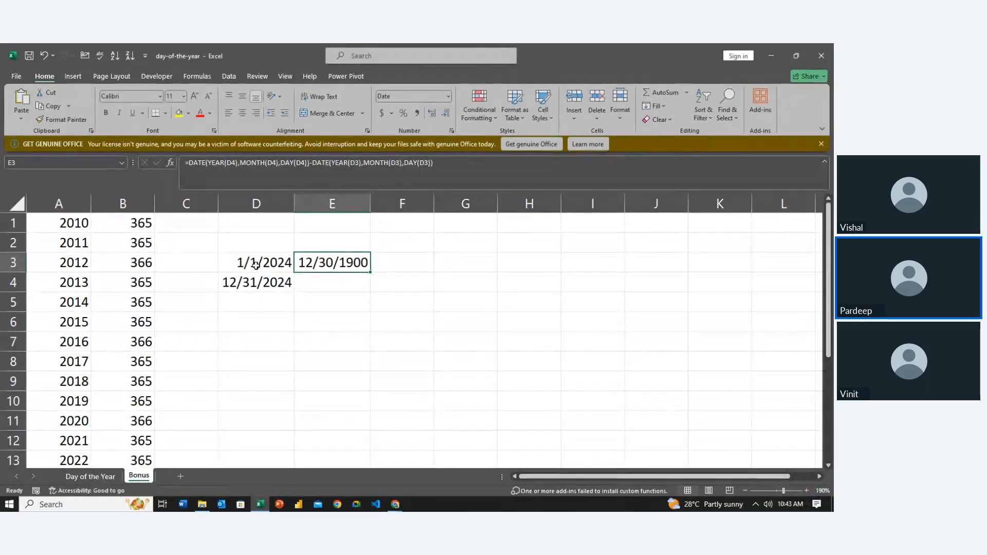
Step: Format E3 as General and add +1 to the end of its DATE subtraction formula
click(448, 96)
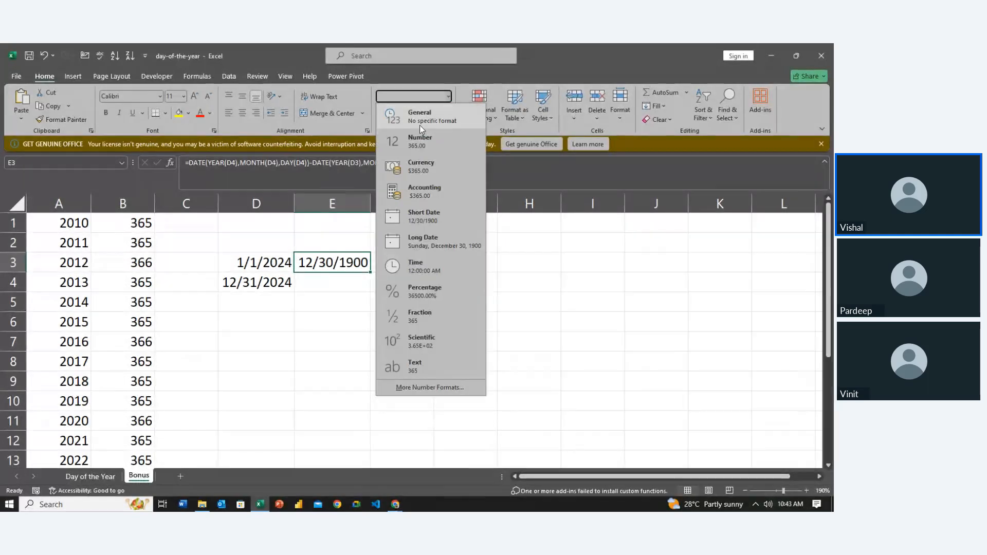
click(419, 123)
double_click(357, 266)
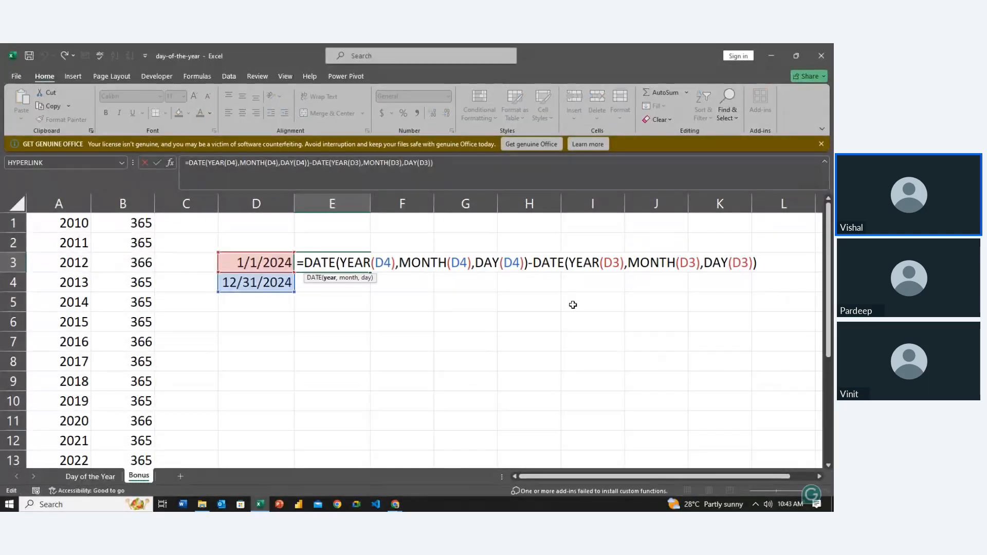
click(758, 261)
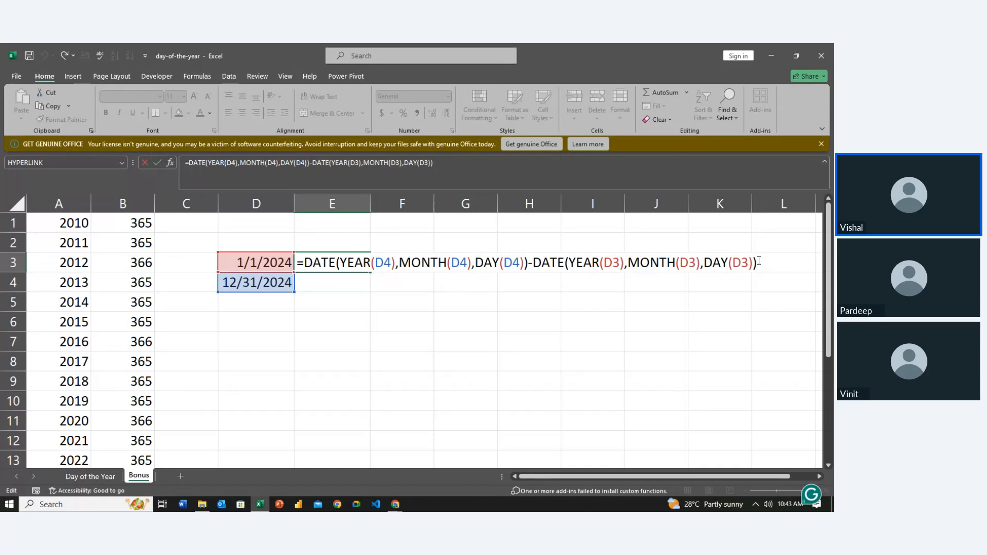
text(+1)
key(Return)
key(Up)
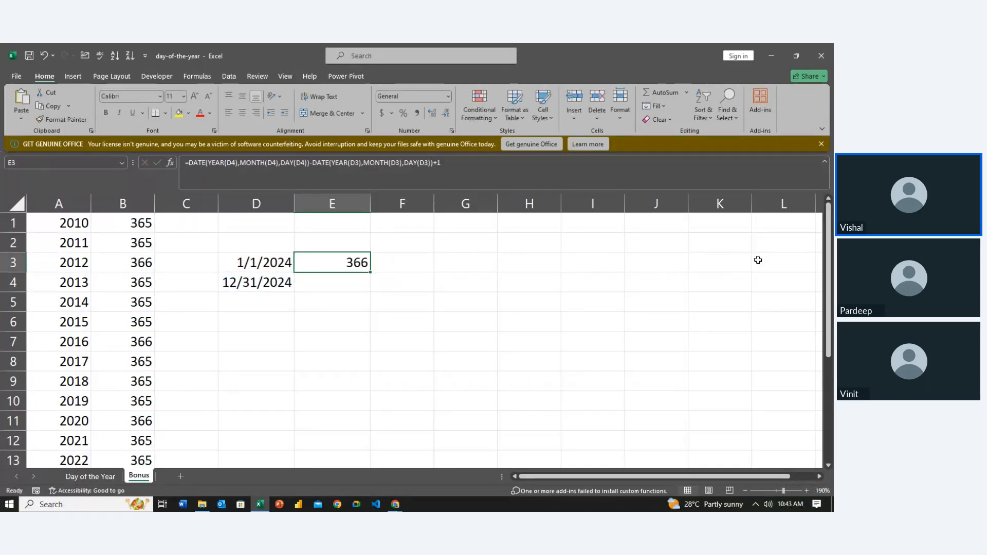
Step: Write a DAYS formula in F3 with D4 as the end date and D3 as the start date
key(Left)
key(Right)
key(Down)
key(Right)
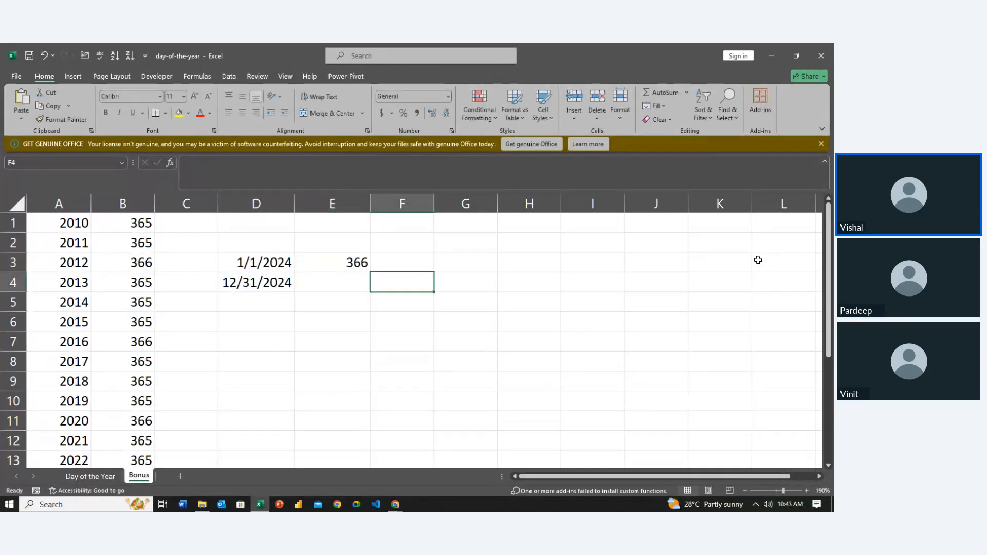
key(Up)
key(Down)
key(Up)
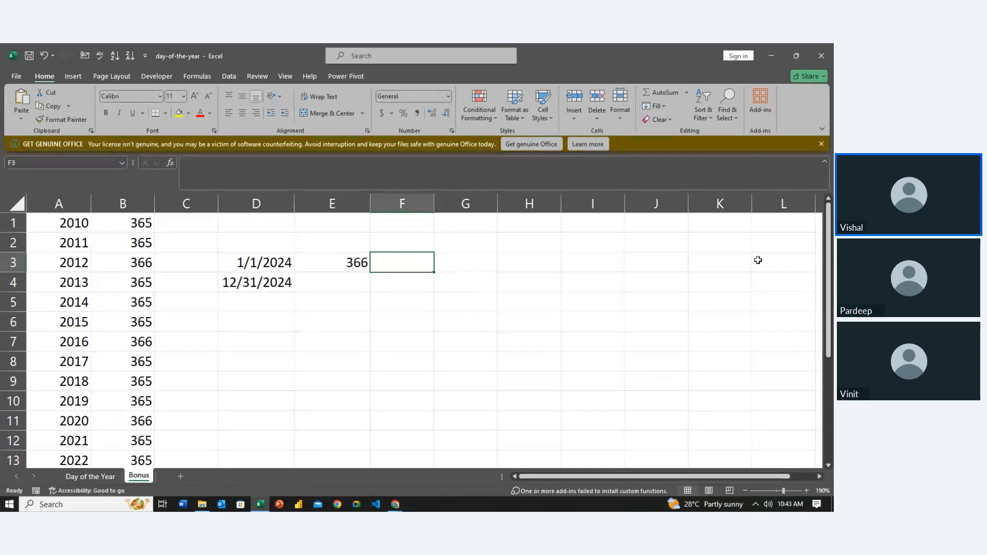
text(=days)
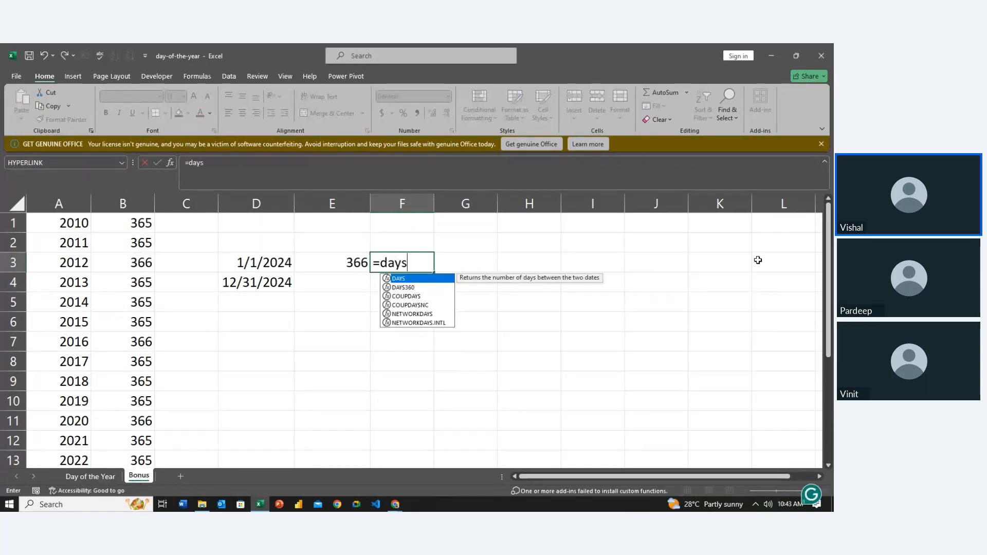
key(Tab)
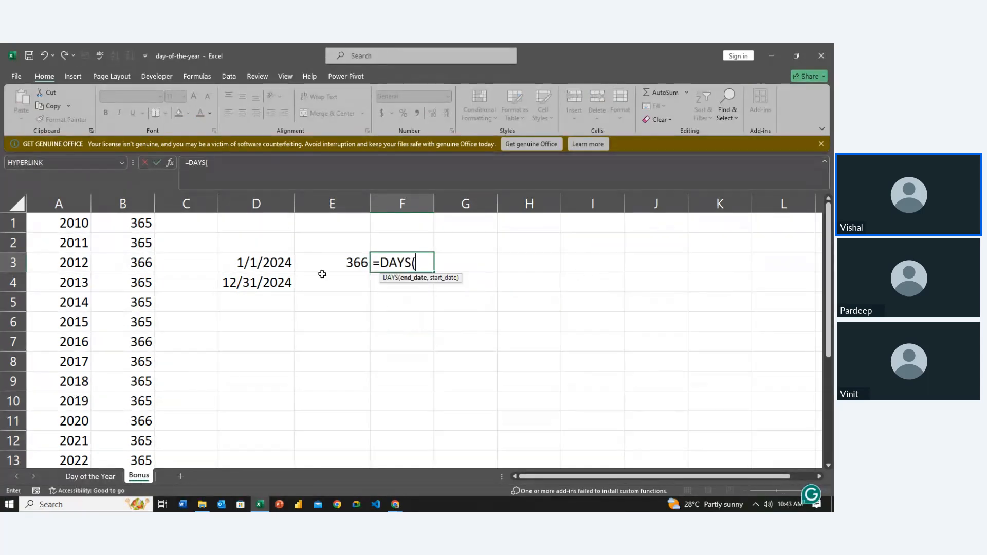
click(272, 282)
text(,)
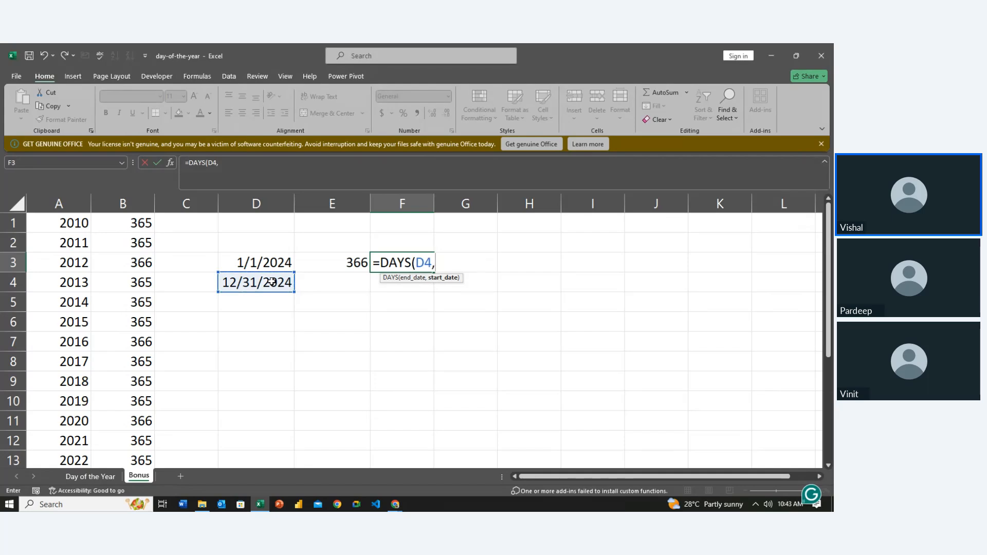
click(276, 261)
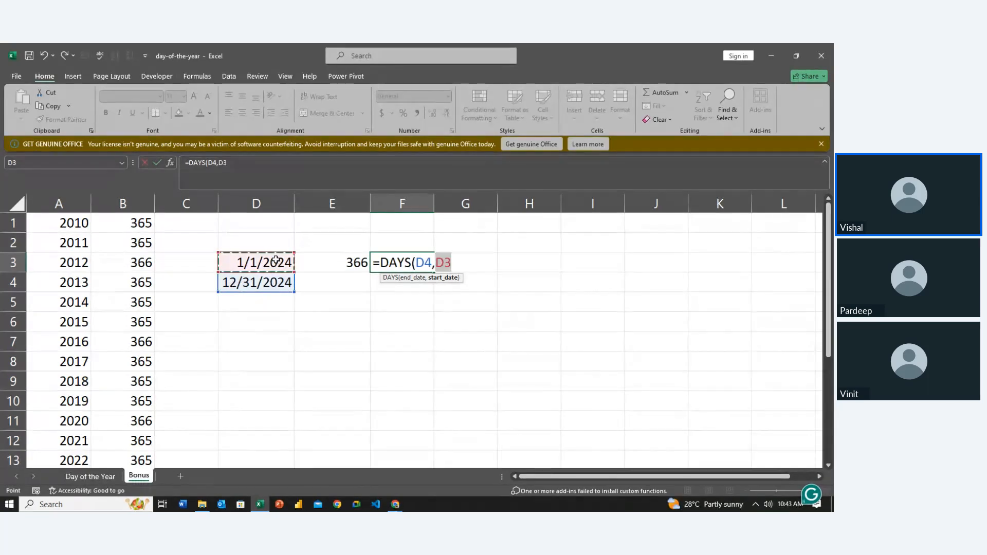
text())
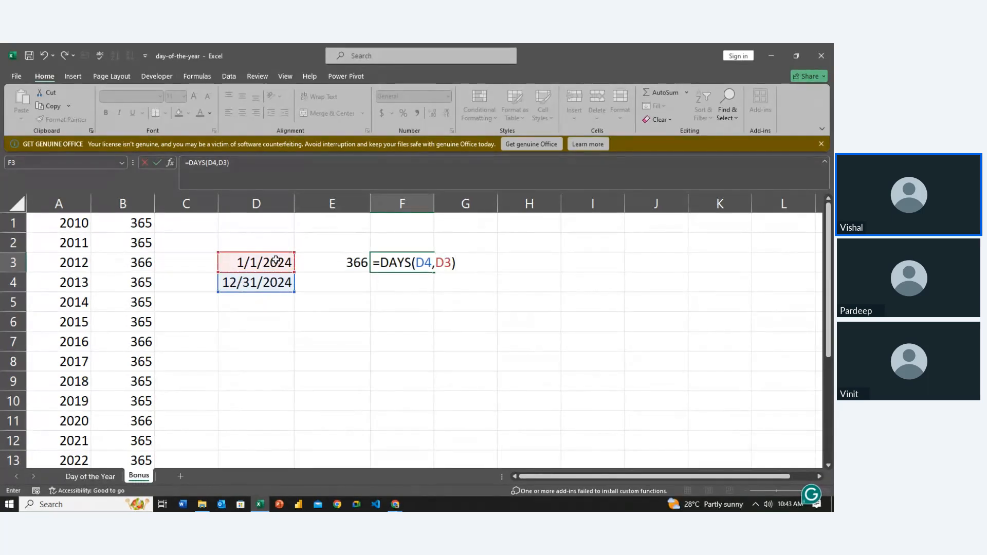
Step: Add +1 to the DAYS formula in F3, enter it, and format the cell as General
text(+1)
key(Return)
key(Up)
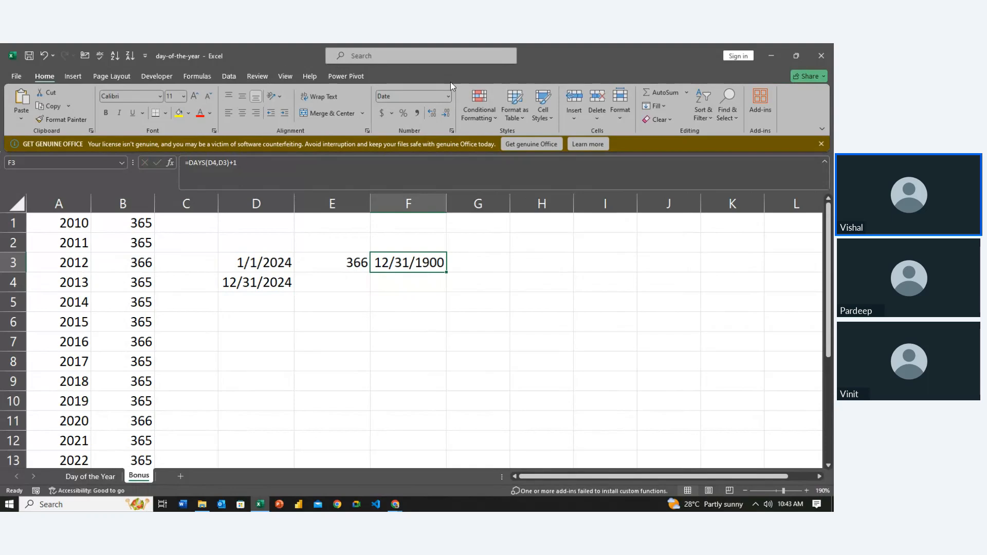
click(448, 96)
click(415, 120)
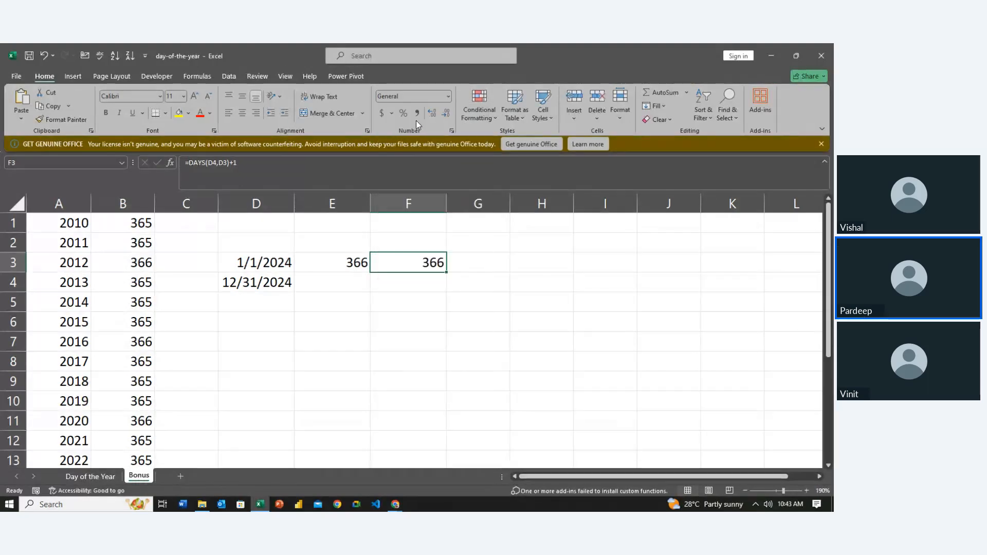
Step: Compare the DATE formula in E3 with the DAYS formula in F3 and their results
click(458, 287)
key(Up)
key(Left)
key(Left)
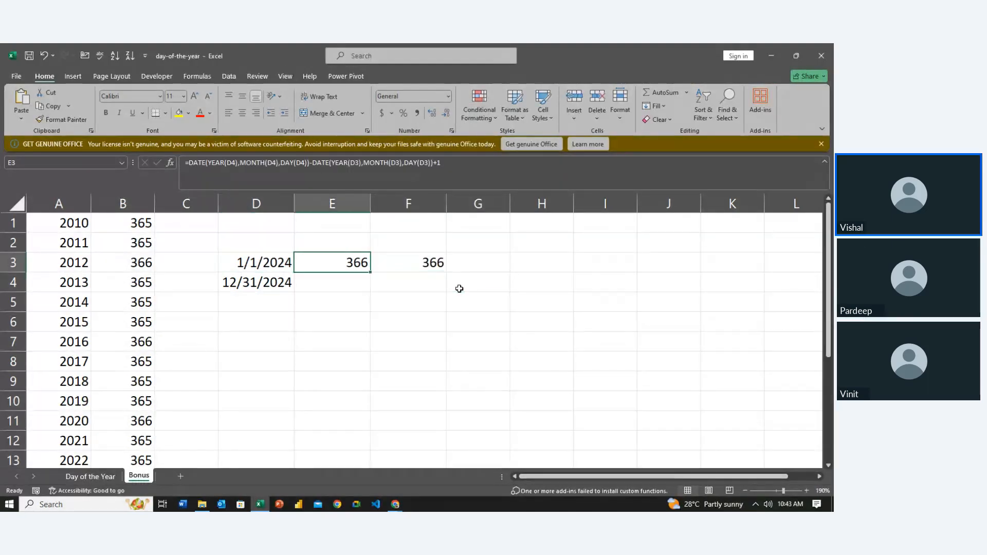
key(Right)
key(Right)
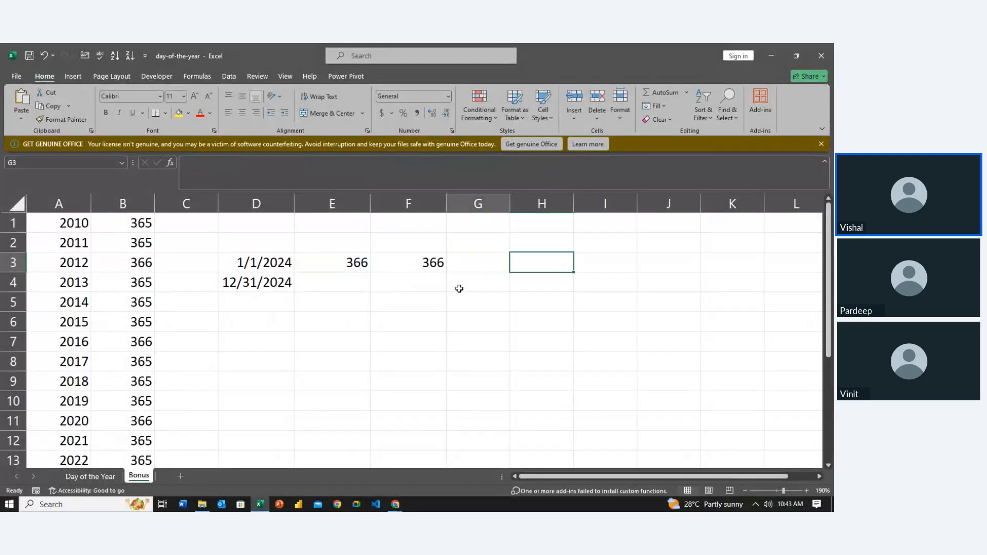
key(Left)
key(Left)
key(Right)
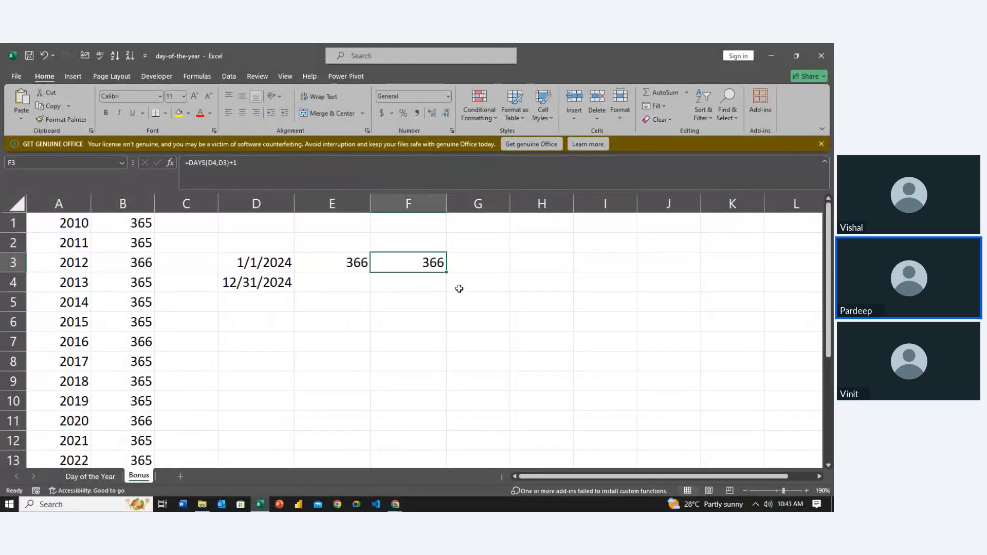
key(Left)
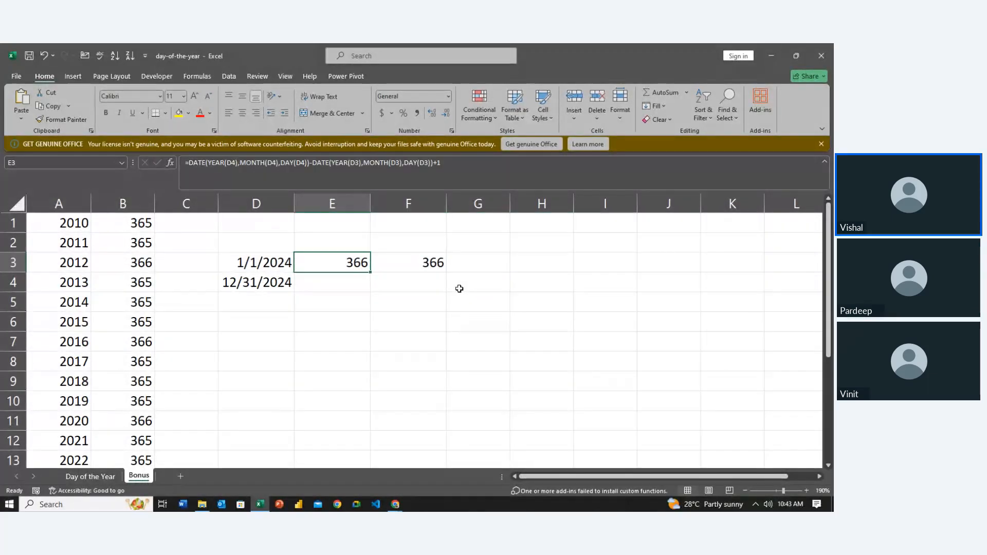
key(Right)
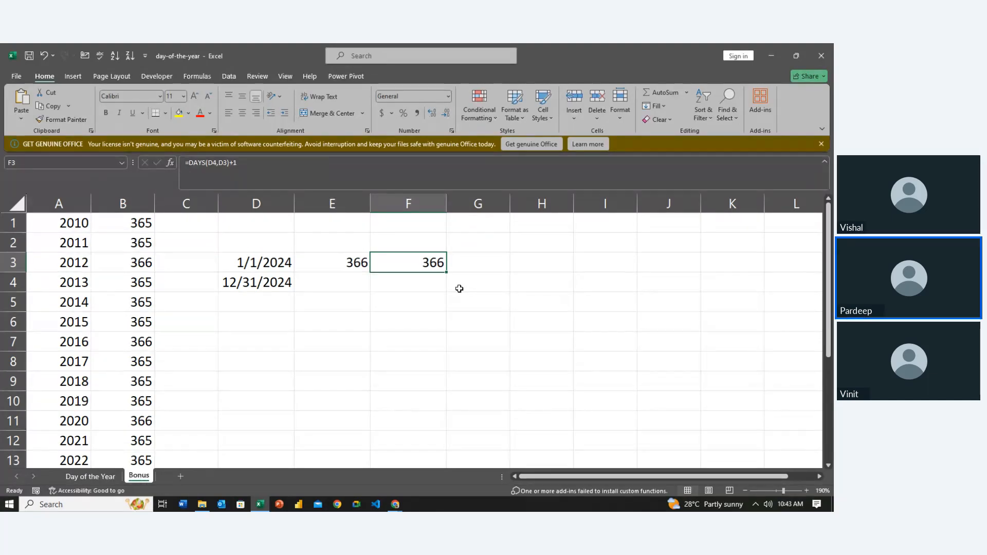
Step: Change the start date in D3 to 1/1/2025
key(Left)
key(Left)
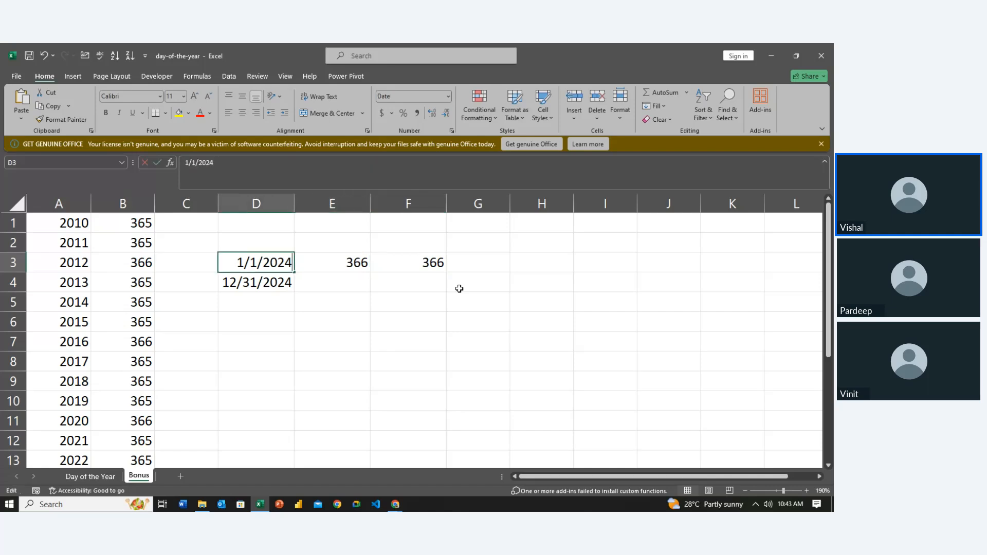
key(BackSpace)
text(5)
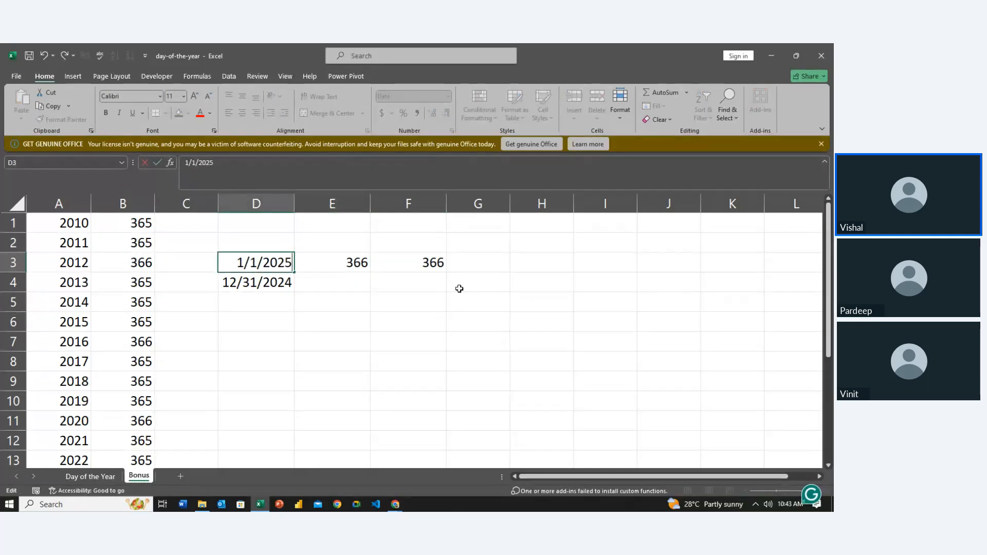
key(Return)
Step: Change the end date in D4 to 12/31/2025 and select the DATE formula cell E3
key(F2)
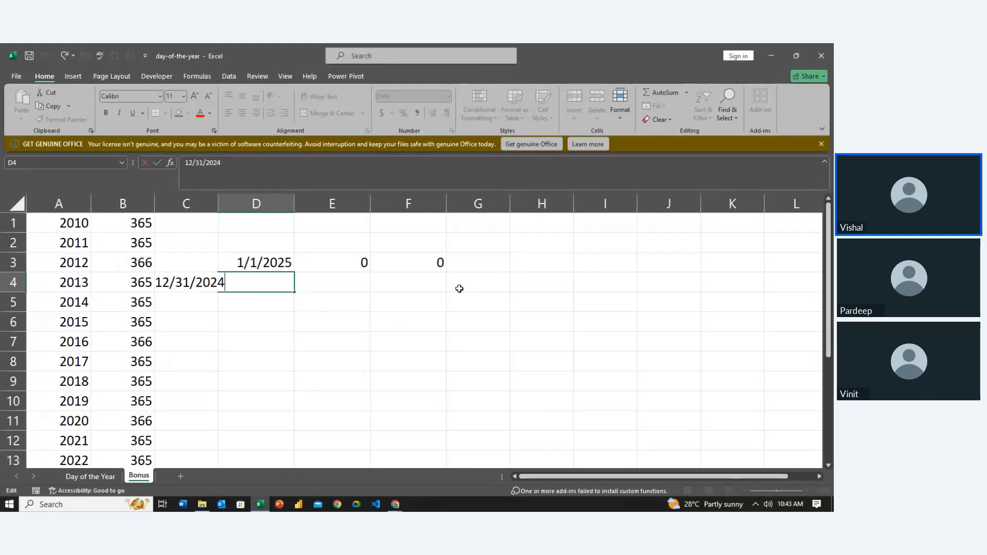
key(BackSpace)
text(5)
key(Return)
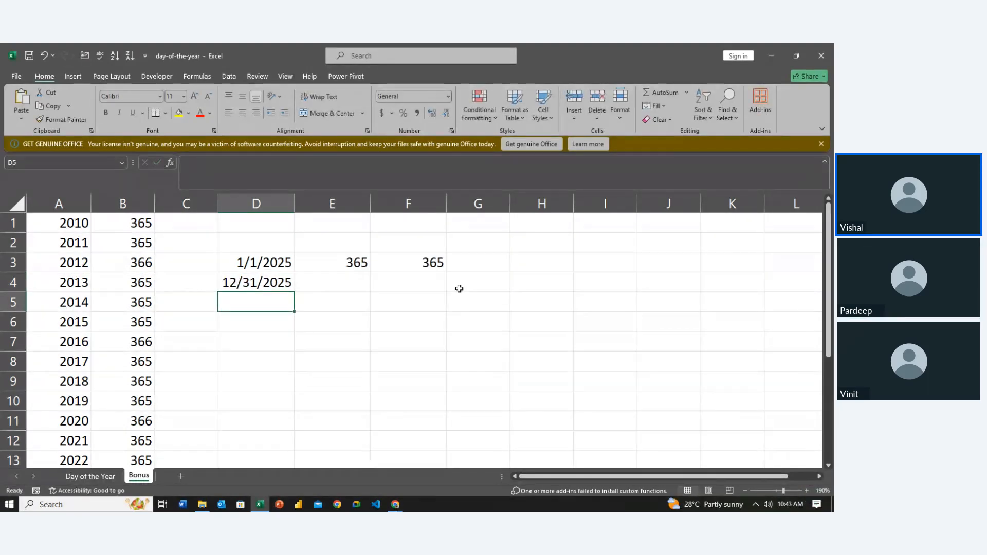
key(Up)
key(Right)
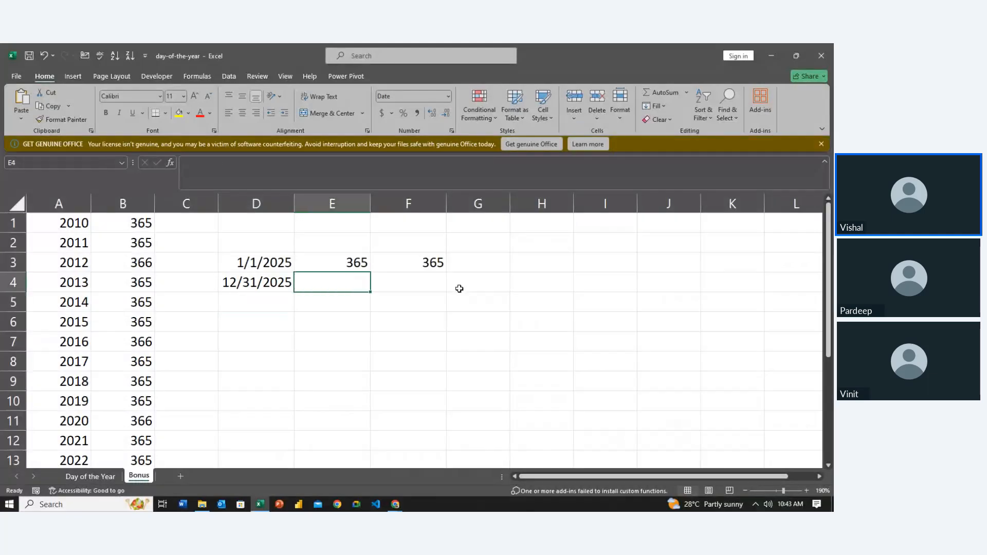
key(Up)
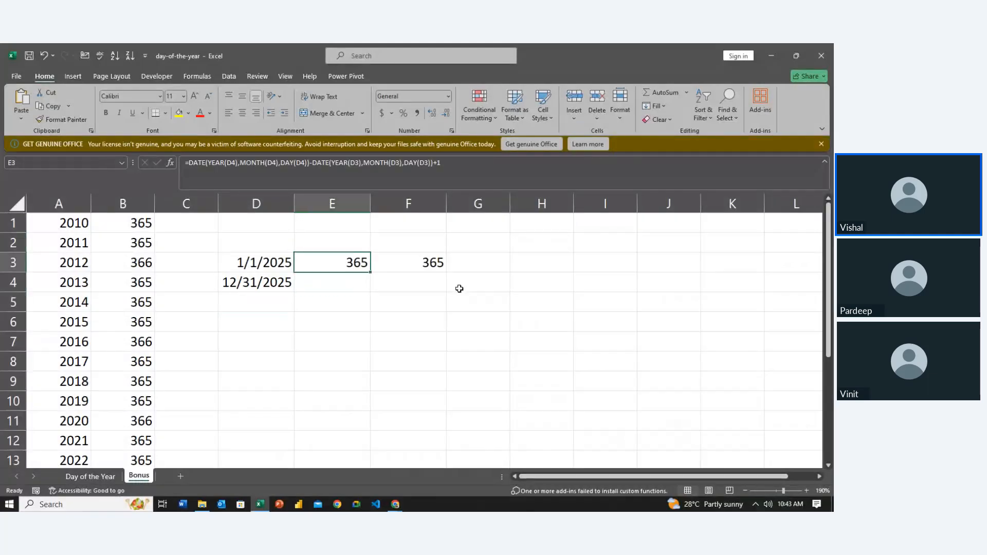
Step: Remove the +1 from the end of the DATE formula in E3 and enter it
key(F2)
key(BackSpace)
key(BackSpace)
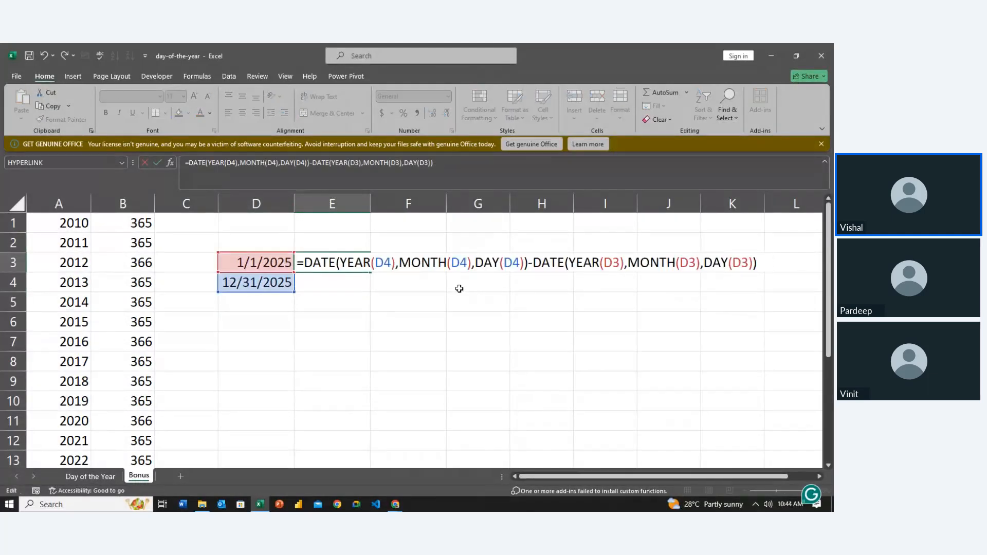
key(Return)
key(Up)
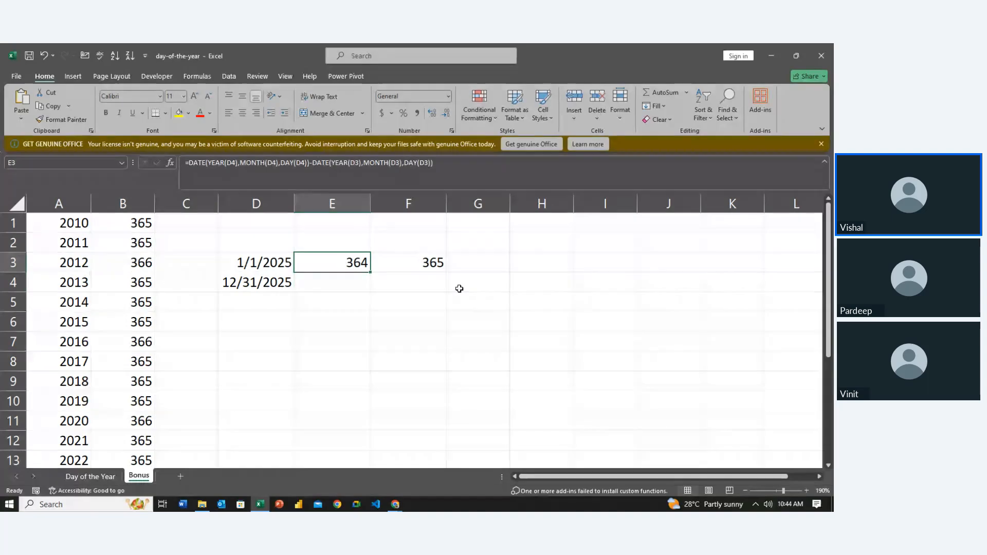
Step: Add +1 back to the end of the DATE formula in E3
key(F2)
text(+1)
key(Return)
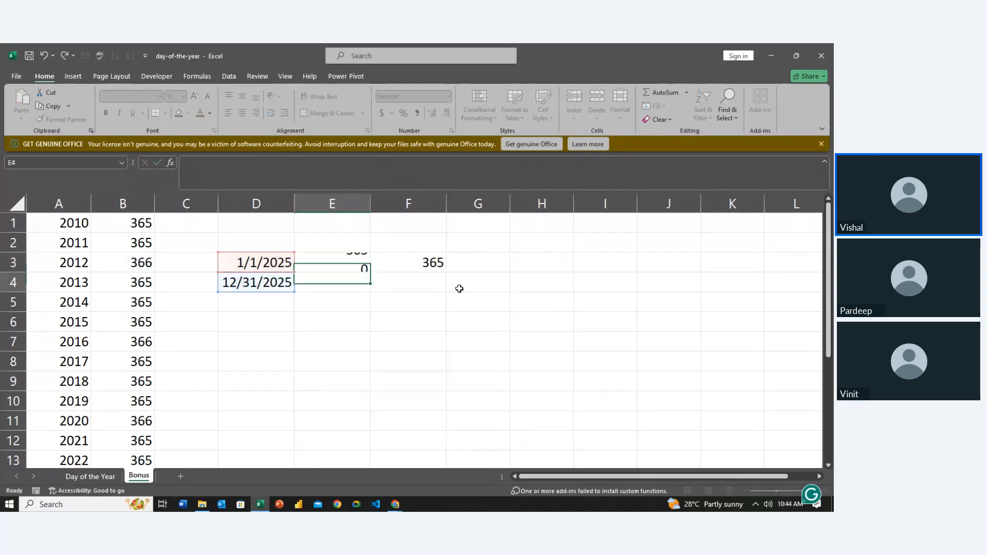
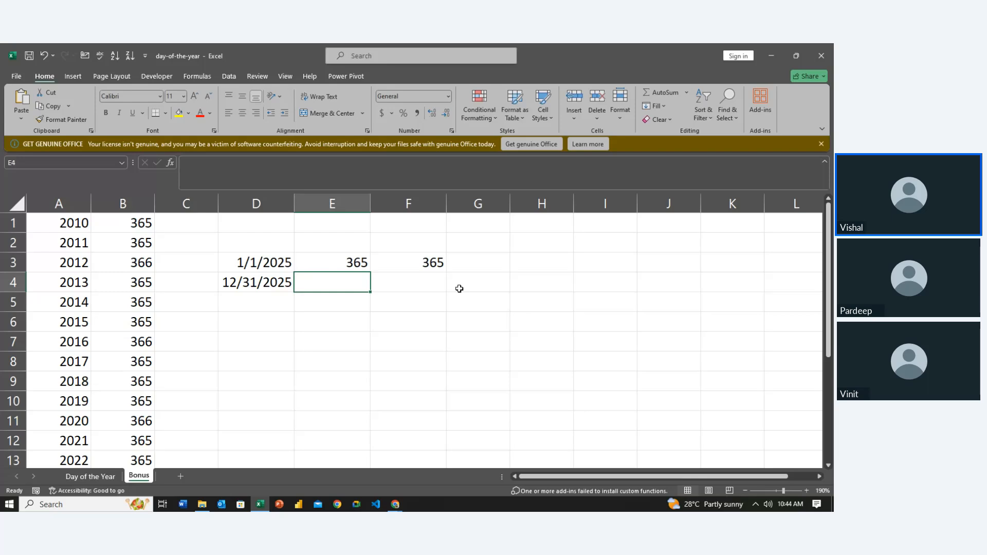
Step: Examine the DAYS formula in F3 beside the DATE result in E3
key(Right)
key(Up)
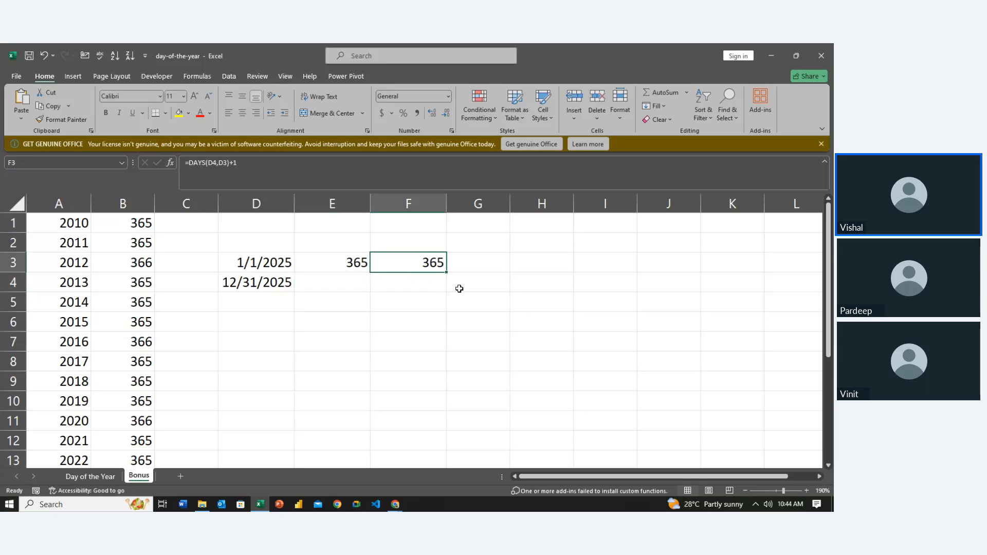
key(Up)
key(Left)
key(Right)
key(Down)
key(Down)
key(Left)
key(Up)
key(Up)
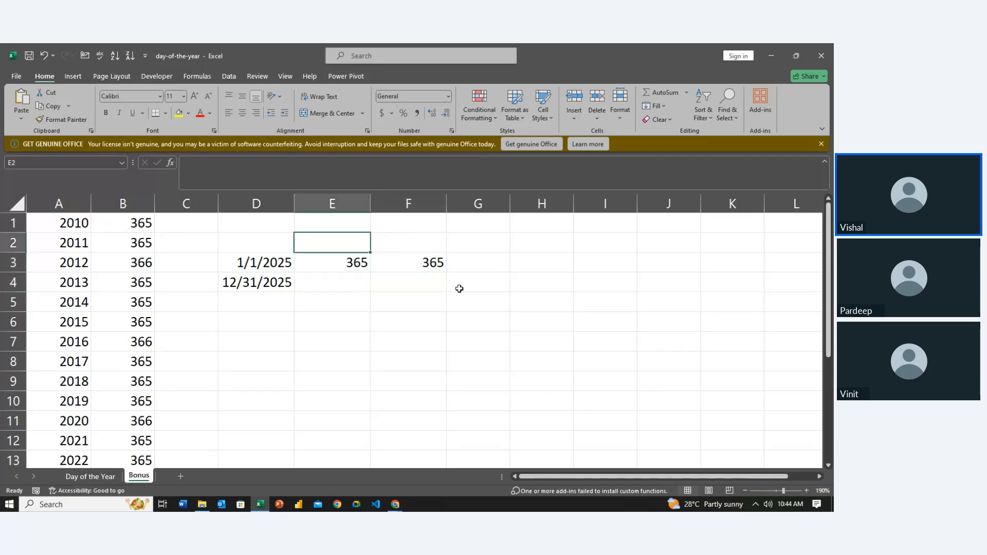
Step: Close the day-of-the-year workbook and open the days-between-dates workbook from the Date And Time folder
click(821, 56)
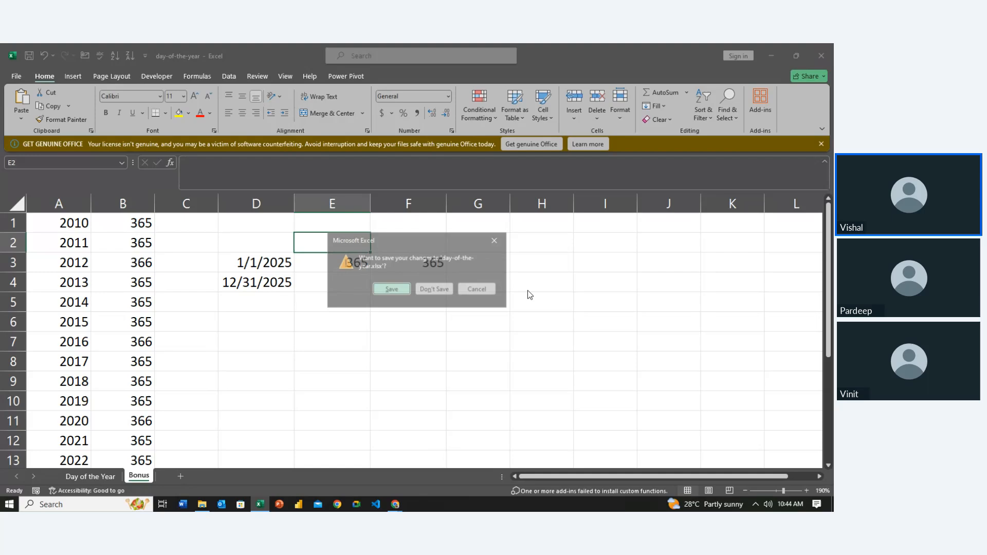
click(421, 289)
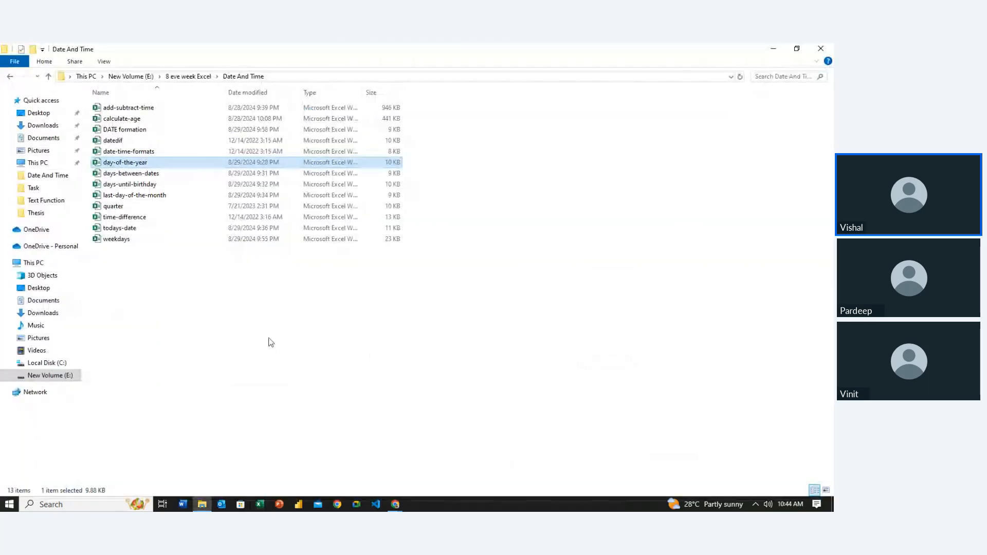
key(Down)
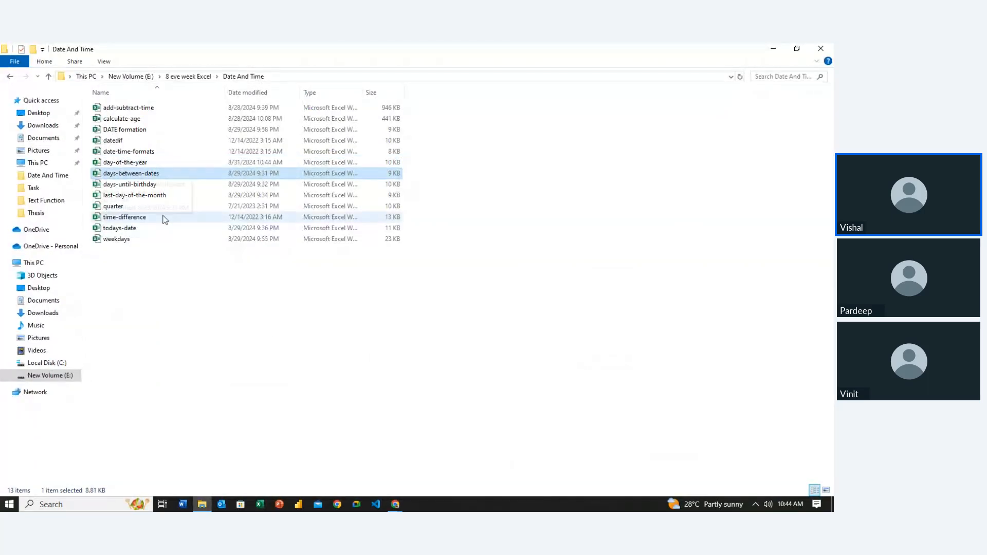
key(Return)
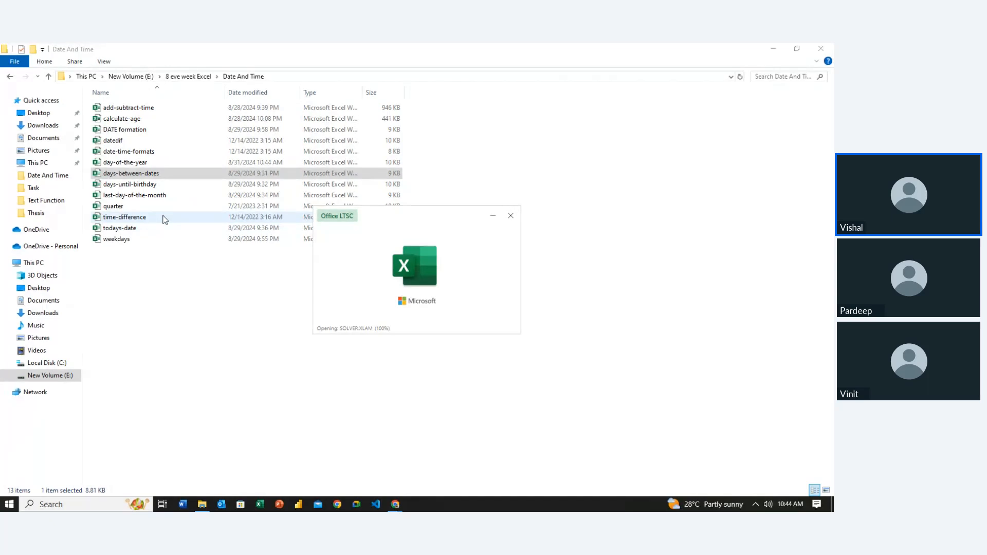
Step: Clear the existing formulas from C4:C7
key(Left)
key(Up)
key(Up)
key(Right)
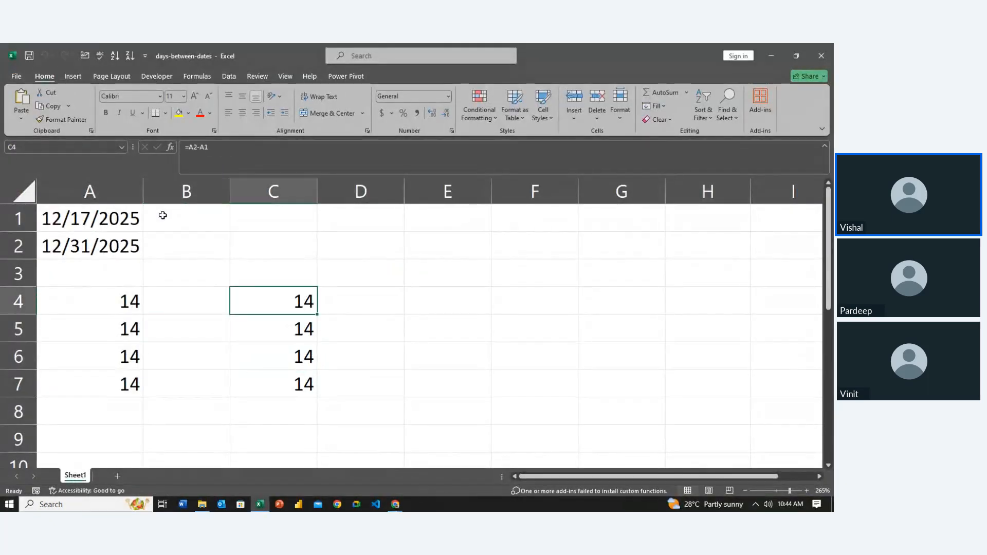
key(shift+Down)
key(shift+Down)
key(shift+Down)
key(Delete)
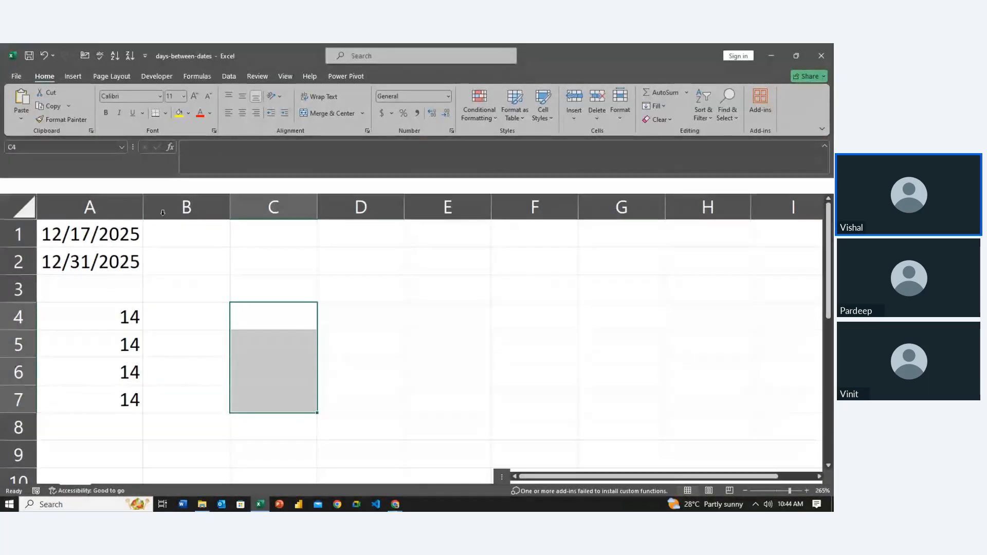
Step: Enter =A2-A1 in C4 to calculate the days between the two dates
key(Left)
key(Left)
key(Right)
key(Right)
key(Right)
key(Left)
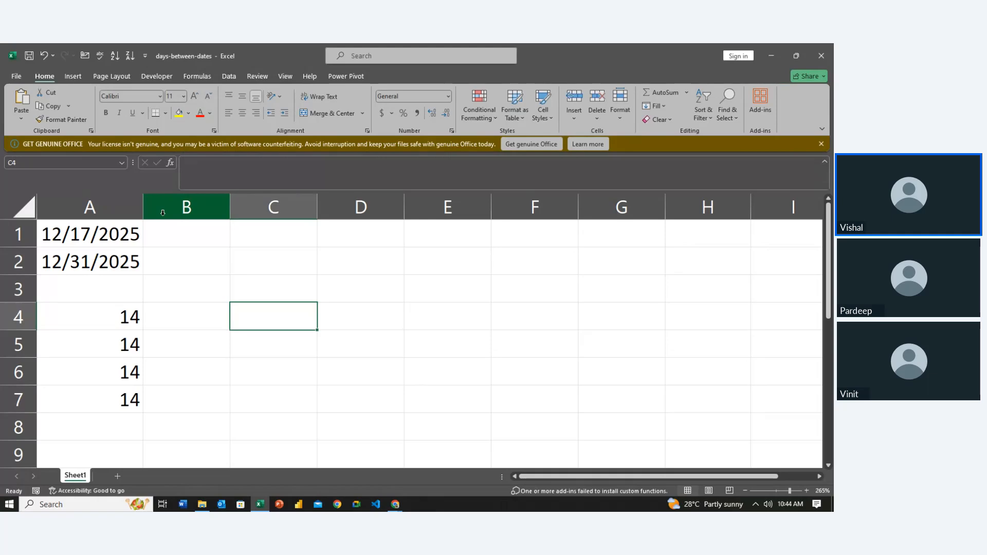
text(=)
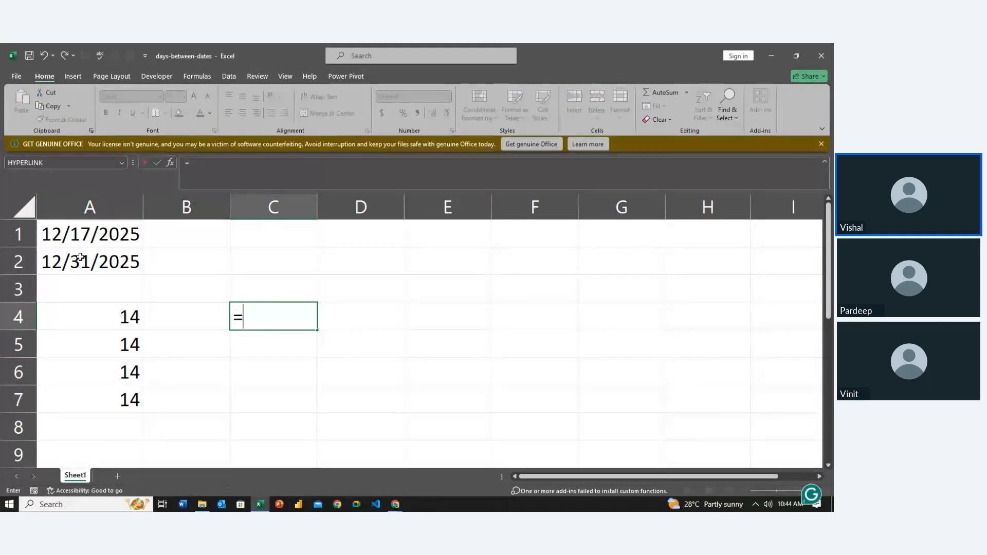
click(80, 257)
text(-)
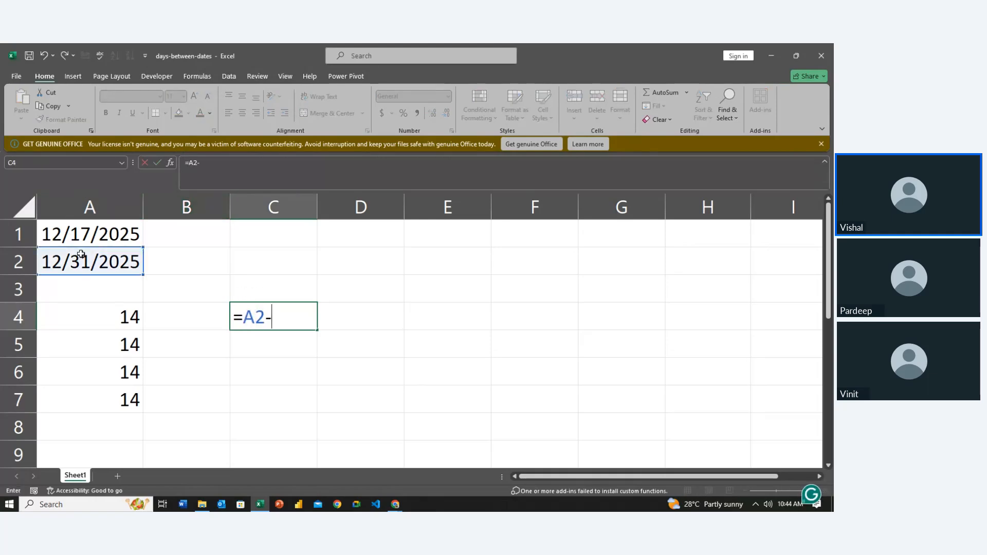
click(98, 238)
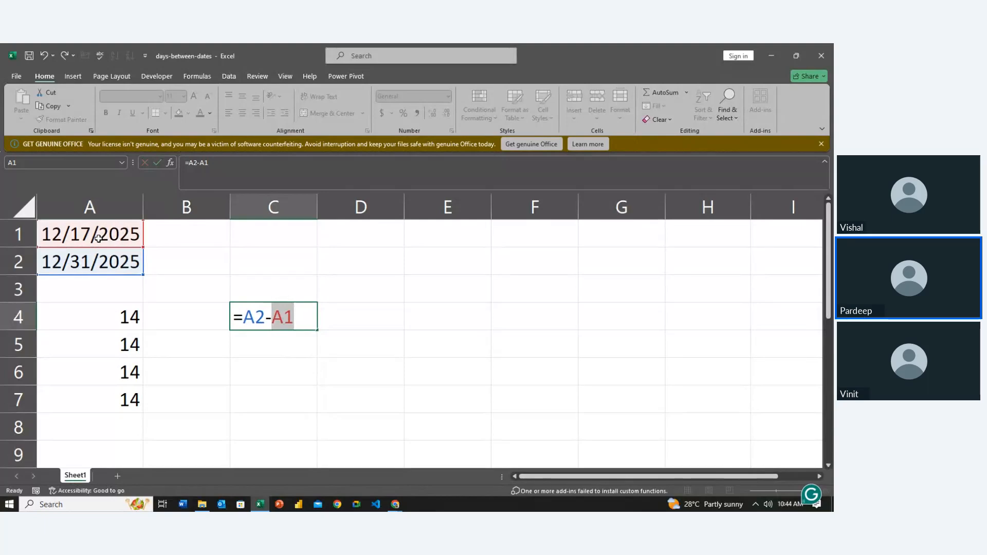
key(ctrl+Return)
Step: Enter =DATEDIF(A1,A2,"md") in C5 to get the day difference between the two dates
key(Down)
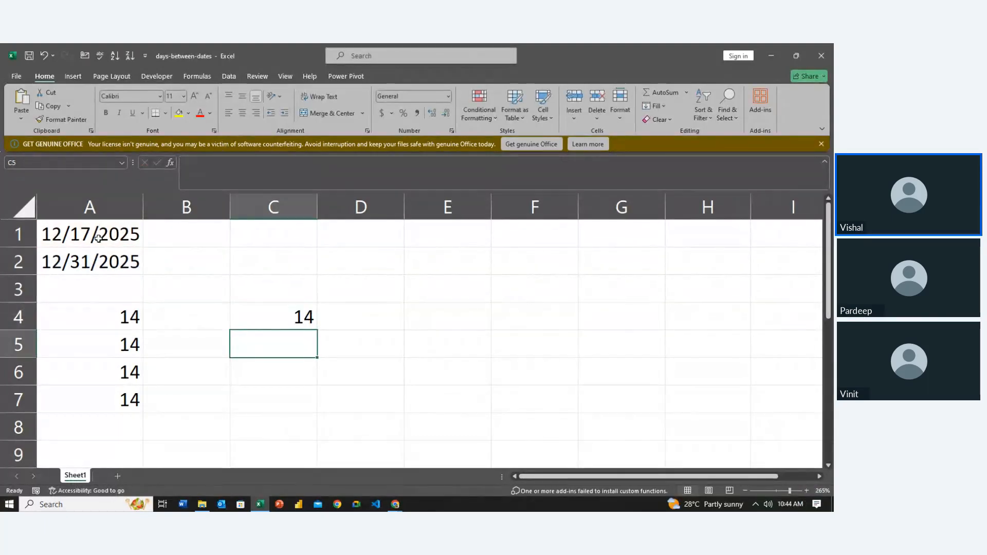
text(=date)
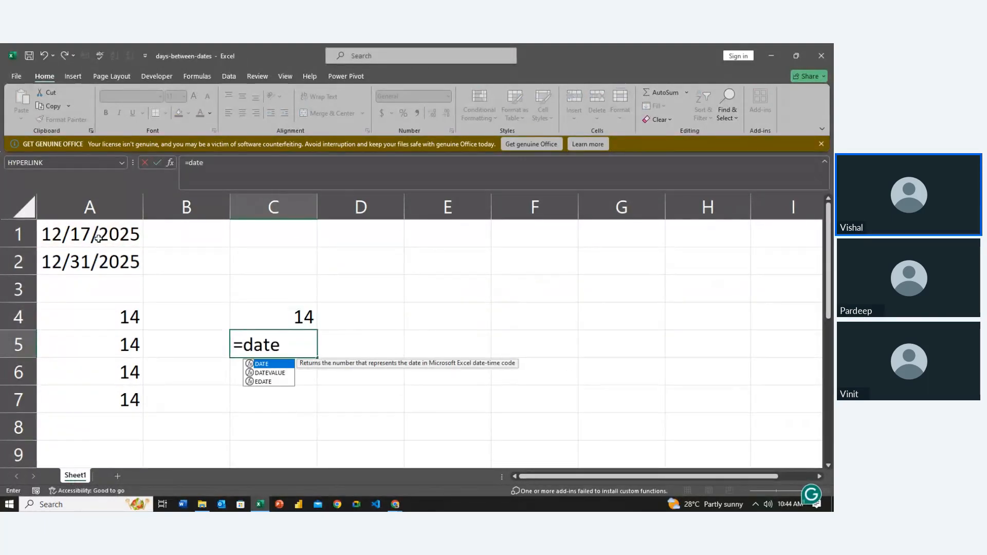
text(dif)
key(Tab)
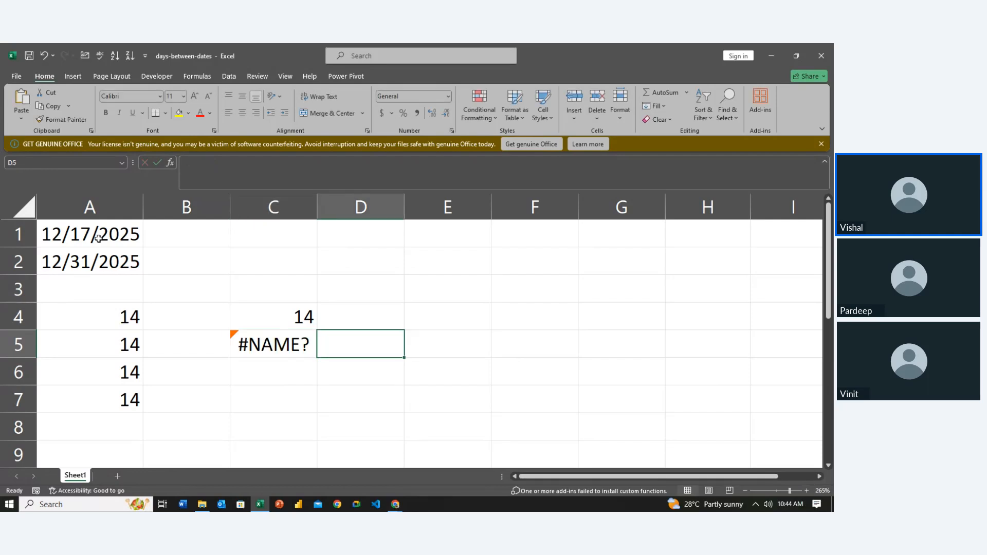
key(Left)
key(F2)
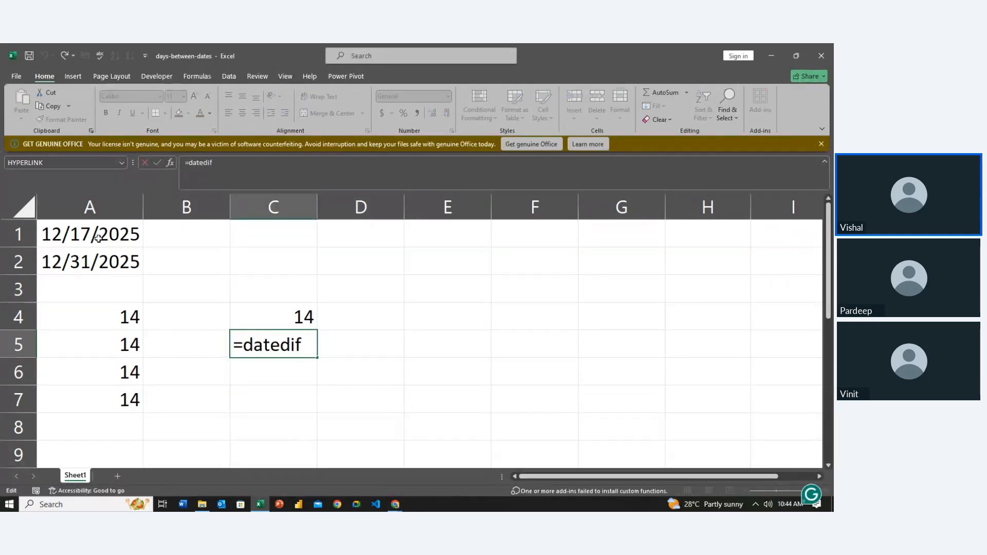
text(()
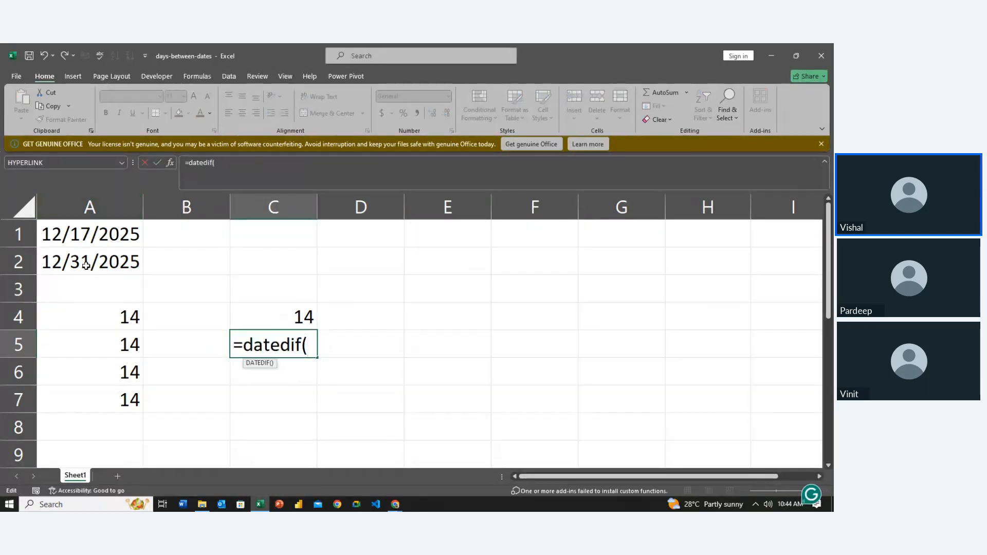
click(92, 240)
text(,)
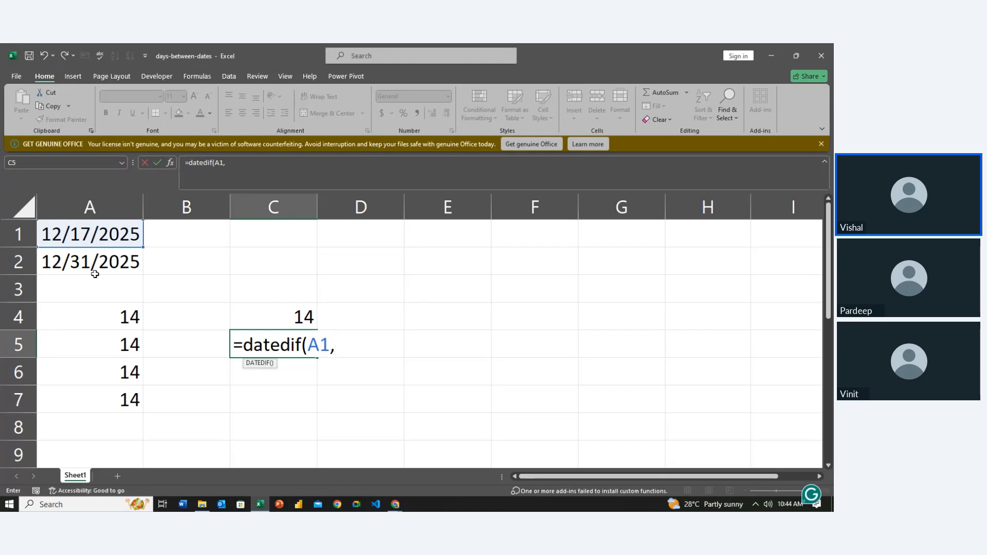
click(97, 261)
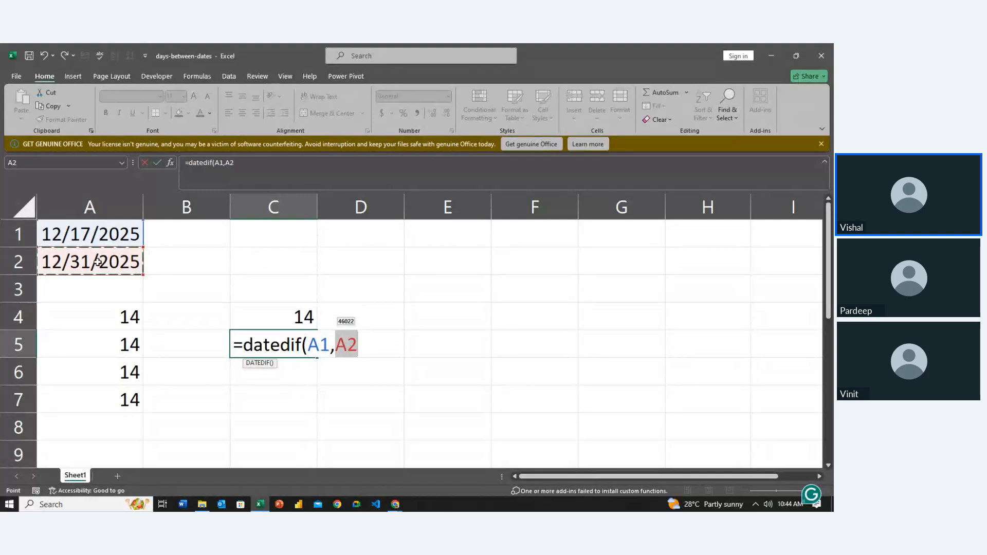
text(,"md"))
key(Return)
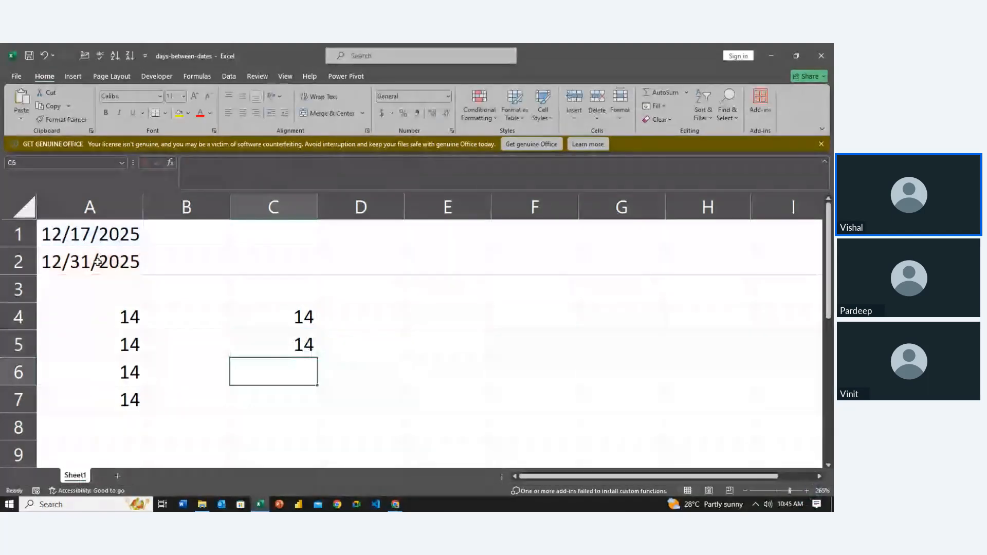
key(Up)
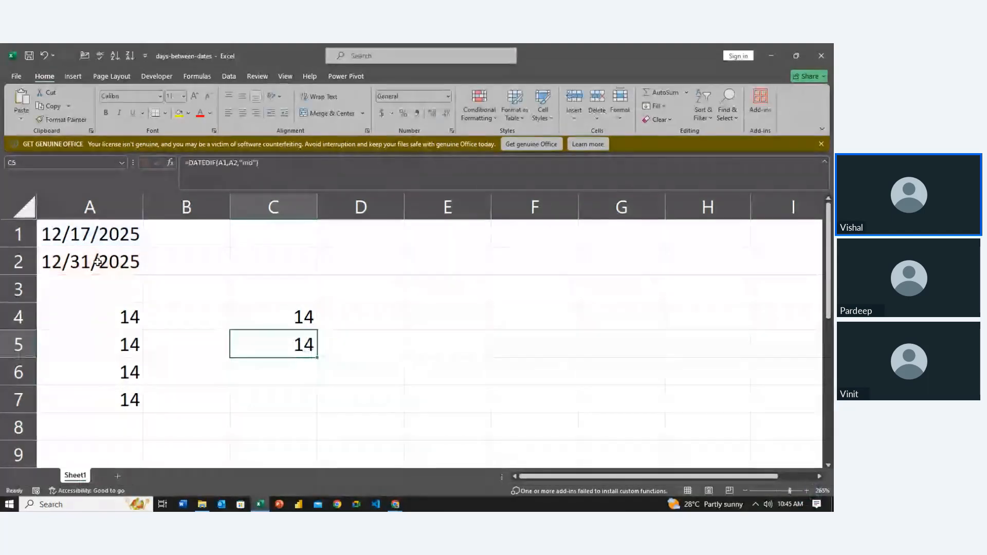
Step: Enter a DAYS formula in C6 with A2 as the end date and A1 as the start date
key(Down)
text(=day)
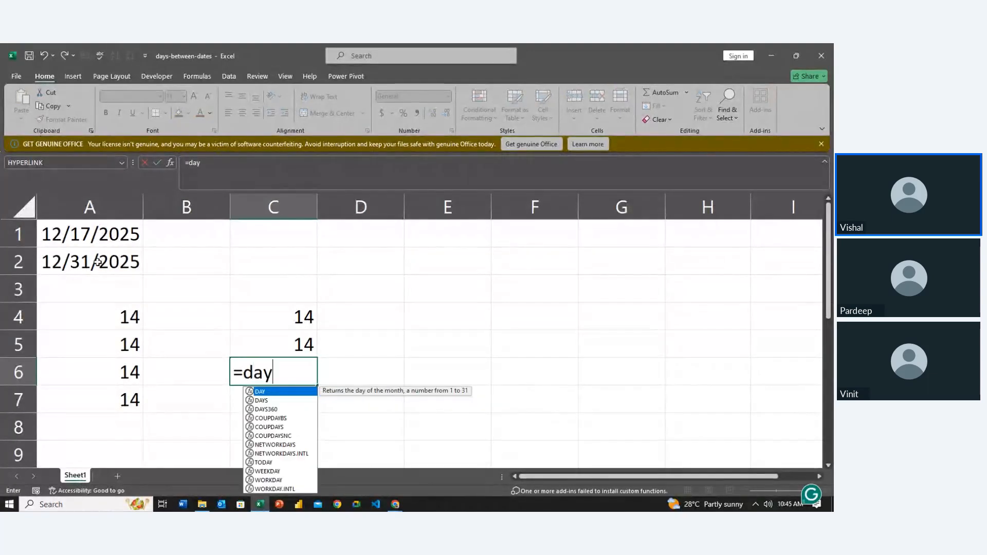
text(s)
key(Tab)
click(72, 265)
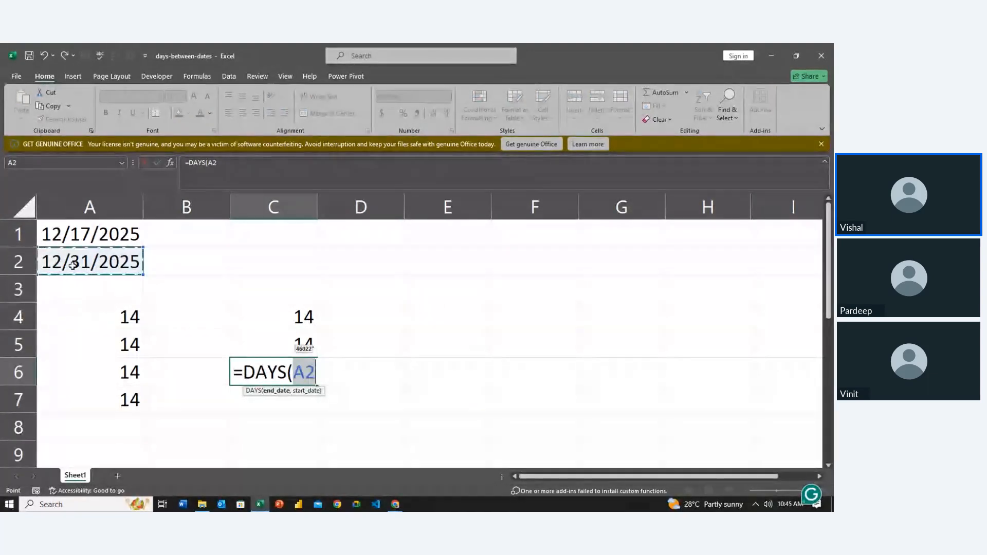
text(,)
click(87, 232)
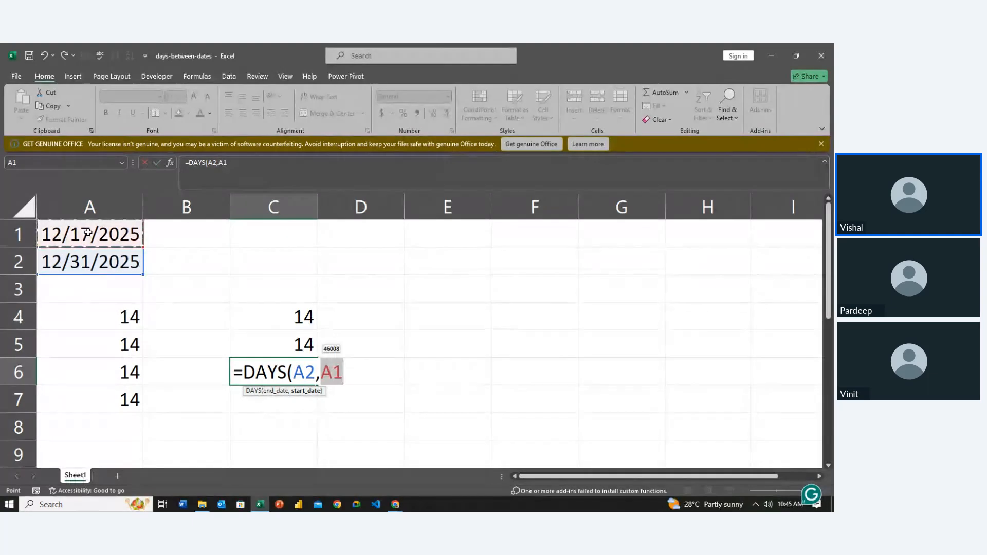
key(Return)
key(Up)
key(Down)
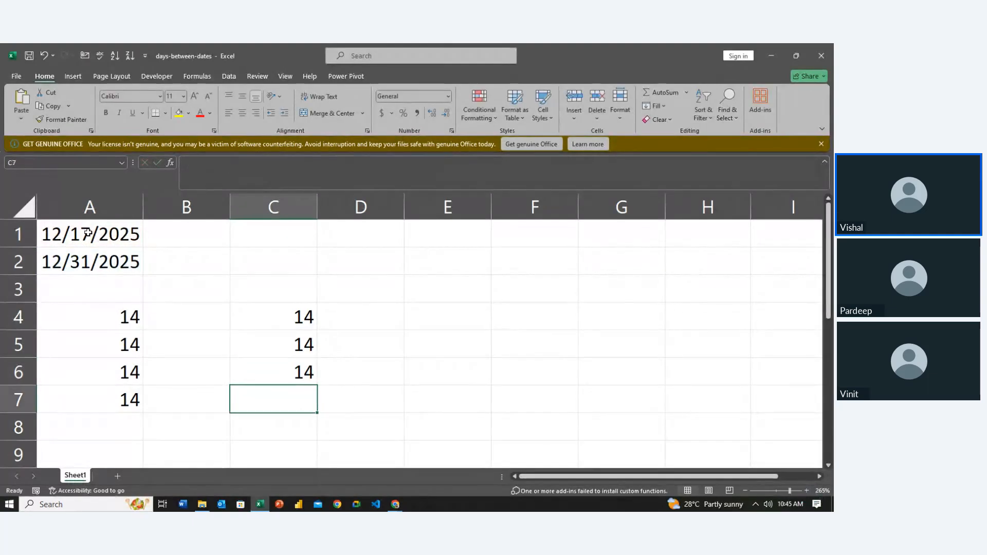
Step: Copy the formula =DATE(2025,12,31)-DATE(2025,12,17) from A7 into C7 and open it for editing
key(Left)
key(Left)
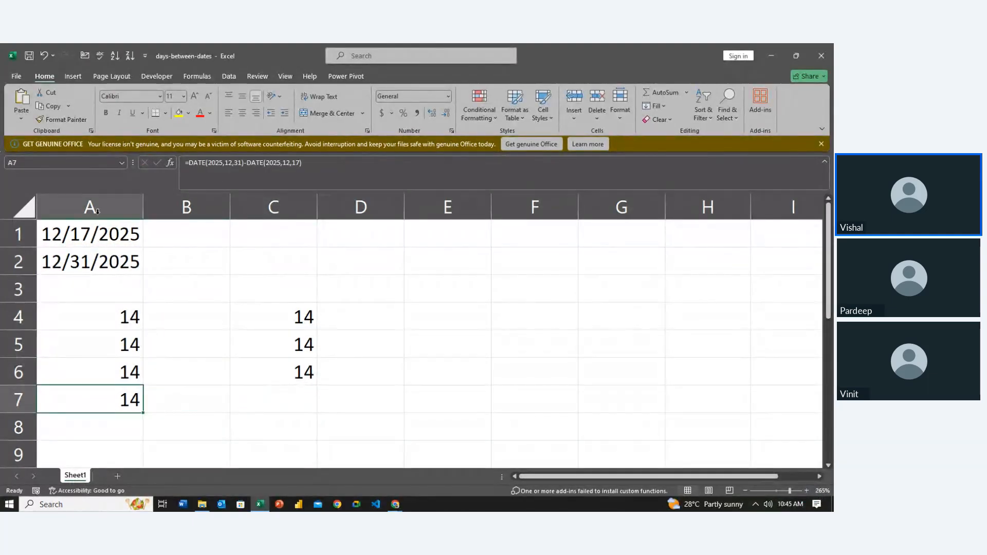
drag(304, 162, 187, 159)
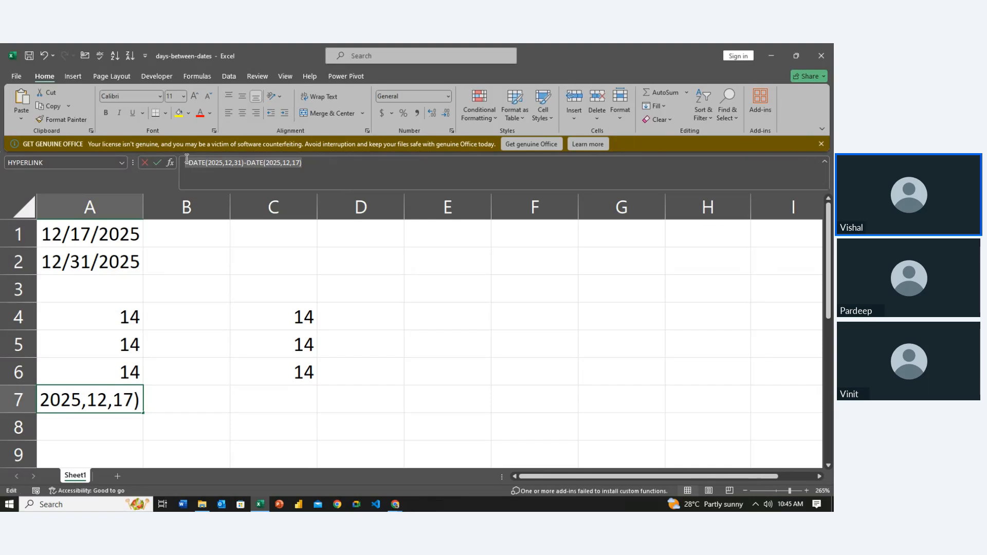
click(301, 396)
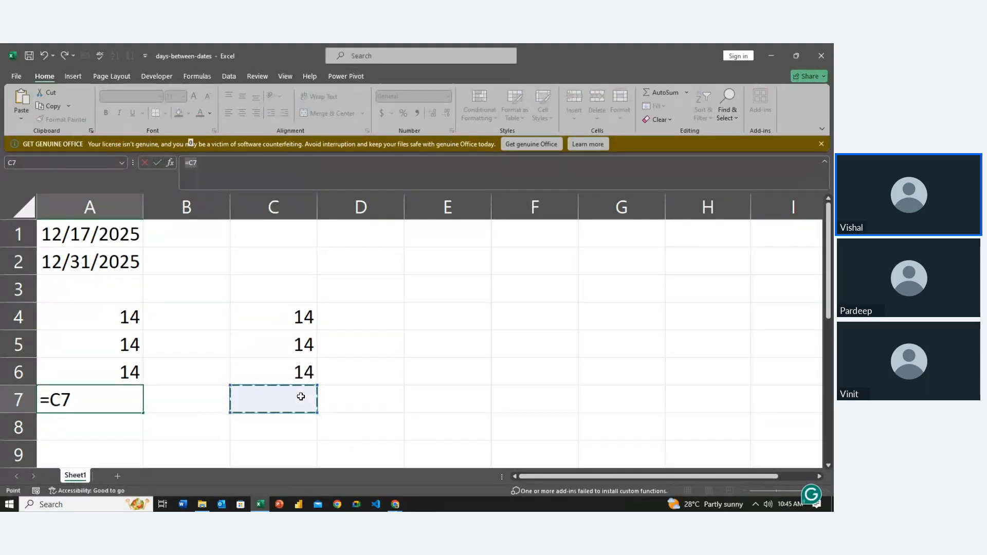
key(Tab)
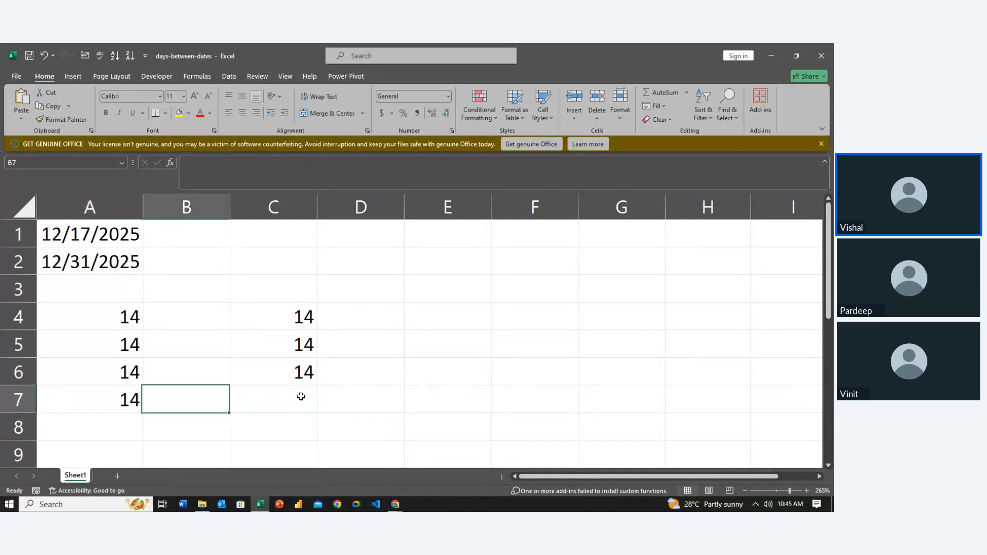
click(301, 396)
key(ctrl+v)
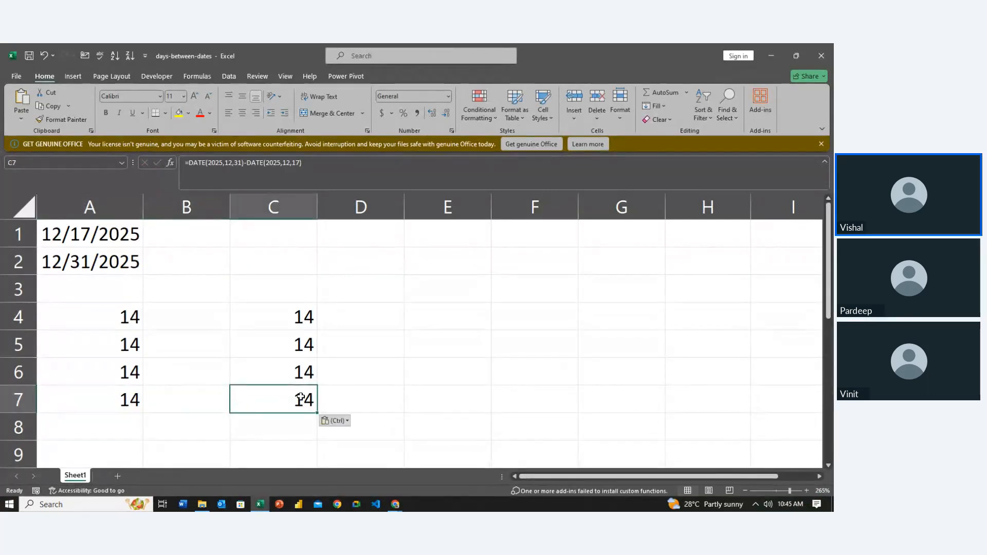
key(F2)
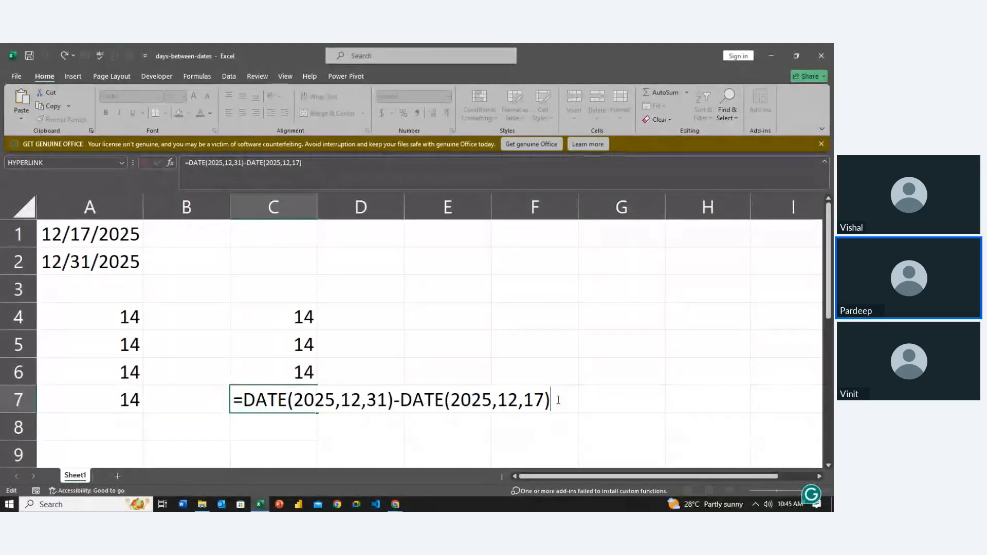
Step: Commit the DATE subtraction formula in C7, and close the days-between-dates workbook with its changes saved
key(Return)
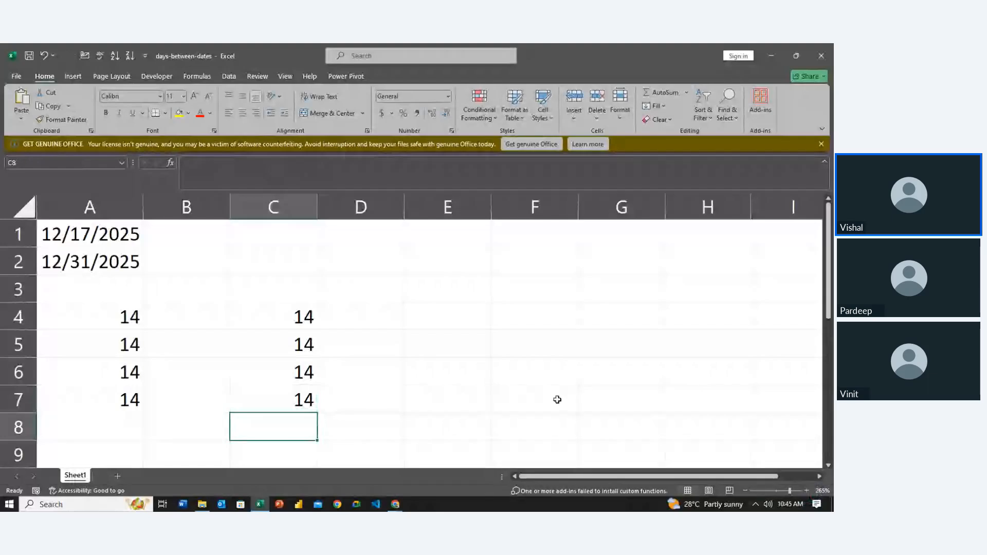
click(545, 388)
key(Left)
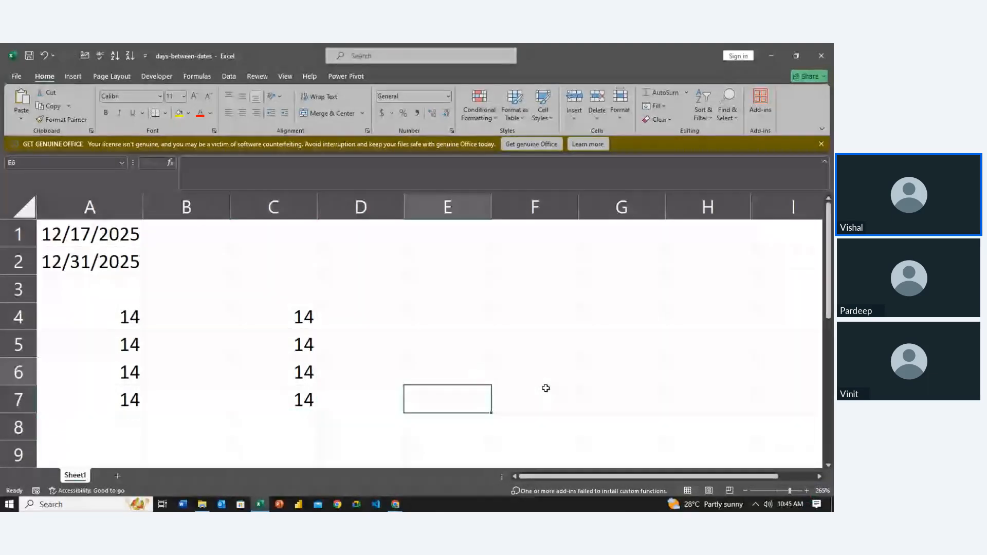
key(Right)
key(Up)
key(Up)
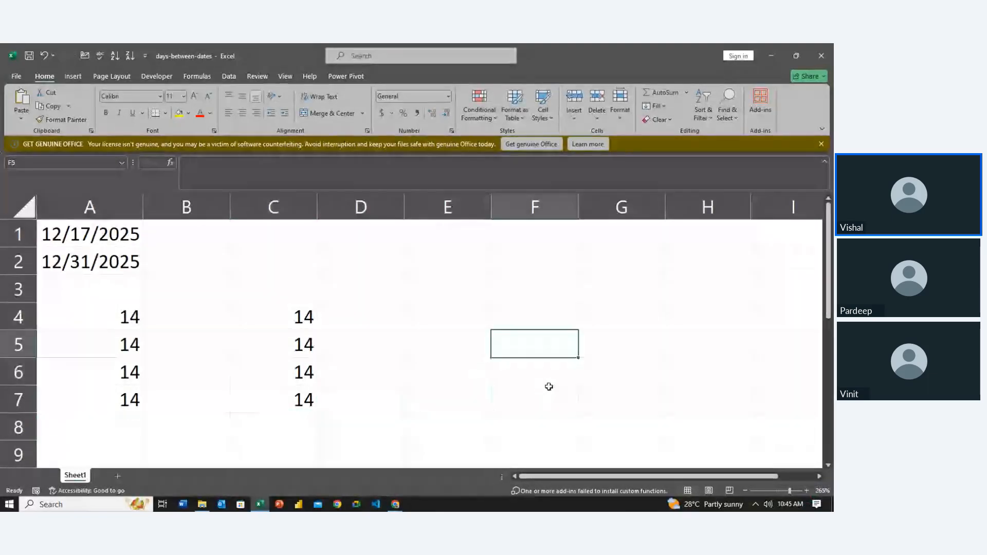
click(830, 51)
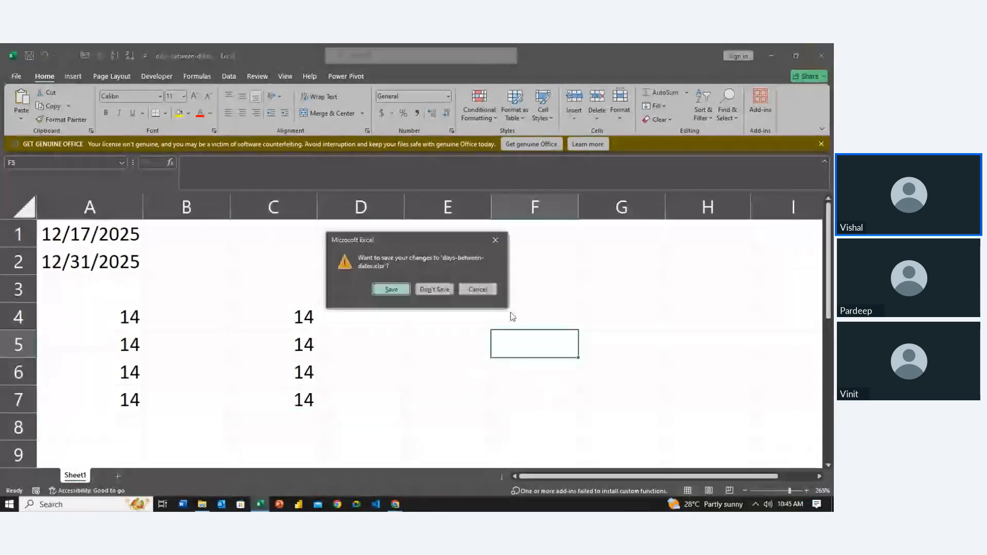
click(391, 289)
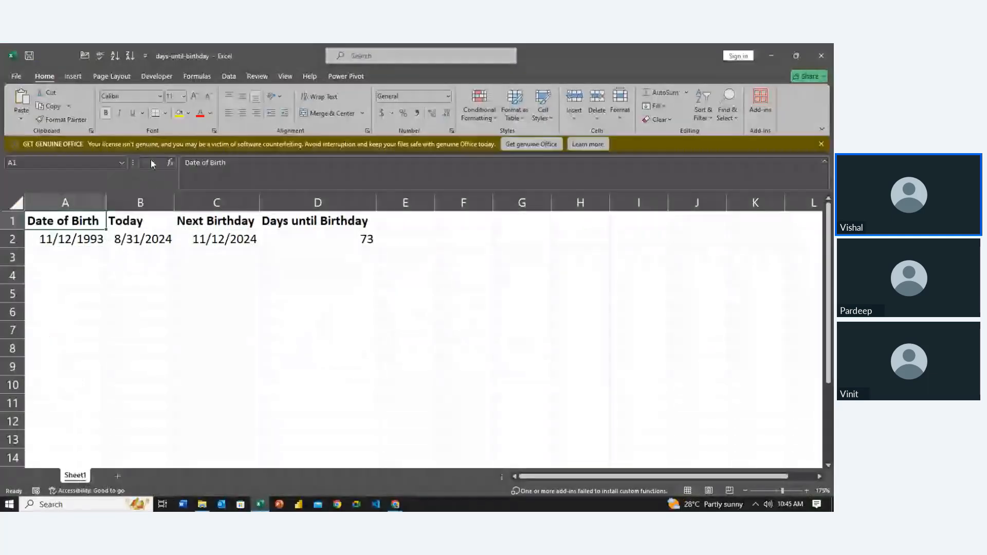
Step: Examine the formulas behind Today, Next Birthday and Days until Birthday in row 2 of the days-until-birthday workbook
key(Down)
key(Right)
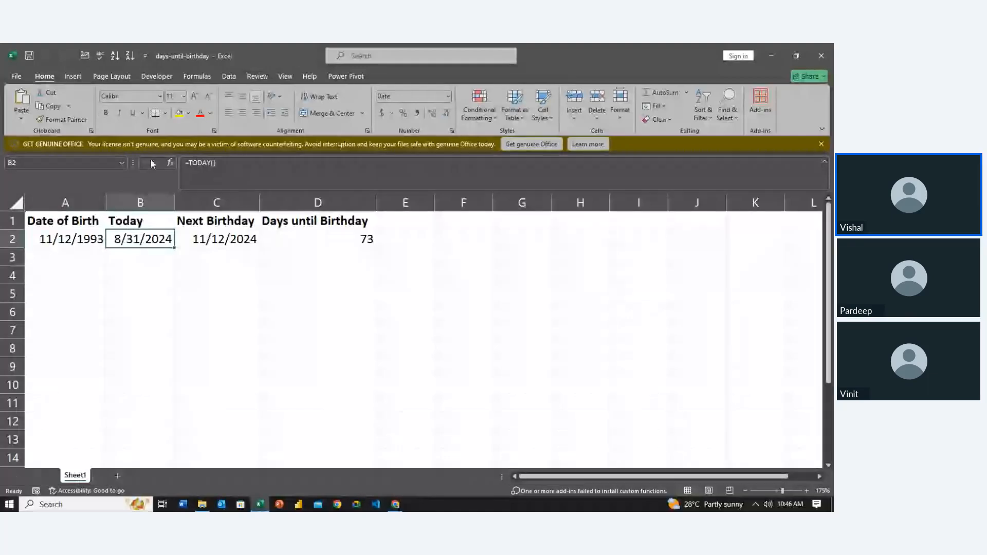
key(Right)
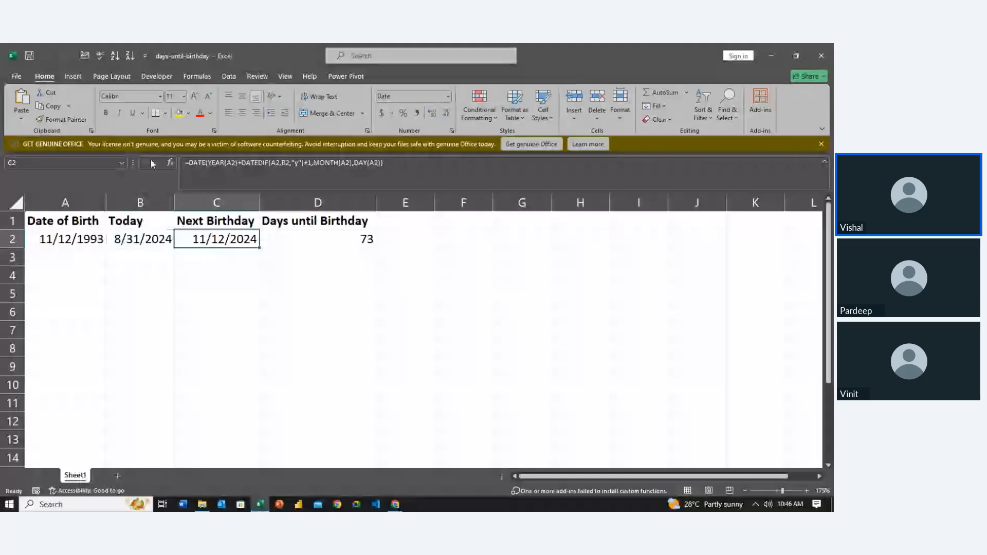
key(Right)
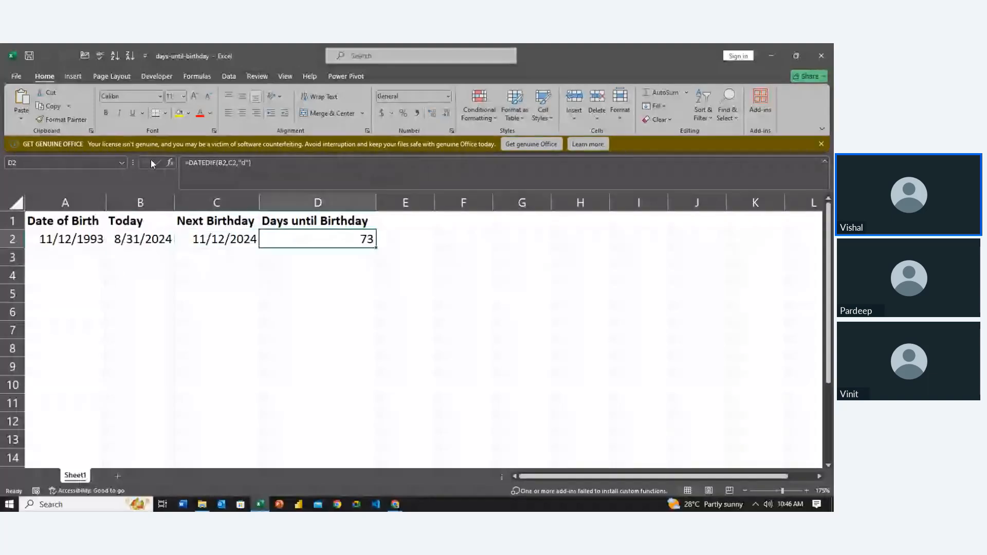
key(Left)
key(Right)
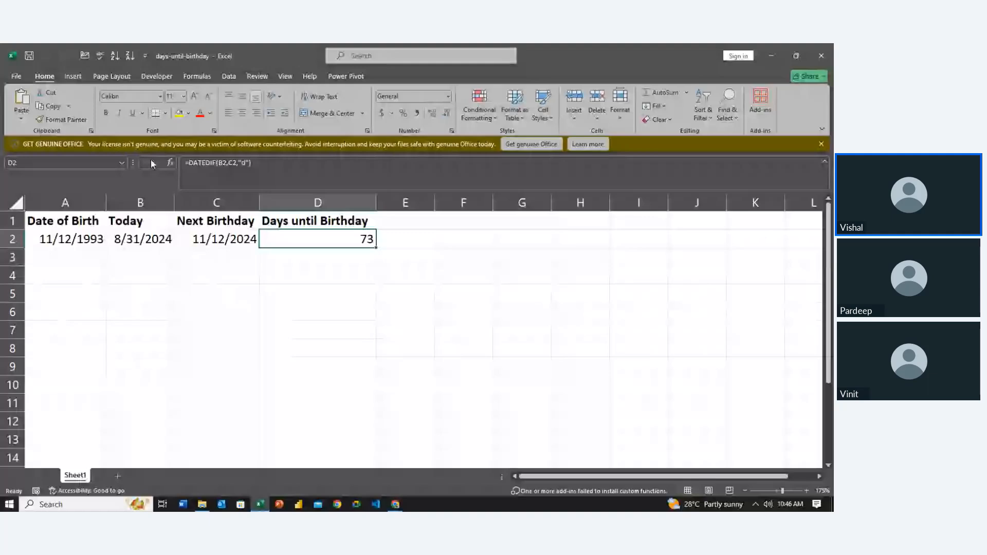
key(Down)
key(Up)
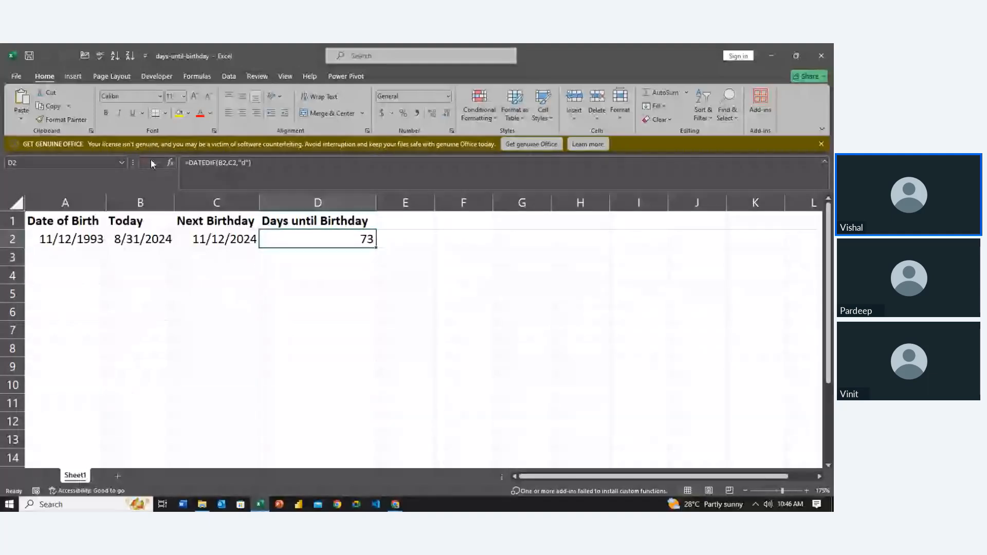
key(F2)
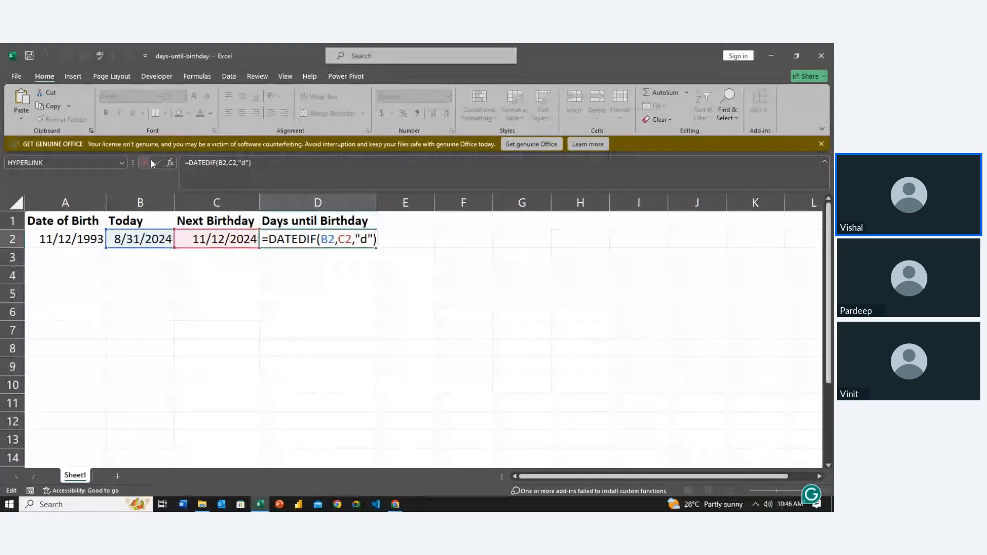
click(152, 162)
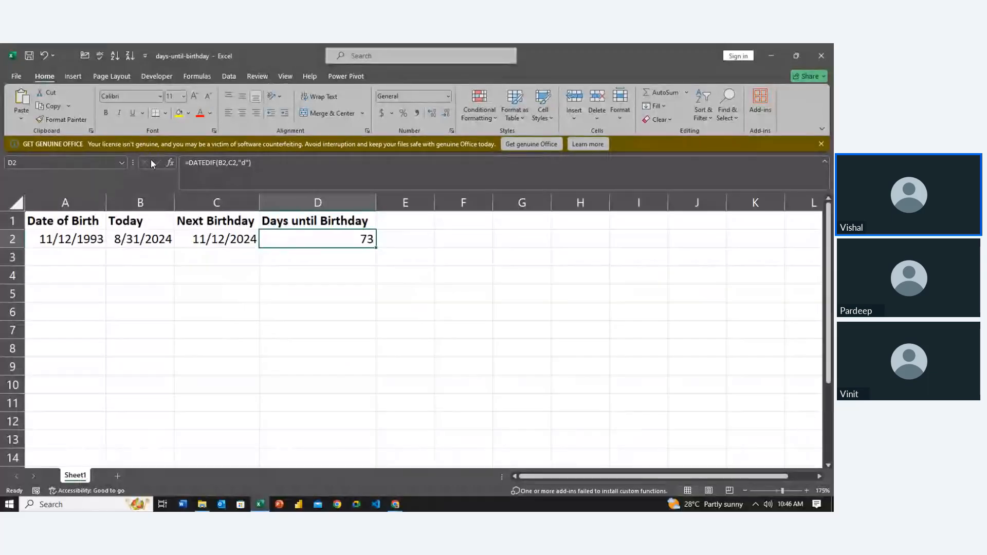
Step: Close the days-until-birthday workbook with its changes saved and open last-day-of-the-month from the Date And Time folder
click(821, 47)
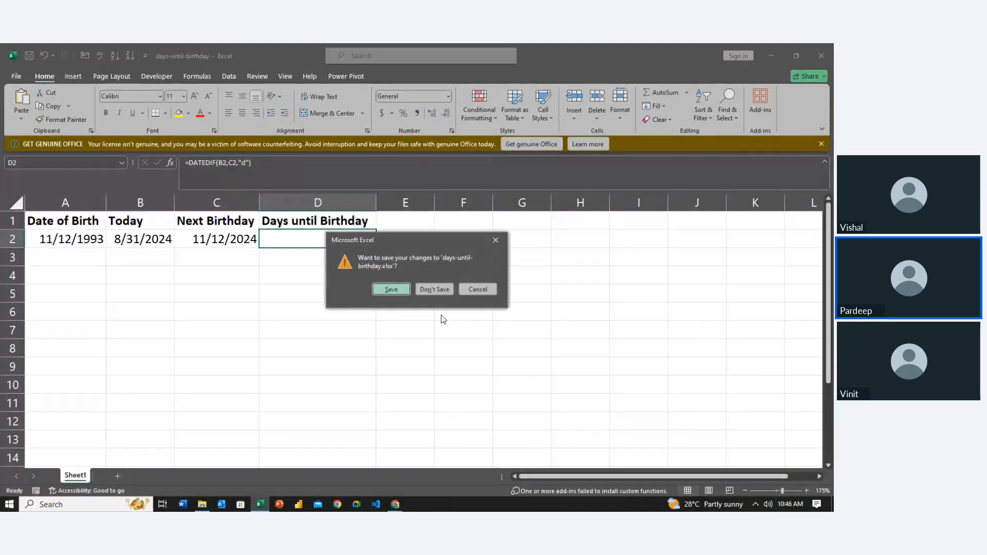
click(392, 290)
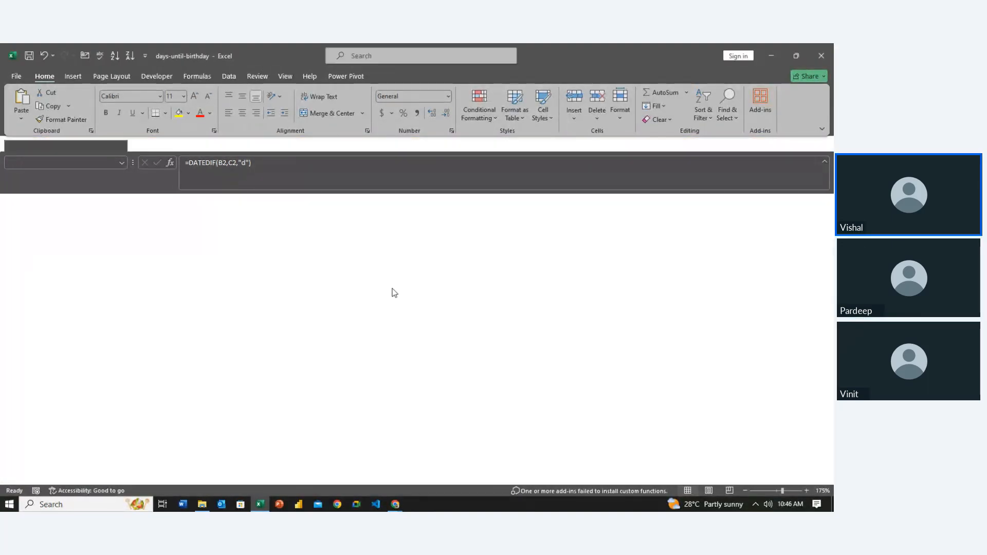
key(Down)
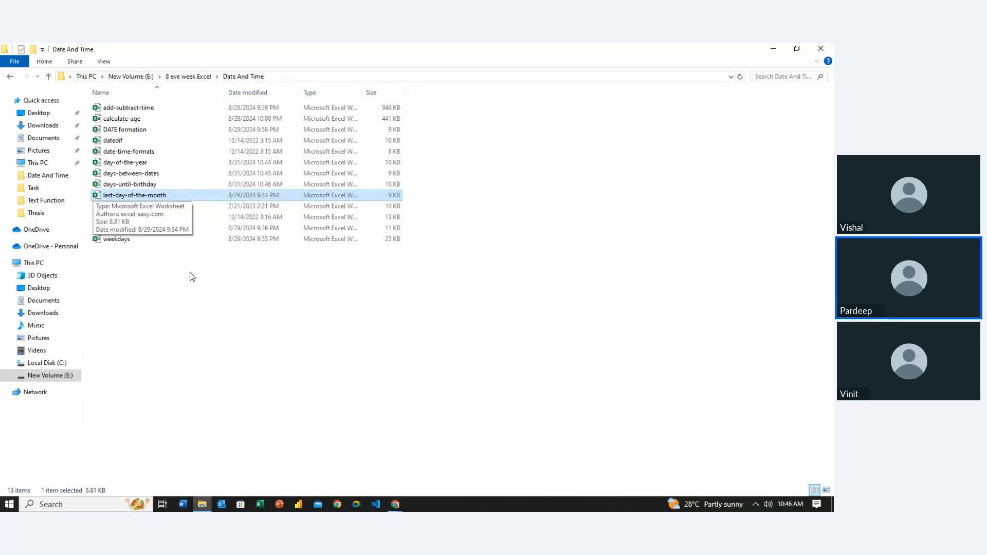
key(Return)
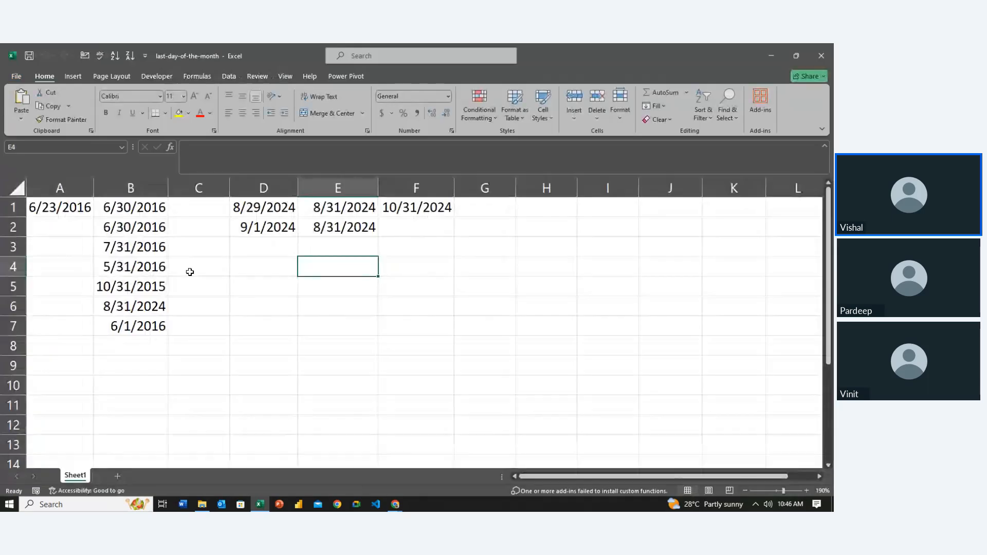
Step: Clear the existing EOMONTH formulas from cells E1, E2 and F1
click(301, 247)
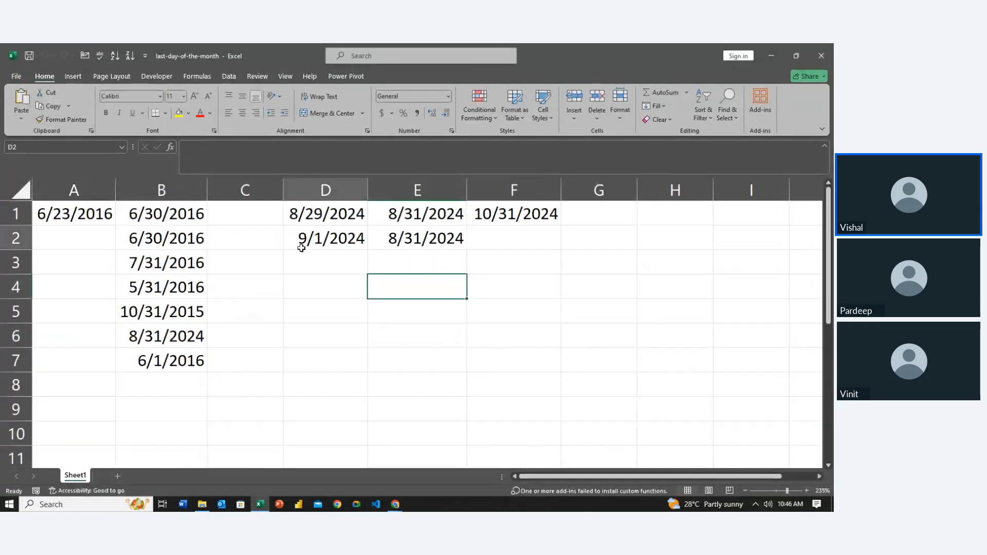
key(Up)
key(Right)
key(Left)
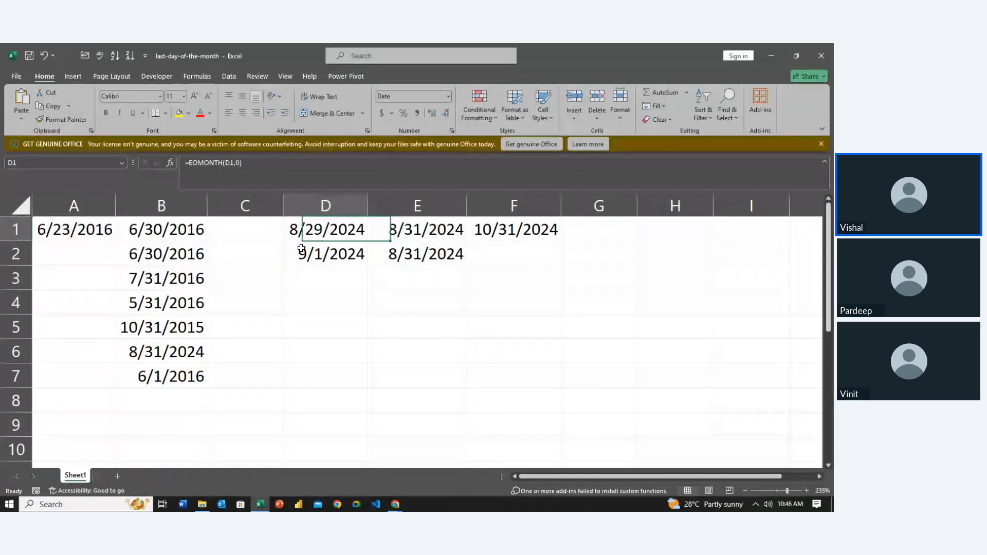
key(Right)
key(shift+Down)
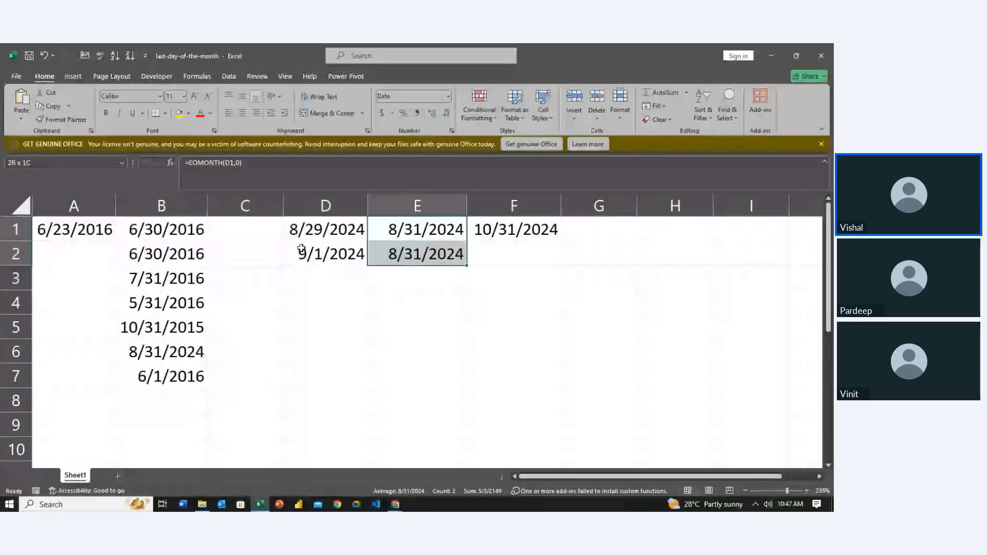
key(F2)
key(Down)
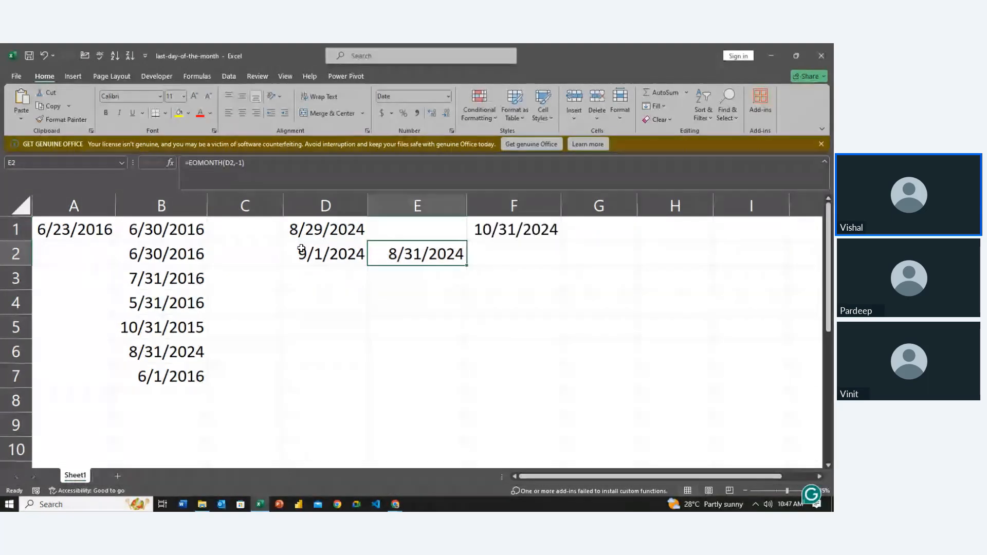
key(Delete)
key(Up)
key(Right)
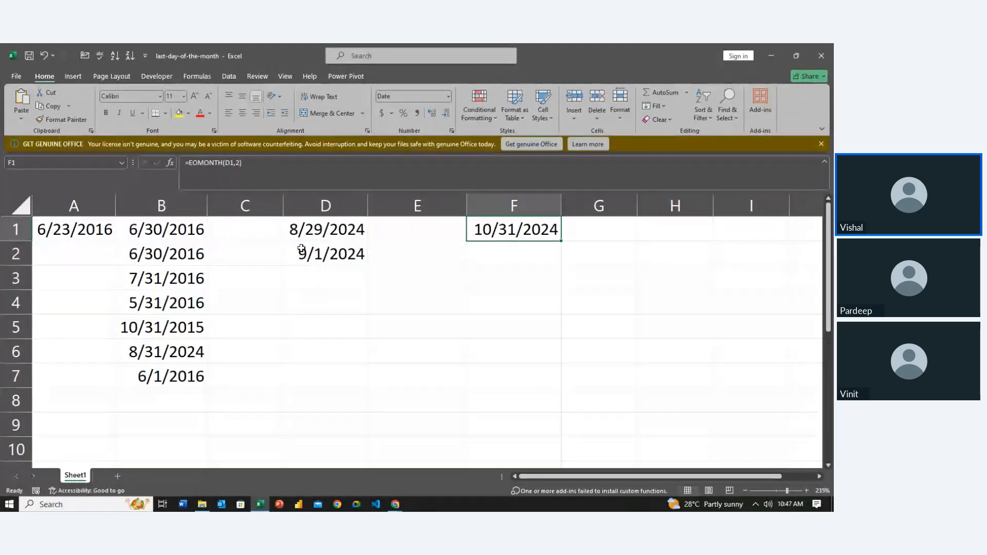
key(Delete)
Step: Enter =EOMONTH(D1,0) in E1 to get the last day of the month for the date in D1
key(Left)
key(Left)
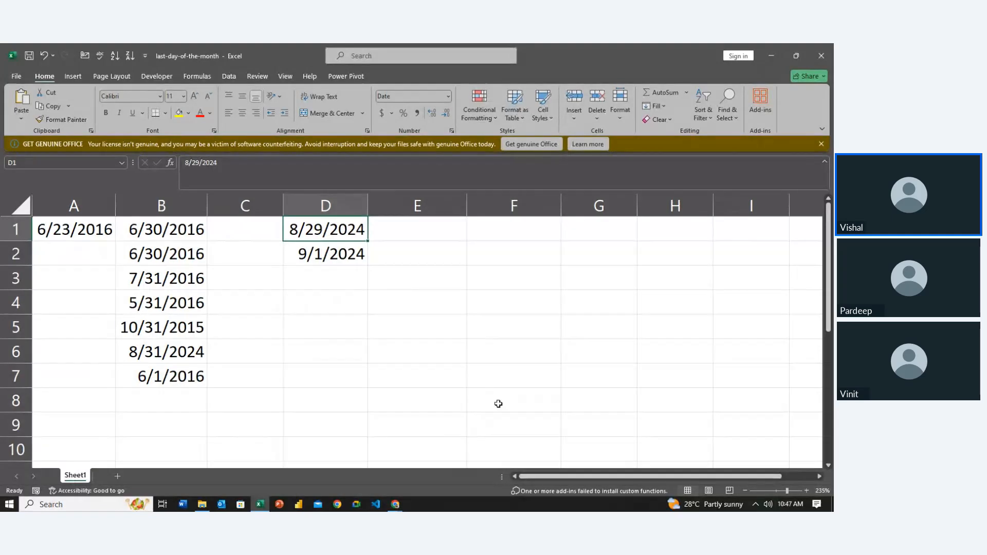
key(Right)
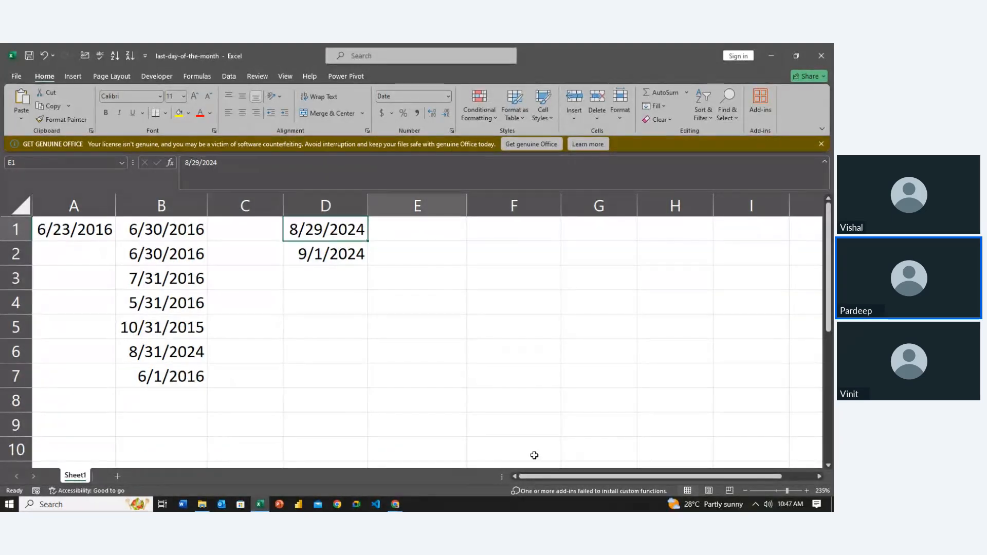
text(=)
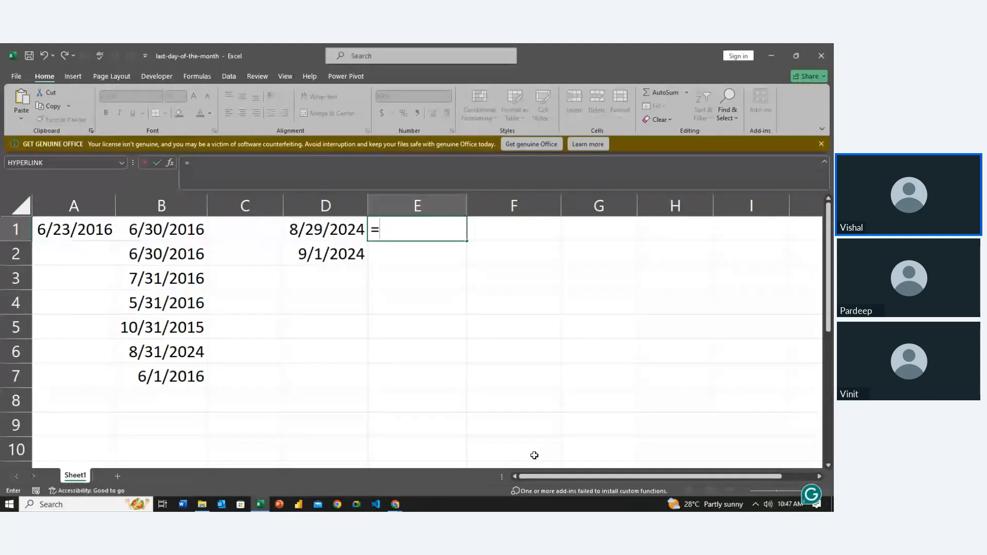
text(eo)
key(Tab)
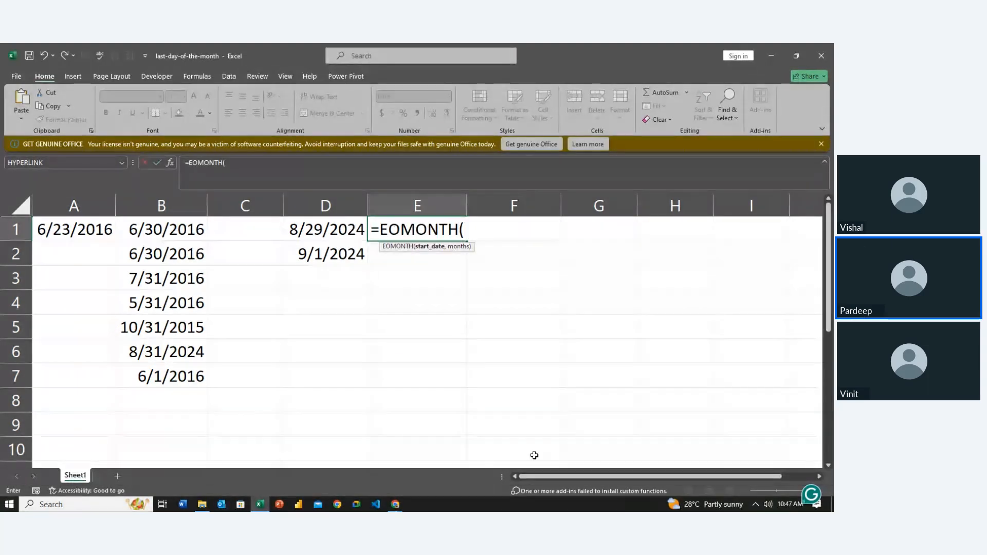
drag(425, 302, 332, 228)
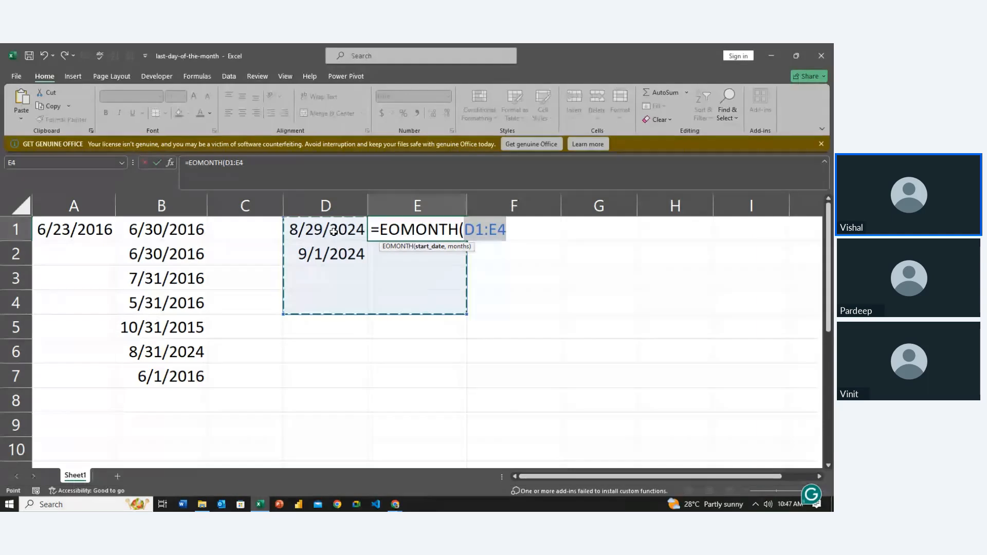
click(332, 230)
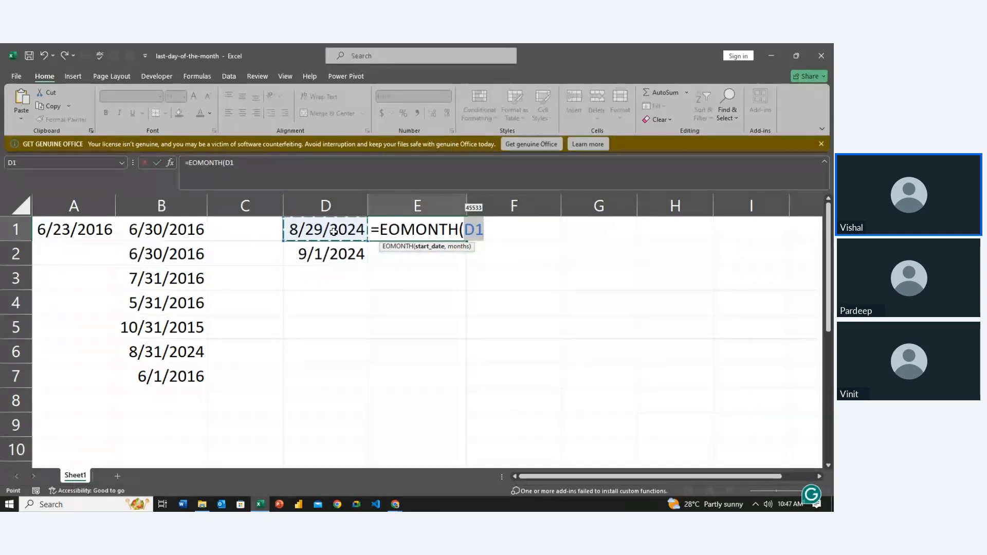
text(,0)
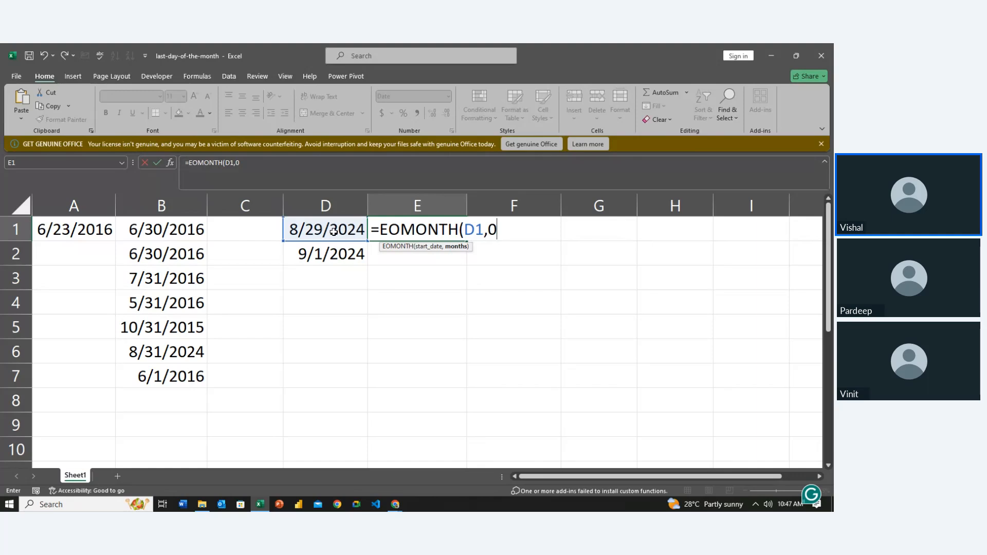
key(Return)
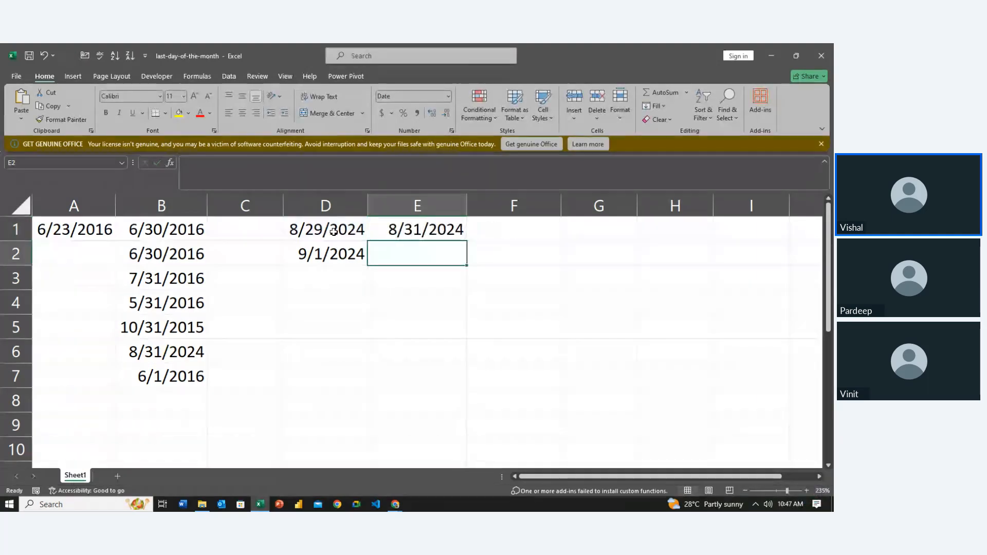
Step: Enter =EOMONTH(D2,0) in E2 to get the last day of the month for the date in D2
key(Up)
key(Down)
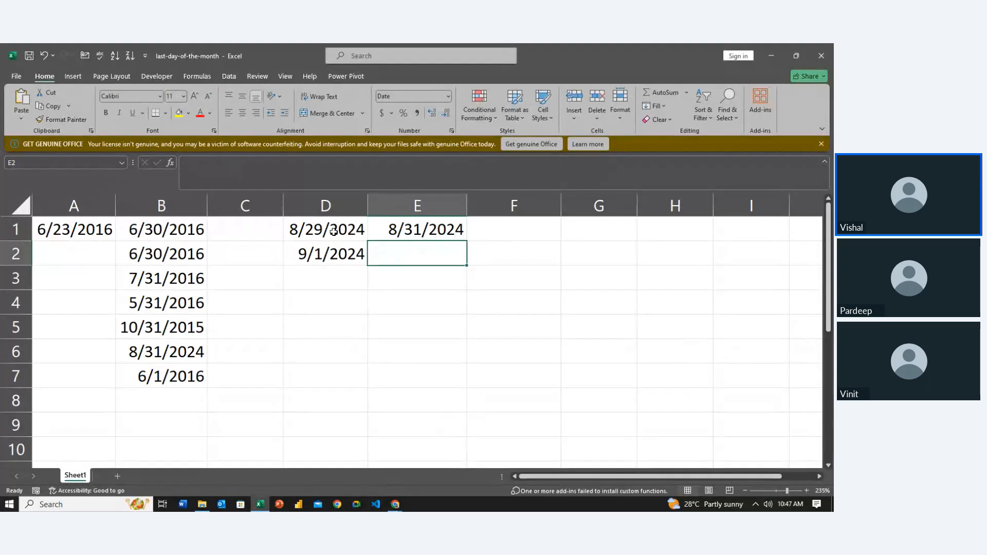
key(Left)
key(Right)
text(=eo)
key(Tab)
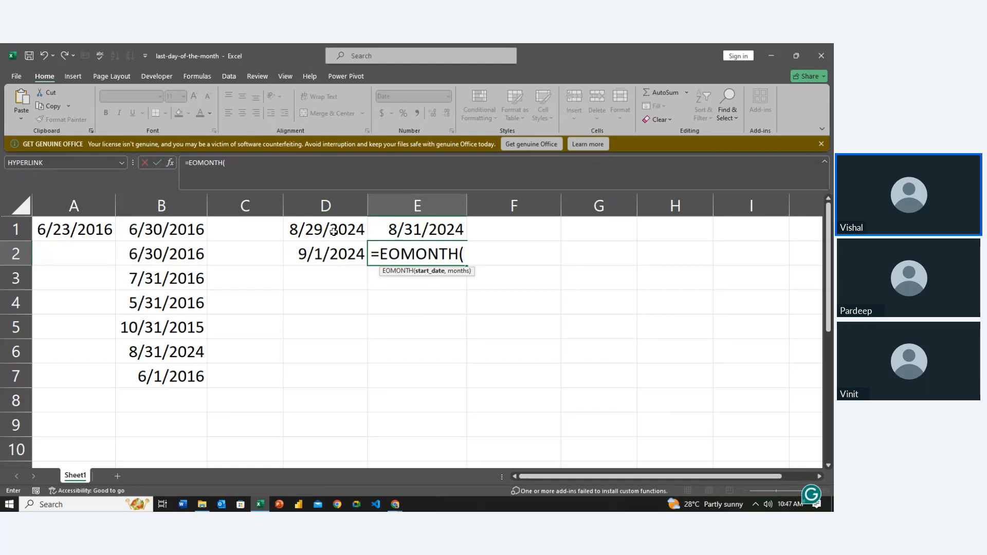
click(329, 254)
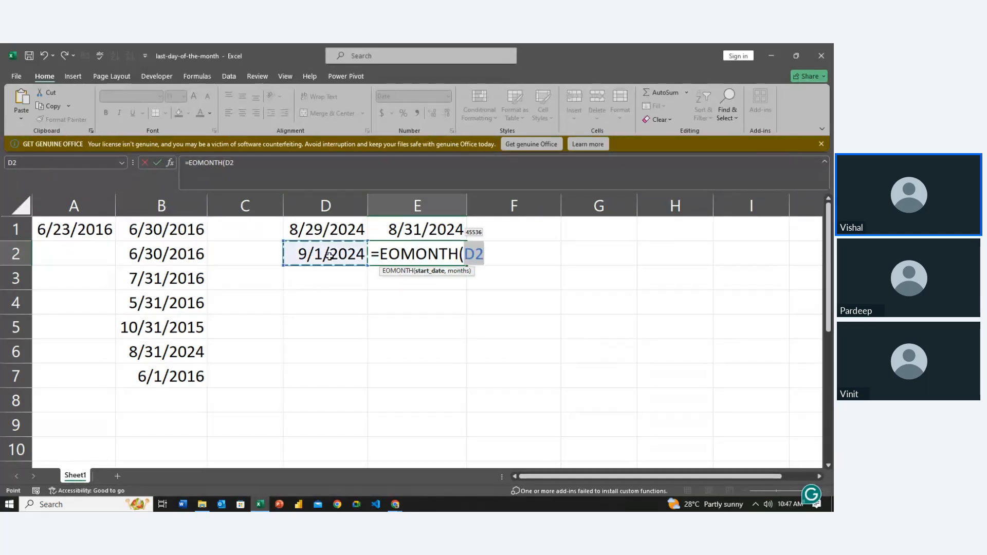
text(,0)
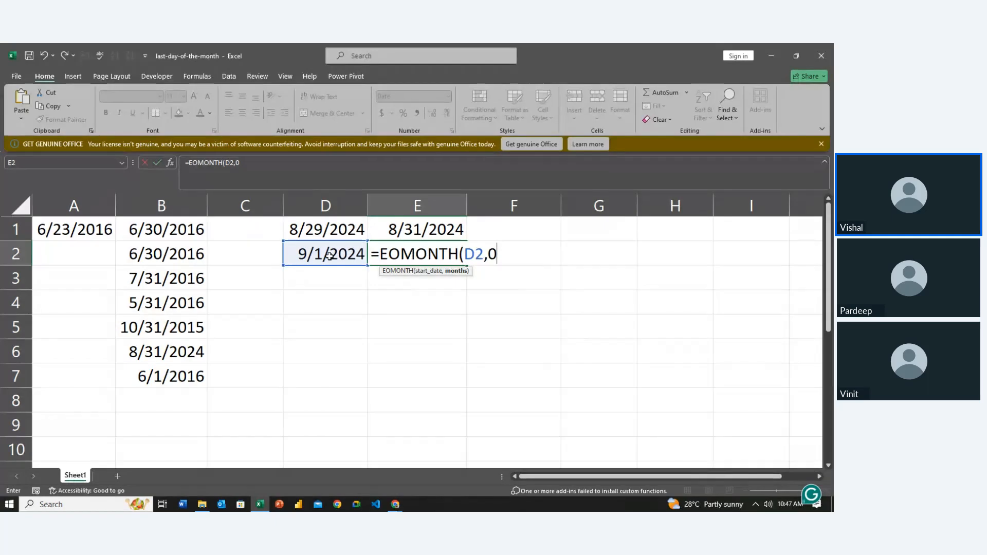
key(Return)
key(Up)
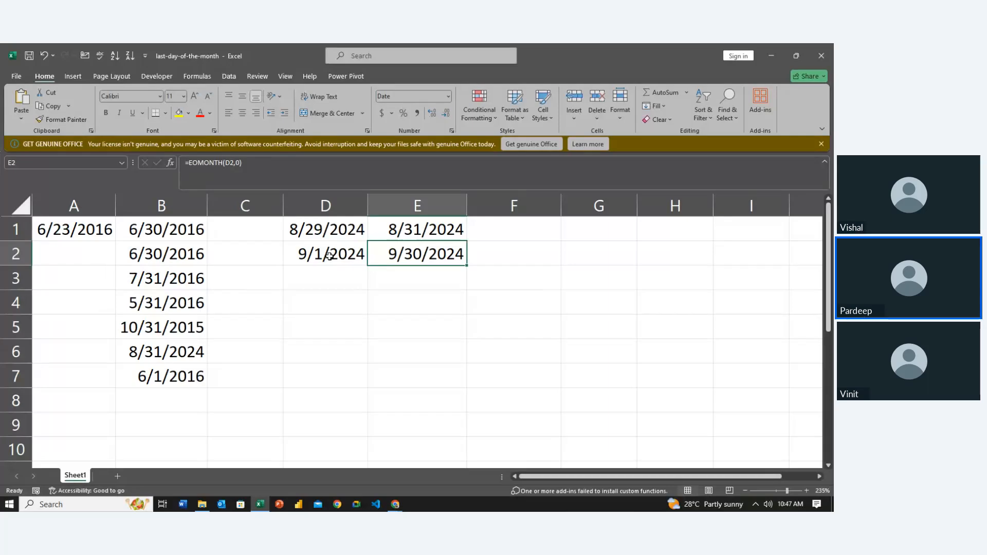
Step: Compare the start dates in D1:D2 with the EOMONTH results and formulas in E1:E2
key(Left)
key(Right)
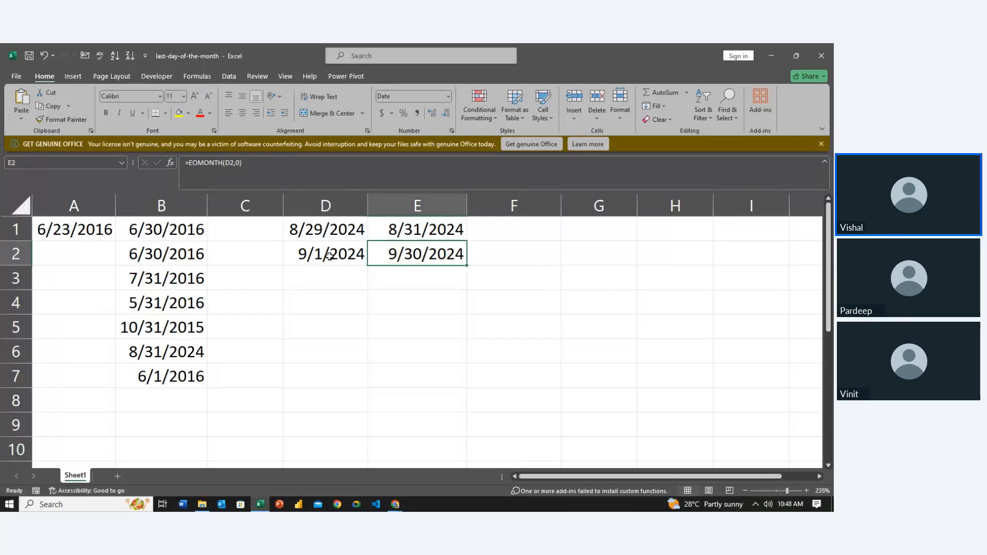
key(Up)
key(Down)
key(Left)
key(Right)
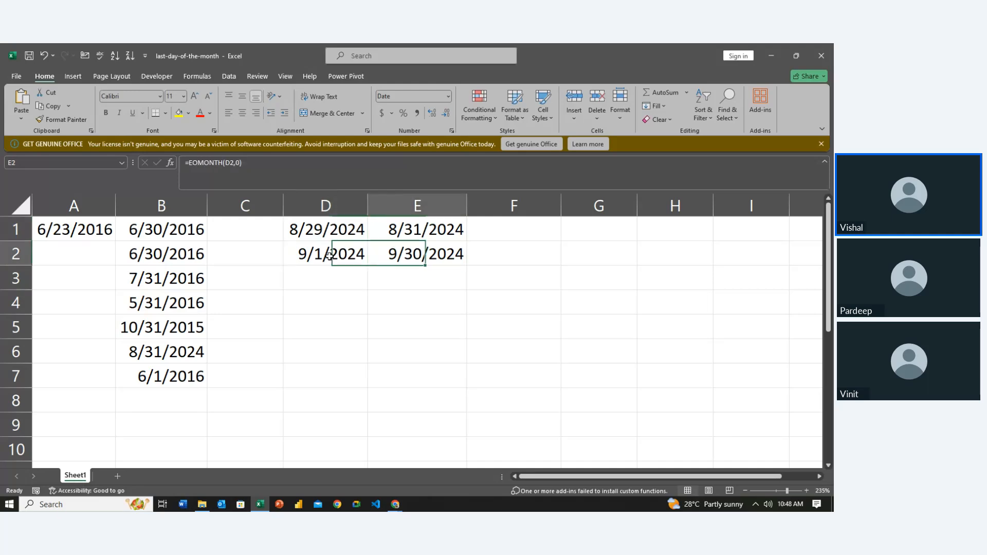
key(Up)
key(Right)
key(Left)
key(Down)
key(Left)
key(Up)
key(Right)
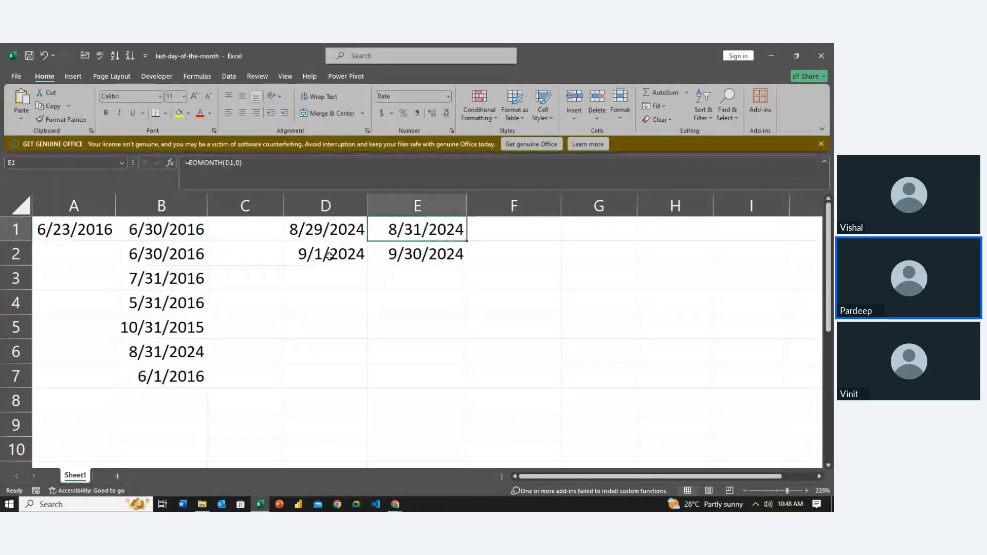
Step: Enter =EOMONTH(D1,2) in cell F1 to get the month end two months after the date in D1
key(Down)
key(Right)
key(Up)
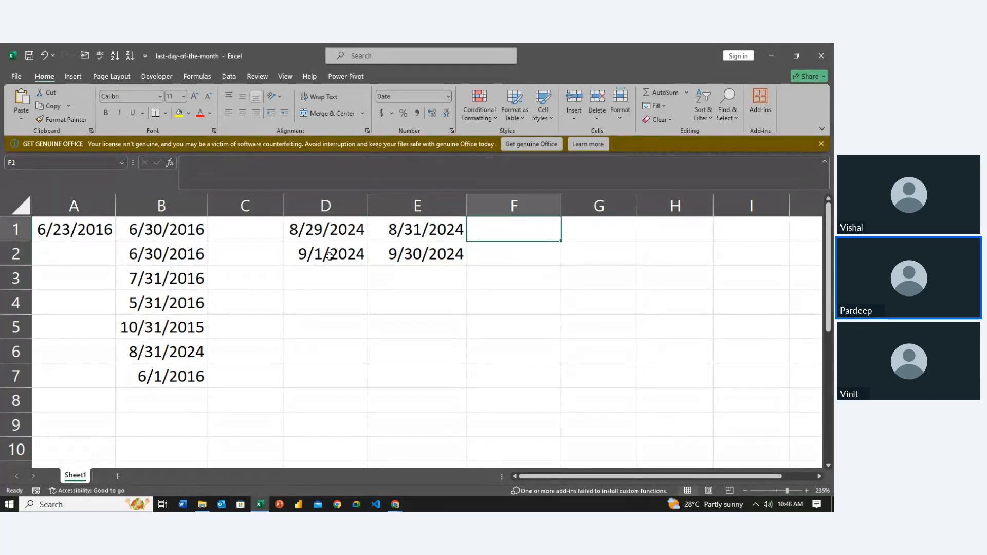
text(=)
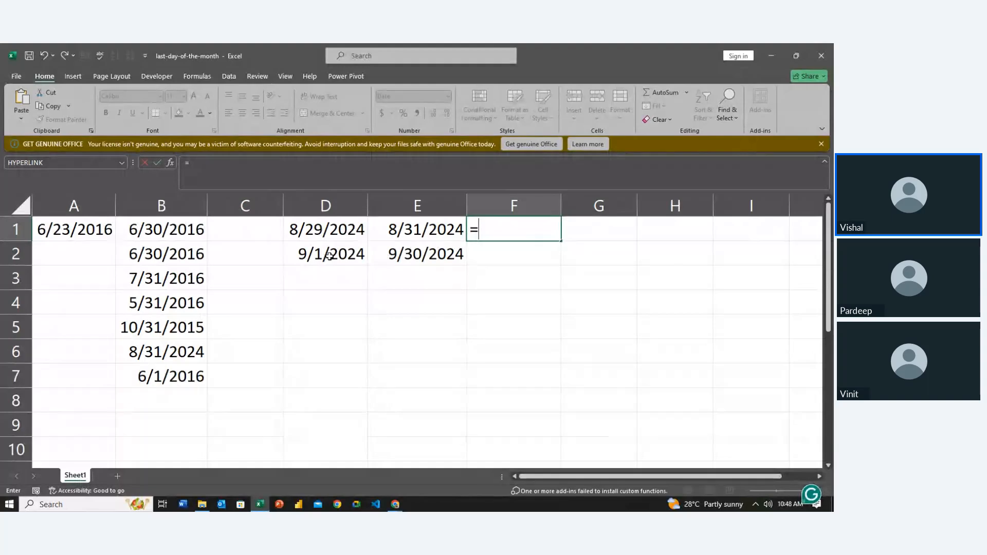
text(eo)
key(Tab)
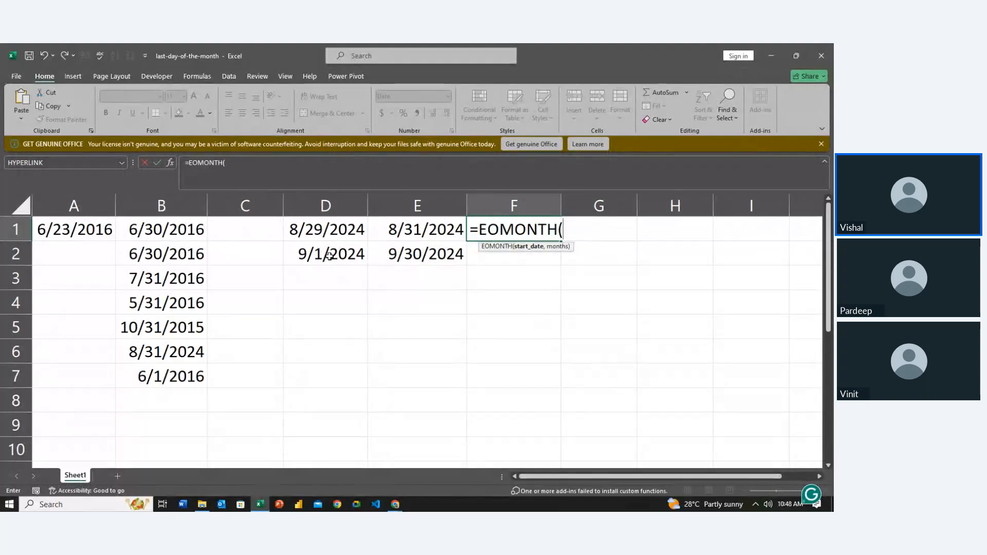
click(324, 232)
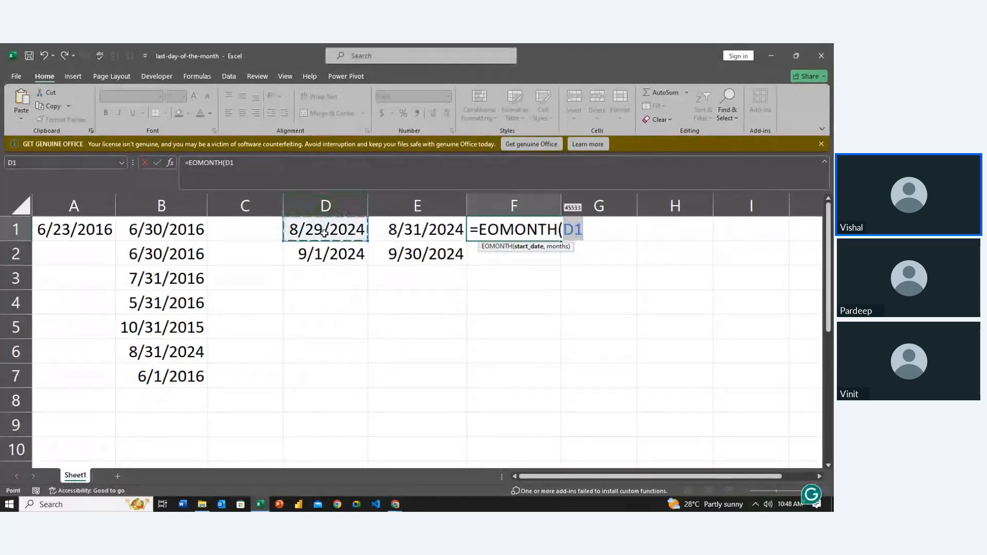
text(,)
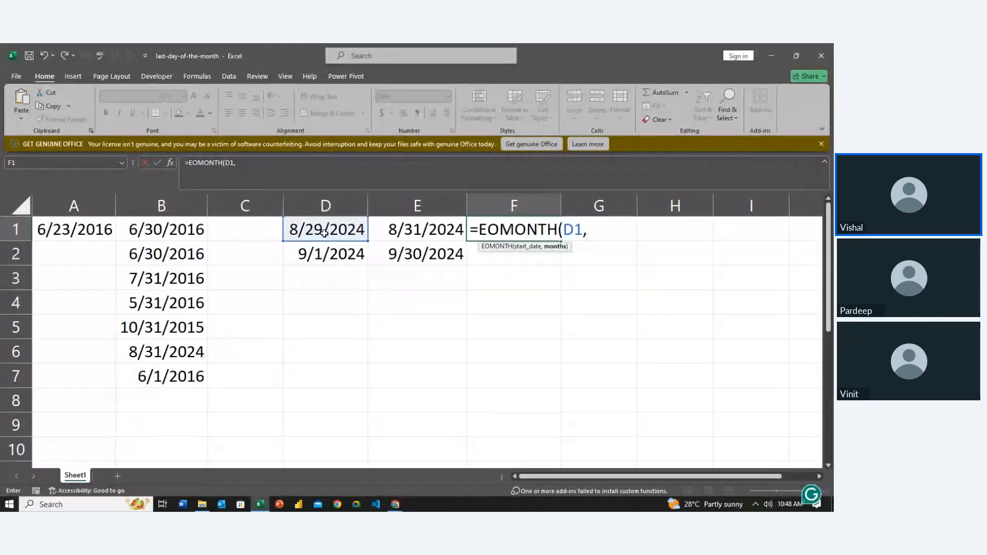
text(2)
key(ctrl+Return)
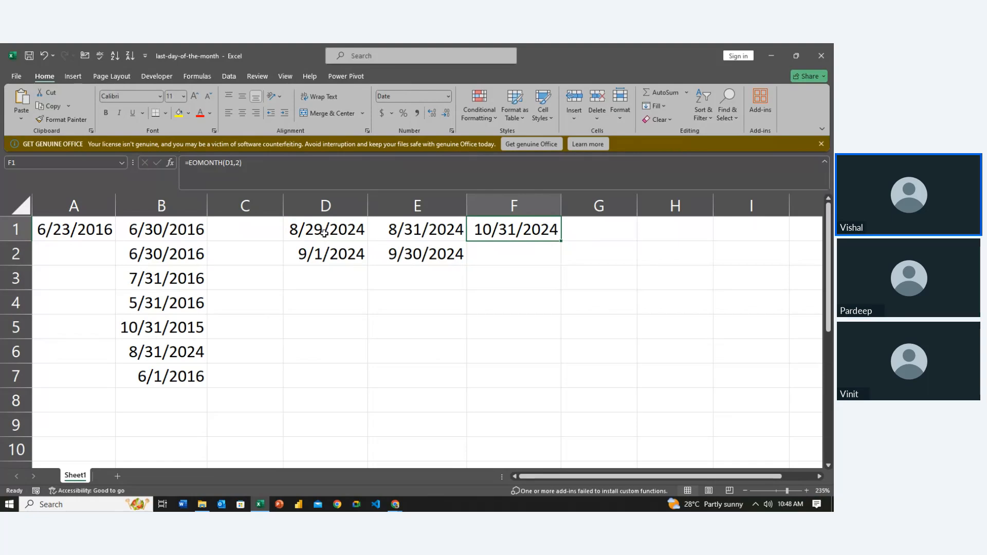
Step: Enter =EDATE(D1,3) in cell E3 and format the cell as Short Date
key(Down)
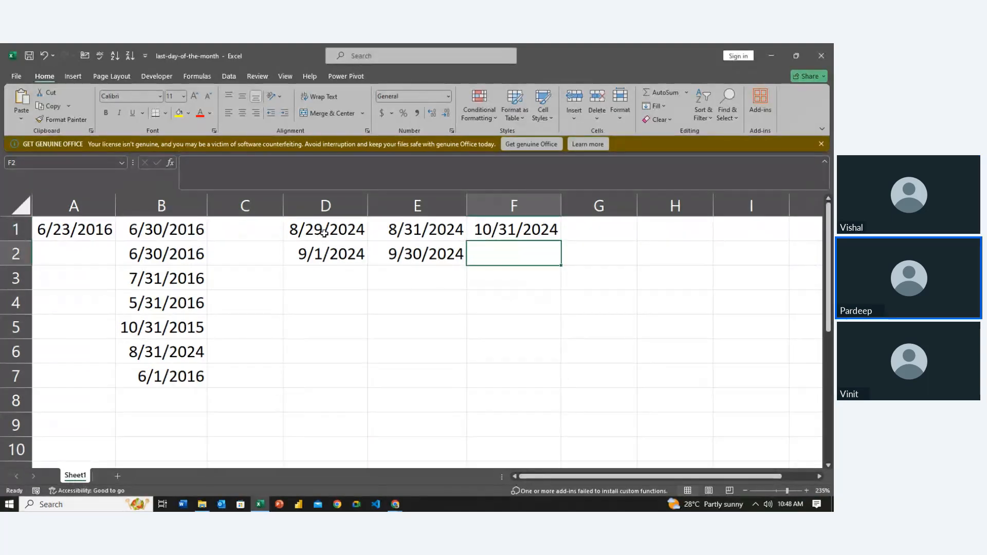
key(Down)
key(Left)
text(=)
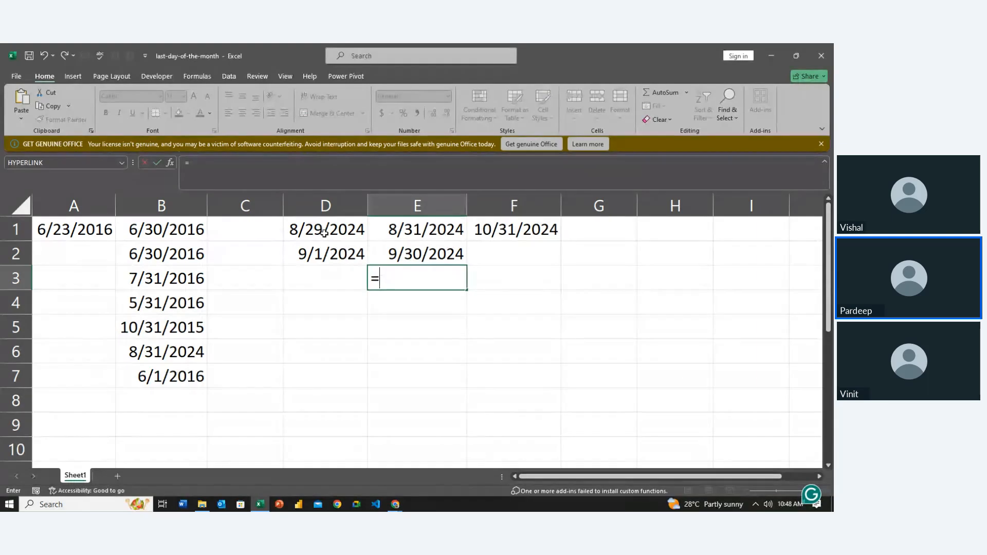
text(e)
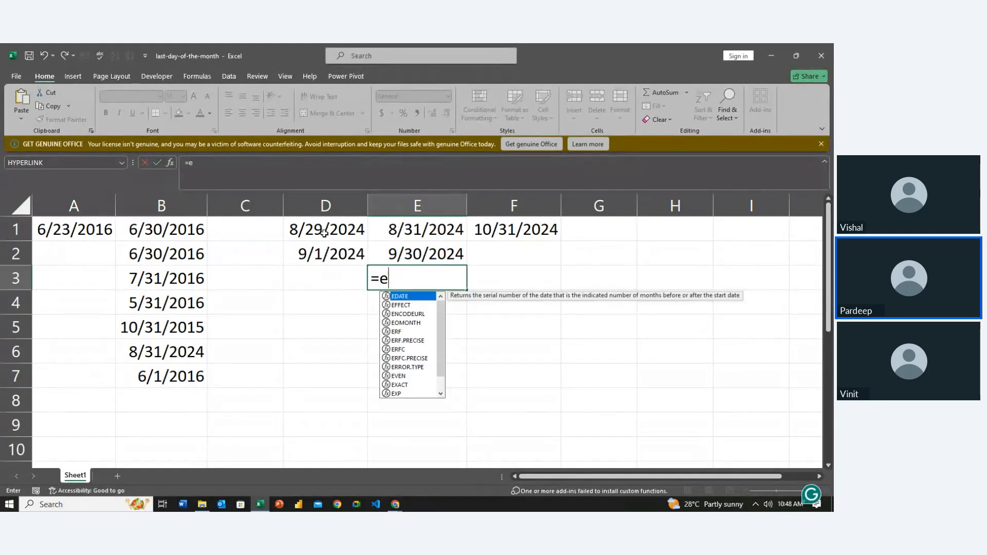
key(Tab)
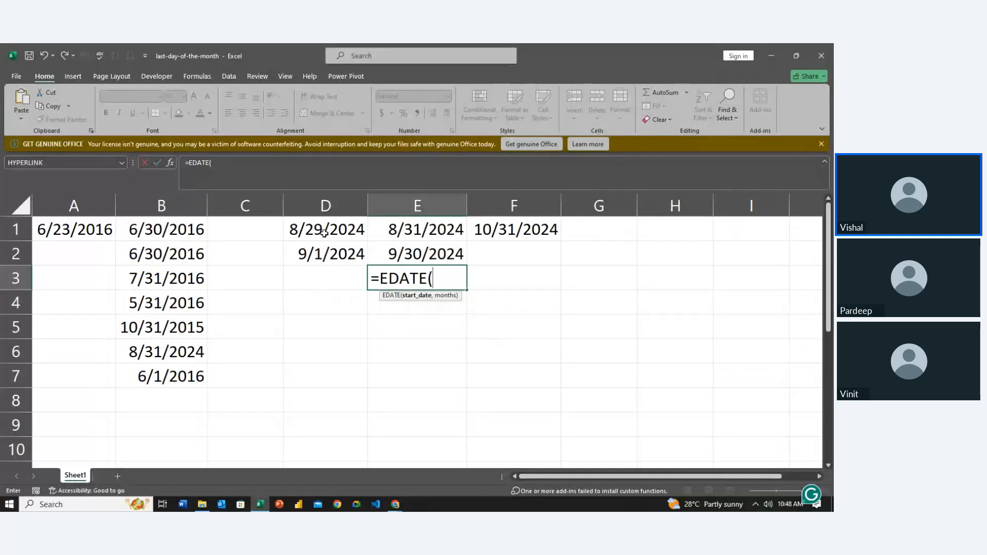
click(324, 233)
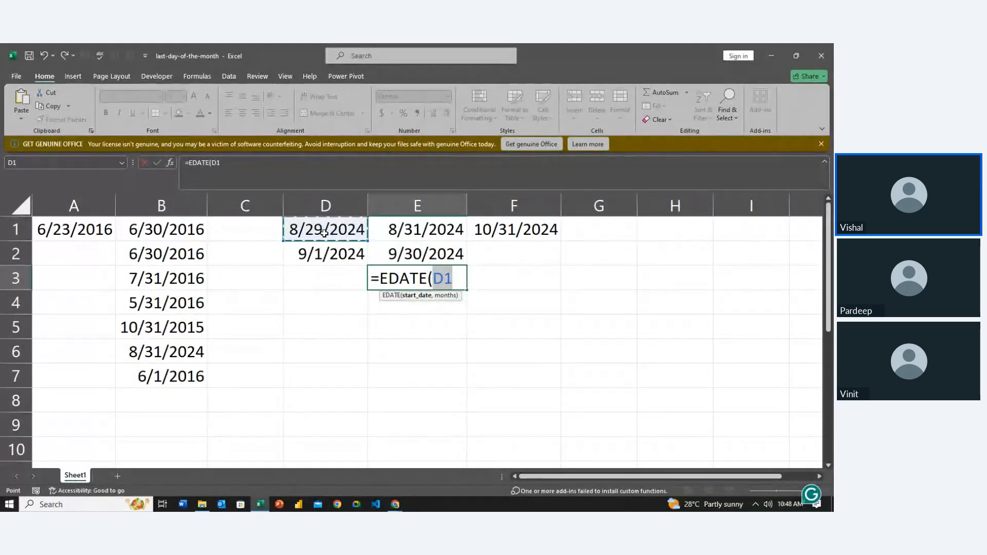
text(,)
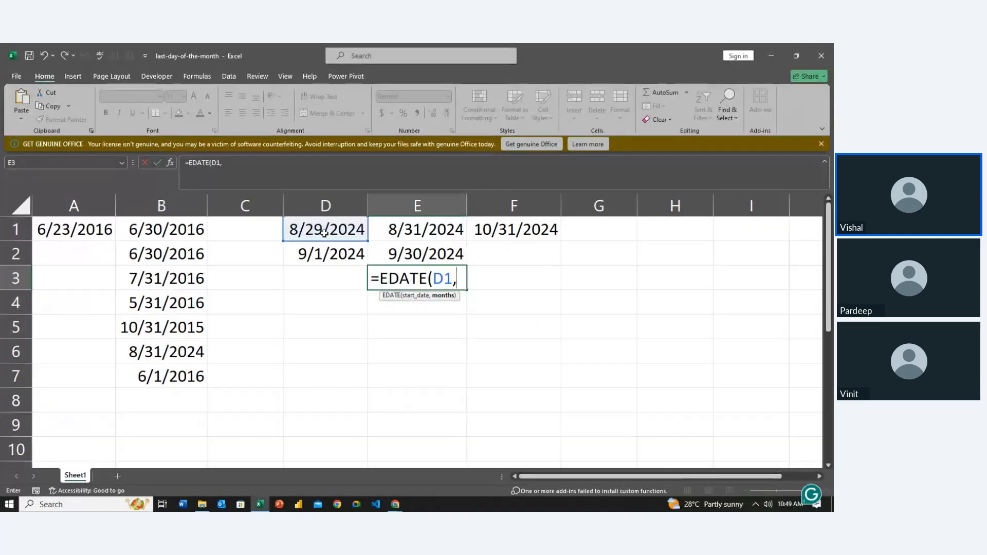
text(3)
key(ctrl+Return)
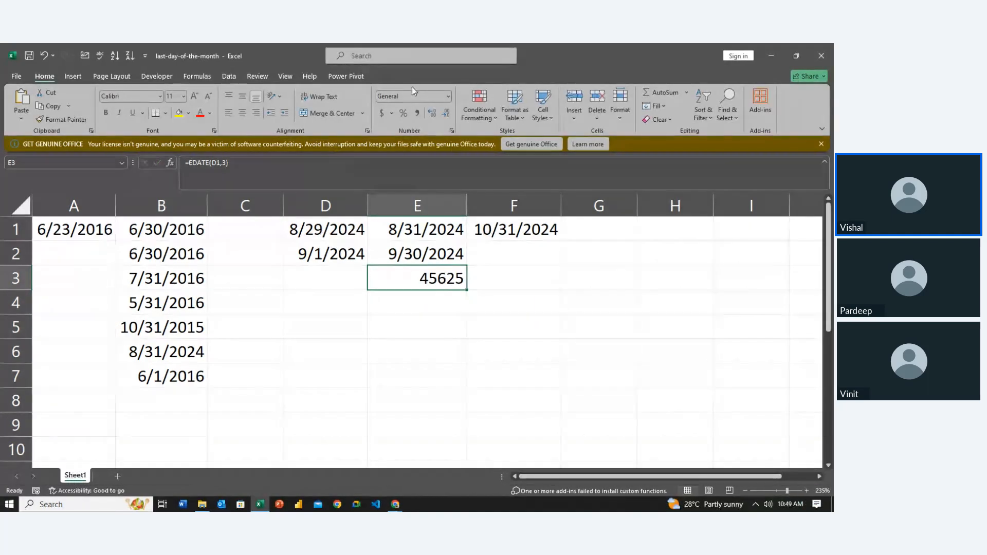
click(448, 96)
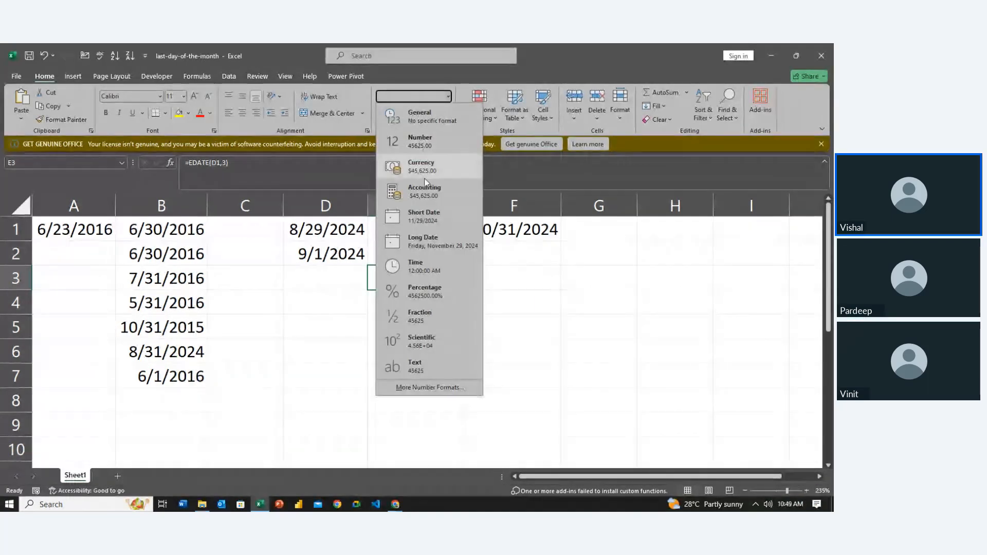
click(426, 216)
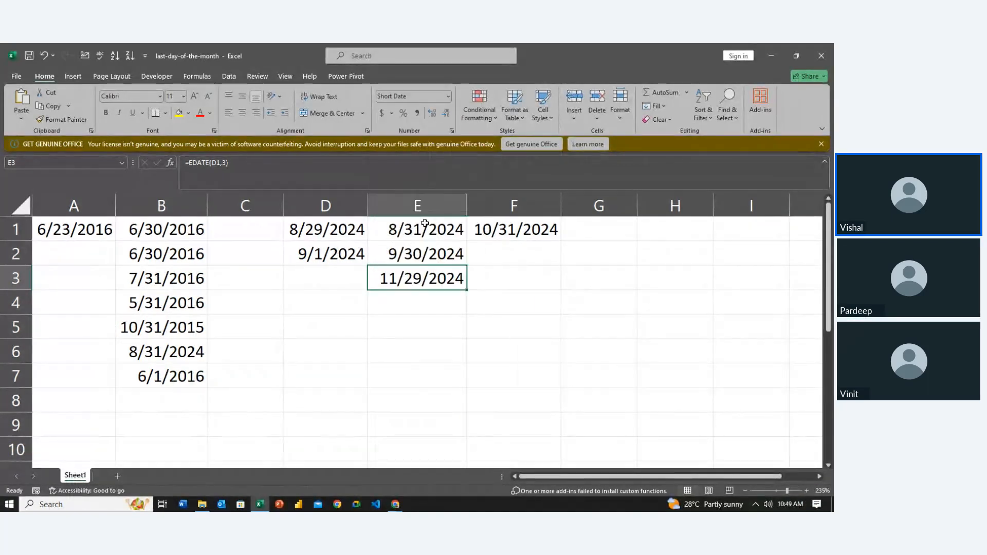
Step: Remove the arguments from the EDATE formula in E3 and re-enter them as start date D1 and 3 months
double_click(436, 286)
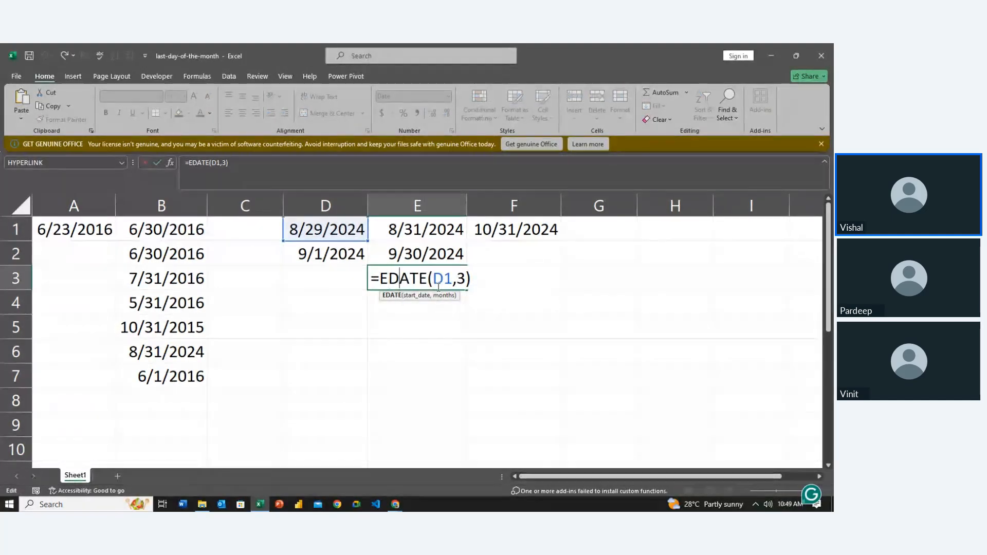
key(Right)
key(Right)
key(Right)
key(Right)
key(shift+Right)
key(shift+Right)
key(End)
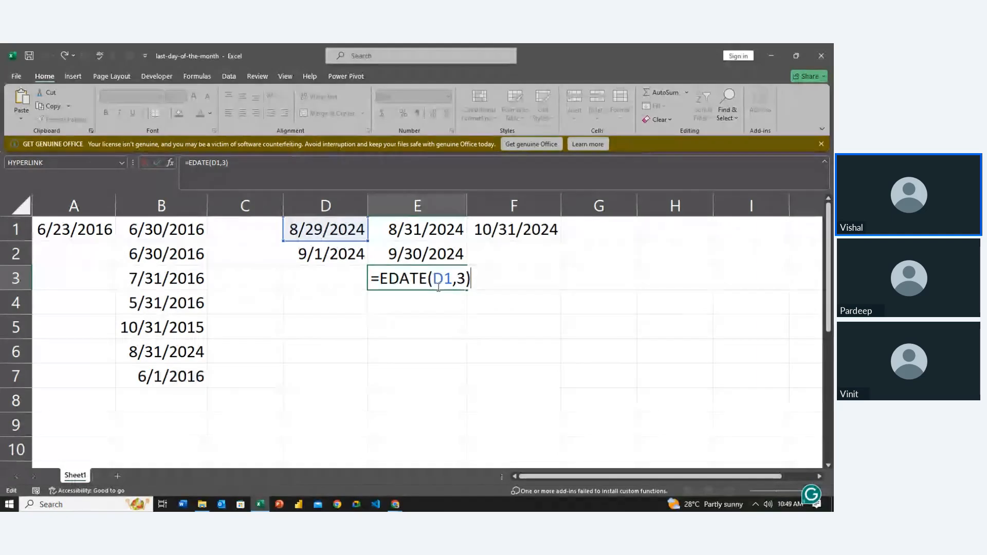
key(BackSpace)
key(BackSpace)
key(BackSpace)
key(BackSpace)
key(BackSpace)
key(BackSpace)
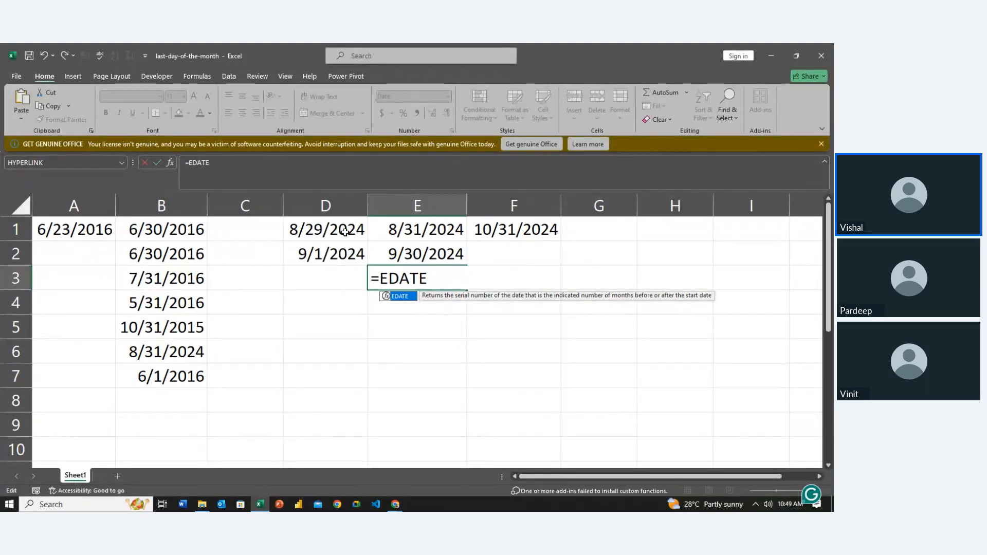
text(()
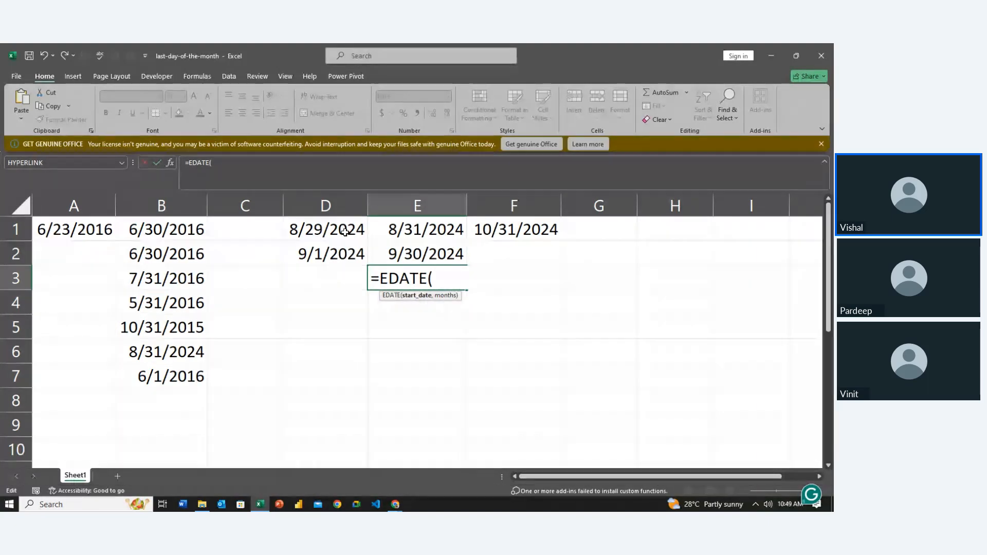
click(345, 231)
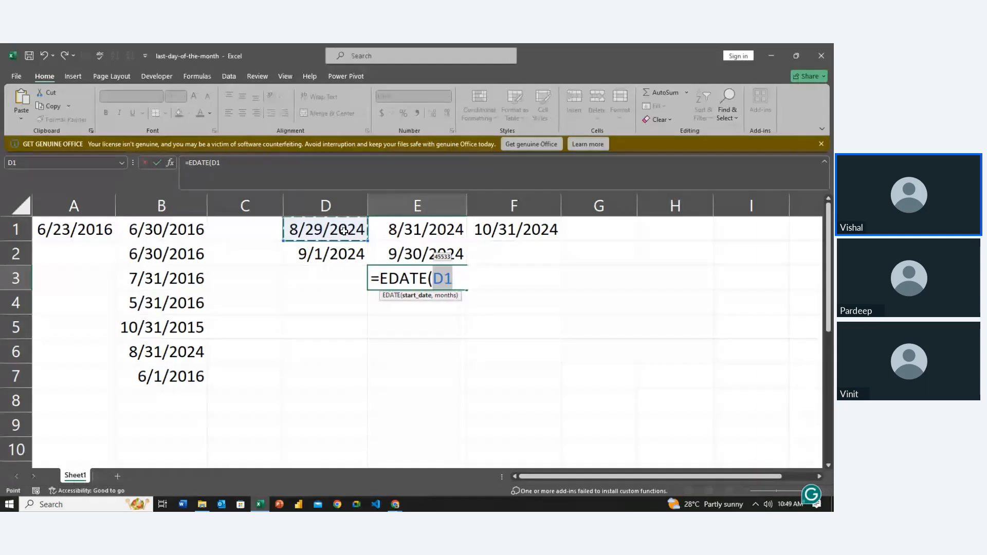
text(,)
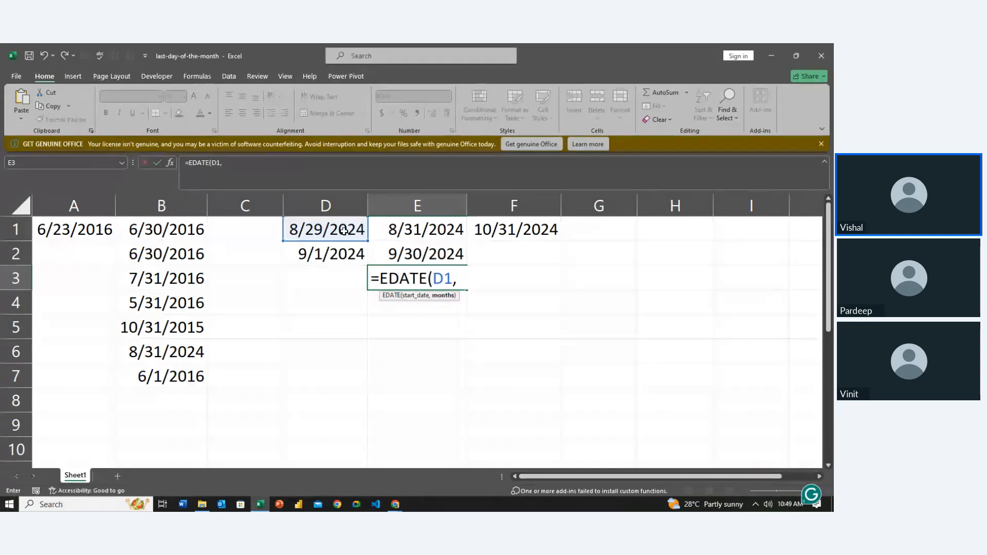
text(3)
key(Return)
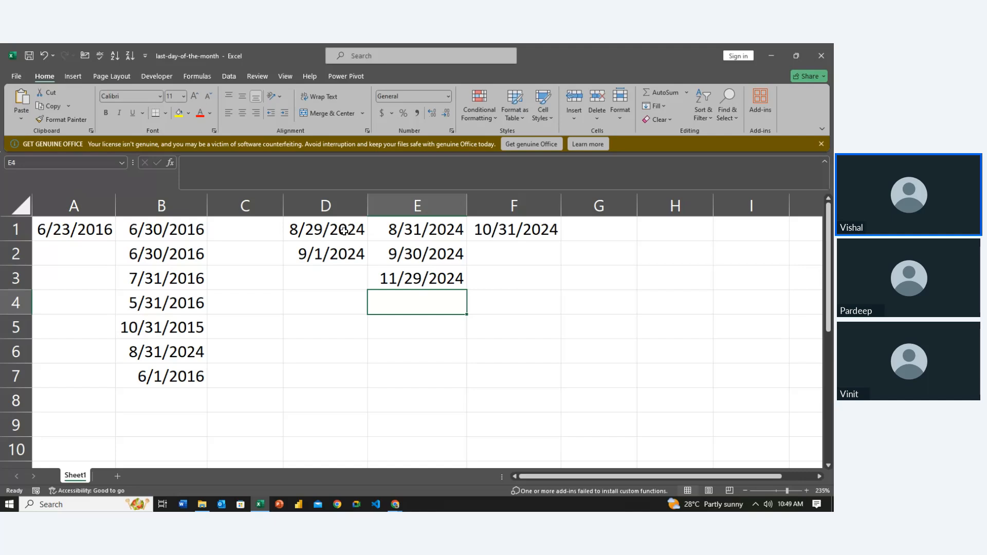
key(Up)
key(Left)
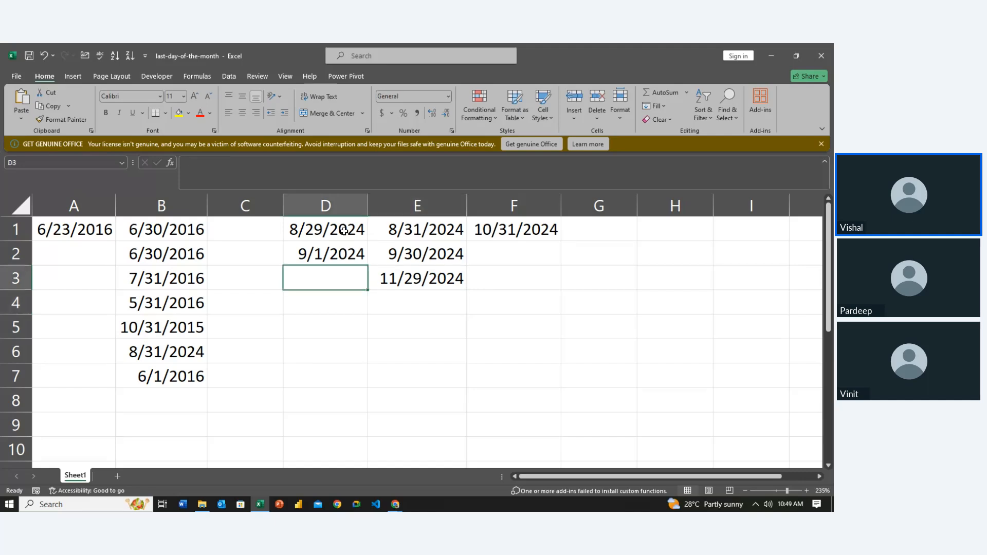
key(Right)
key(Left)
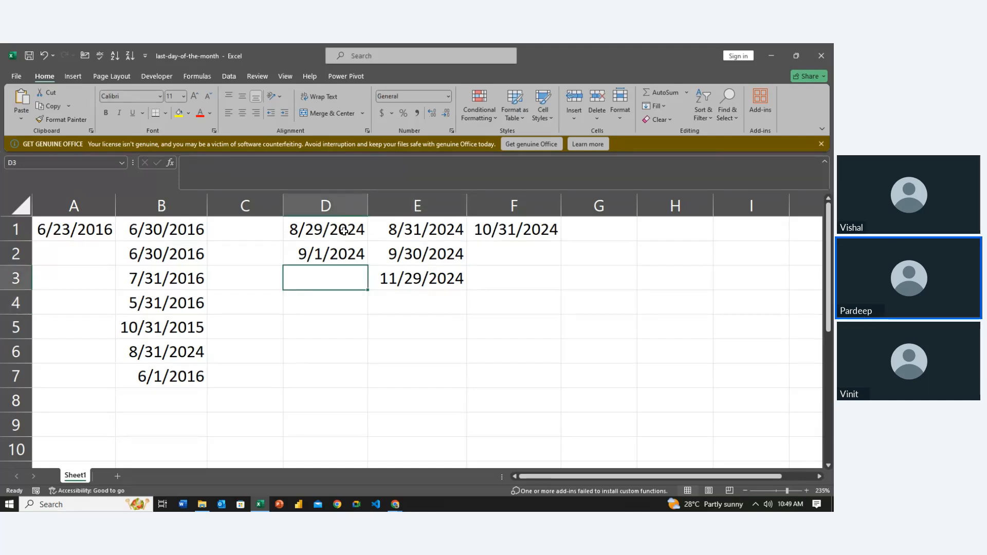
key(Right)
key(Right)
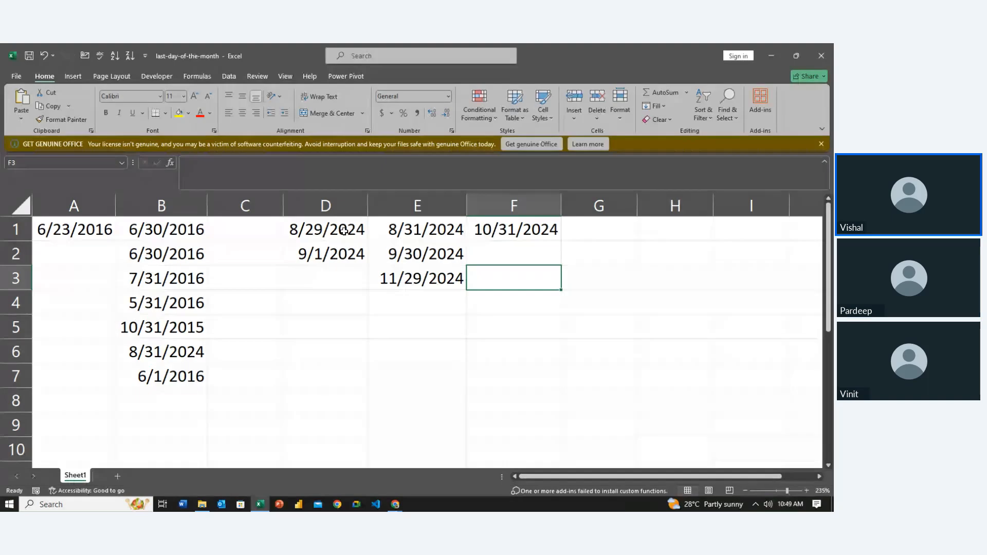
Step: Close the last-day-of-the-month workbook with its changes saved and open the todays-date workbook from the Date And Time folder
click(821, 55)
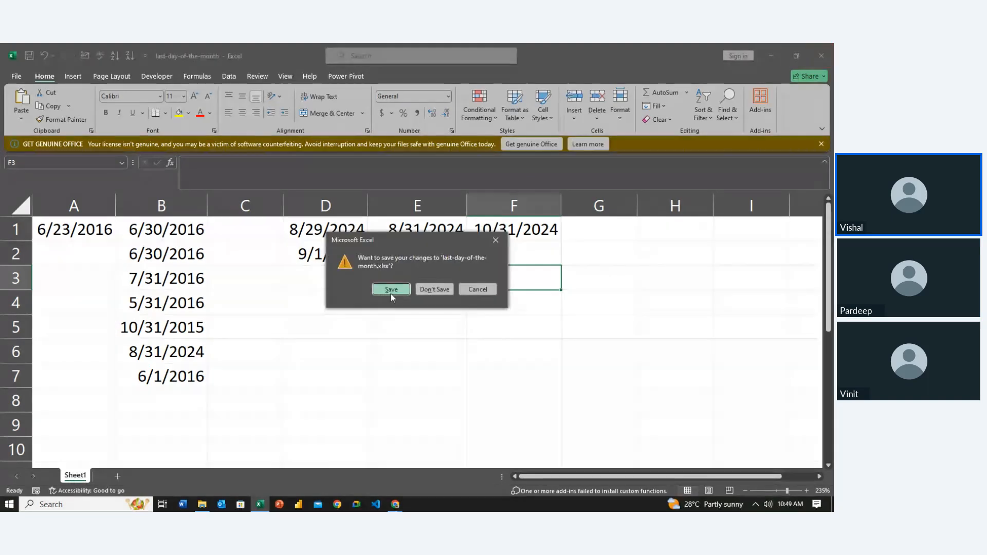
click(390, 290)
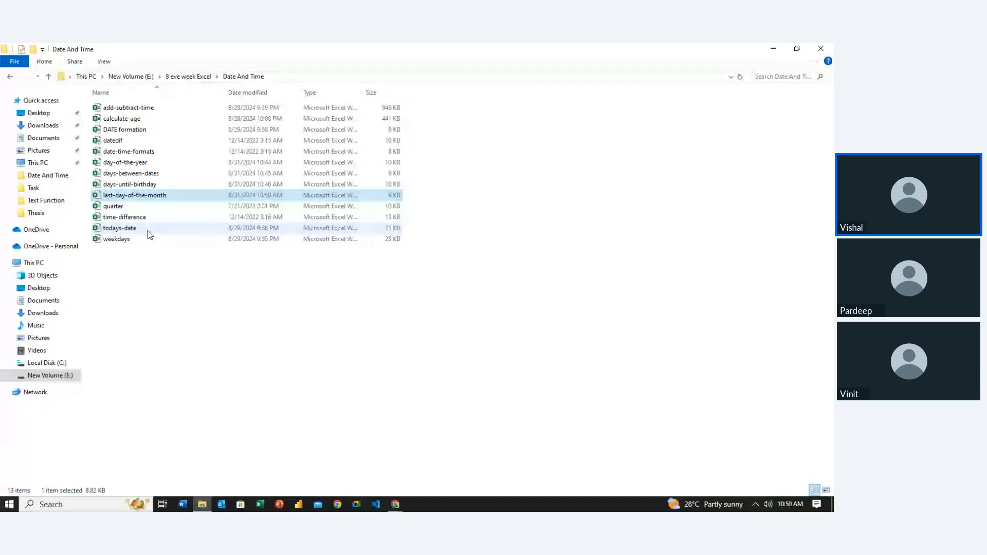
click(147, 231)
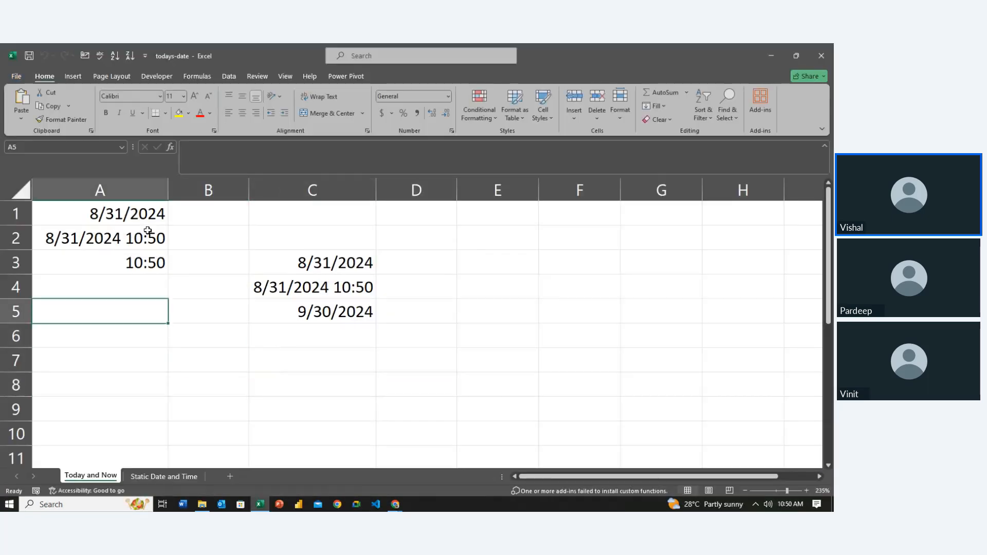
Step: Clear the contents of cells C3:C5 on the Today and Now sheet
key(Up)
key(Right)
key(Right)
key(shift+Down)
key(shift+Down)
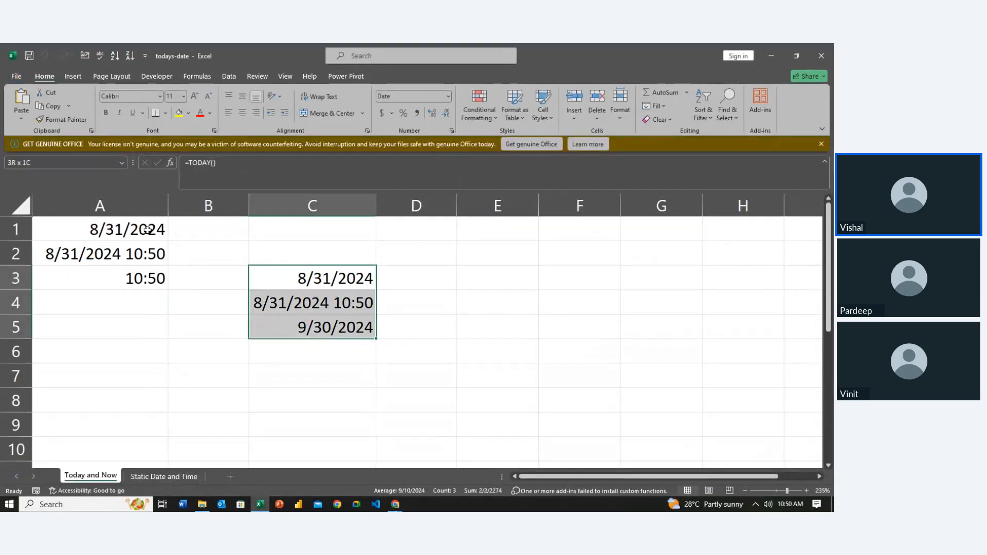
key(shift+Down)
key(shift+Up)
key(Delete)
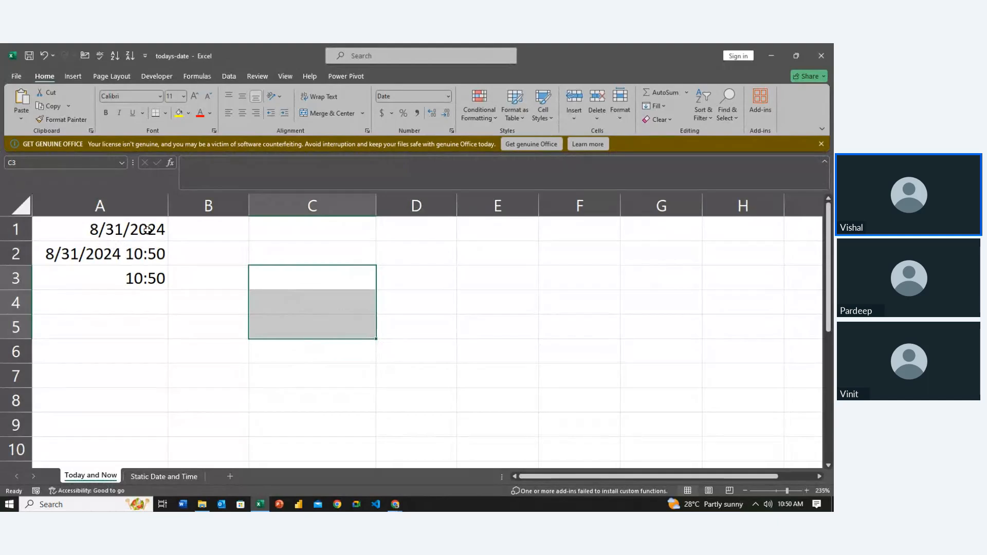
Step: Enter =TODAY() in cell C3 to return the current date
text(=to)
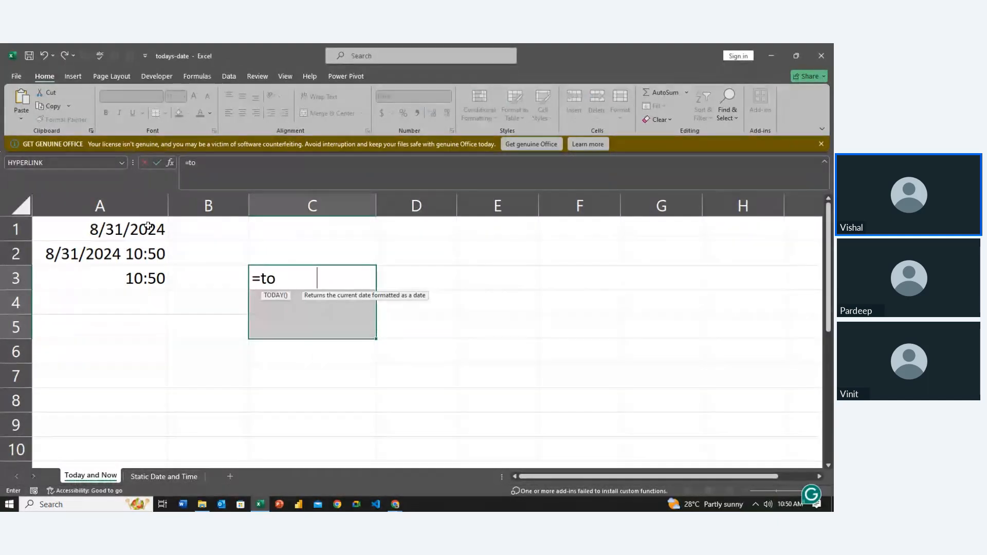
key(Tab)
key(Return)
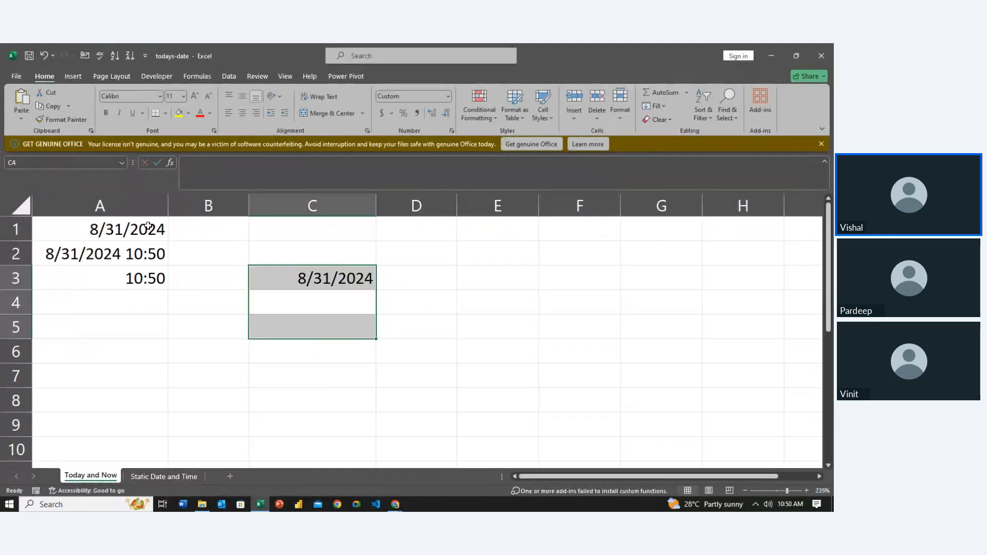
key(Left)
key(Right)
key(Up)
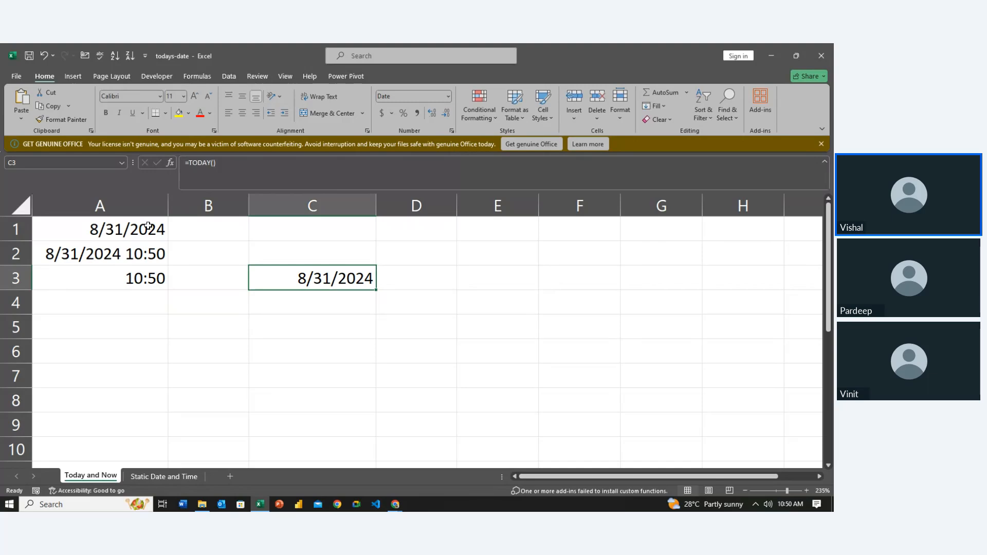
Step: Enter =NOW() in cell C4 to return the current date and time
key(Down)
text(=)
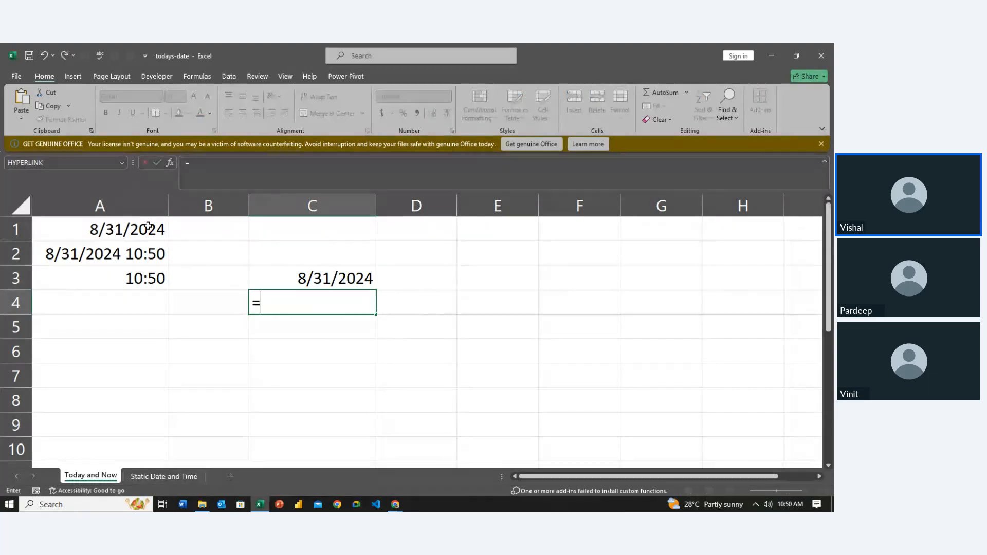
text(now)
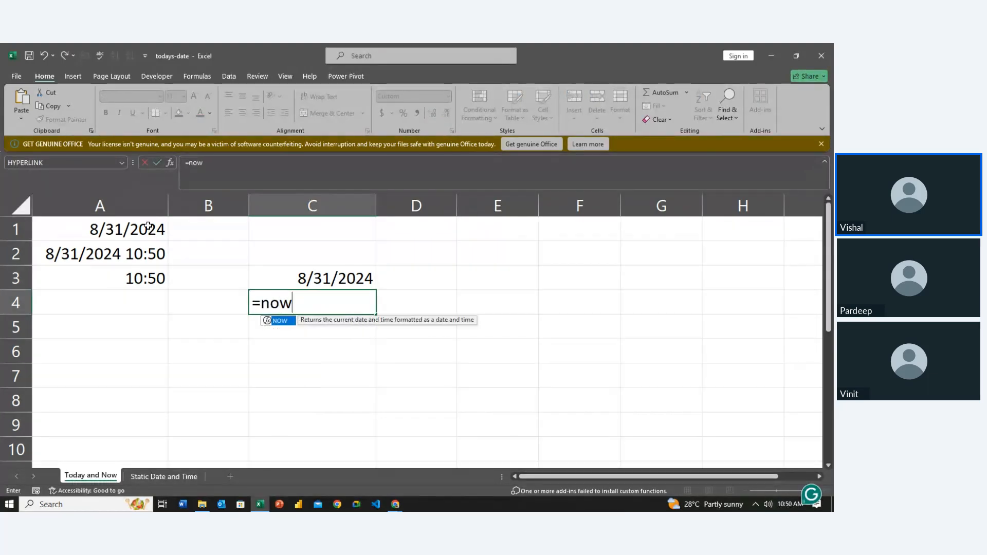
key(Tab)
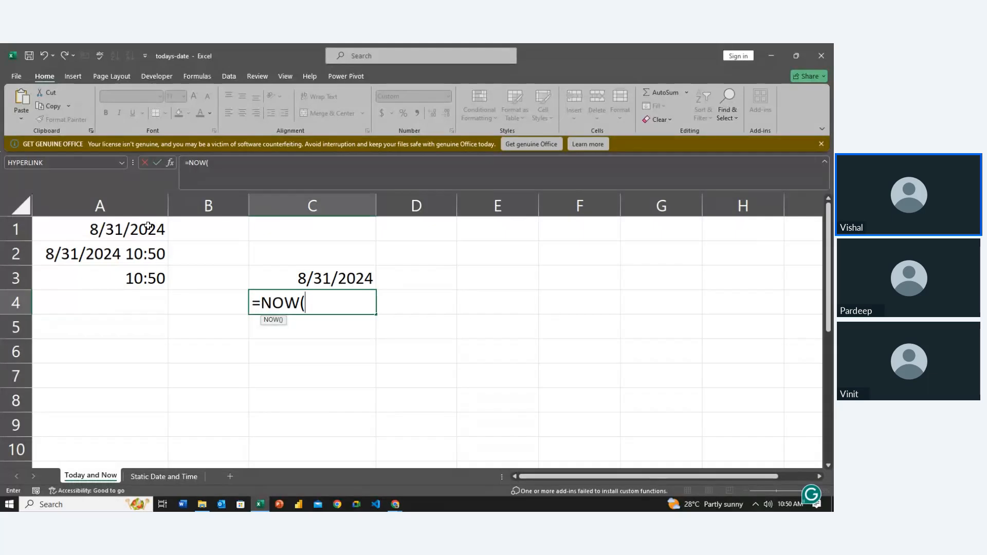
key(Return)
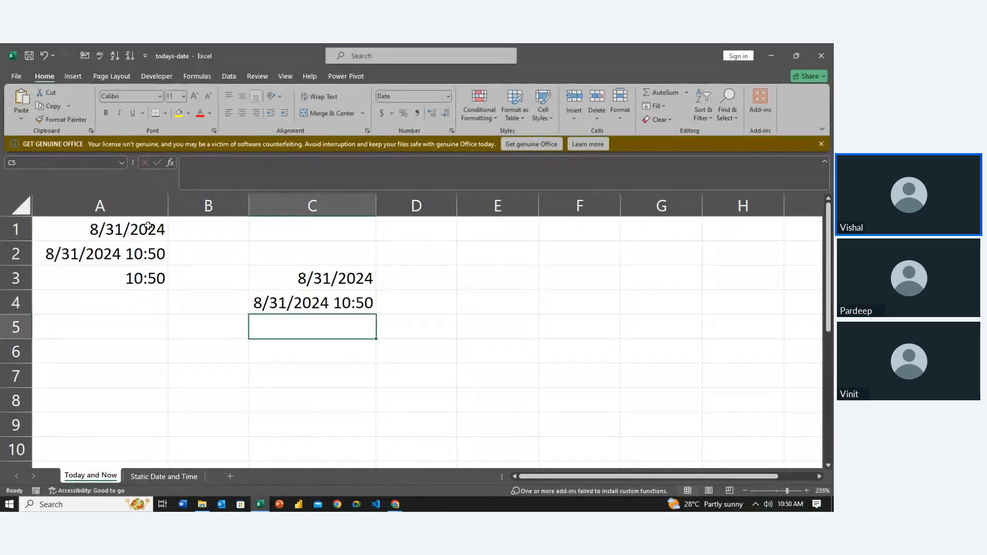
text(-=tim)
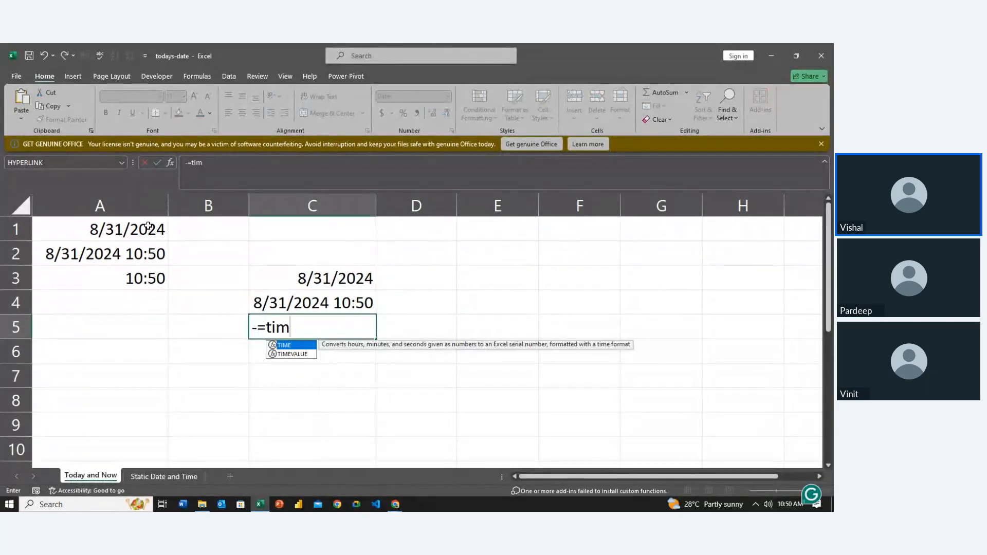
key(BackSpace)
key(BackSpace)
key(BackSpace)
key(BackSpace)
key(BackSpace)
text(=tim)
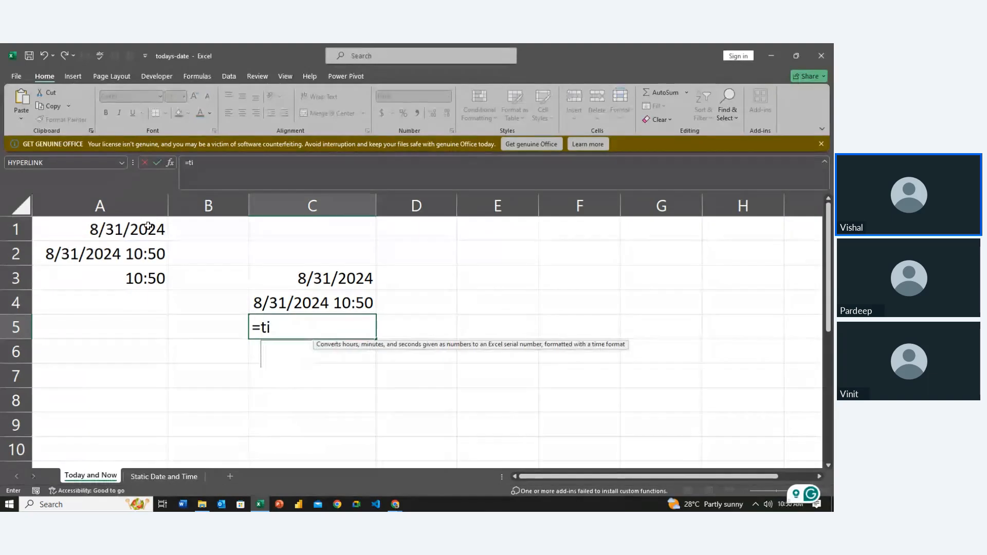
key(Tab)
key(BackSpace)
key(BackSpace)
key(BackSpace)
key(BackSpace)
key(BackSpace)
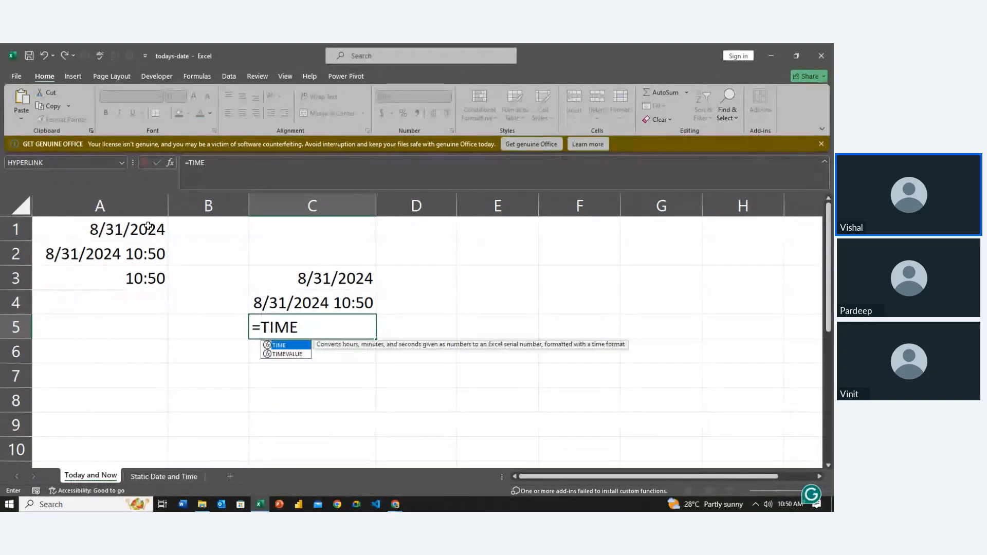
key(BackSpace)
key(Return)
Step: Check which formula produces the time value in cell A3
key(Up)
key(Left)
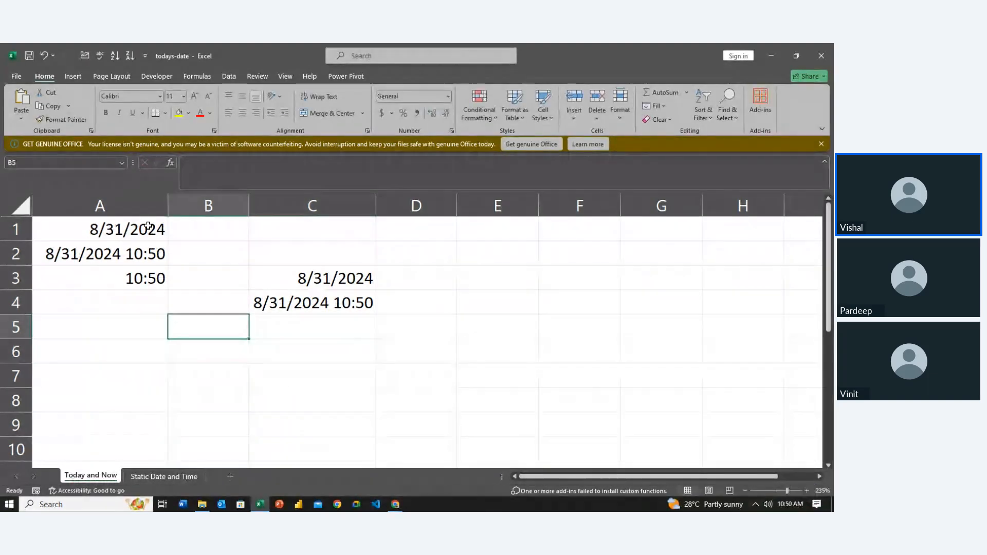
key(Up)
key(Up)
key(Left)
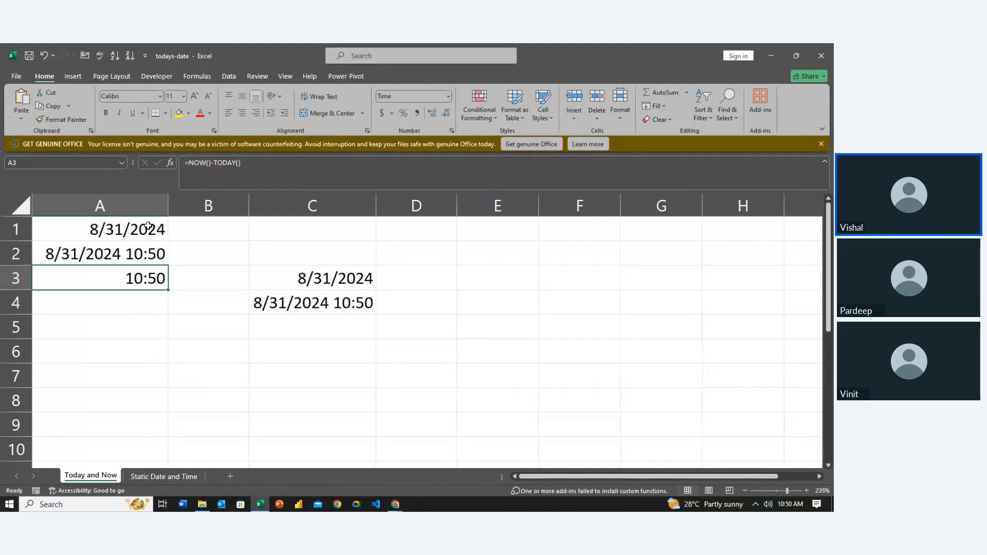
key(Right)
key(Down)
key(Down)
key(Right)
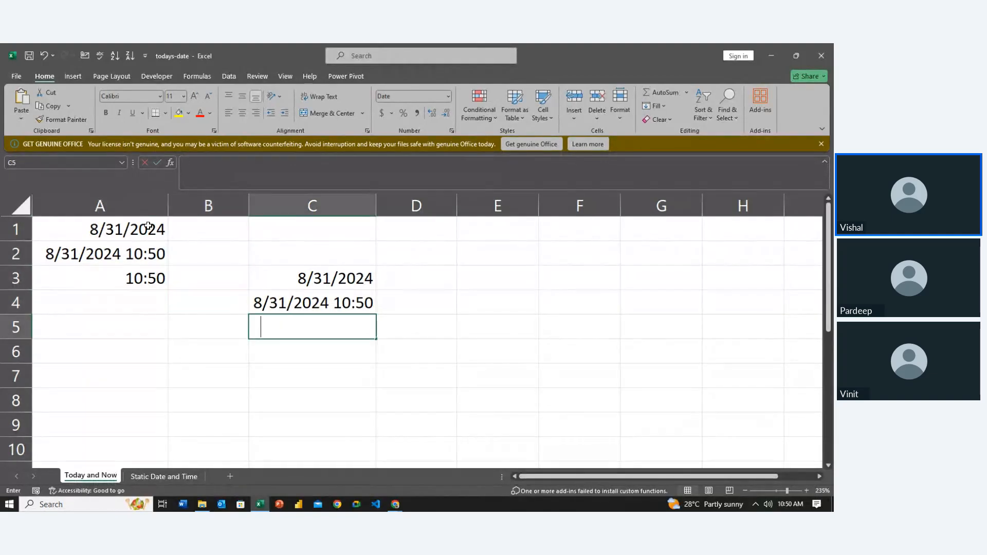
text(=)
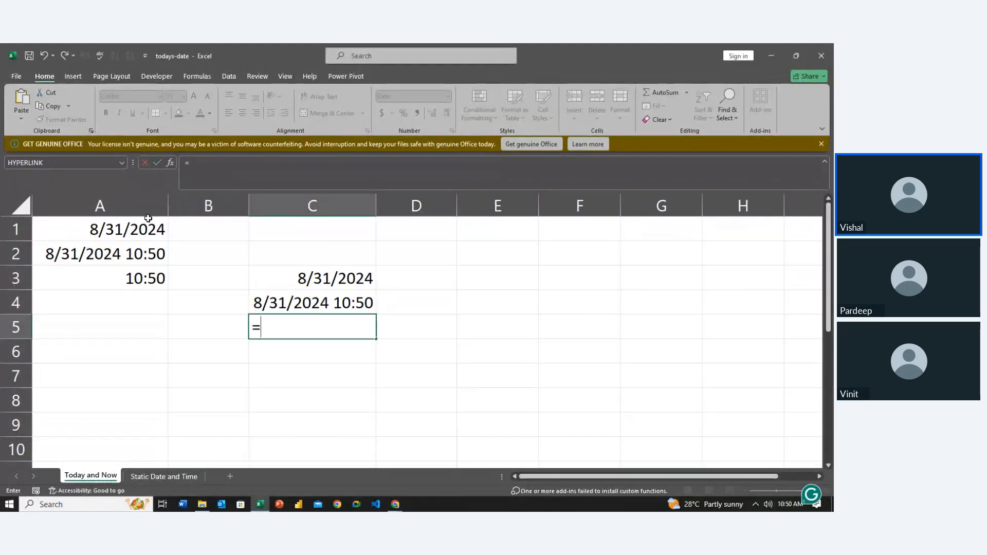
key(Up)
key(Down)
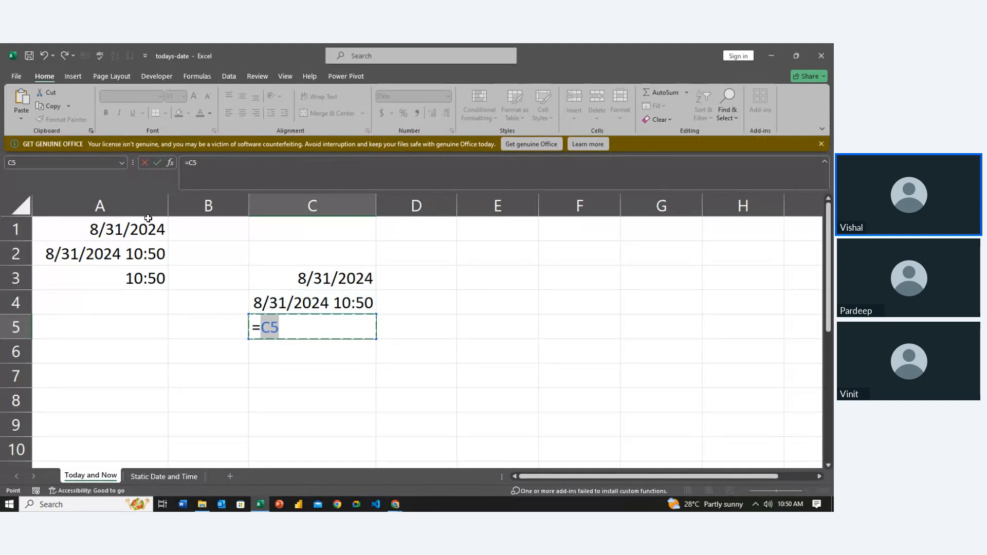
key(Escape)
key(Up)
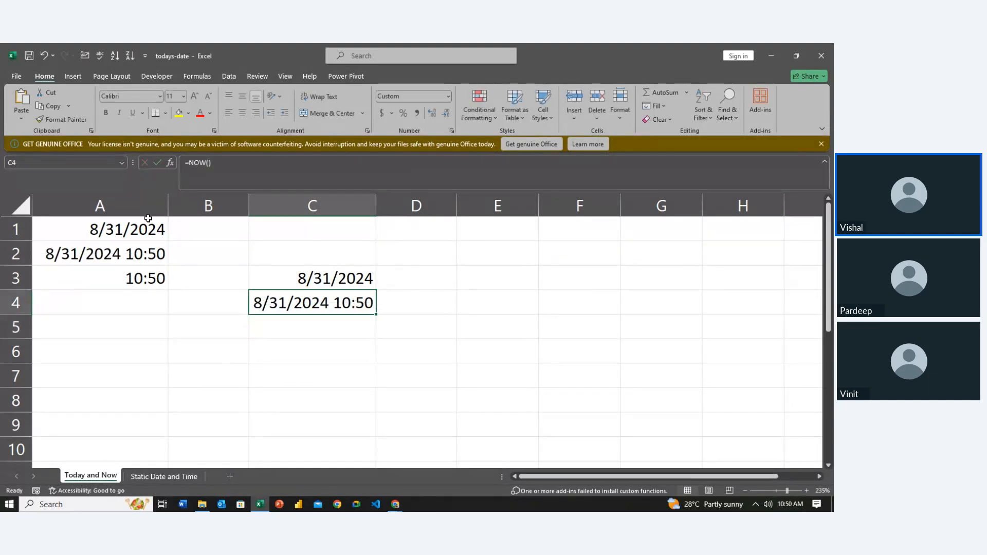
Step: Try the formula =NOW()-TODAY() in cell C5 and clear the cell
key(Down)
text(=now()
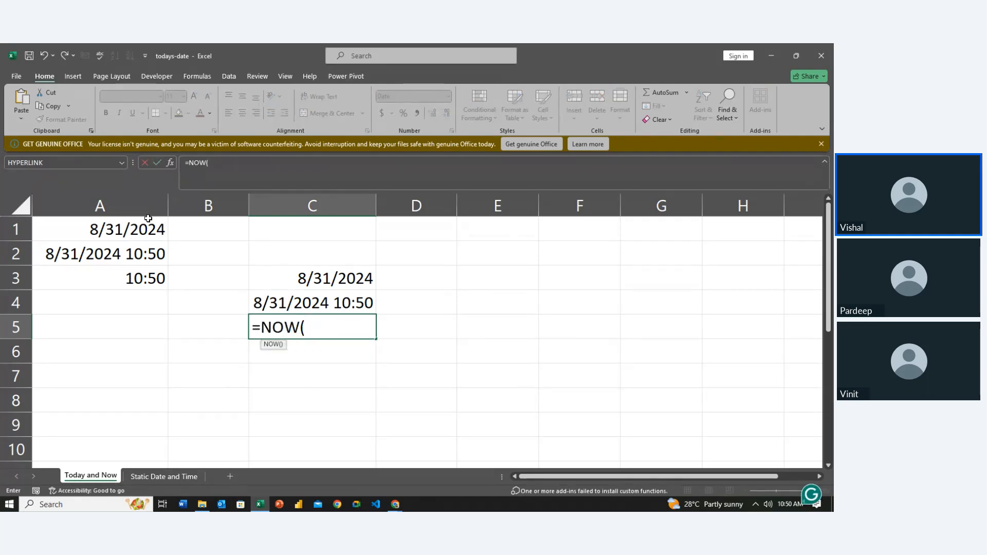
text()-t)
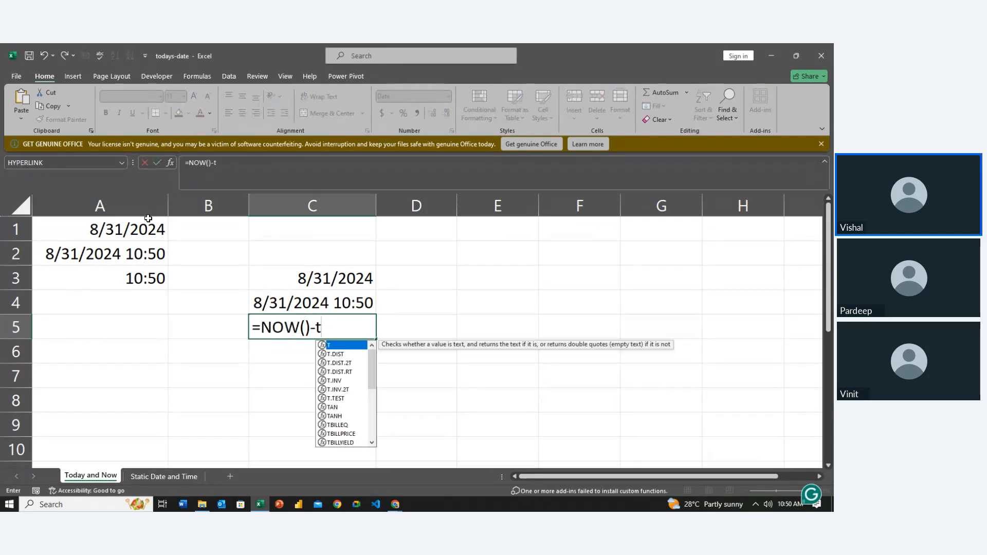
text(od)
key(Tab)
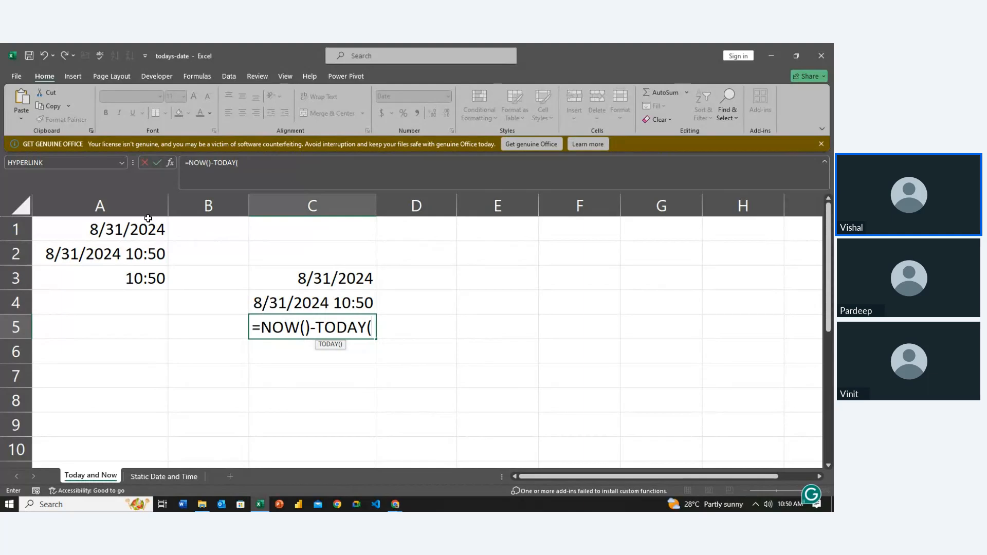
text())
key(Return)
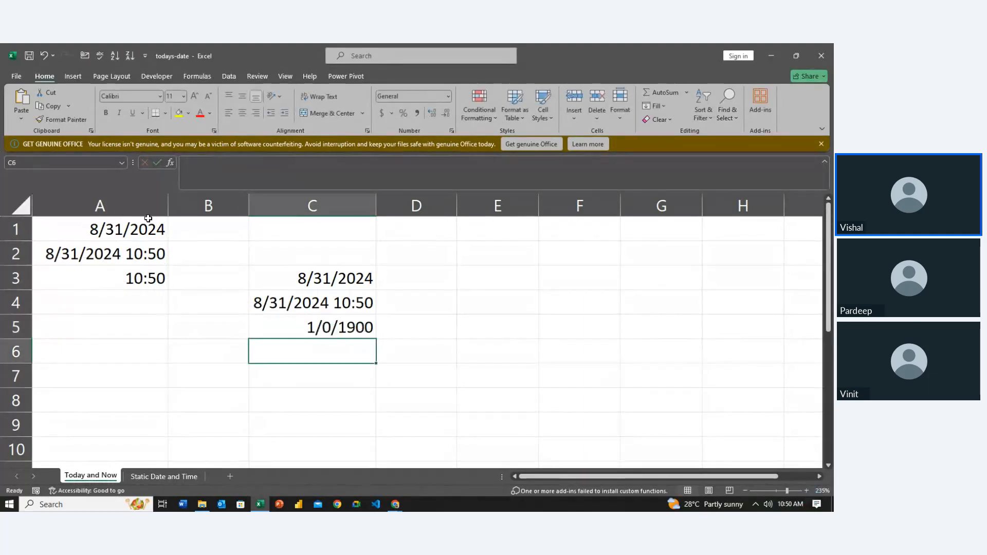
key(Up)
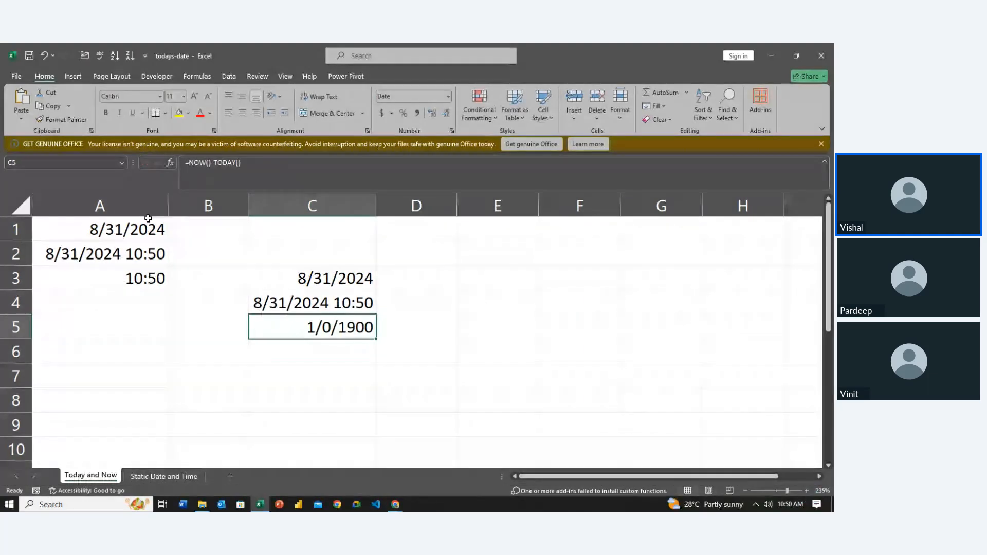
key(Delete)
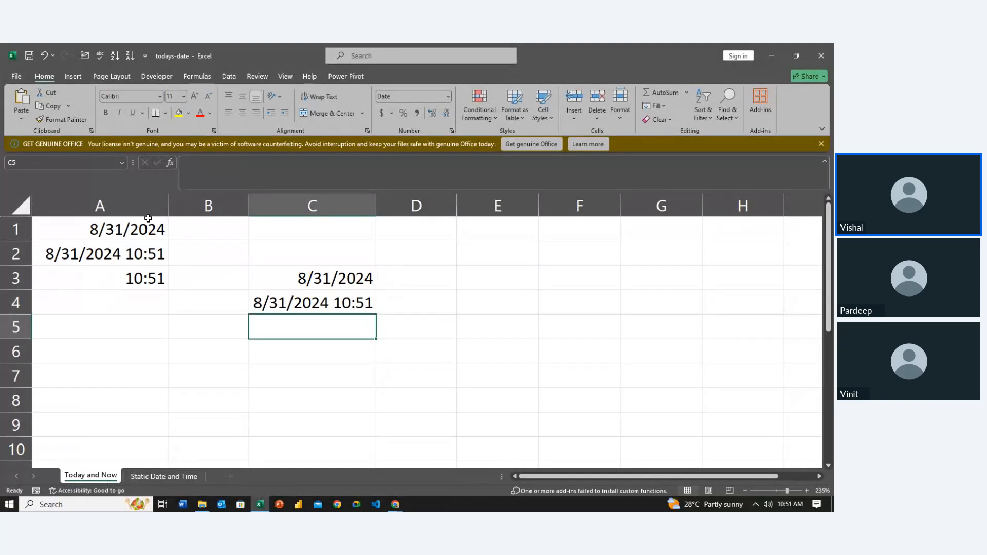
Step: Try the reversed formula =TODAY()-NOW() in cell C5 and clear the cell
text(=tod)
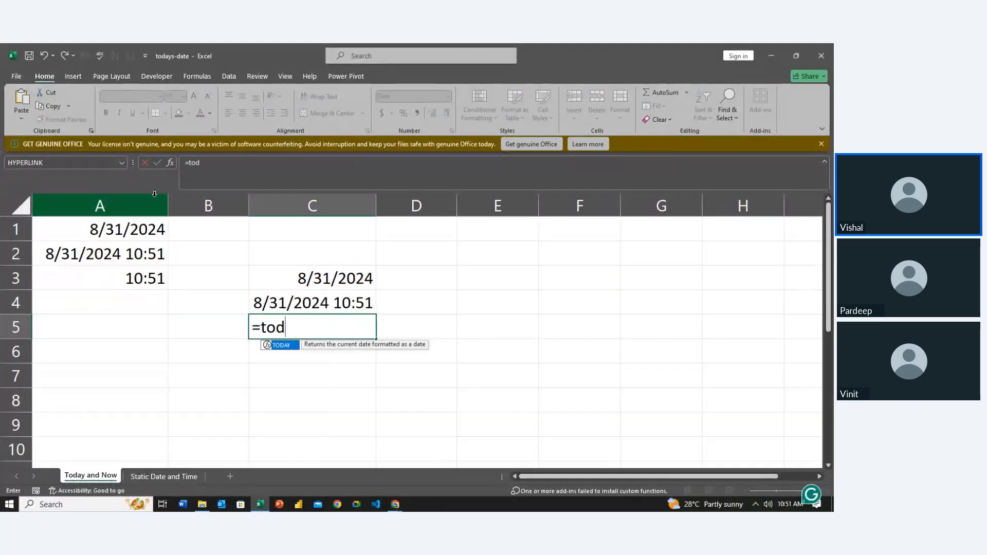
key(Tab)
text())
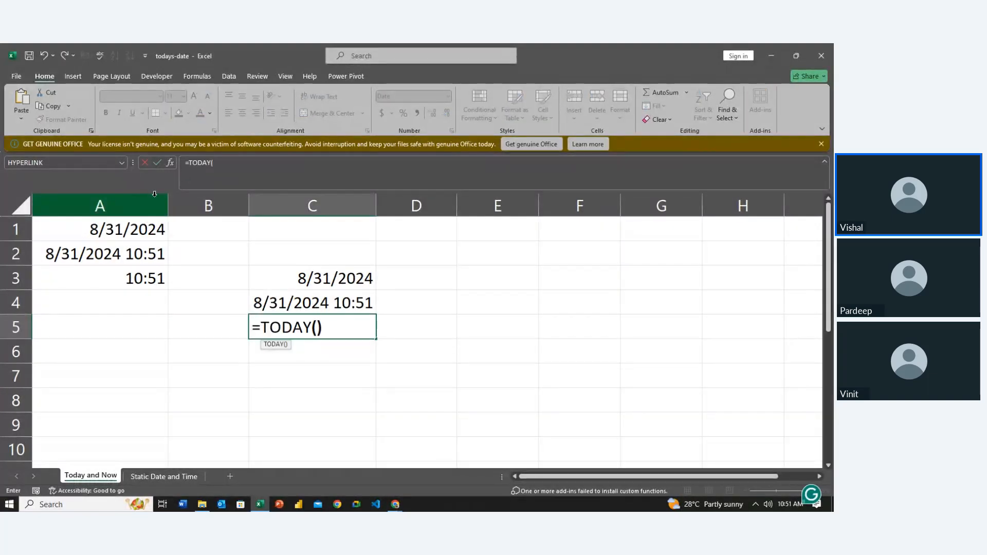
text(-now)
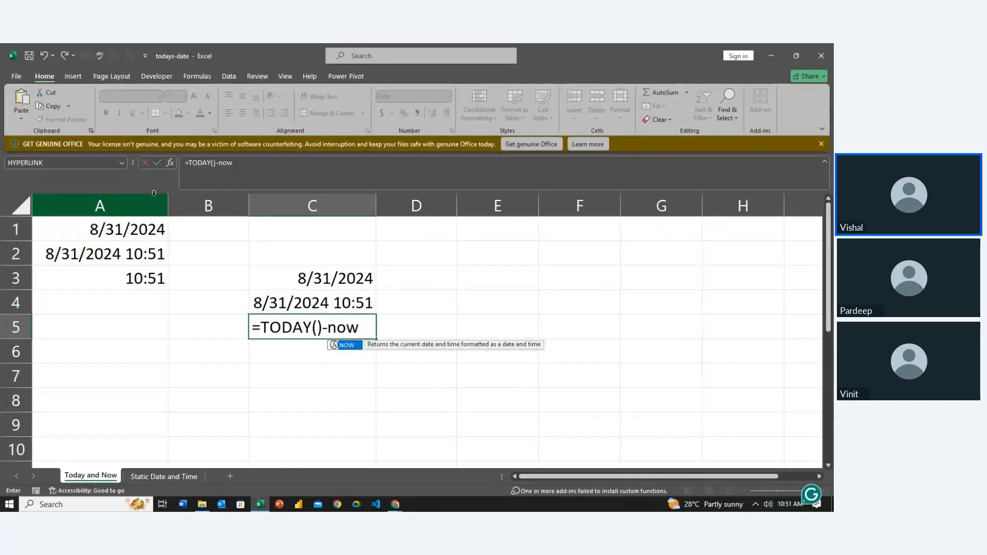
key(Tab)
text())
key(Return)
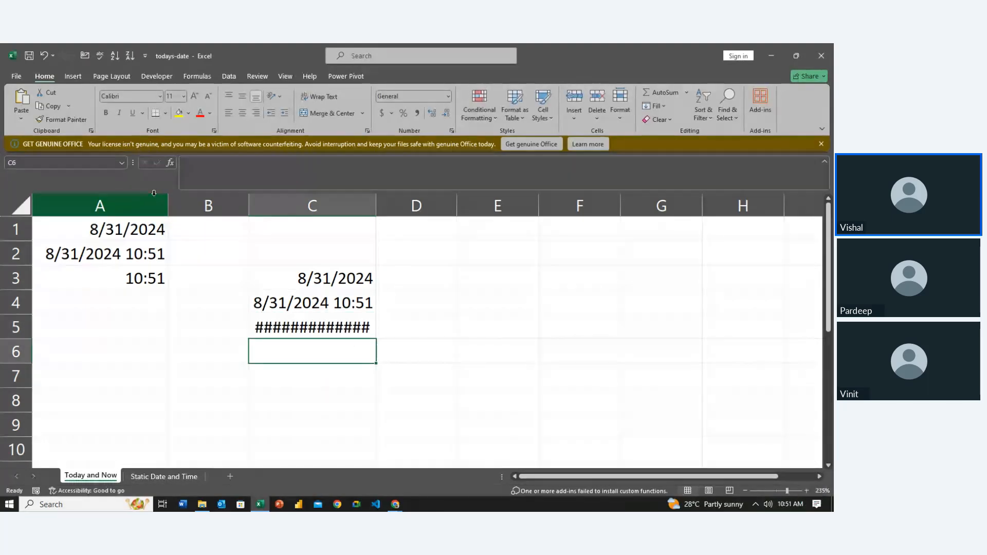
key(Up)
key(Delete)
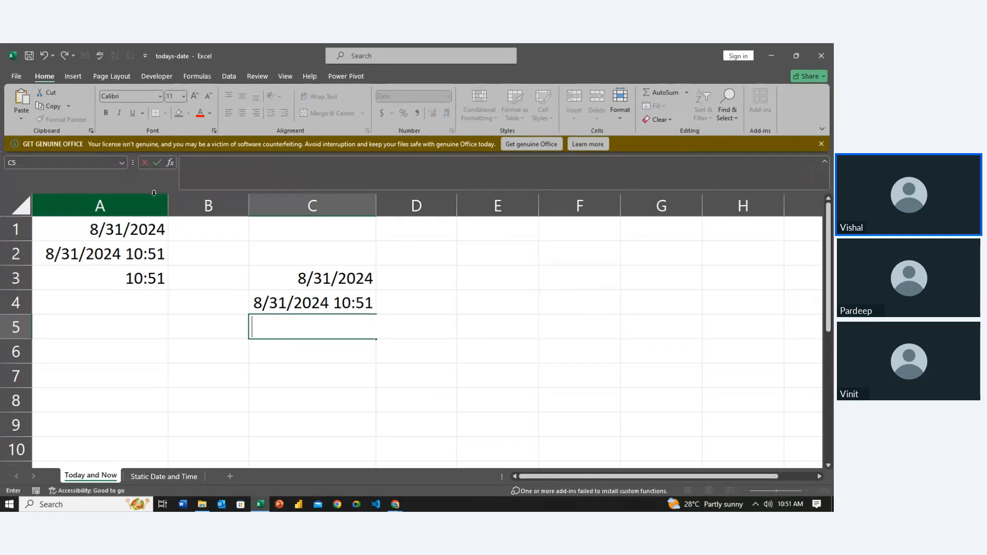
Step: Review the formula in cell A3 again as the reference for cell C5
key(Left)
key(Left)
key(Up)
key(Up)
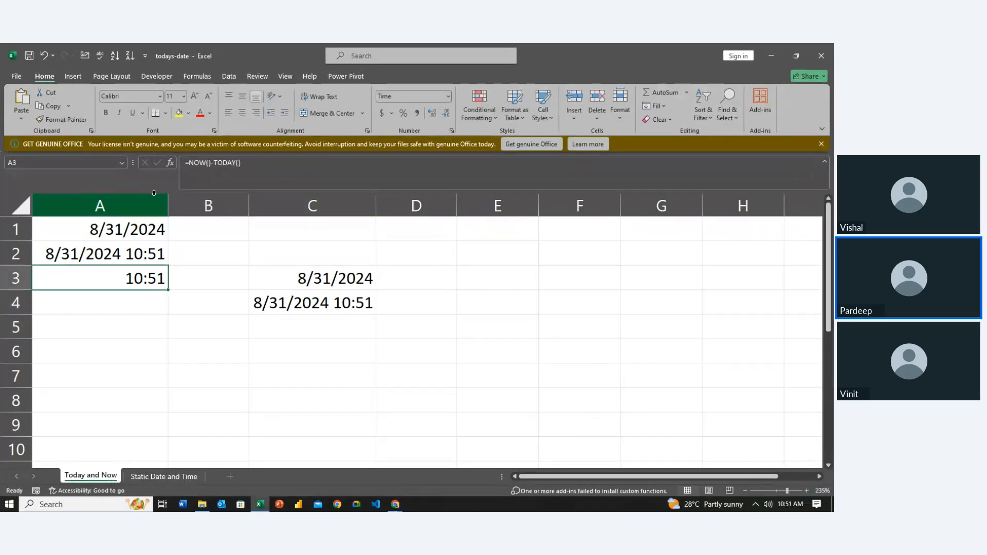
key(Right)
key(Down)
key(Down)
key(Right)
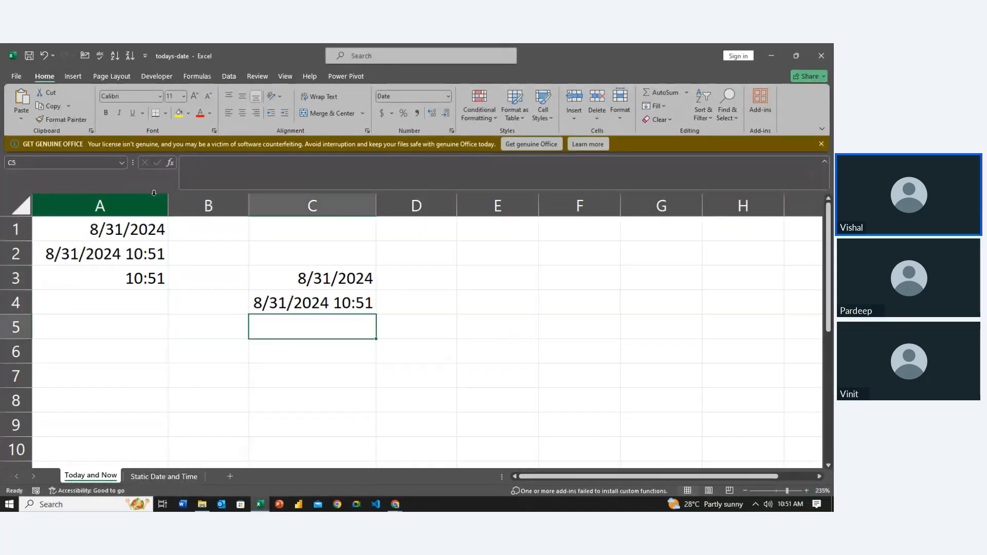
Step: Enter =NOW()-TODAY() in cell C5 and apply the Time number format to it
text(=now)
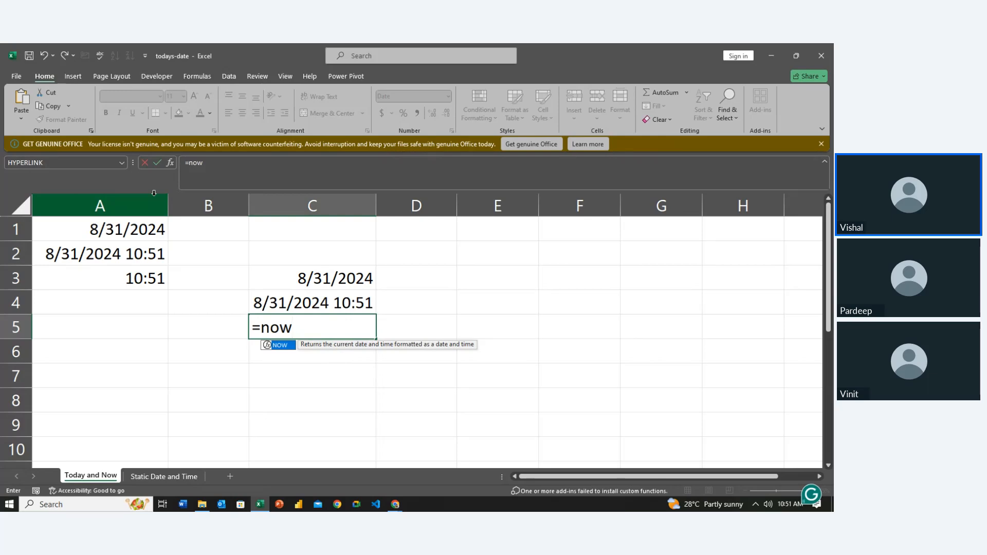
text(()-)
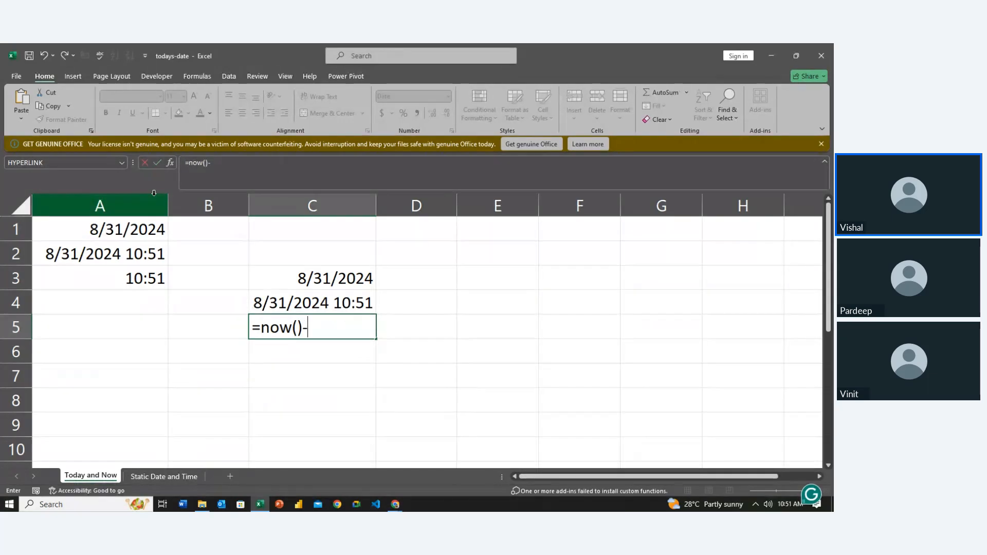
text(today())
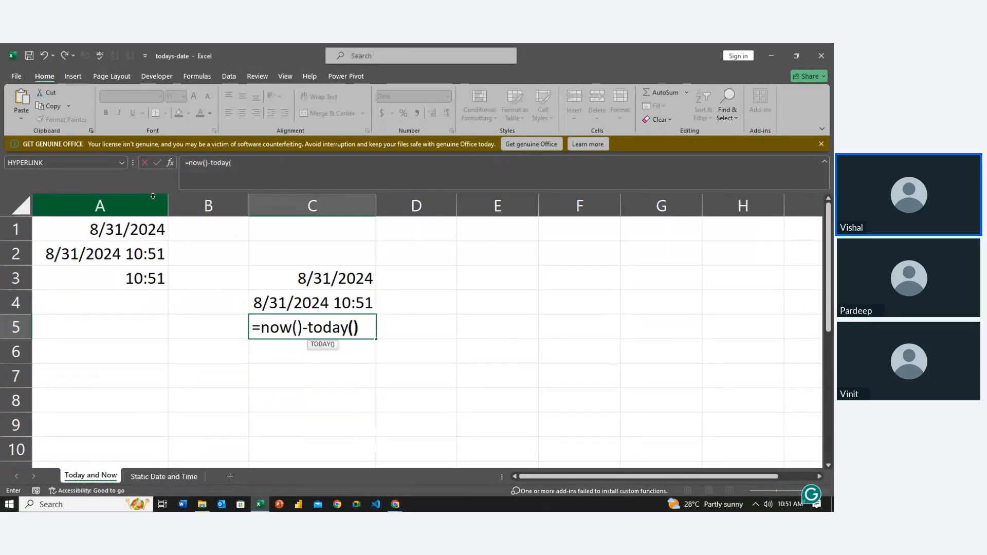
key(ctrl+Return)
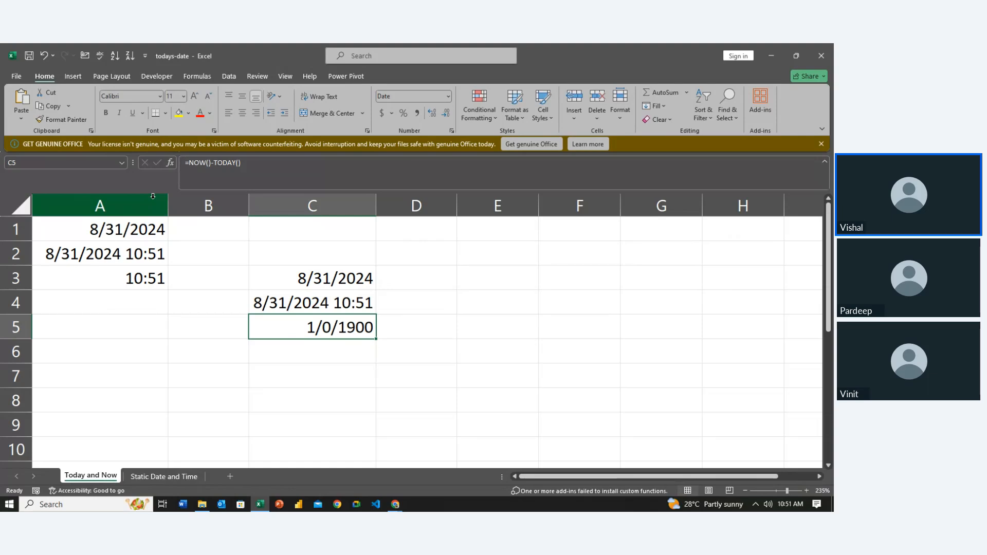
click(448, 96)
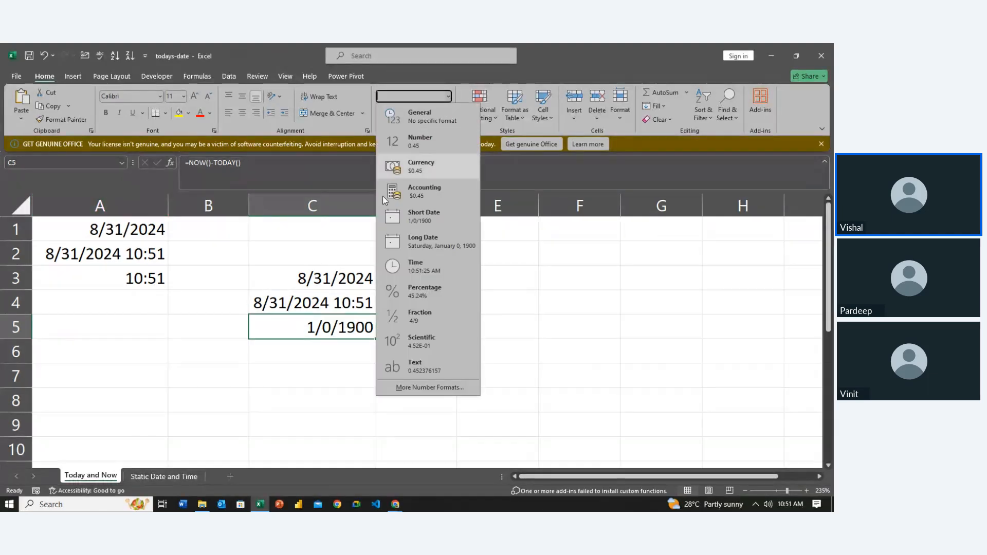
click(432, 265)
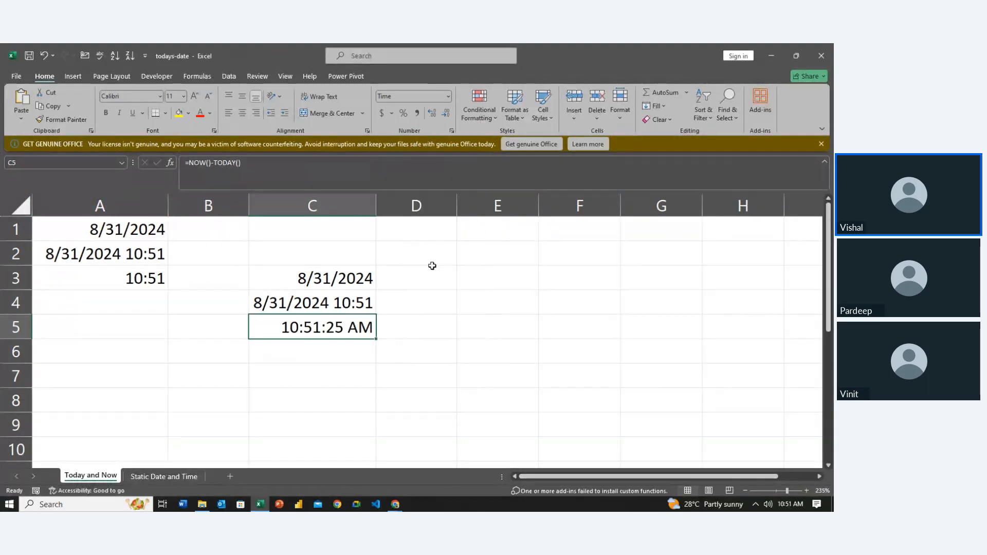
click(410, 346)
key(Left)
key(Up)
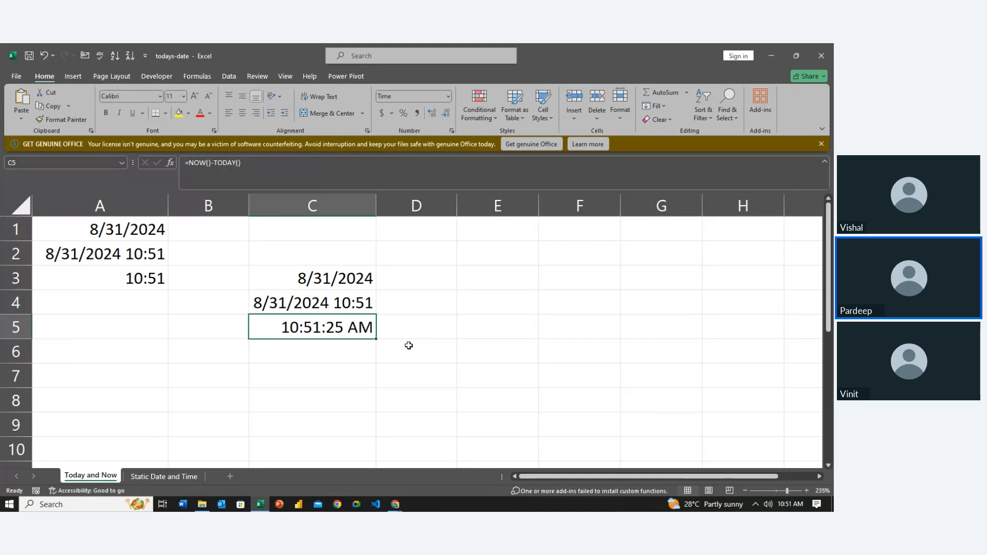
key(Up)
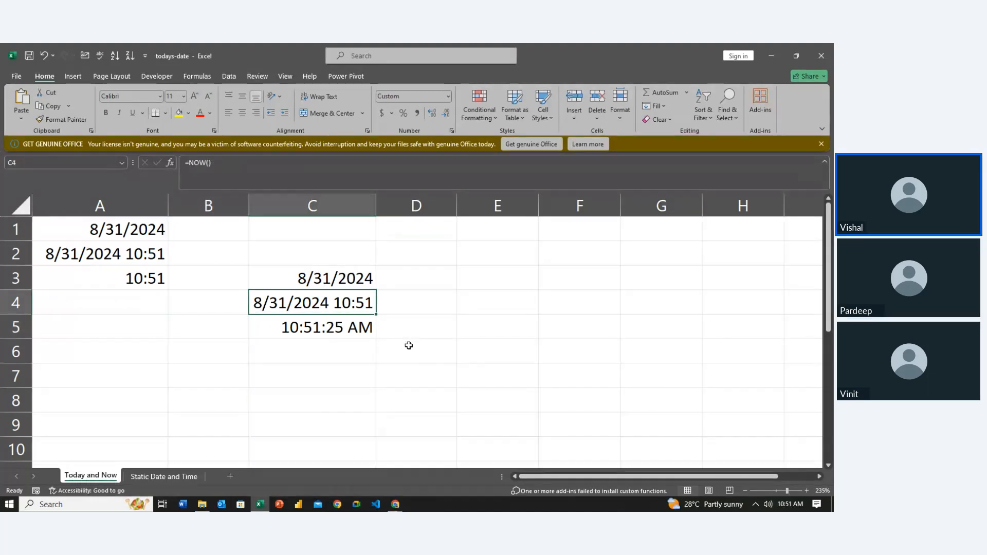
key(Down)
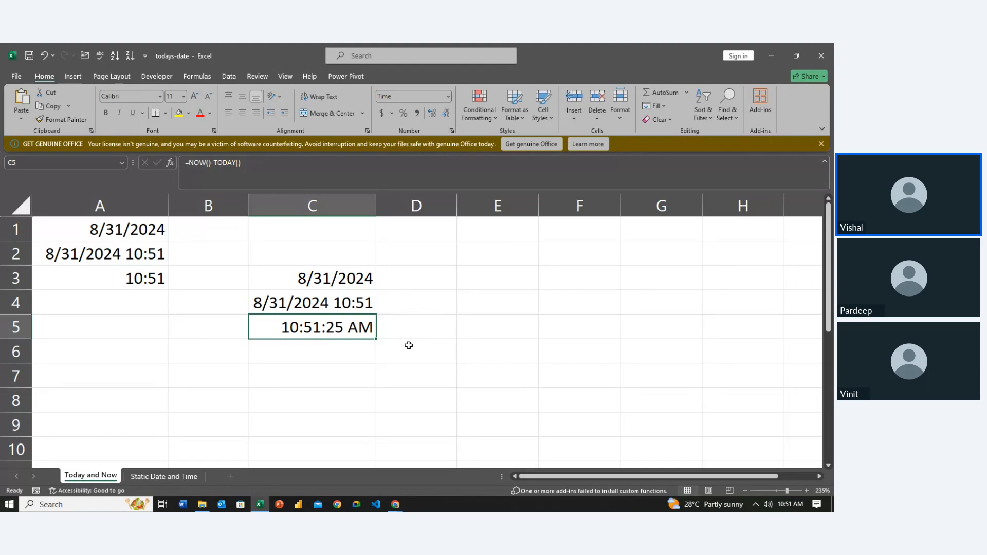
Step: Close the todays-date workbook and save its changes
key(Left)
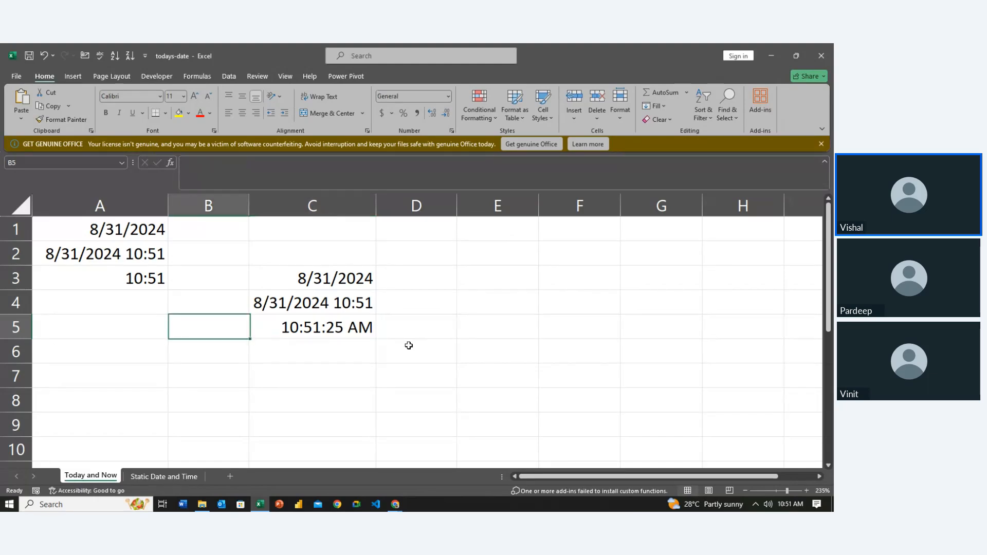
key(Right)
key(Up)
key(Up)
key(Down)
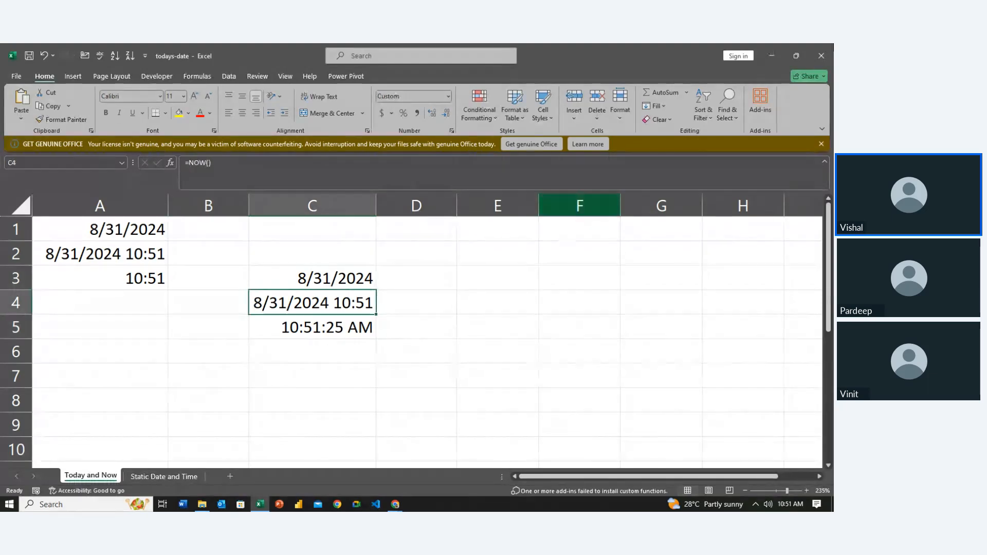
key(alt+F4)
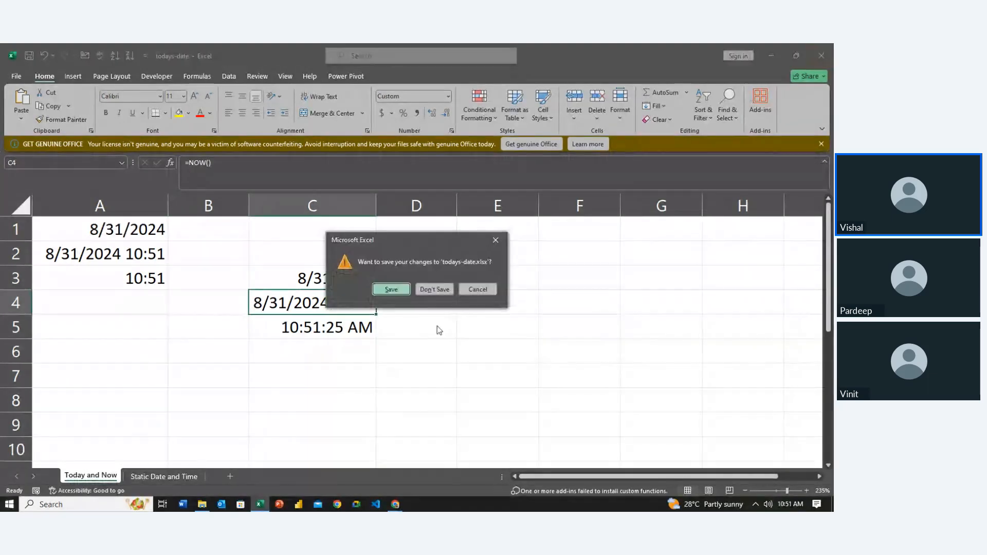
click(390, 289)
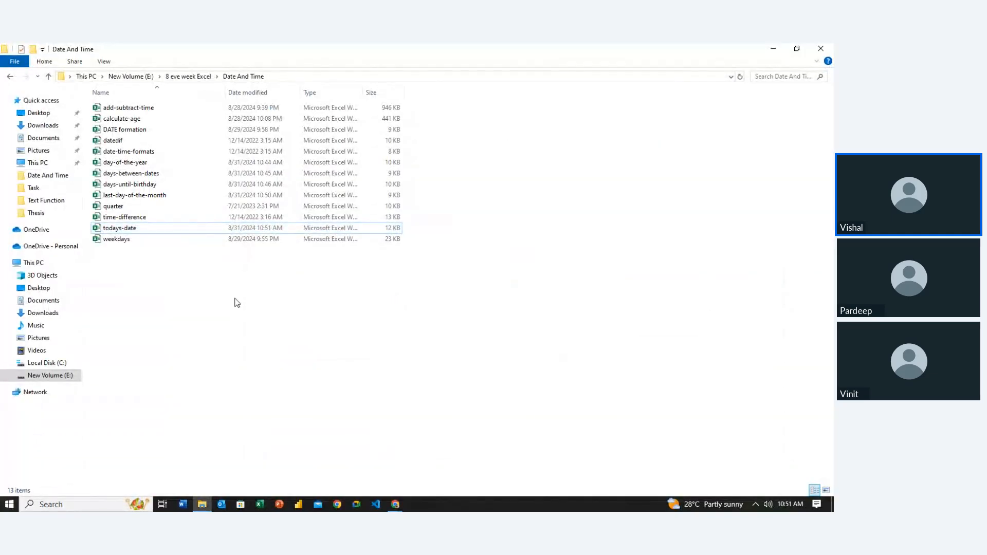
Step: Open the weekdays workbook from the Date And Time folder and go to its WEEKDAY sheet
key(Down)
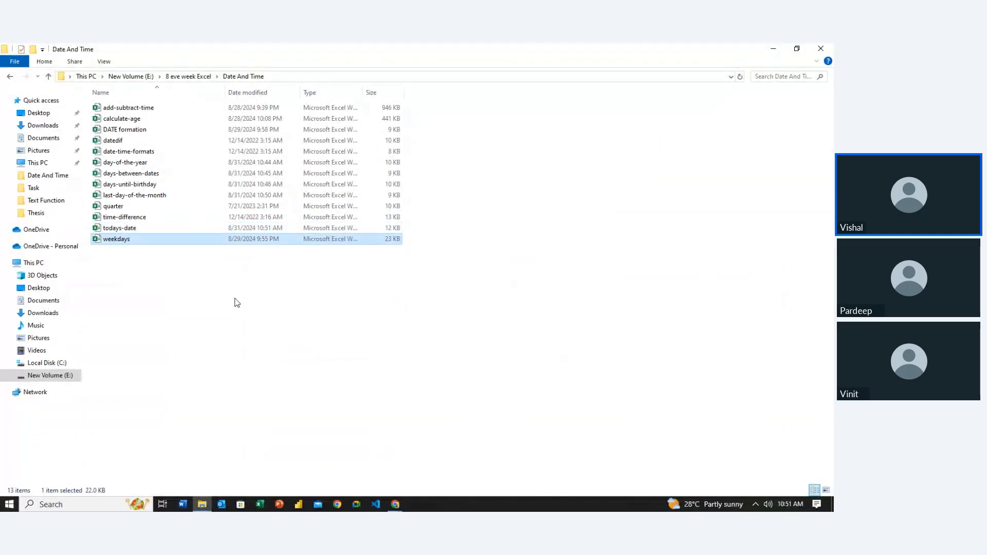
key(Return)
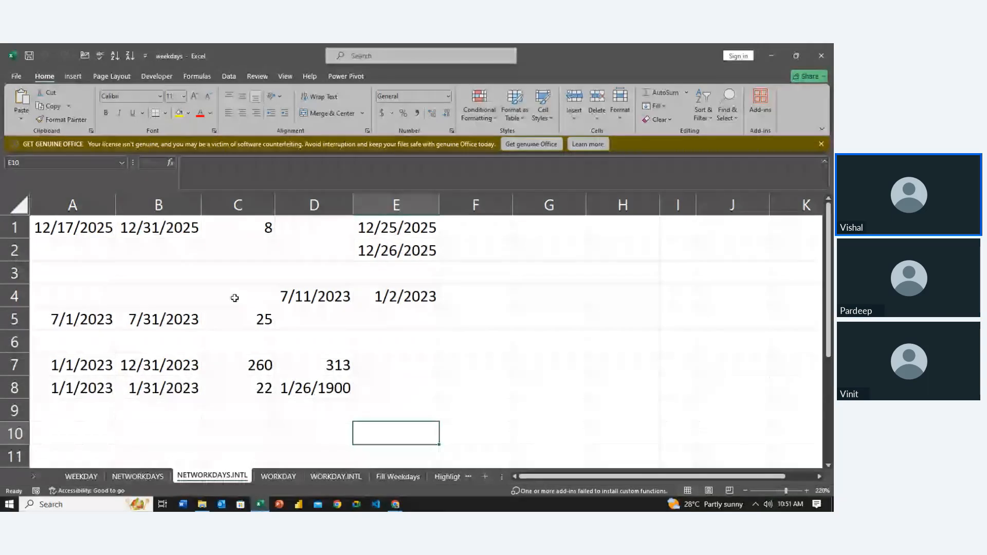
key(Left)
key(Left)
key(Left)
key(Left)
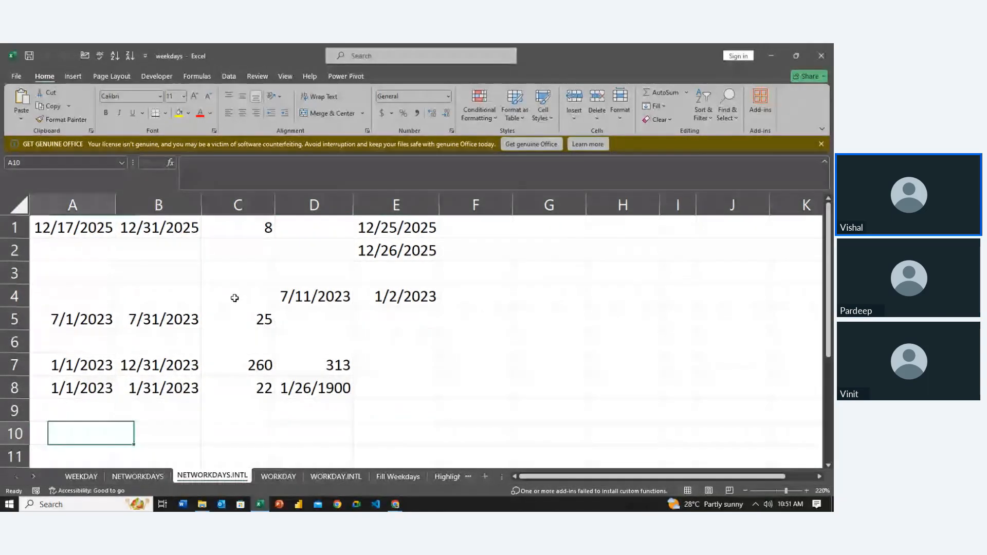
key(Down)
key(Down)
key(Down)
key(Down)
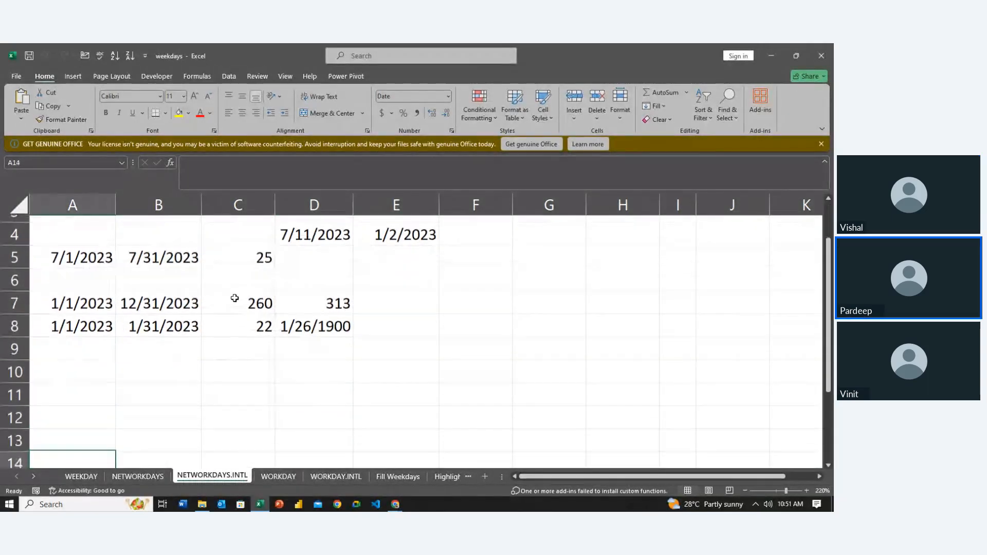
key(ctrl+Page_Up)
key(ctrl+Page_Up)
Step: Look over the existing weekday examples on the WEEKDAY sheet and check the rows below them
key(Up)
key(Up)
key(Up)
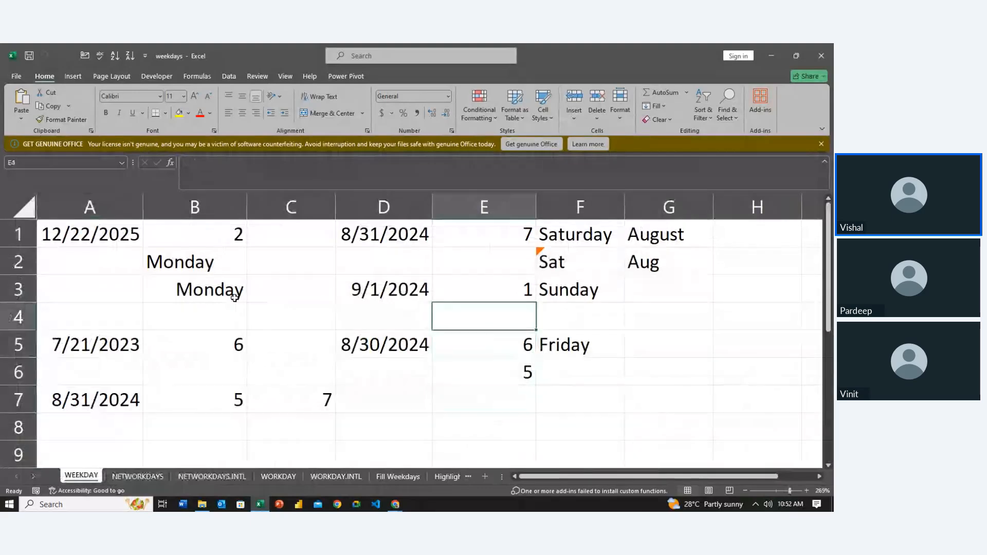
key(Up)
key(Up)
key(Left)
key(Left)
key(Left)
key(Left)
key(Up)
key(Down)
key(Down)
key(Down)
key(Down)
key(Down)
key(Down)
key(Down)
key(Down)
key(Down)
key(Down)
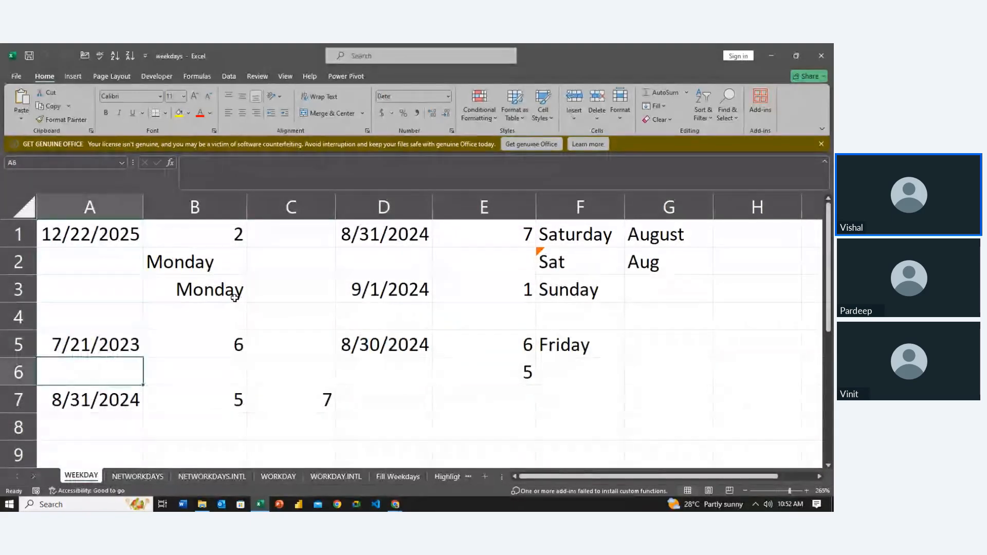
key(Down)
key(Down)
key(Down)
key(Down)
key(Down)
key(Down)
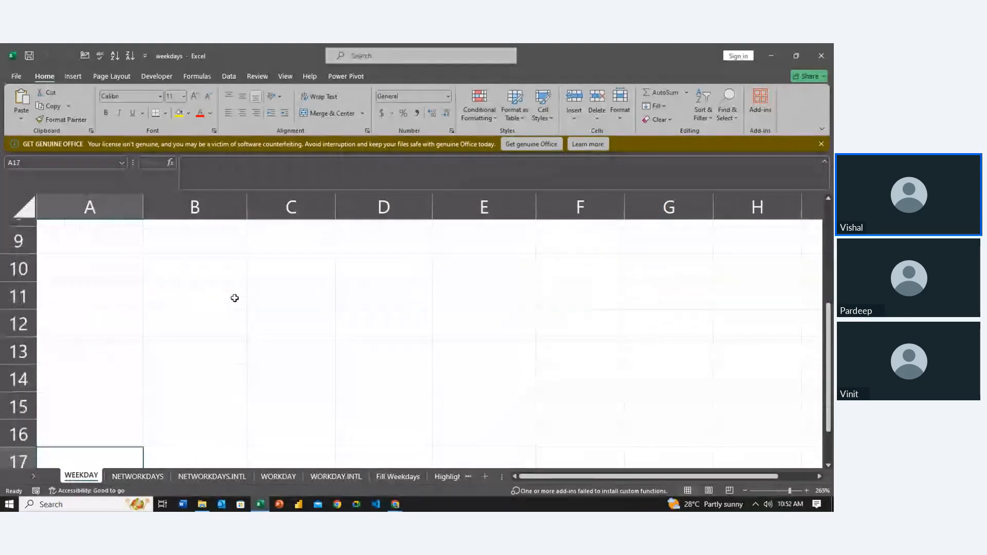
key(Up)
key(Up)
key(Up)
key(Up)
key(Up)
key(Up)
key(Up)
key(Up)
key(Up)
key(Up)
key(Up)
key(Up)
key(Up)
key(Up)
key(Up)
key(Up)
key(Down)
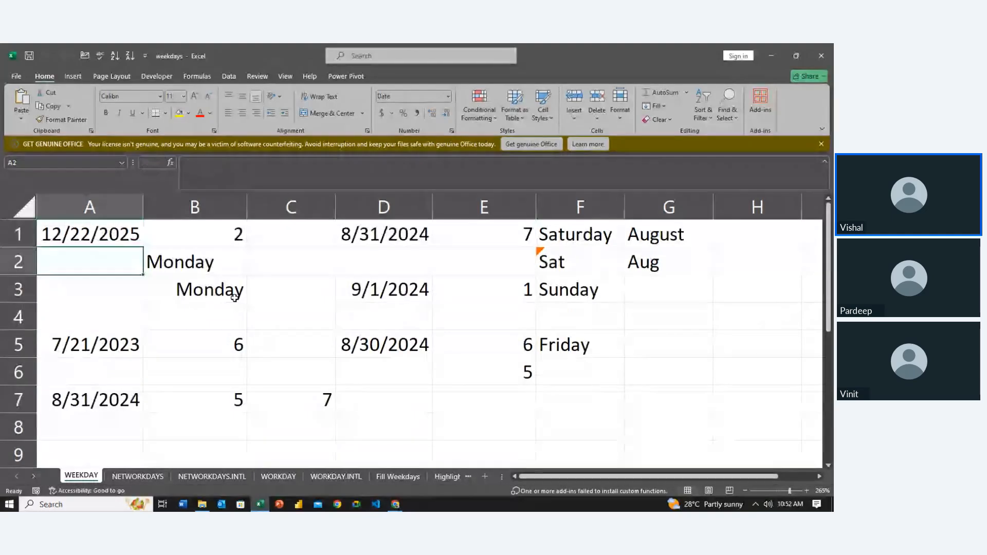
Step: Clear the old examples from the range A1:G8 on the WEEKDAY sheet
key(Up)
key(shift+Right)
key(shift+Right)
key(shift+Right)
key(shift+Right)
key(shift+Right)
key(shift+Right)
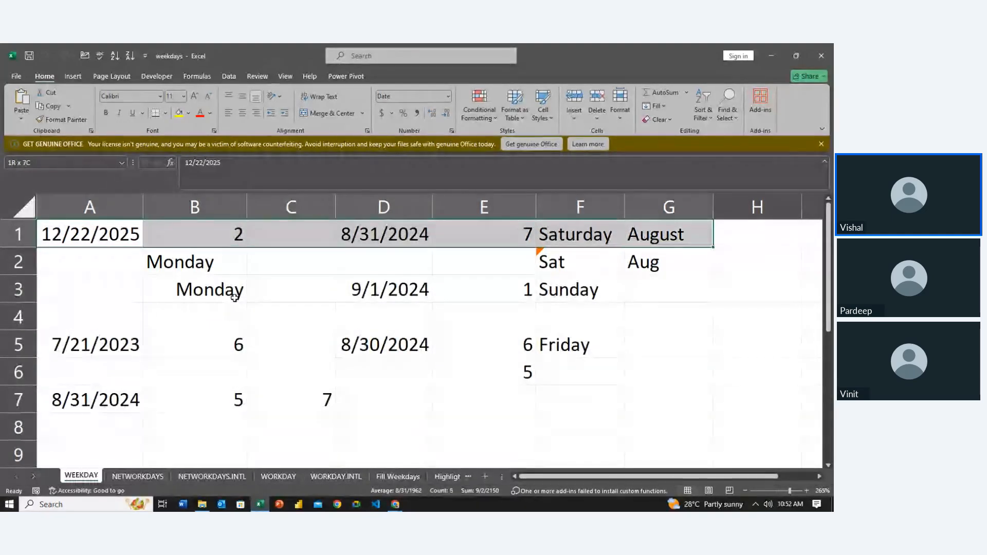
key(shift+Down)
key(shift+Down)
key(shift+Down)
key(shift+Down)
key(shift+Down)
key(shift+Down)
key(shift+Down)
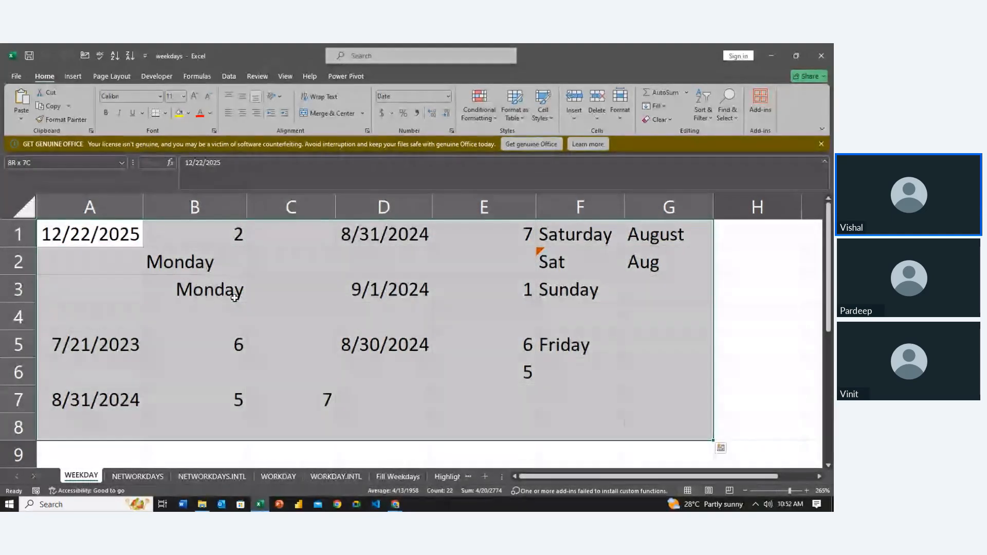
key(Delete)
Step: Enter the formula =TODAY() in cell A2
key(Right)
key(Down)
key(Left)
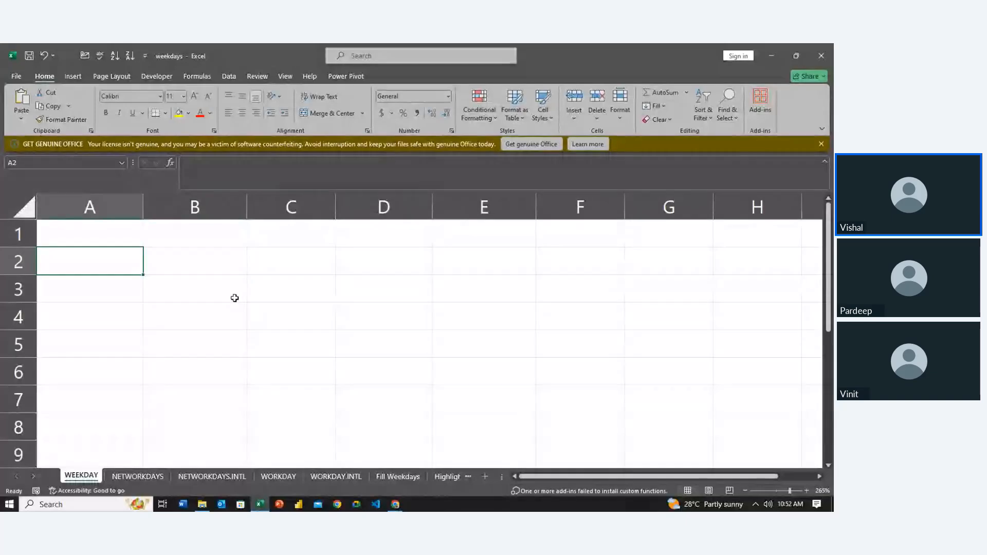
text(=)
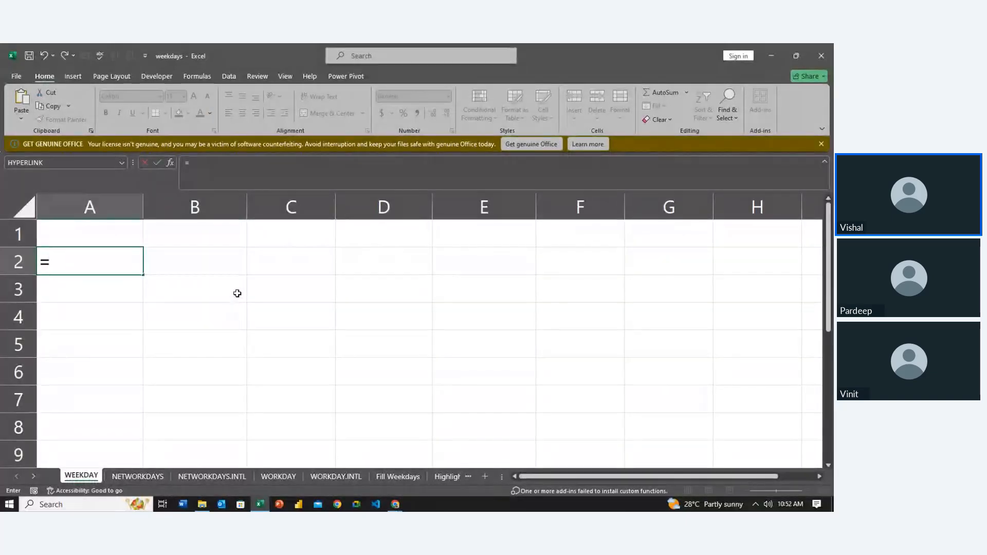
text(today())
key(Return)
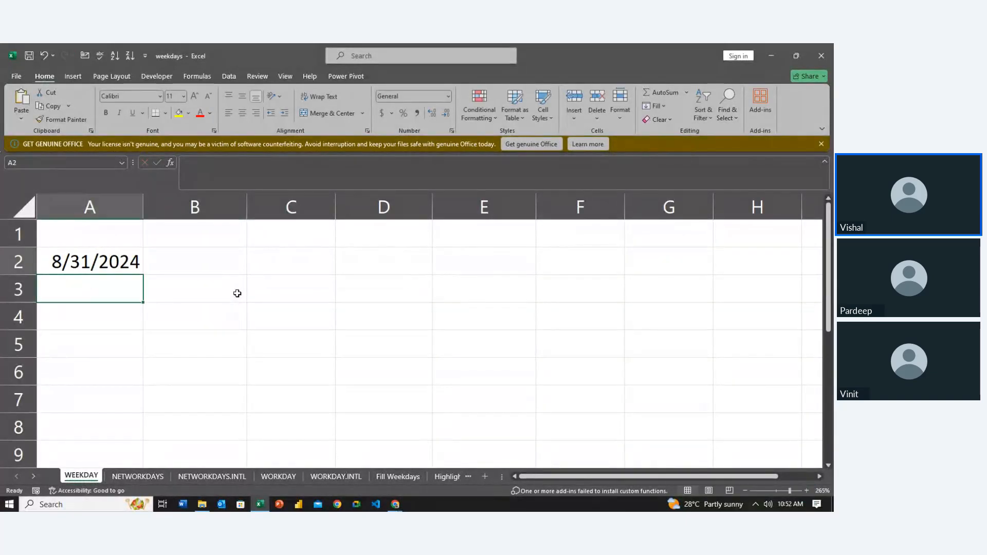
Step: Move the date formula from cell A2 to cell B2
key(Up)
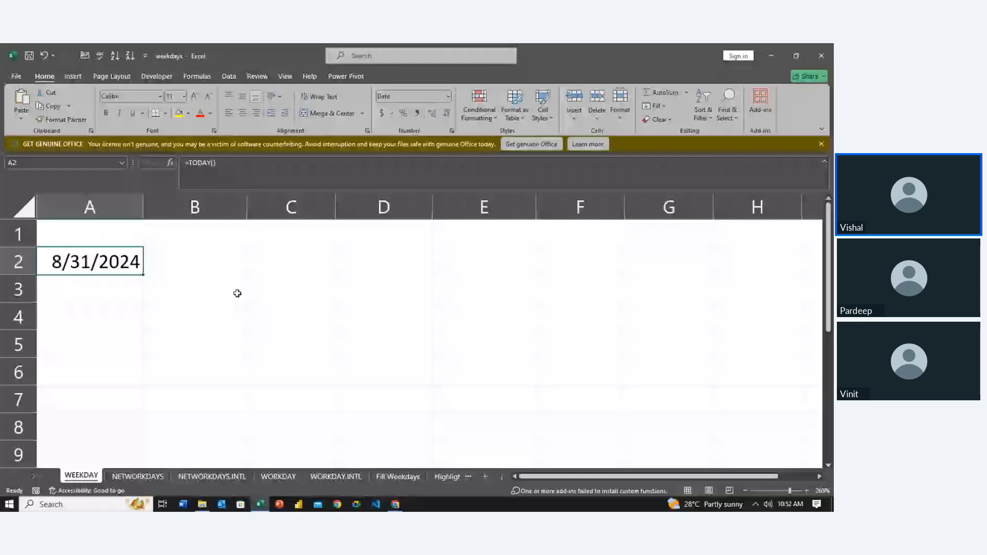
key(ctrl+c)
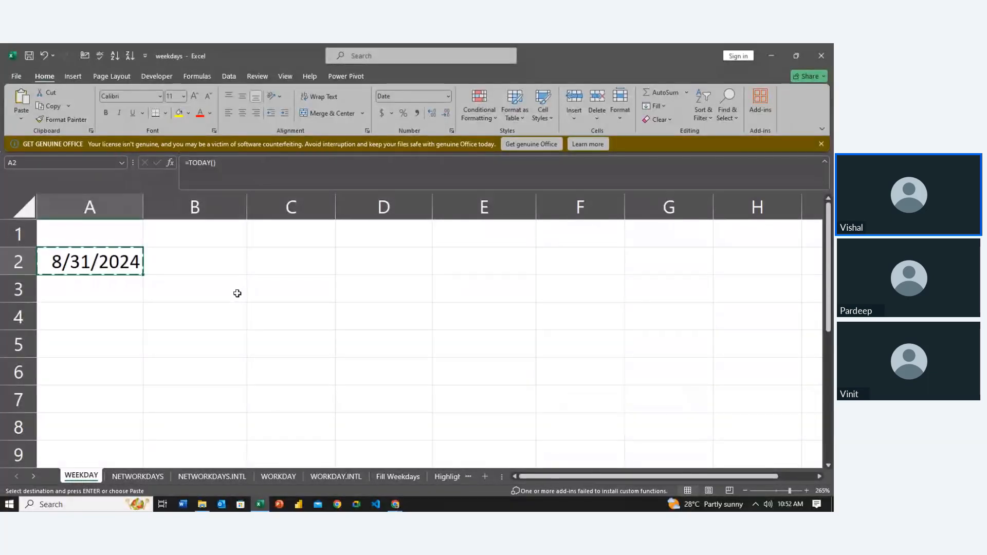
key(Right)
key(ctrl+v)
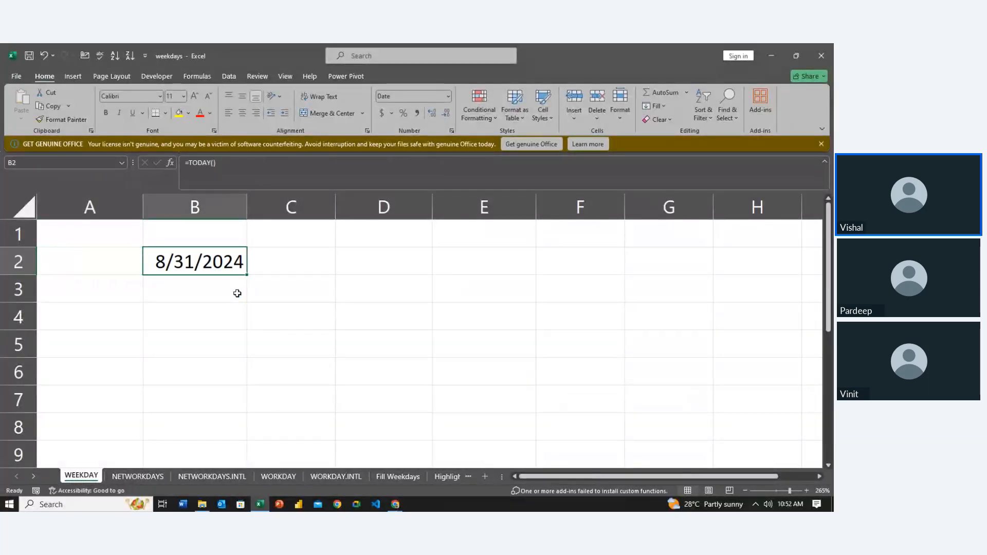
Step: Enter the headings Date in B1 and Day_Number in C1, and autofit the width of column C
key(Up)
text(Date)
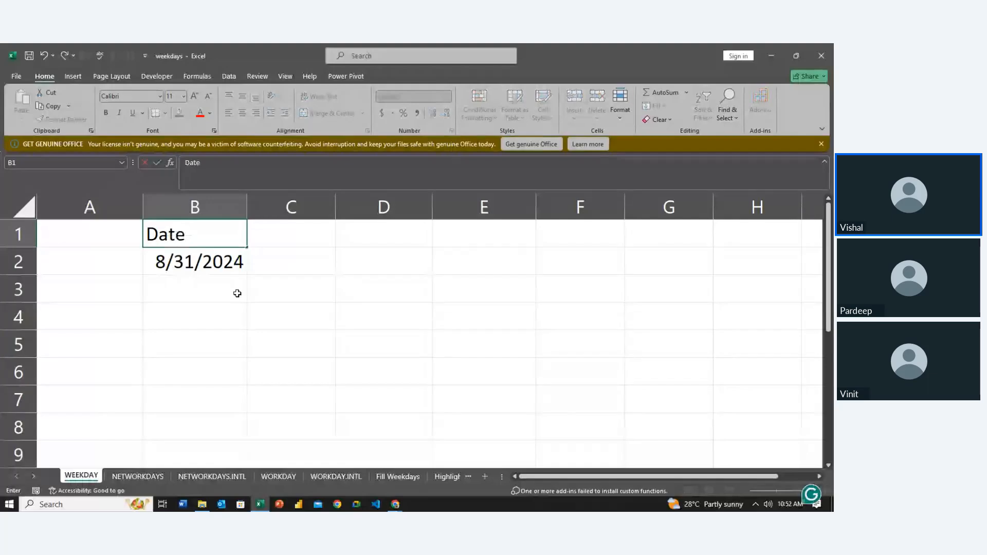
key(Tab)
text(Da)
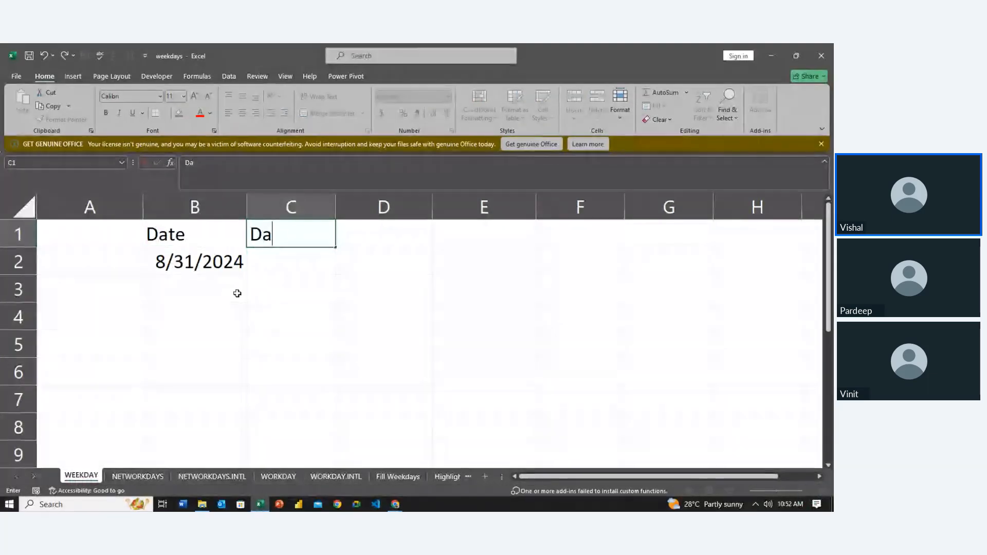
text(y_)
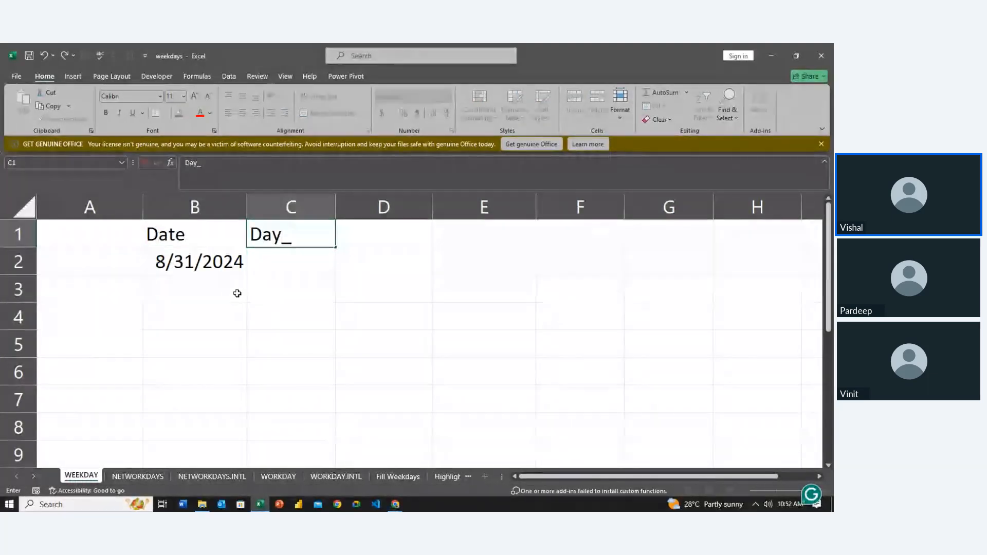
text(Number)
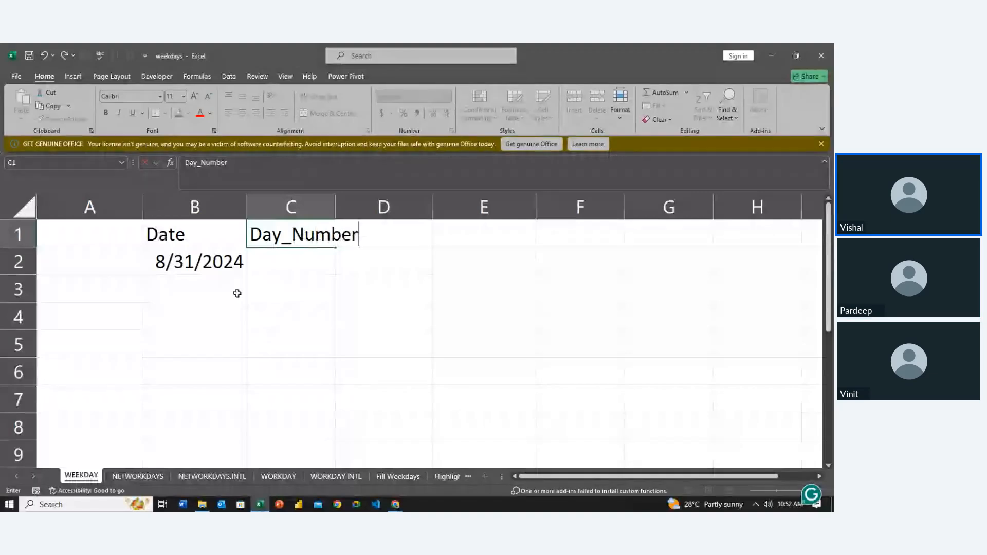
key(Return)
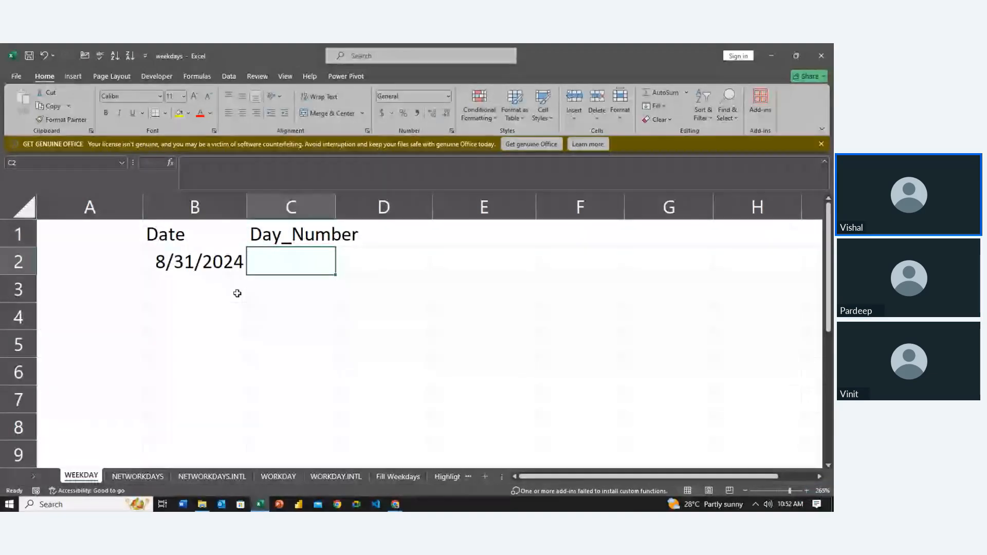
key(Up)
key(alt+h)
key(o)
key(i)
Step: Centre the contents of the range B1:C2 and apply All Borders to it
key(Left)
key(shift+Down)
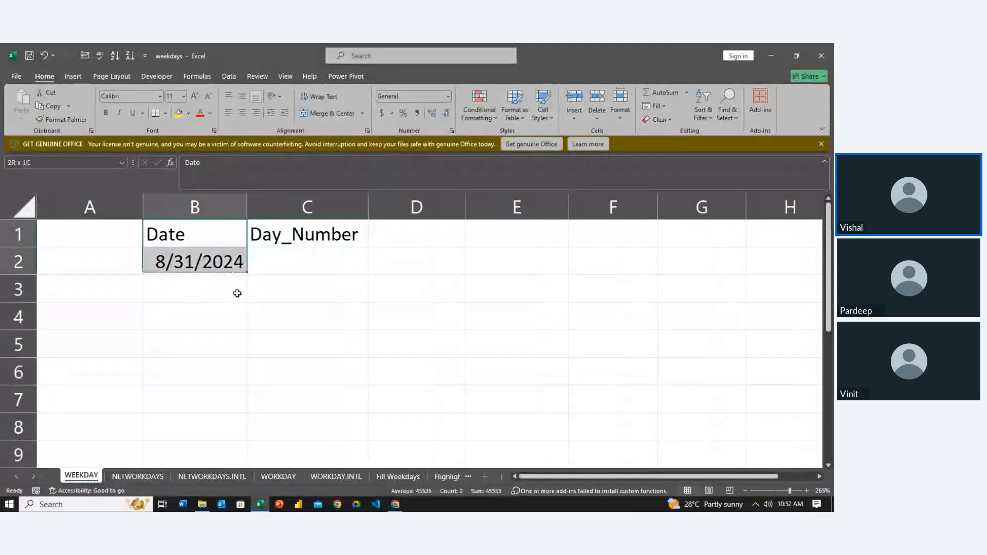
key(shift+Right)
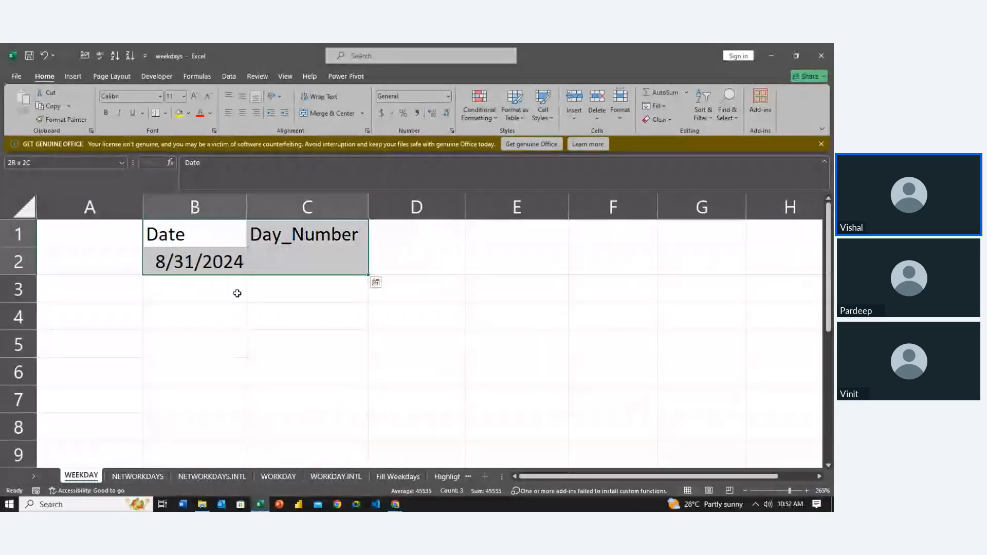
click(243, 114)
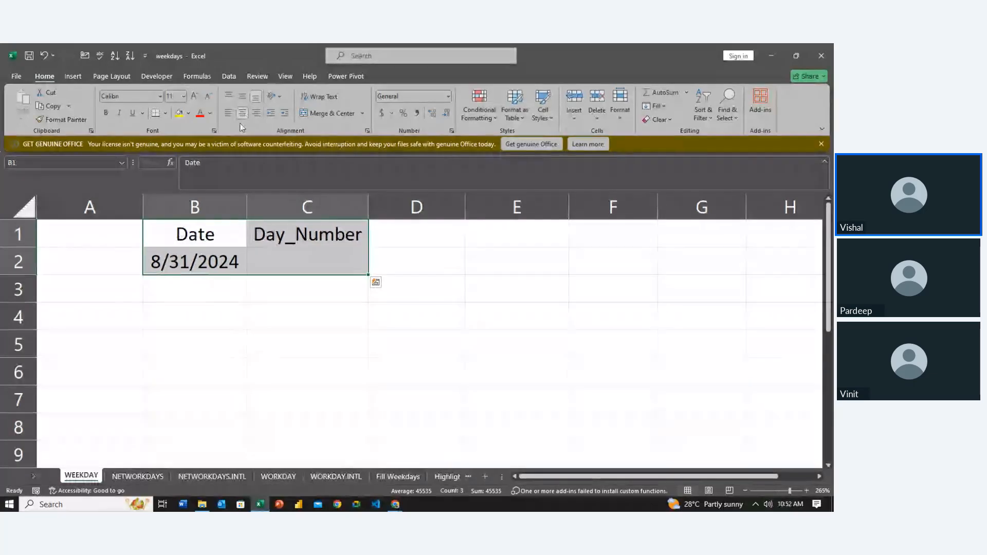
click(166, 114)
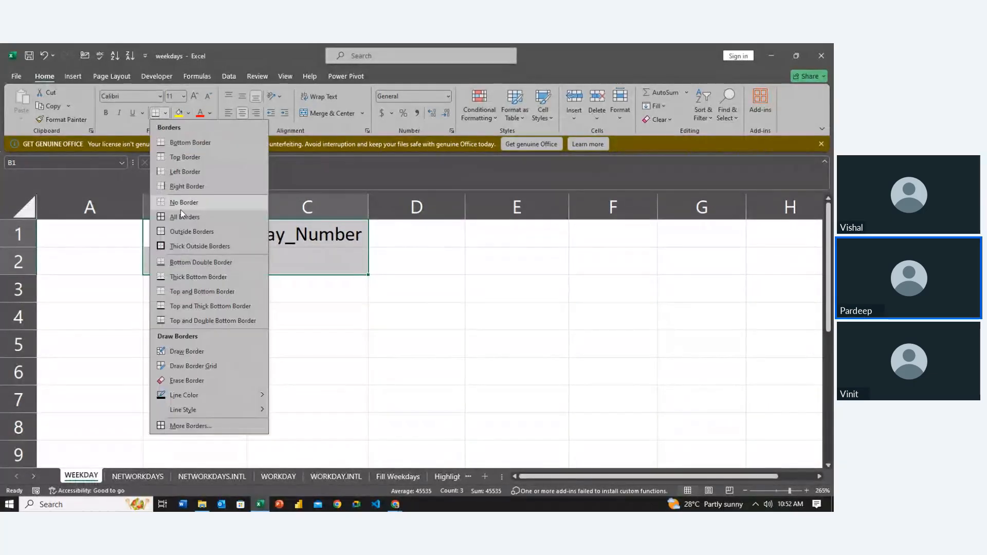
click(180, 221)
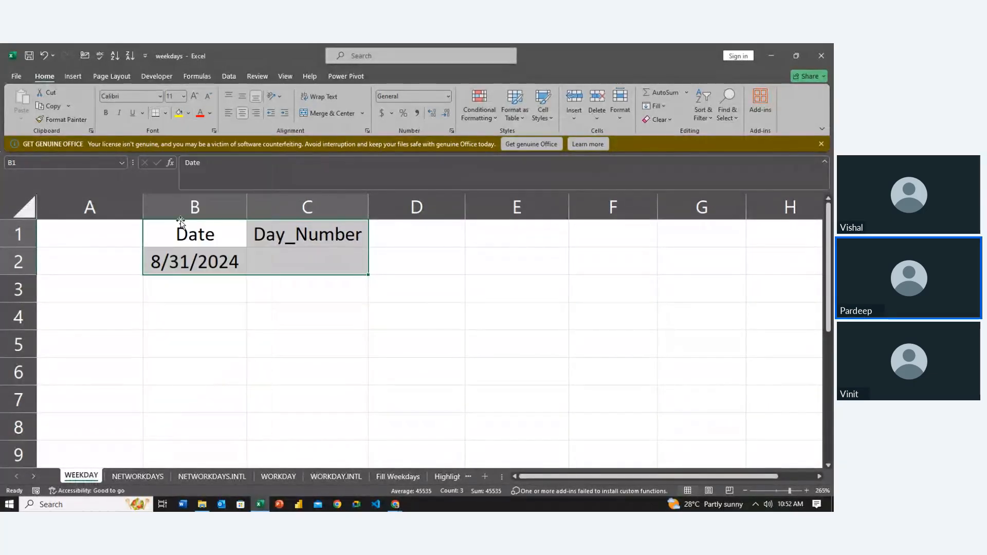
Step: Enter the formula =WEEKDAY(B2) in cell C2 under the Day_Number heading
double_click(275, 263)
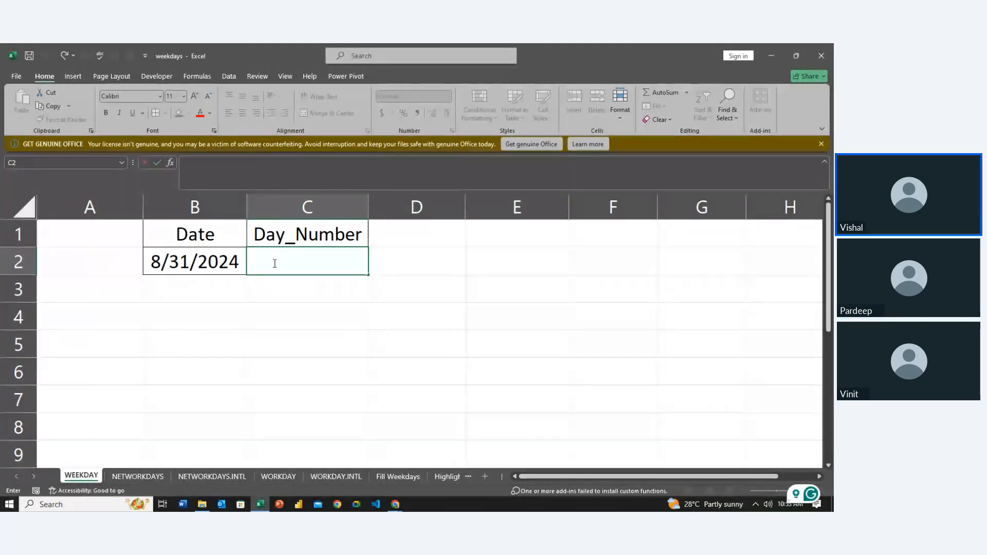
text(=wee)
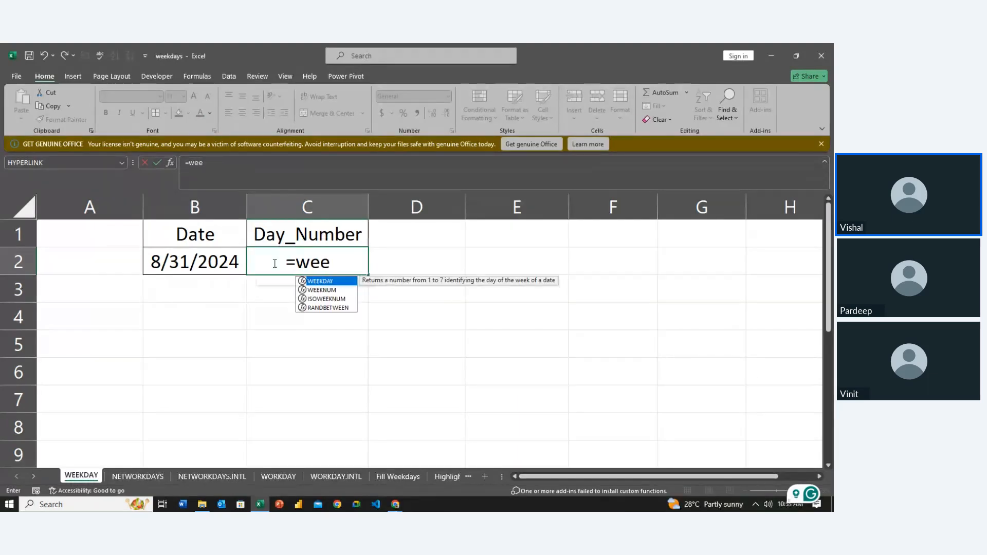
key(Tab)
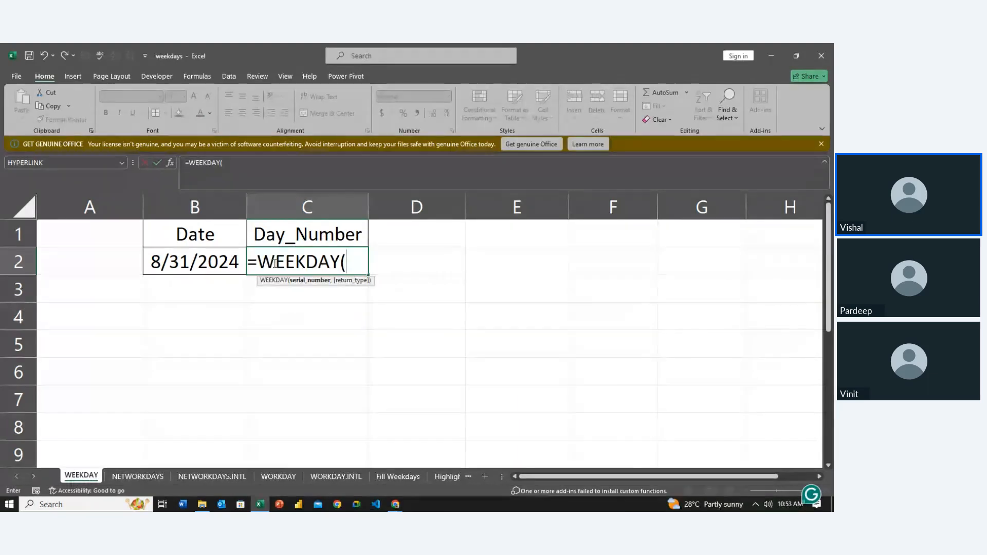
click(180, 262)
key(Return)
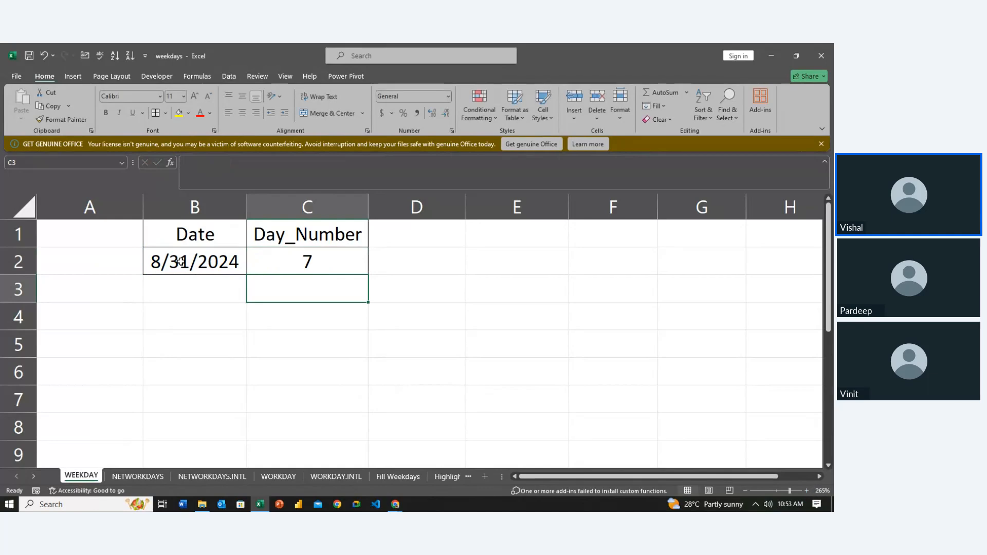
key(Up)
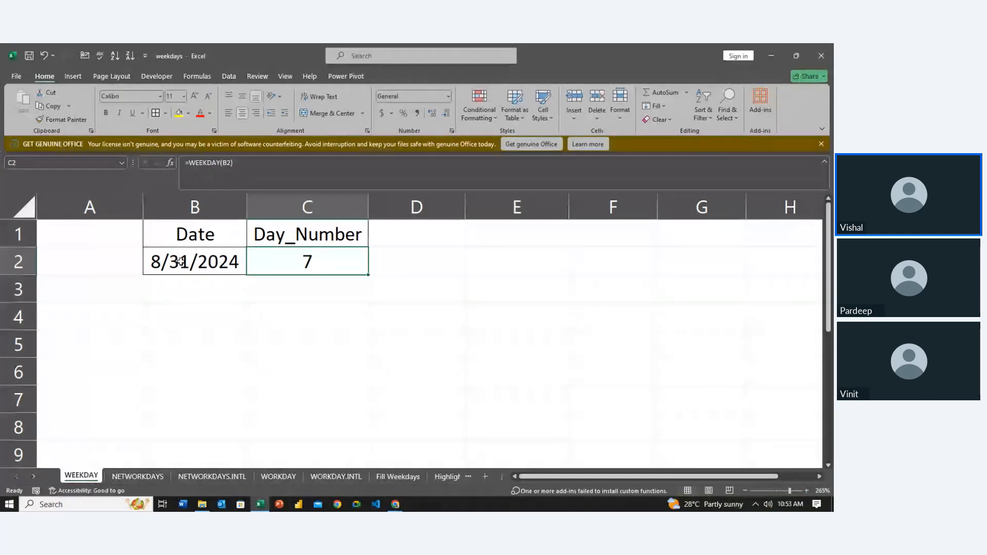
key(Up)
key(F2)
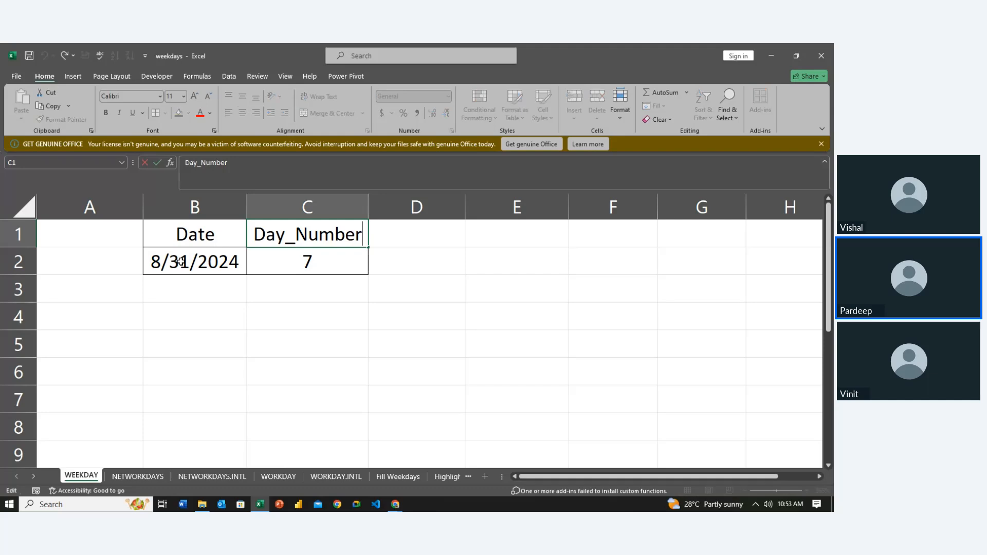
key(Return)
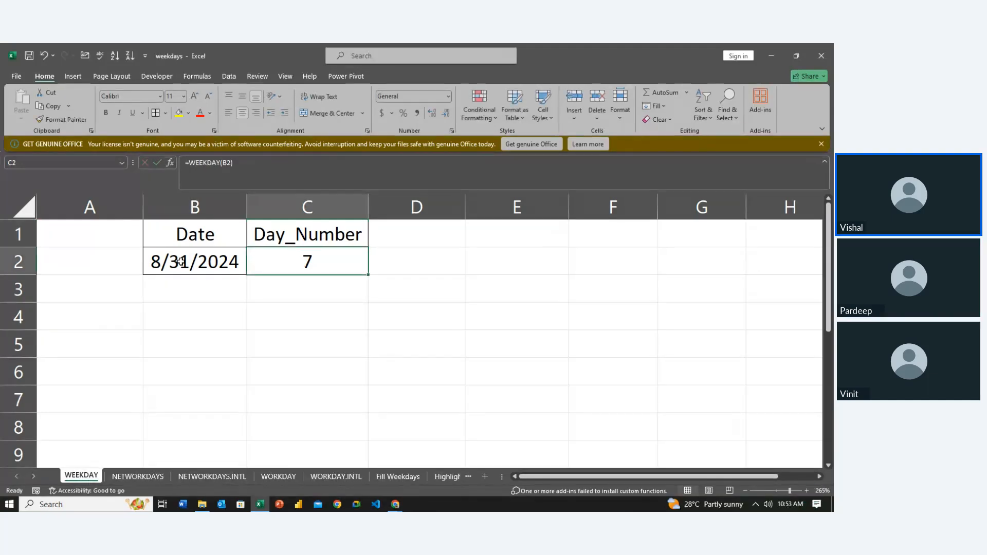
Step: Copy the Day_Number heading from cell C1 into cell D1
key(Right)
key(Up)
key(Left)
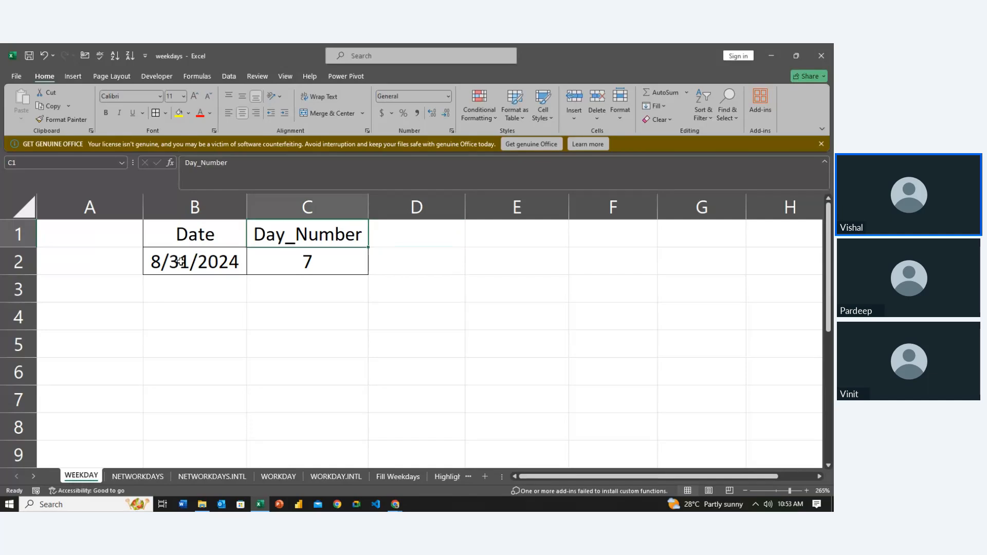
key(ctrl+c)
key(Right)
key(ctrl+v)
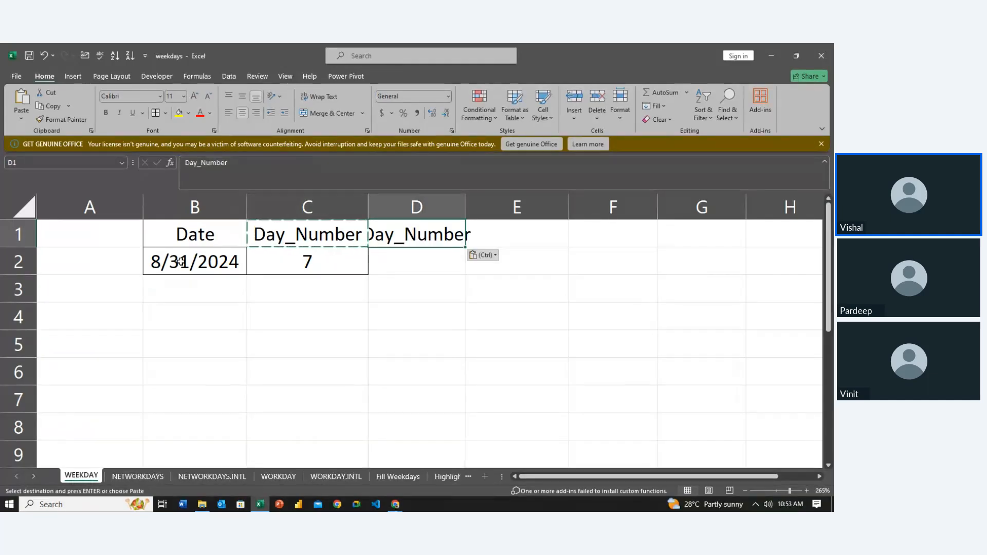
Step: Change the copied heading in D1 to Day_Name and autofit the width of column D
text(D)
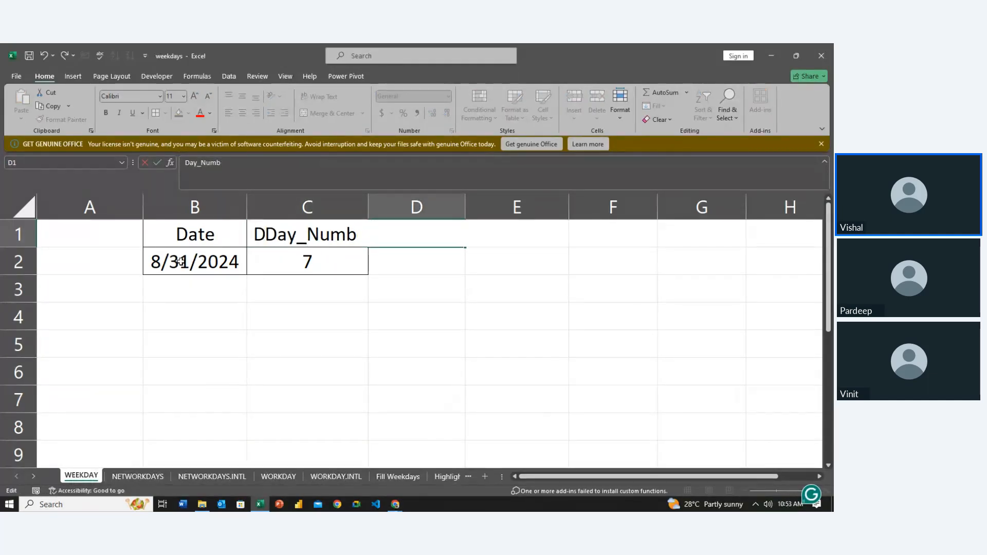
key(BackSpace)
key(BackSpace)
key(BackSpace)
text(amew)
key(ctrl+Return)
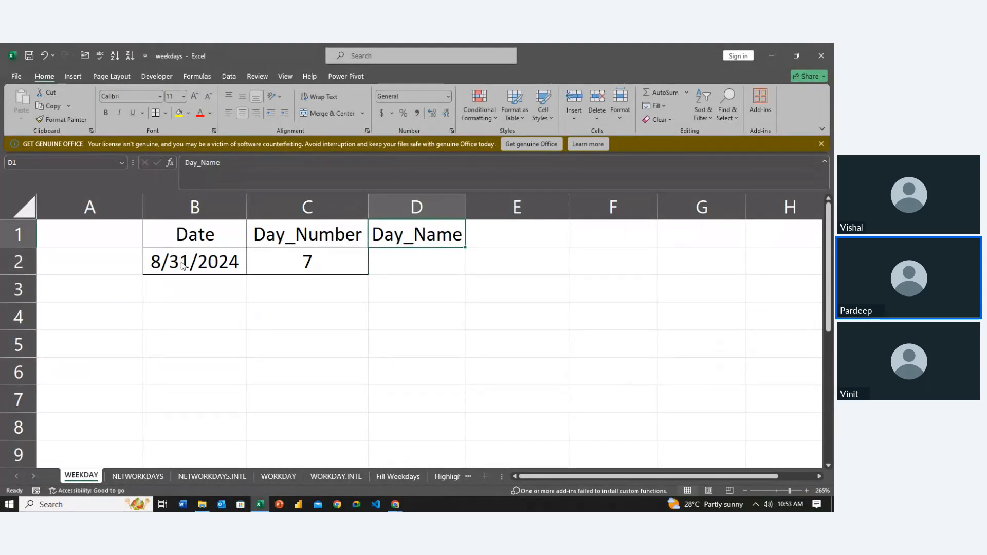
key(alt+h)
key(o)
key(i)
Step: Enter the formula =TEXT(B2,"dddd") in cell D2 to return the full day name
key(Down)
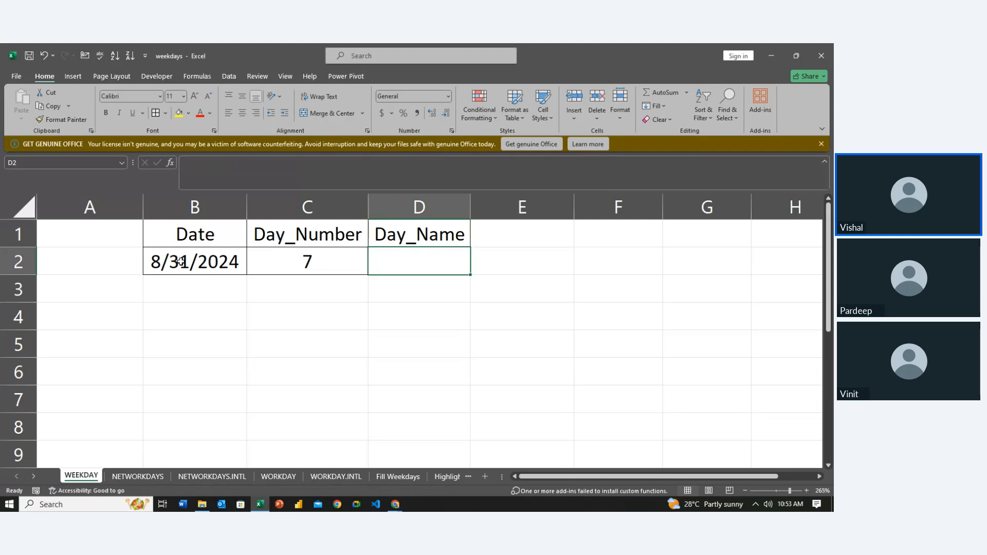
text(t)
key(BackSpace)
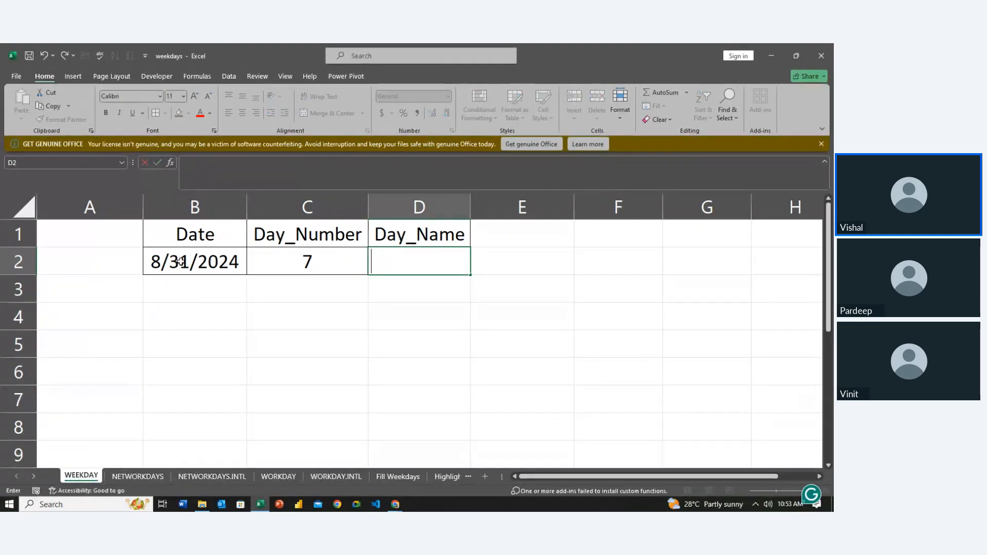
text(=tex)
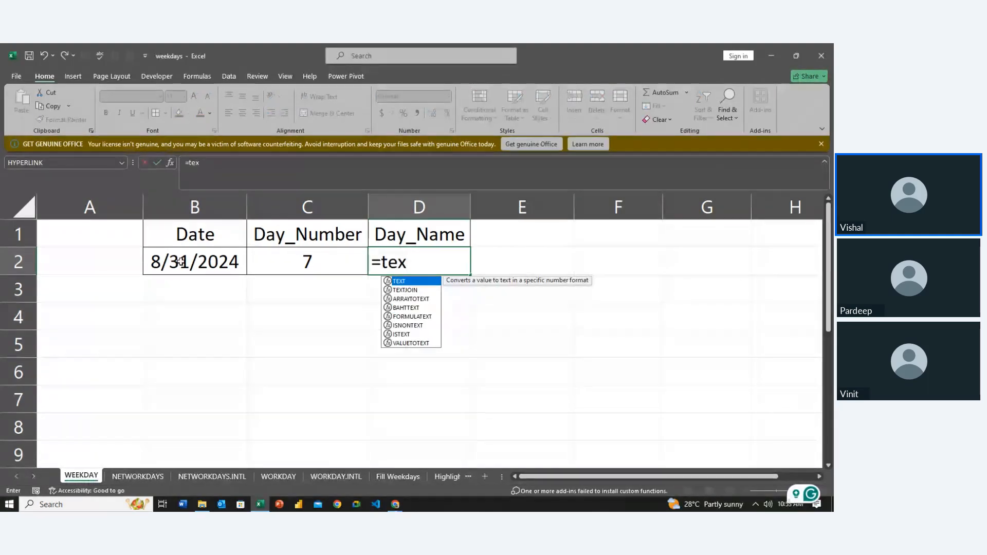
text(t)
key(Tab)
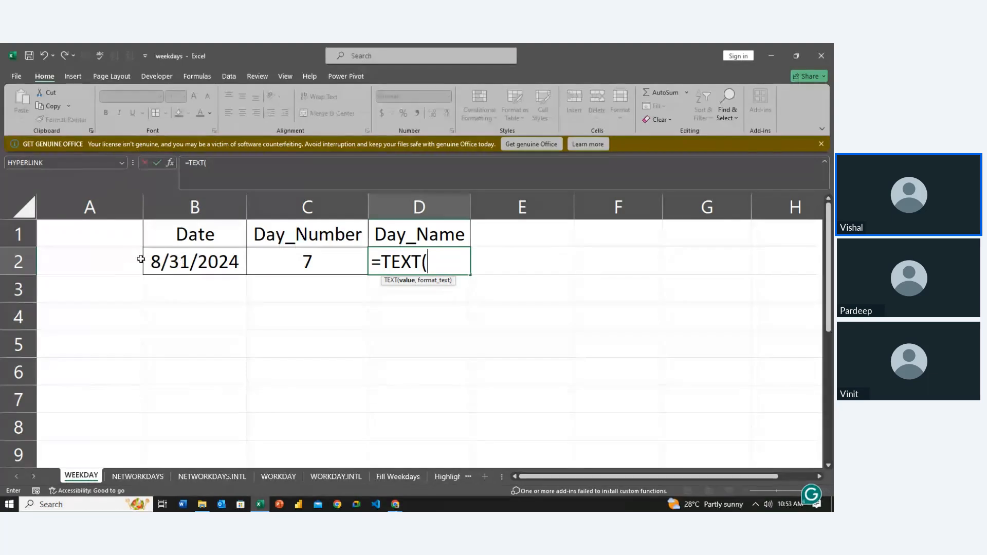
click(186, 265)
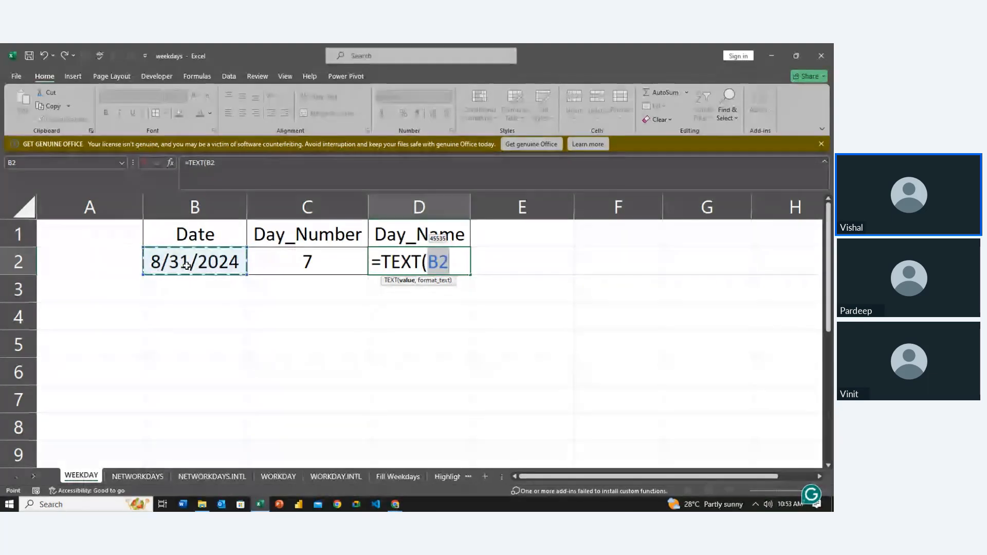
text(,")
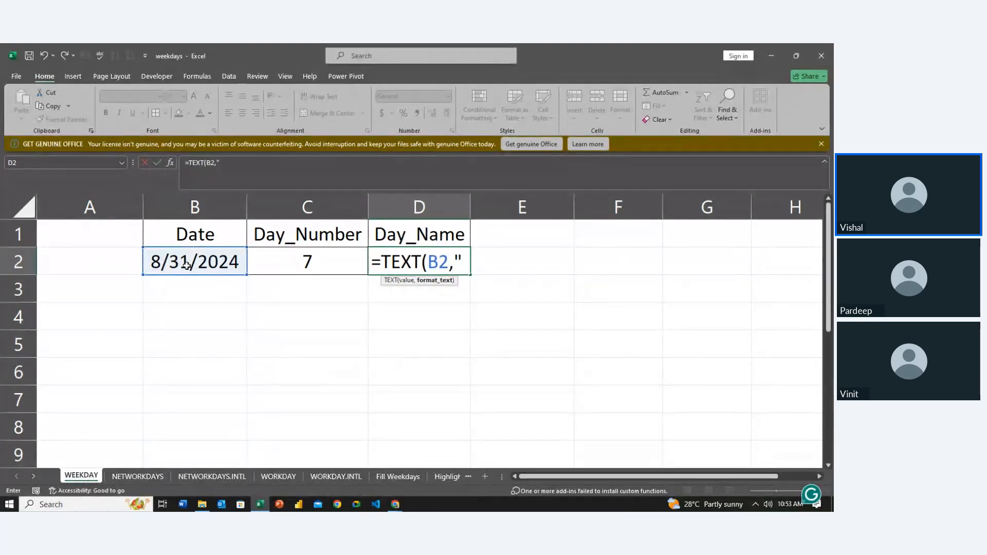
text(dddd)
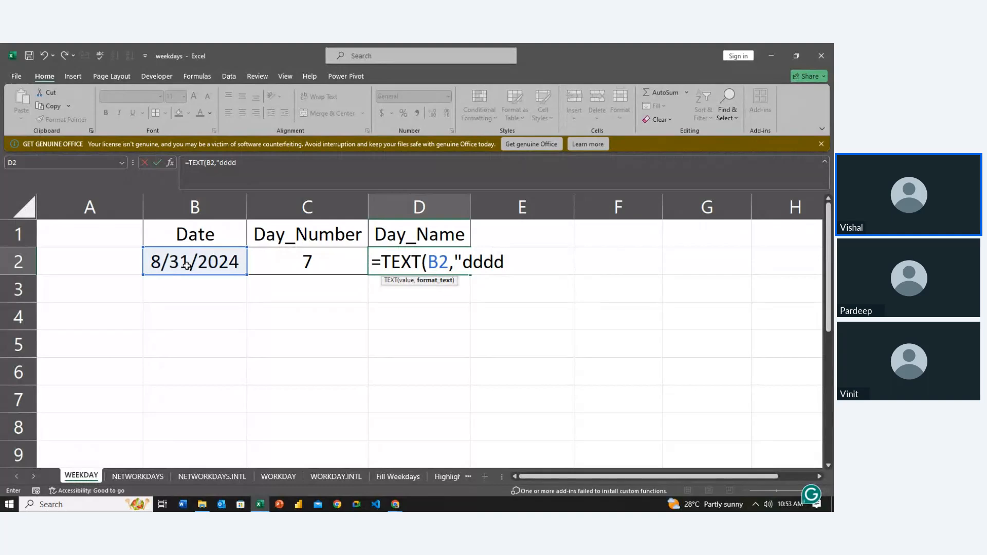
text(")
key(Return)
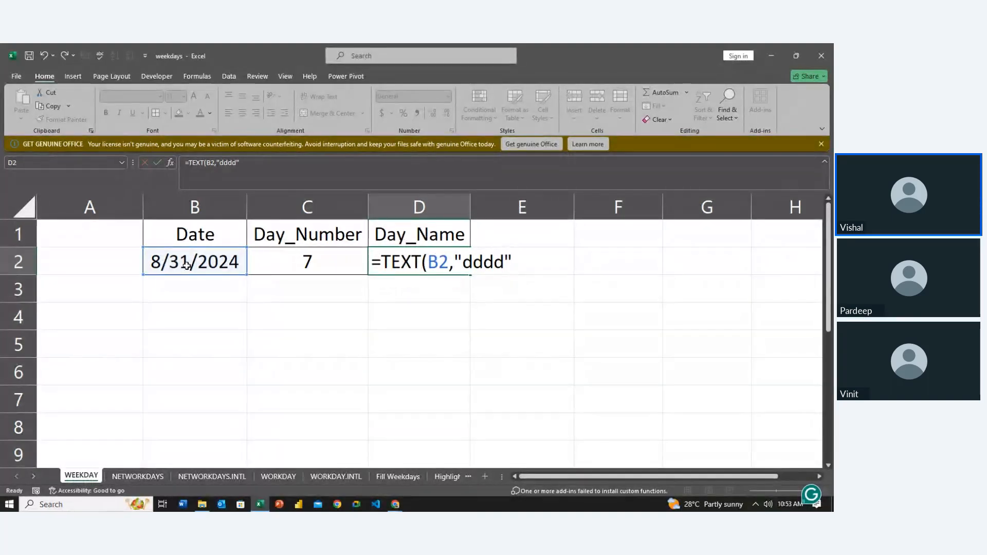
key(Up)
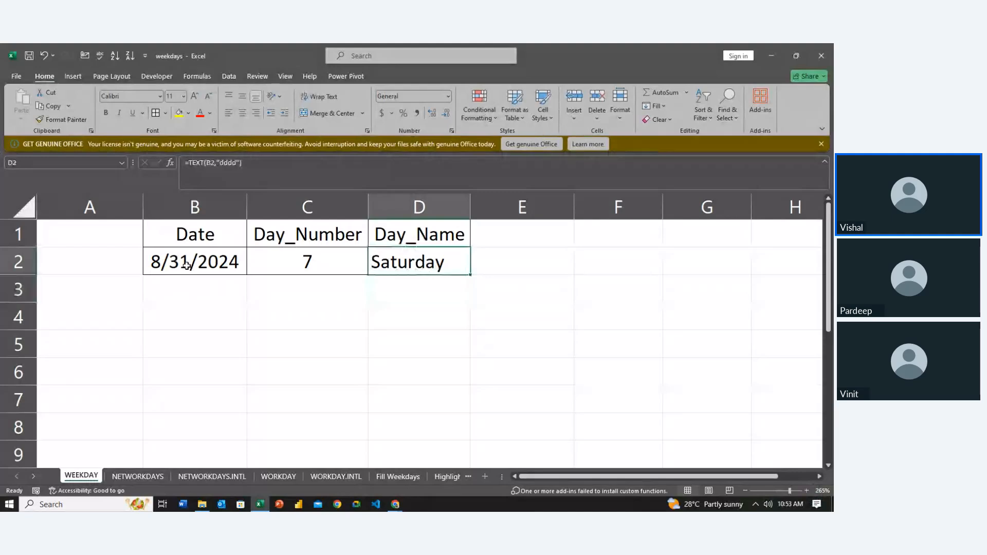
Step: Copy the Day_Name heading from cell D1 into cell E1
key(Up)
key(ctrl+c)
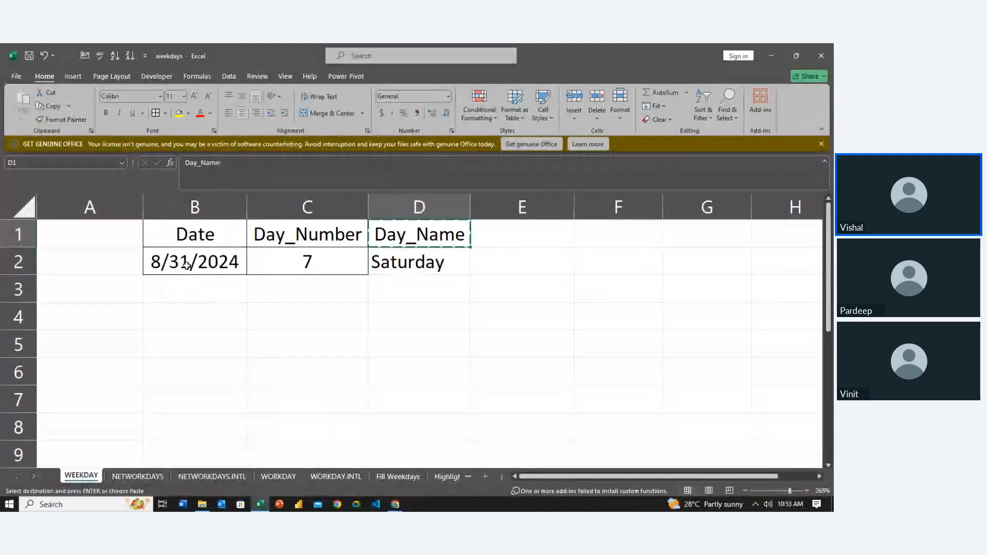
key(Right)
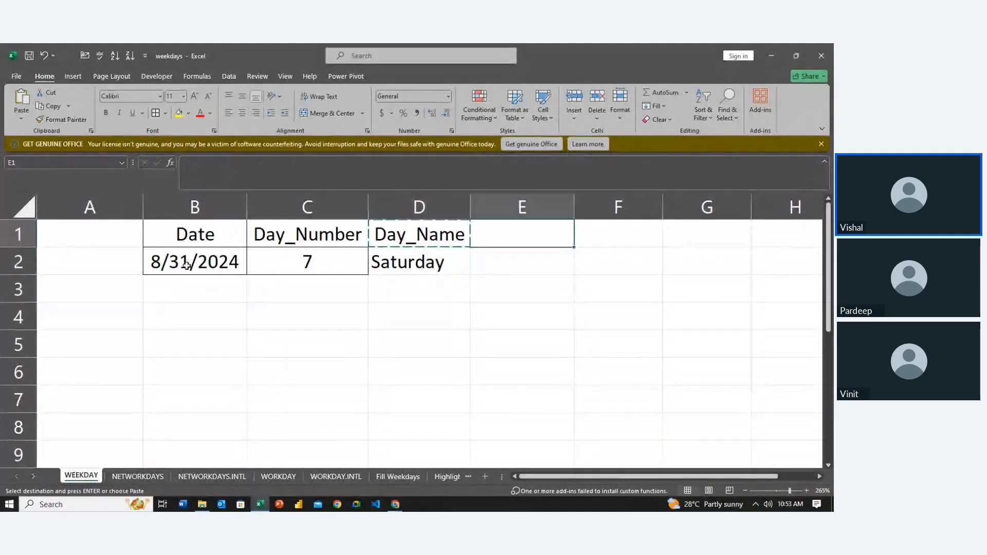
key(ctrl+v)
Step: Change the heading in E1 to Day_Name(3 char) and autofit the width of column E
key(F2)
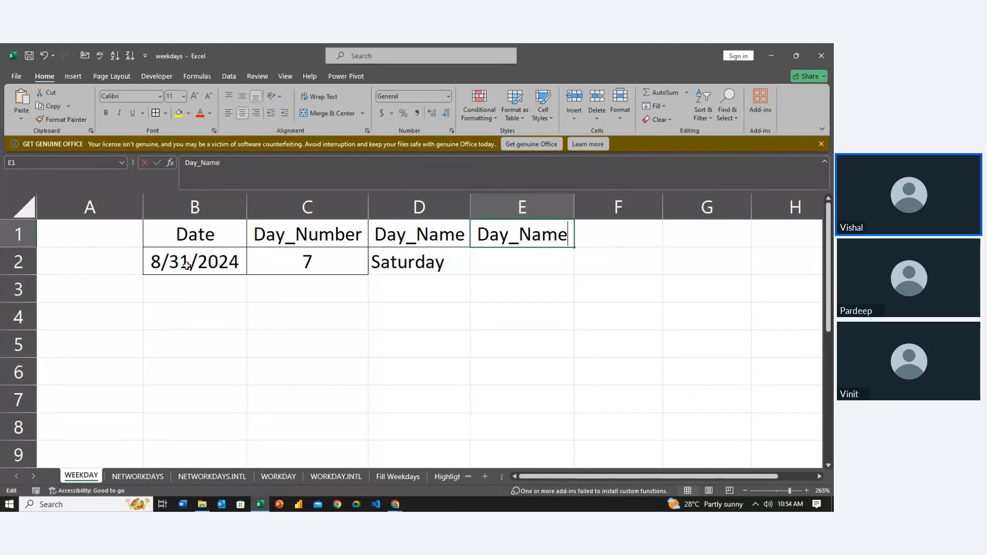
text((3 char)
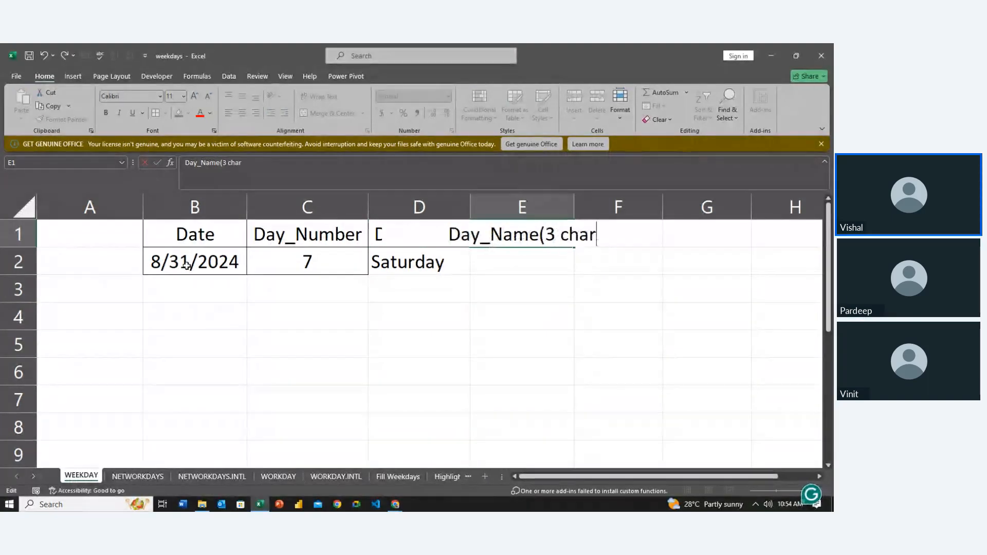
text())
key(ctrl+Return)
key(alt+h)
key(o)
key(i)
Step: Enter the formula =TEXT(B2,"ddd") in cell E2 to return the three-letter day name
key(Down)
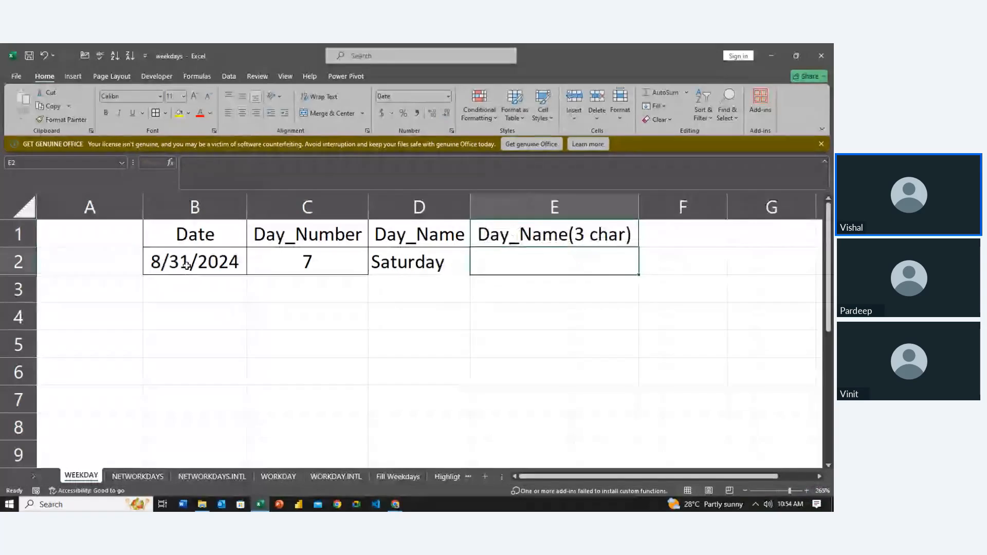
text(=text)
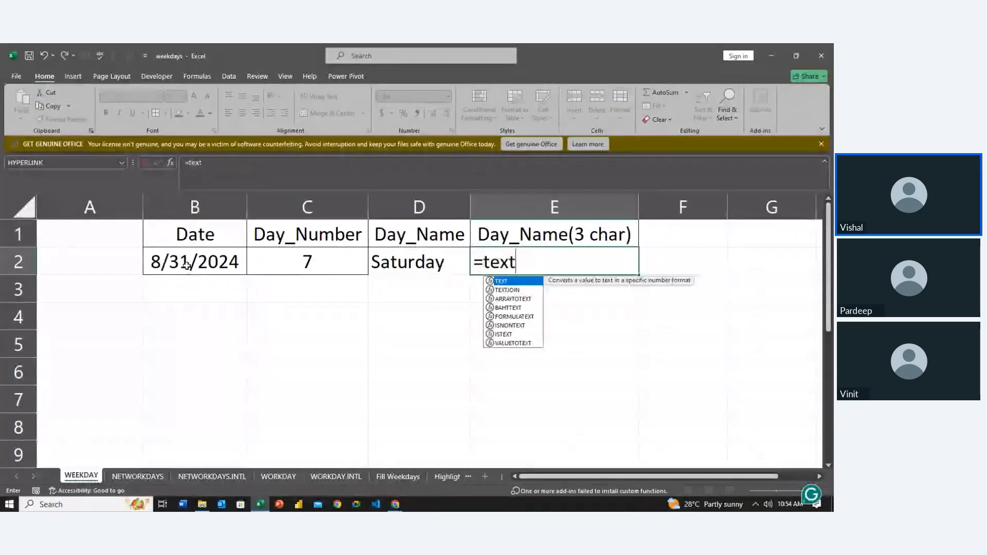
key(Tab)
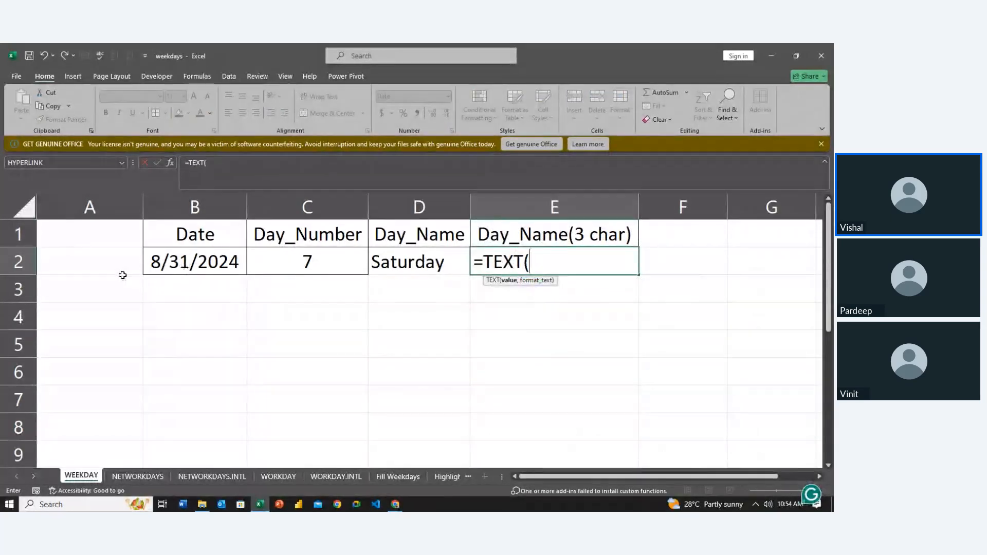
click(175, 263)
text(,)
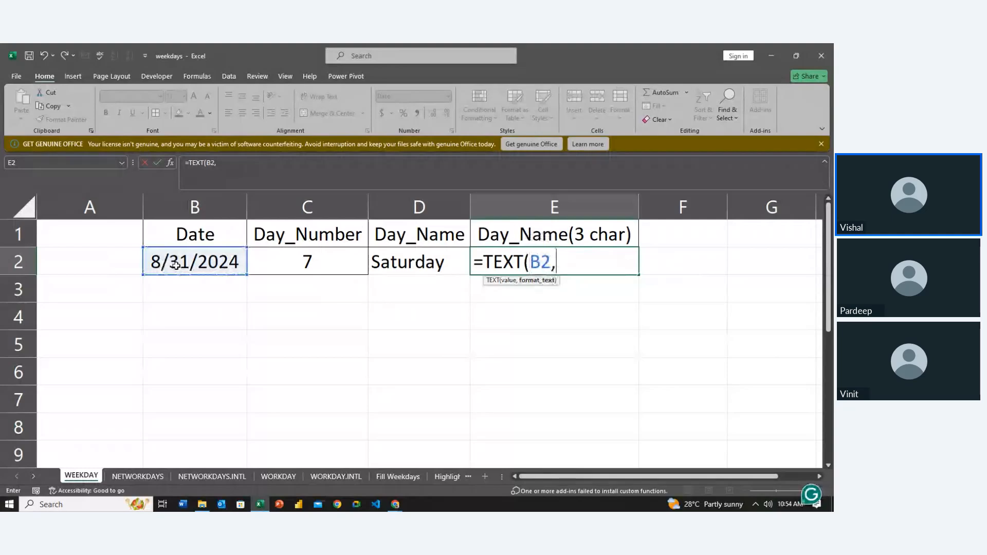
text("ddd)
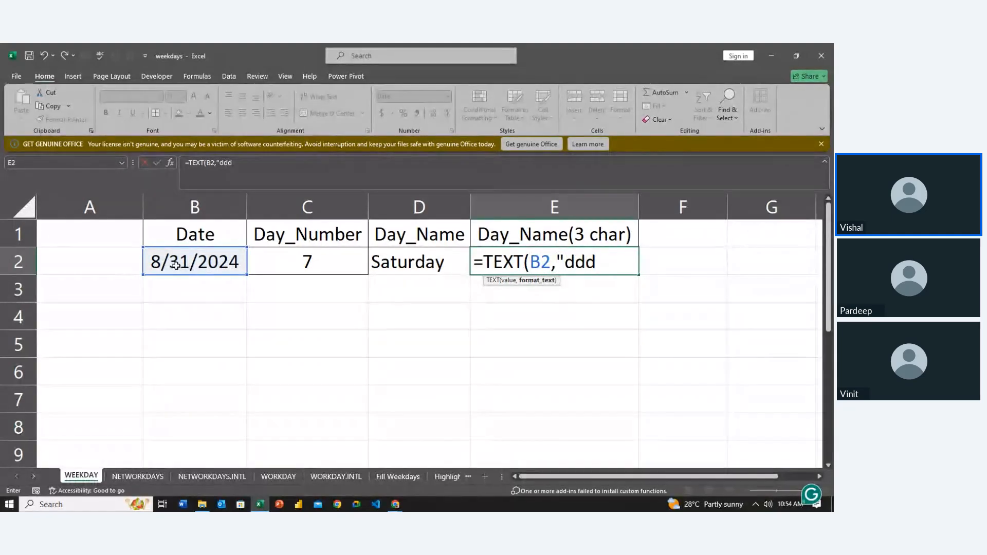
text(")
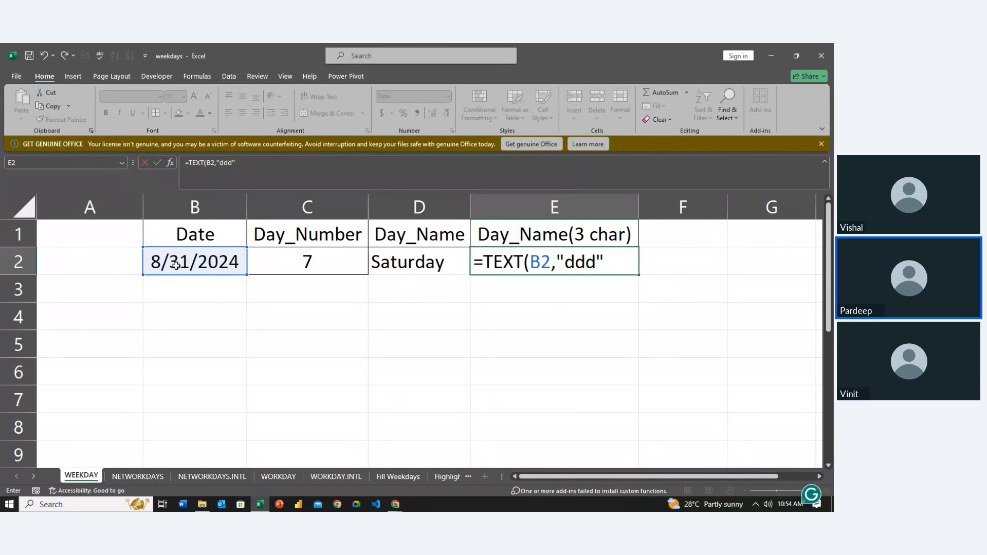
key(Return)
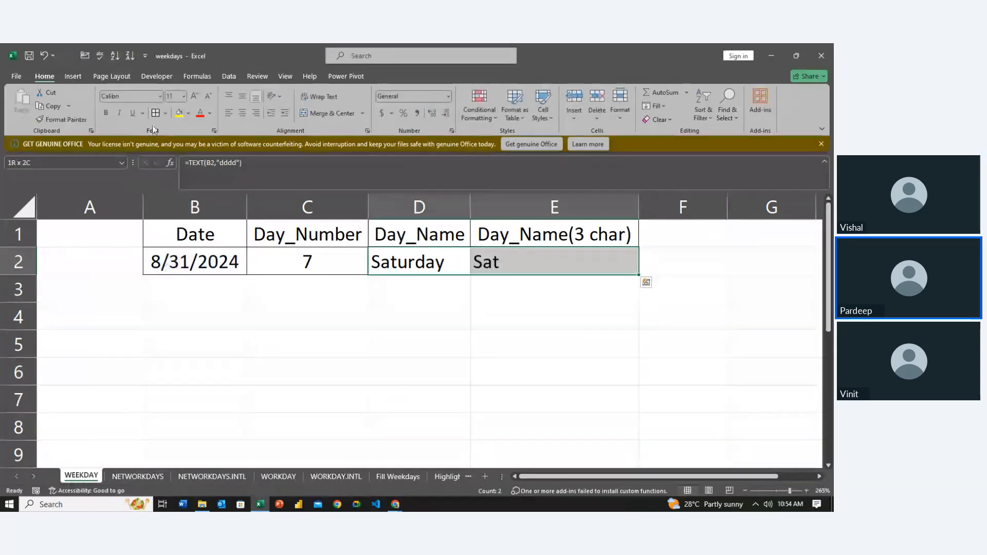
Step: Centre the contents of the range D2:E2 and apply All Borders to it
click(242, 113)
click(331, 363)
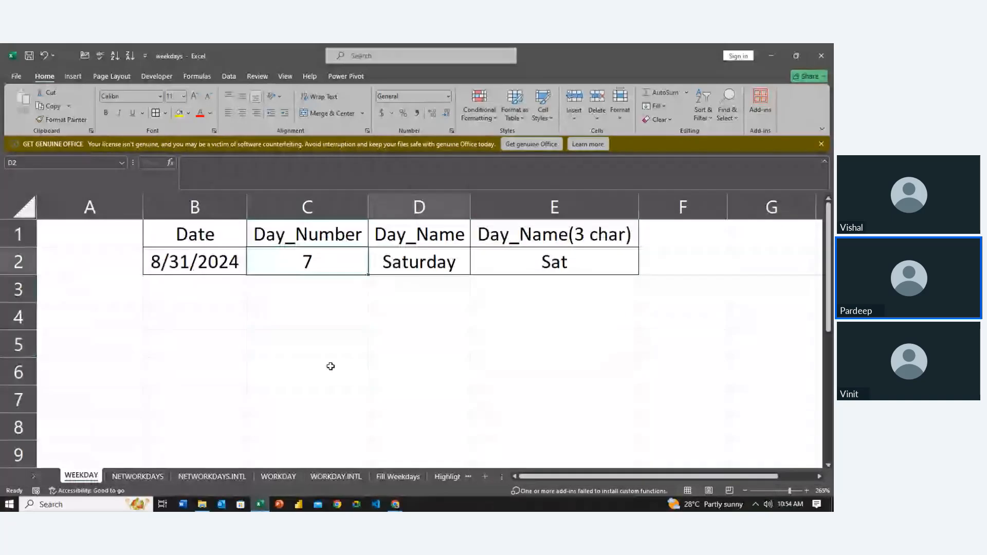
Step: Change the heading in C1 to Day_Number (Sun =1) and autofit the width of column C
key(Left)
key(Up)
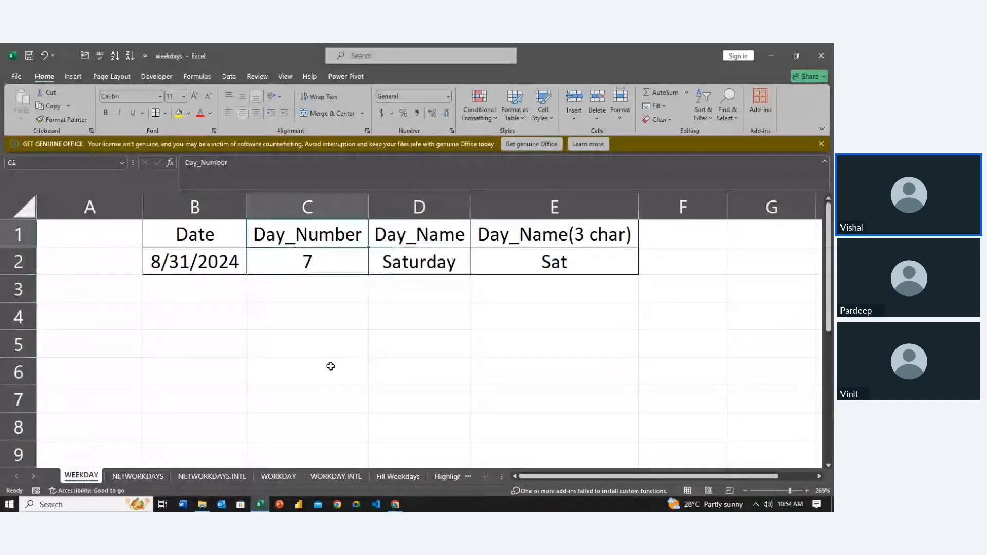
key(F2)
text(()
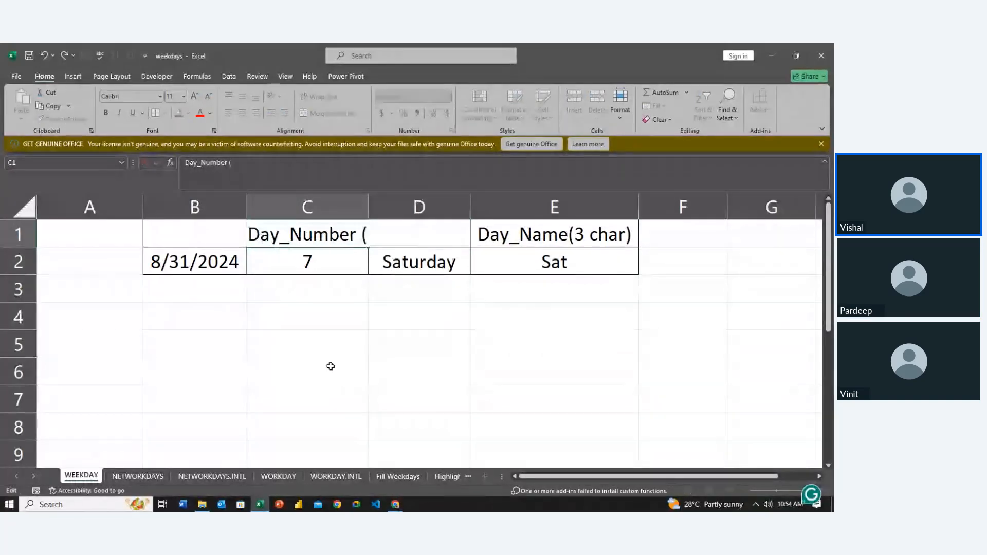
text(Sun =)
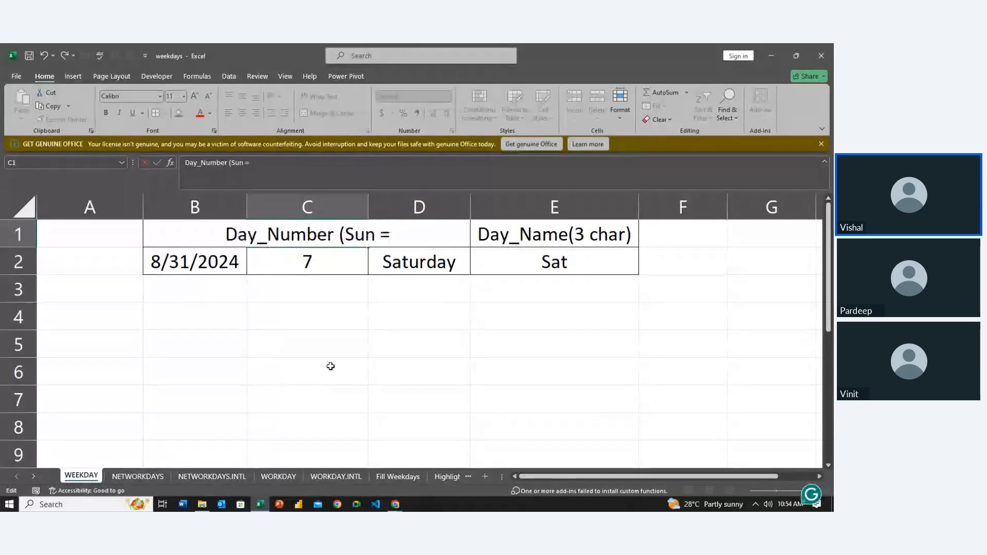
text(1))
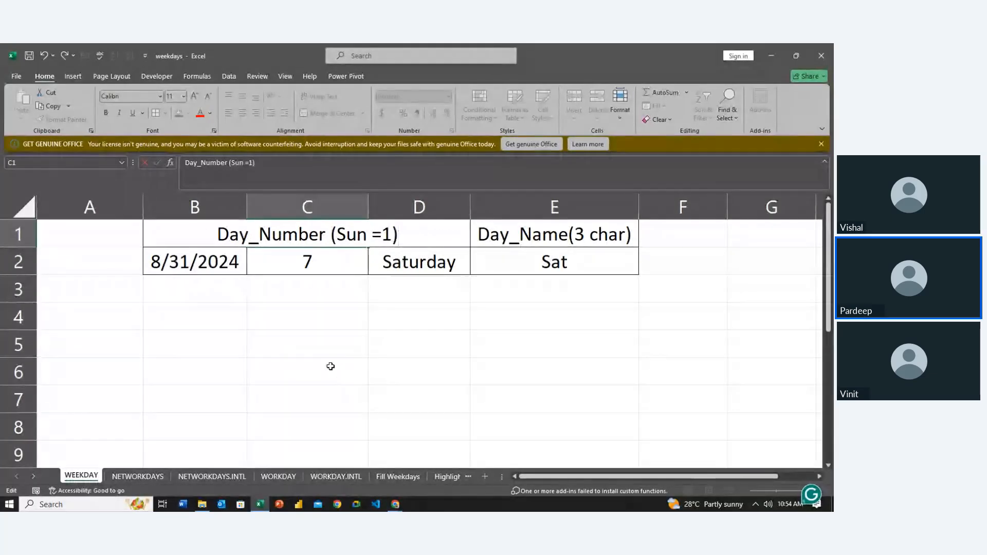
key(ctrl+Return)
key(alt+h)
key(o)
key(i)
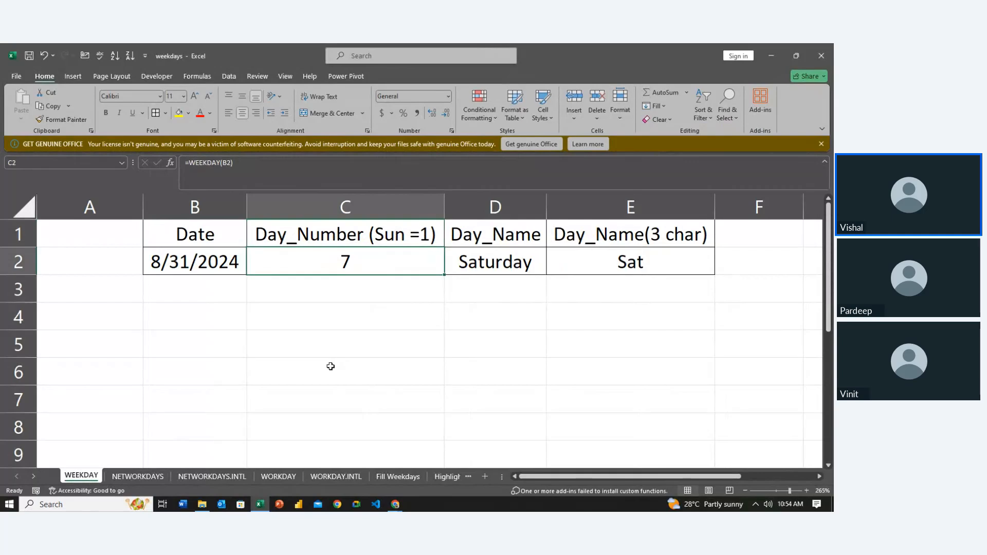
Step: Copy the Day_Number (Sun =1) heading from C1 into cell C3
key(Down)
key(Up)
key(ctrl+c)
key(Down)
key(Down)
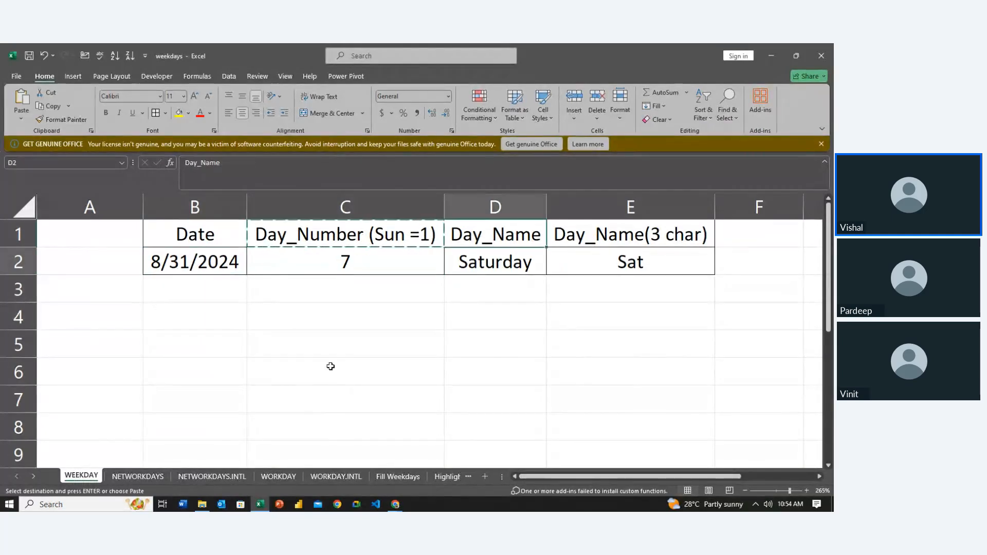
key(ctrl+v)
key(Left)
key(Escape)
key(Right)
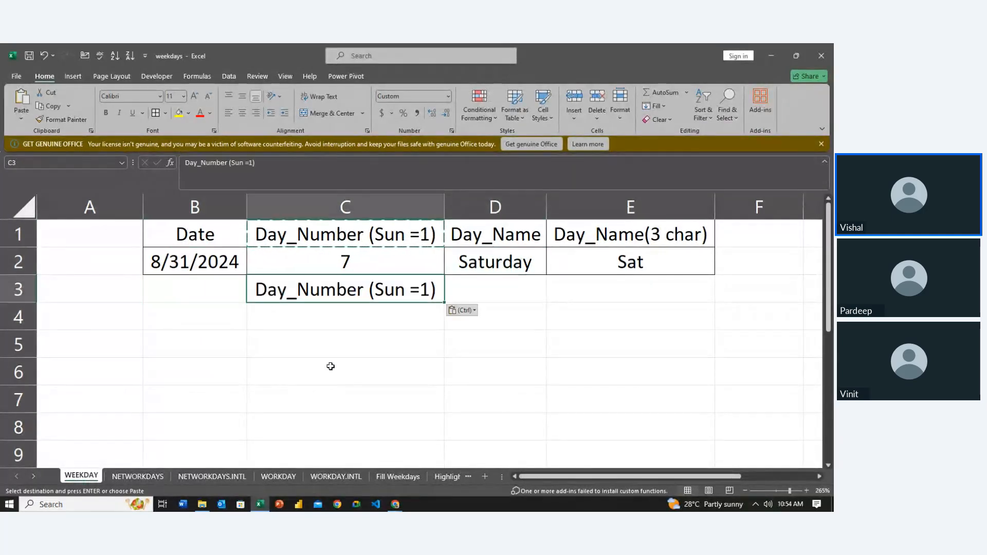
Step: Change the heading in C3 to Day_Number (Mon =1)
key(F2)
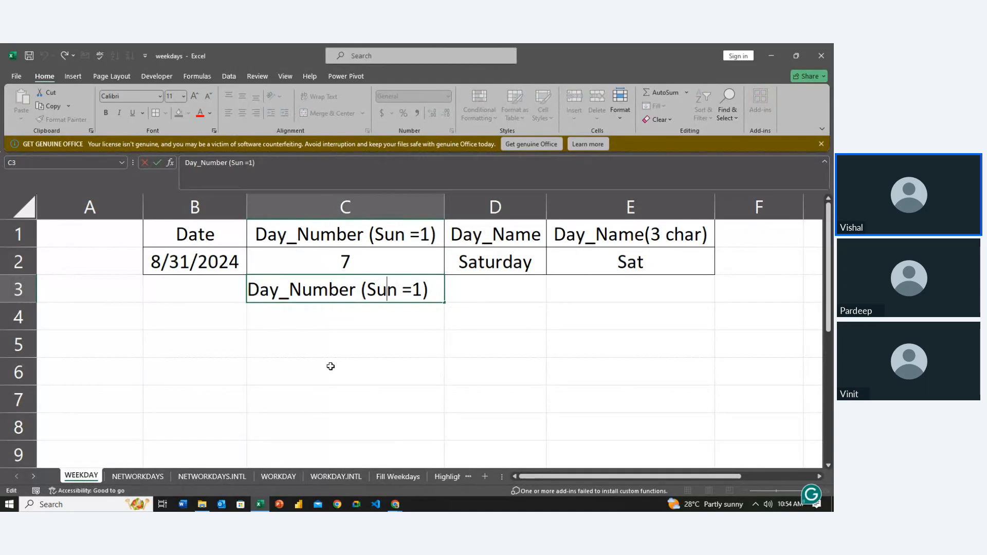
key(Right)
key(shift+Left)
key(shift+Left)
key(shift+Left)
text(Mon)
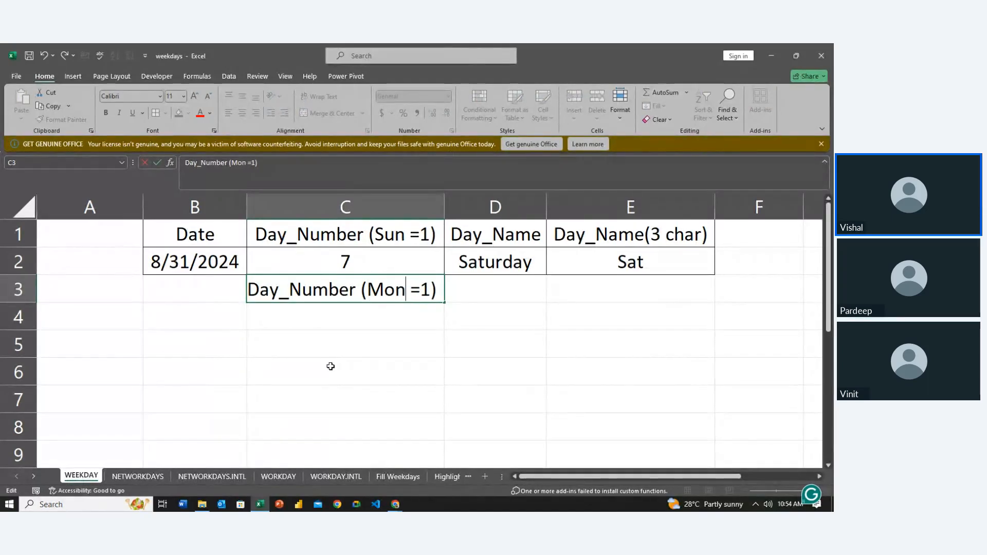
key(Return)
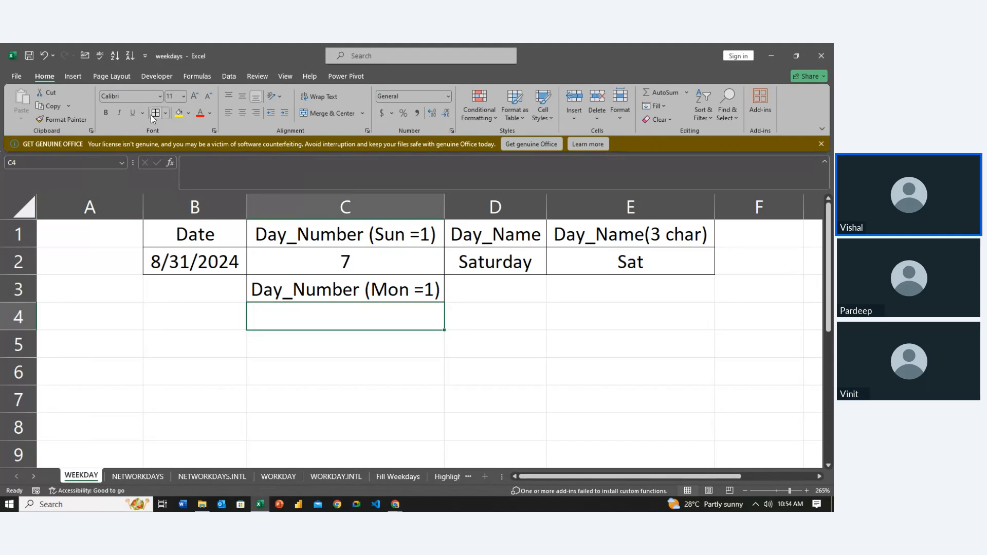
Step: Start a WEEKDAY formula in cell C4 with the date in B2 as its serial number
double_click(278, 312)
text(=w)
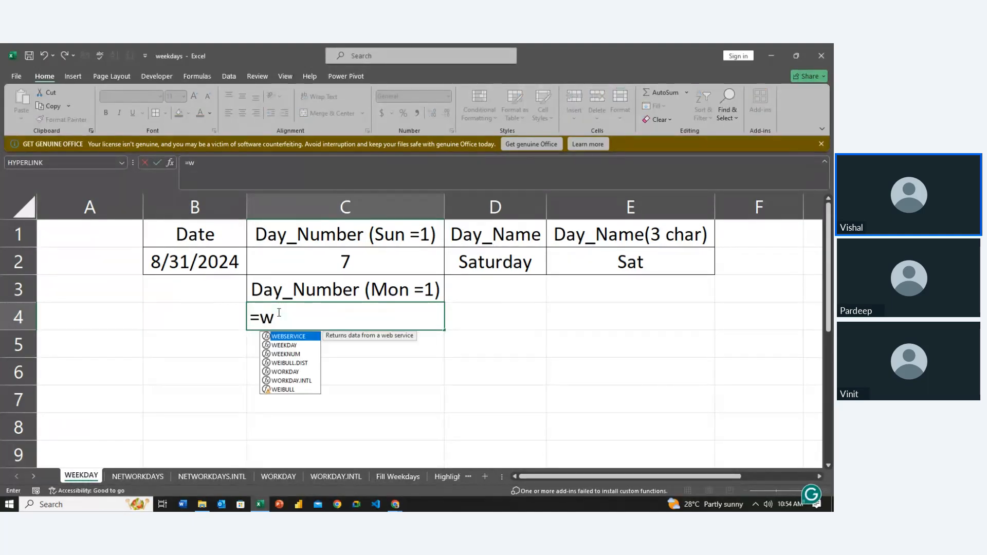
key(Down)
key(Tab)
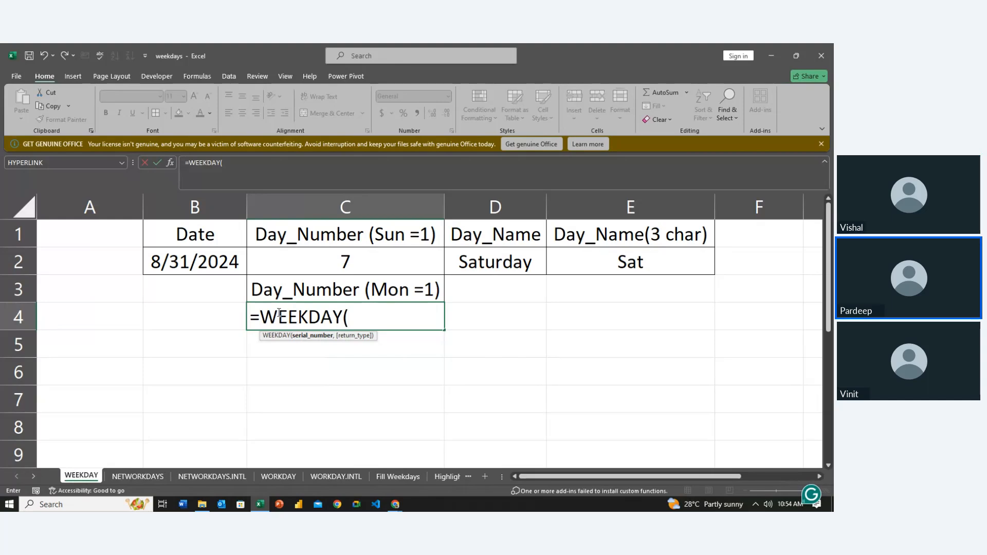
click(206, 263)
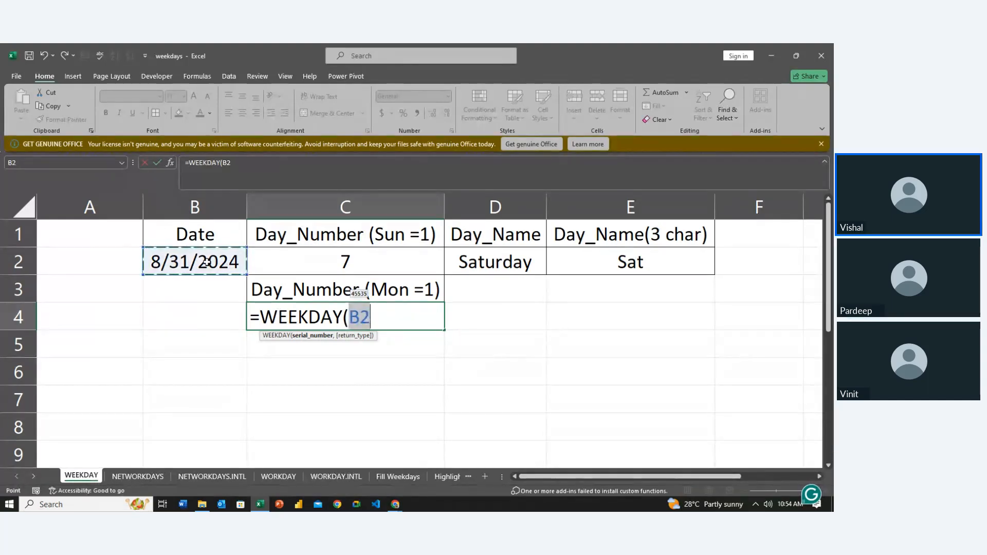
text(,)
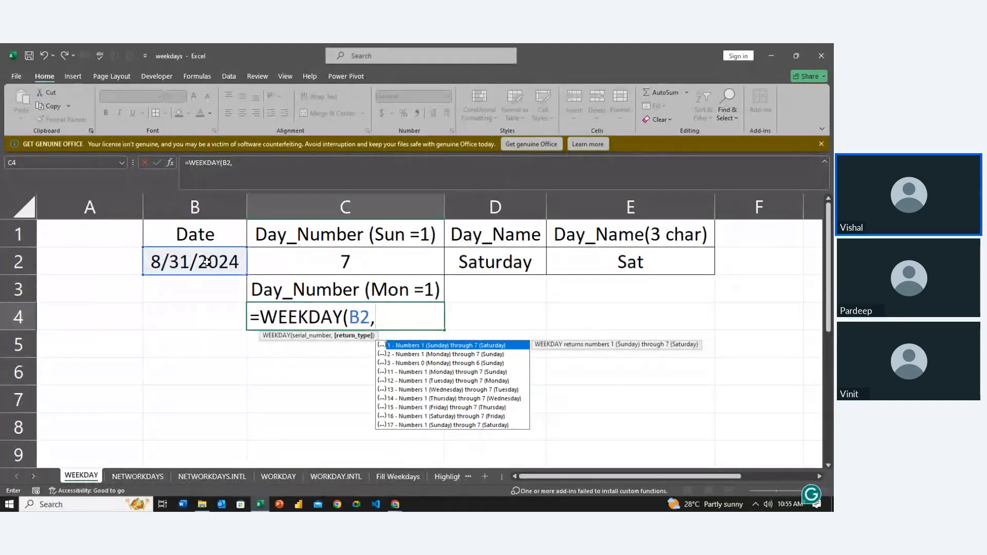
Step: Examine the return type options offered for the WEEKDAY formula in C4
key(Down)
key(Down)
key(Down)
key(Down)
key(Down)
key(Down)
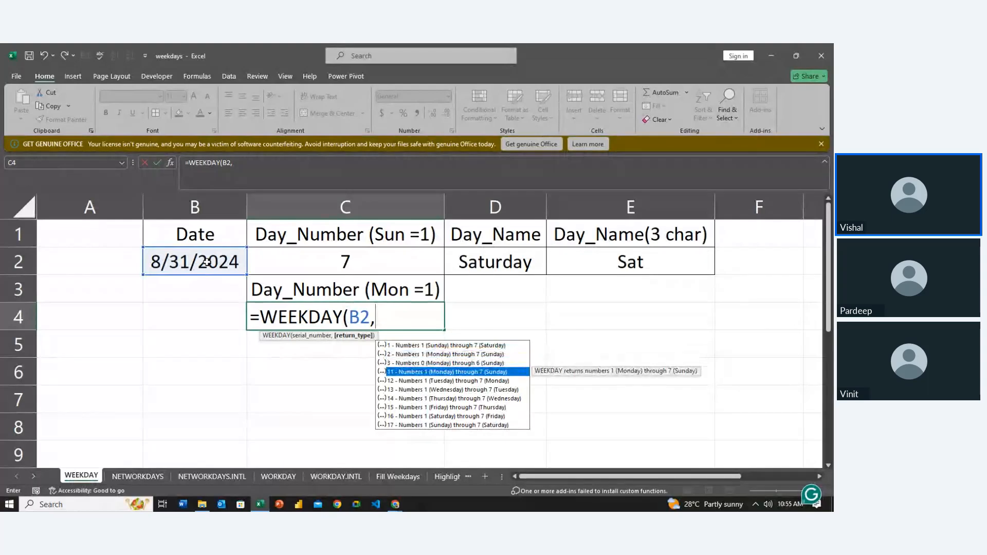
key(Up)
key(Up)
key(Up)
key(Up)
key(Up)
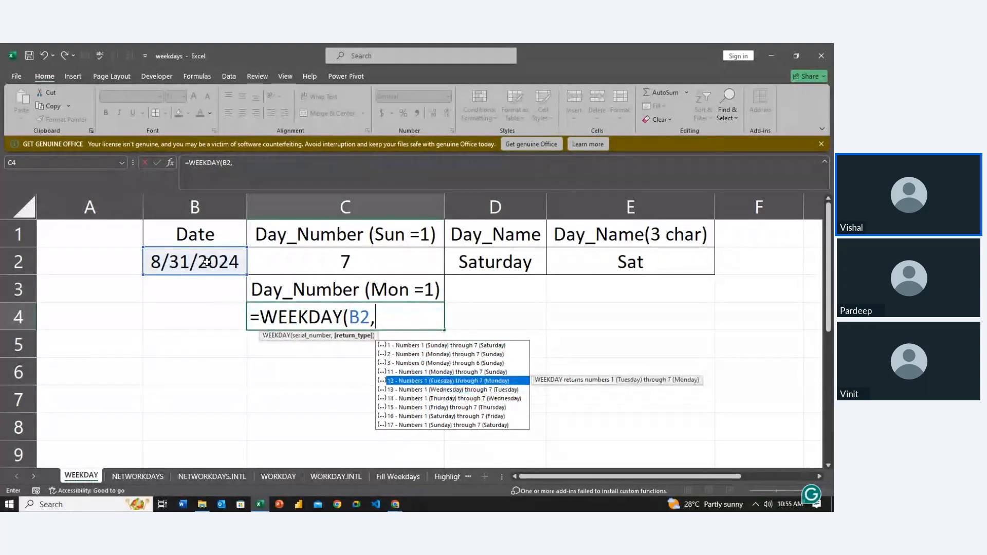
key(Up)
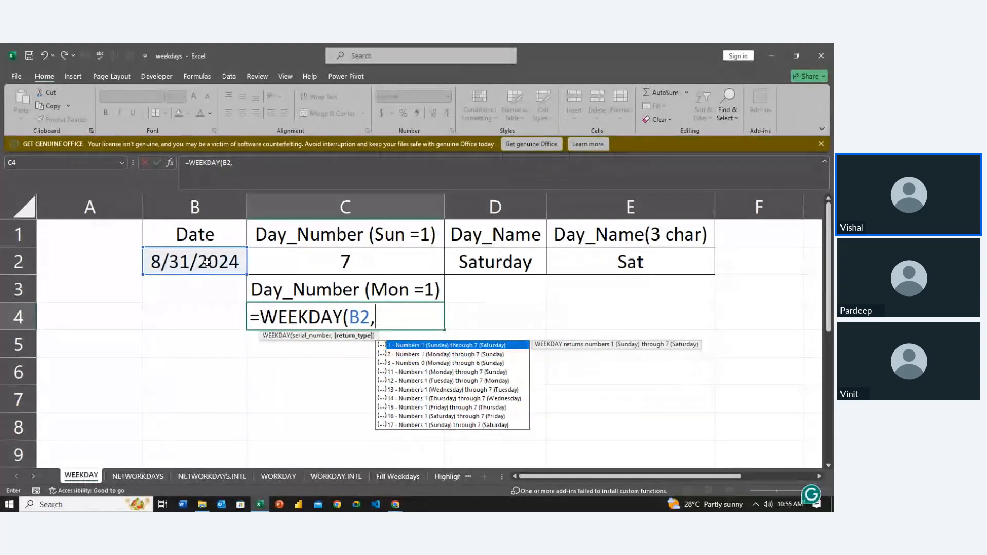
key(Down)
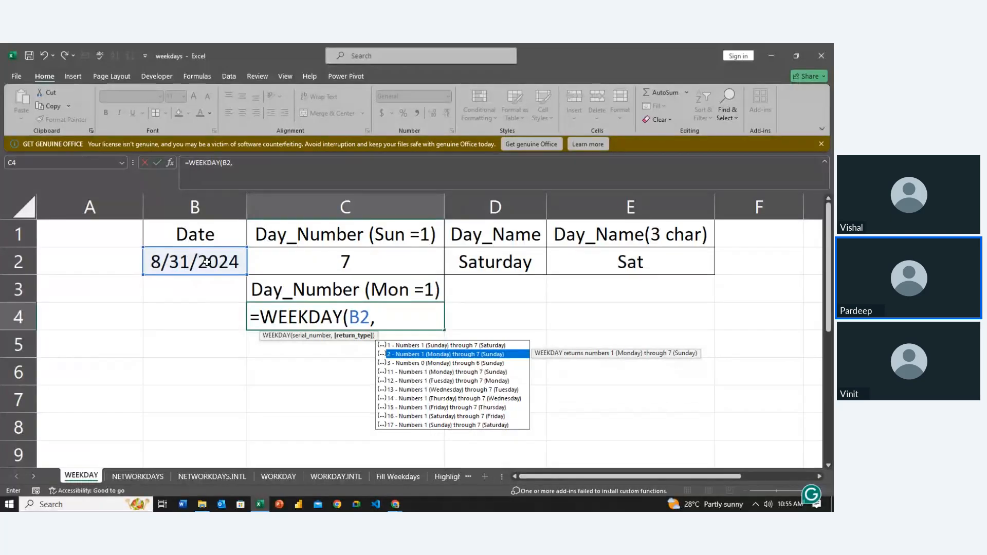
Step: Complete the formula in C4 as =WEEKDAY(B2,2) so that the week is numbered from Monday
key(Return)
key(Up)
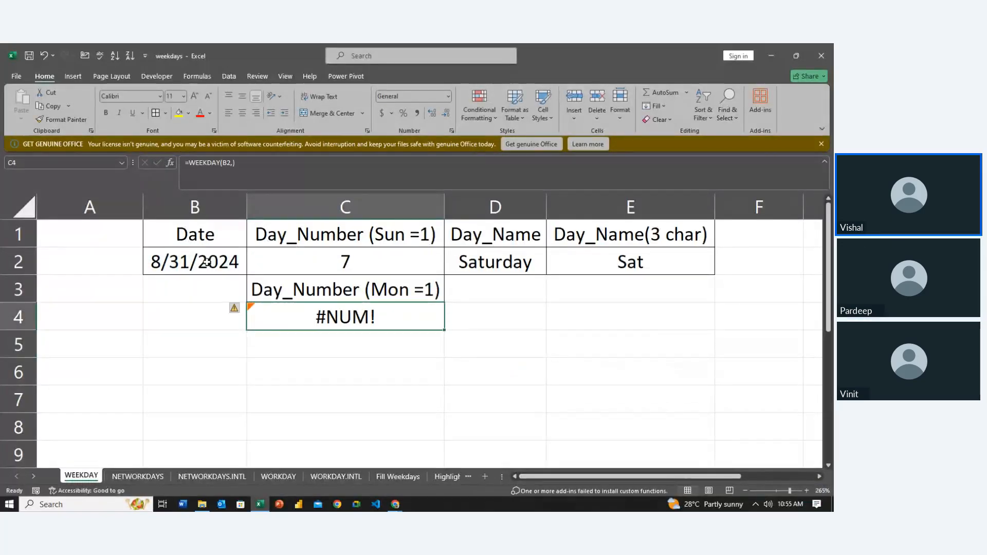
key(F2)
key(Left)
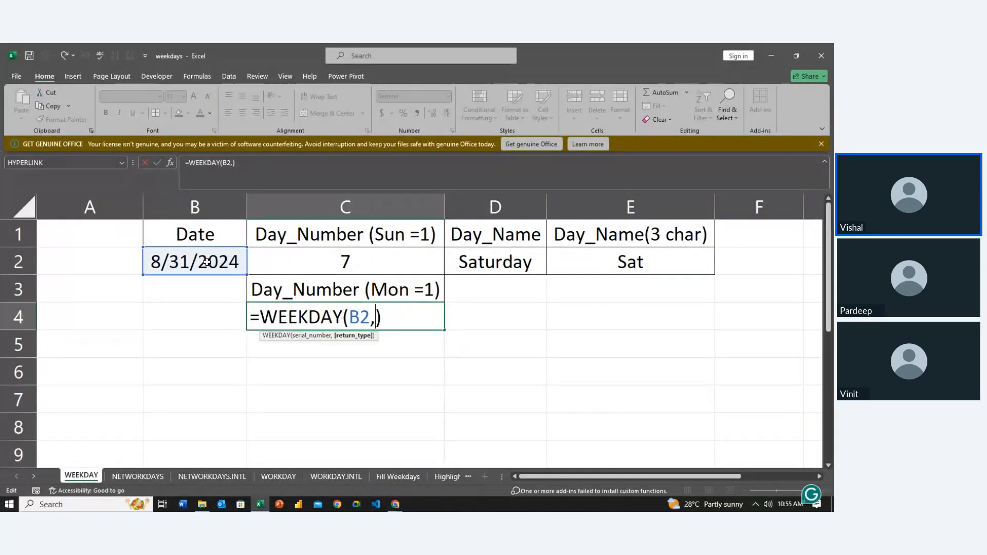
text(2)
key(Return)
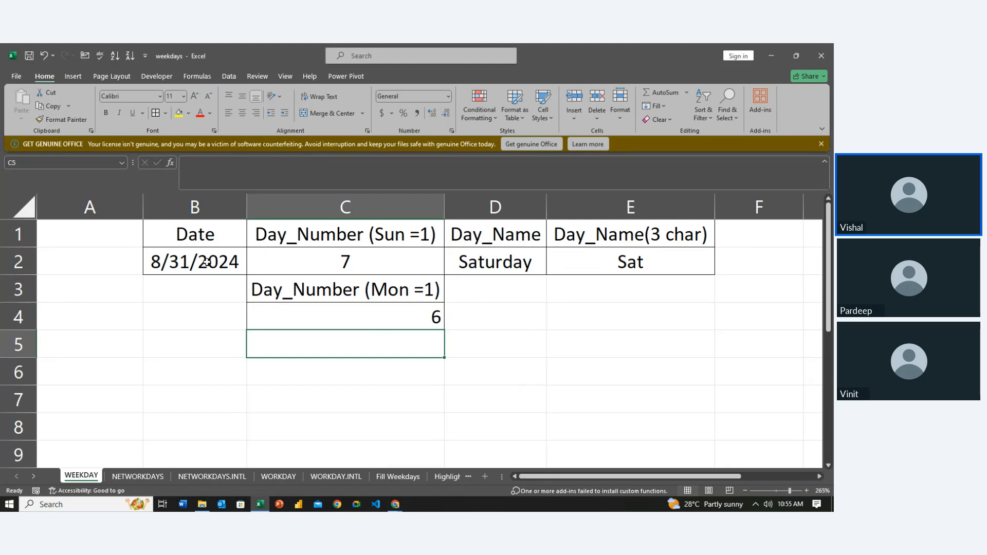
Step: Review the day-number formulas in C4 and C2 and the day-name formulas in D2 and E2
key(Up)
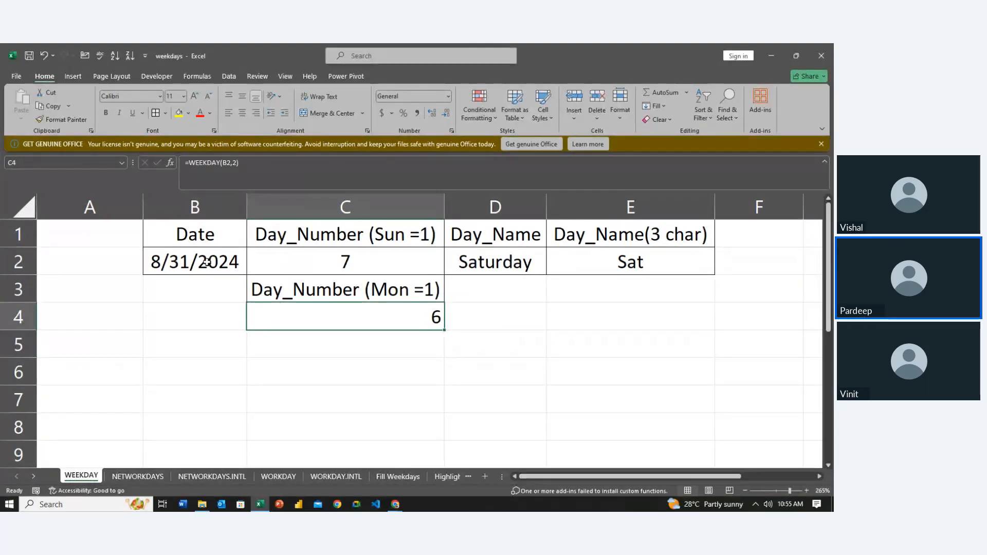
key(Up)
key(Up)
key(Up)
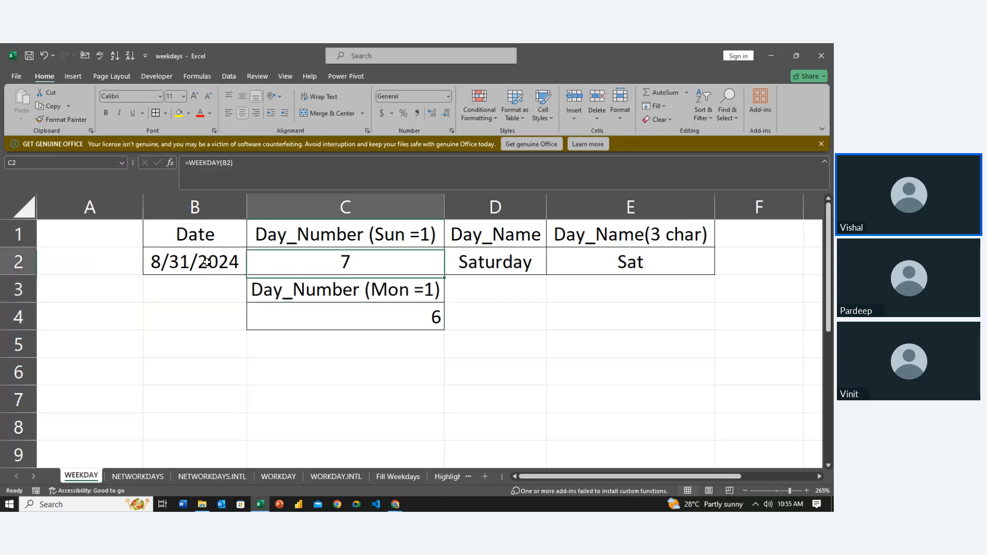
key(Home)
key(Down)
key(Right)
key(Right)
key(Down)
key(Right)
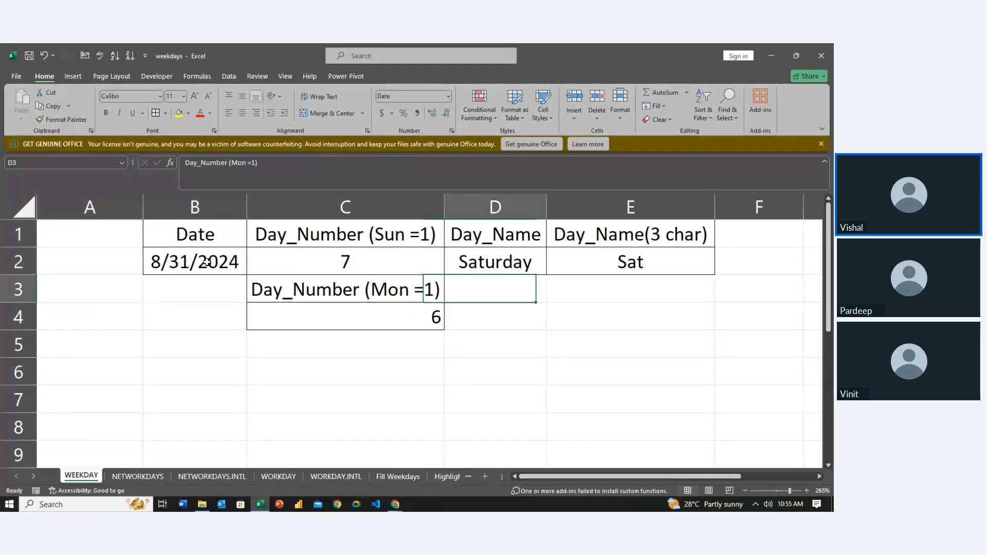
key(Right)
key(Up)
key(Left)
key(Left)
key(Right)
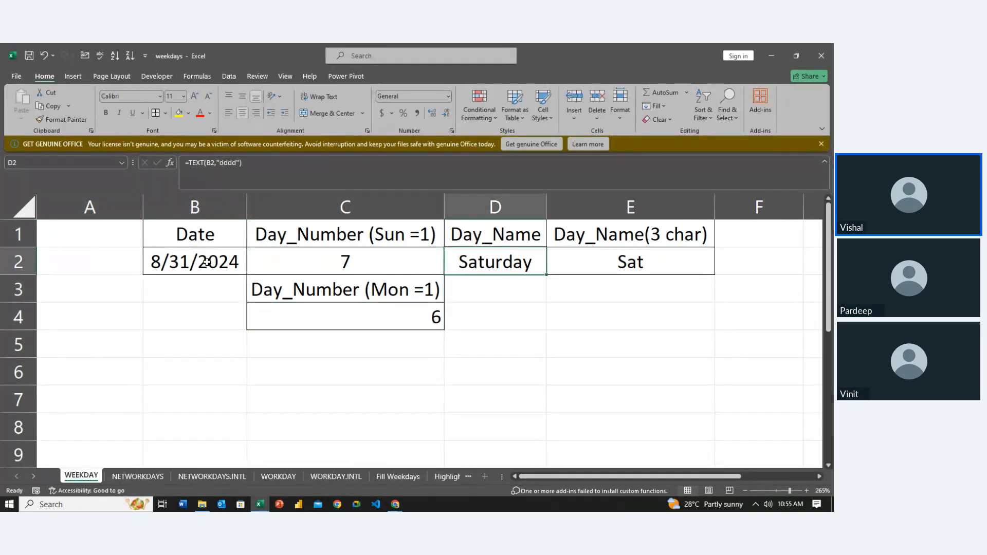
key(Right)
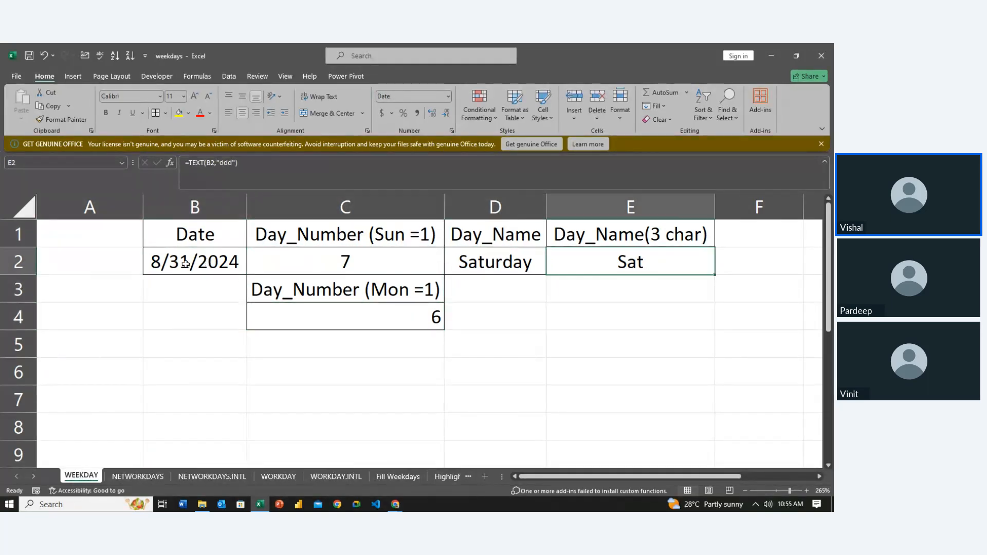
Step: Switch to the NETWORKDAYS sheet and clear the old practice data in the range A1:H13
click(145, 476)
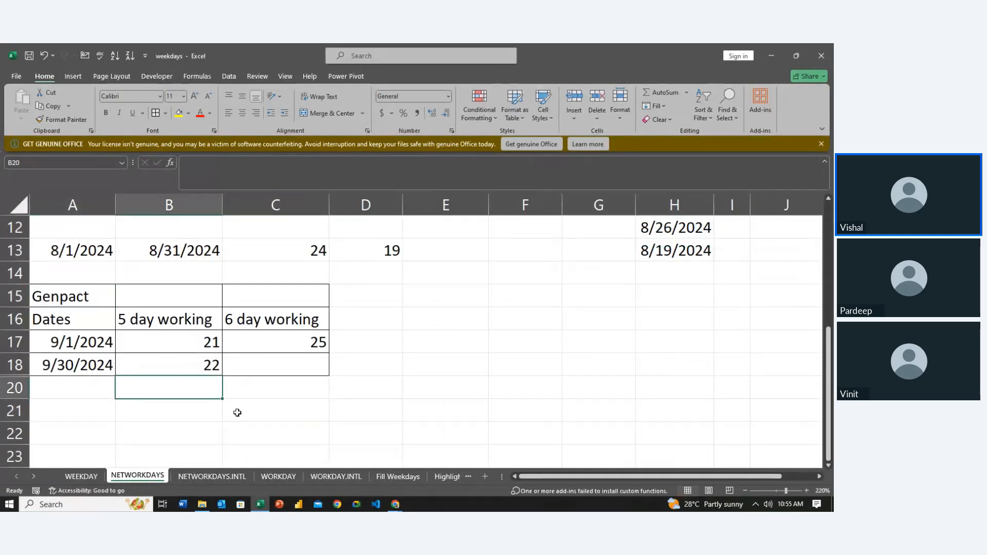
key(Up)
key(Up)
key(Left)
key(Up)
key(Up)
key(Up)
key(Up)
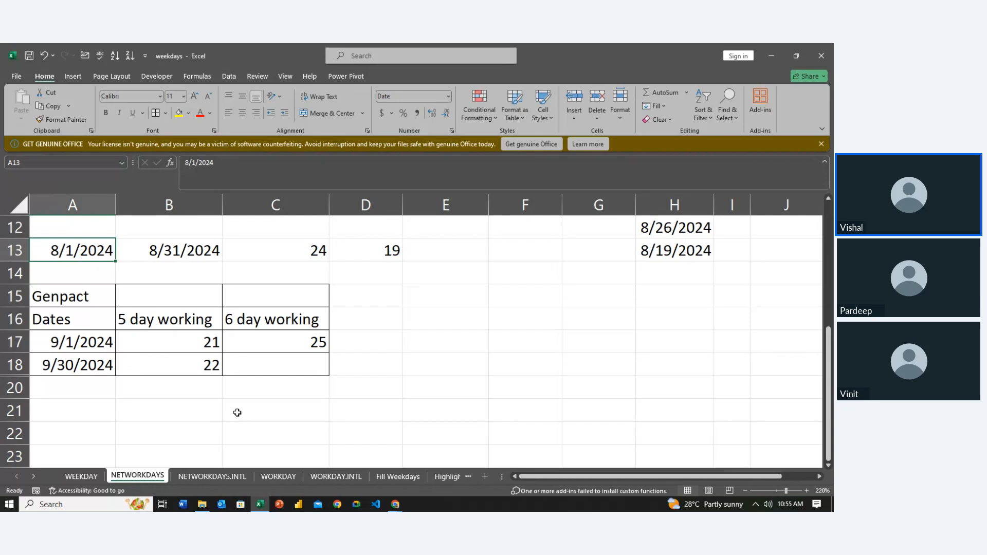
key(shift+Right)
key(shift+Right)
key(shift+Right)
key(shift+Right)
key(shift+Right)
key(shift+Right)
key(shift+Right)
key(shift+Right)
key(shift+Right)
key(shift+Right)
key(shift+Right)
key(shift+Right)
key(shift+Right)
key(shift+Right)
key(shift+Right)
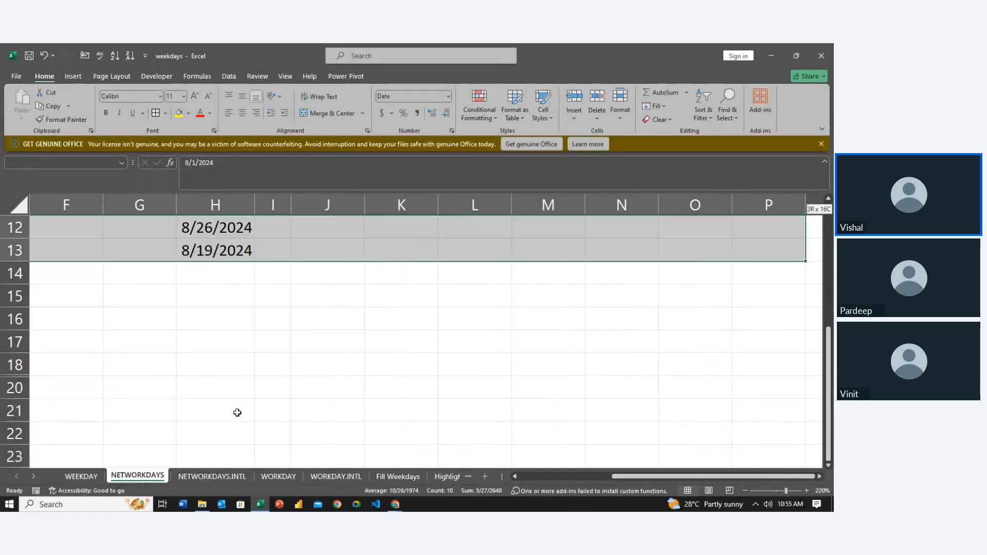
key(shift+Up)
key(shift+Up)
key(shift+Up)
key(shift+Up)
key(shift+Up)
key(shift+Up)
key(shift+Up)
key(shift+Up)
key(shift+Up)
key(shift+Up)
key(shift+Up)
key(shift+Up)
key(shift+Left)
key(shift+Left)
key(shift+Left)
key(shift+Left)
key(shift+Left)
key(shift+Left)
key(shift+Left)
key(shift+Left)
key(shift+Left)
key(shift+Left)
key(shift+Left)
key(shift+Left)
key(shift+Left)
key(shift+Left)
key(shift+Left)
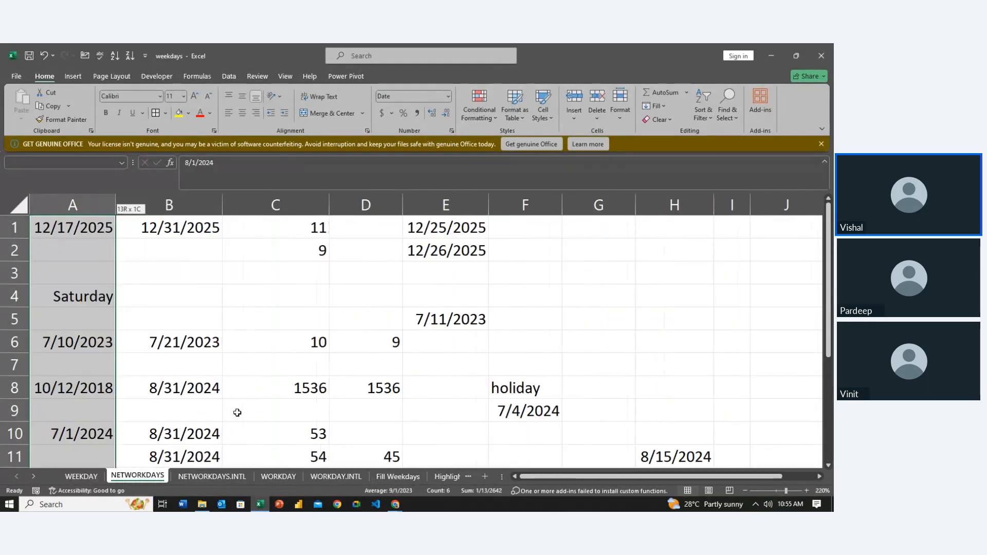
key(shift+Right)
key(shift+Right)
key(shift+Right)
key(shift+Right)
key(shift+Right)
key(shift+Right)
key(shift+Right)
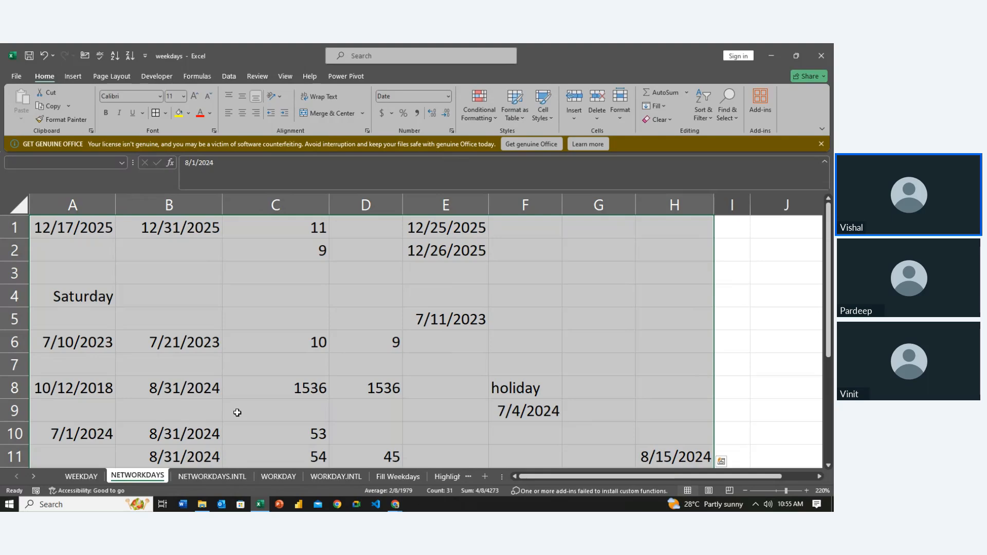
Step: Copy the Genpact working-days table in A15:C18 and paste it starting at cell B2
scroll(237, 413, down, 2)
key(Left)
key(Down)
key(Down)
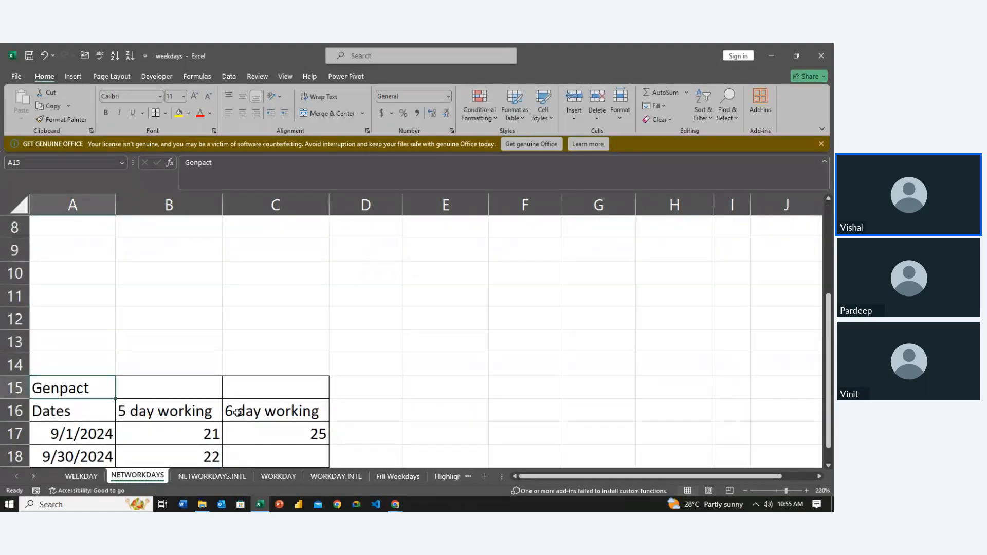
key(shift+Right)
key(shift+Down)
key(shift+Right)
key(shift+Down)
key(shift+Down)
scroll(237, 412, down, 1)
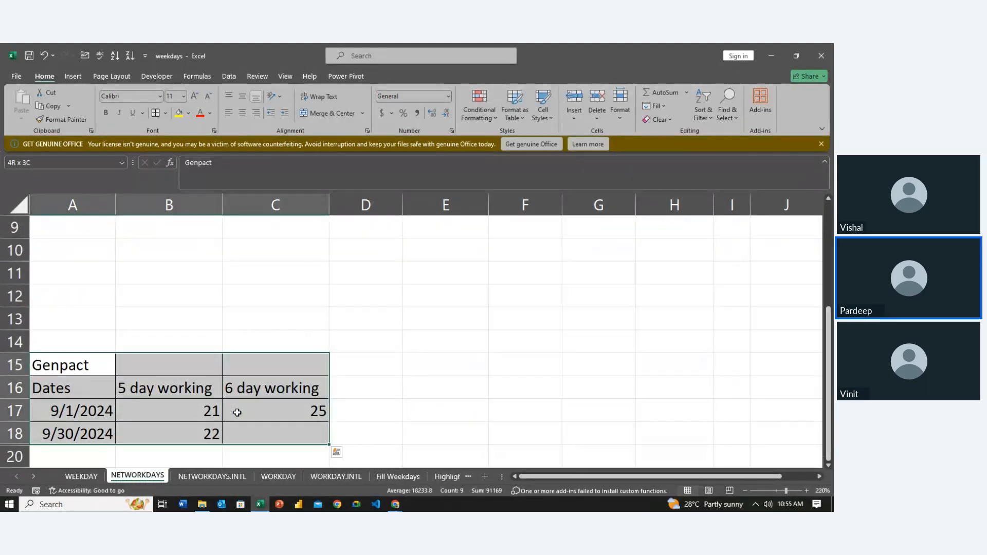
key(ctrl+c)
key(Up)
key(Up)
key(Up)
key(Up)
key(Right)
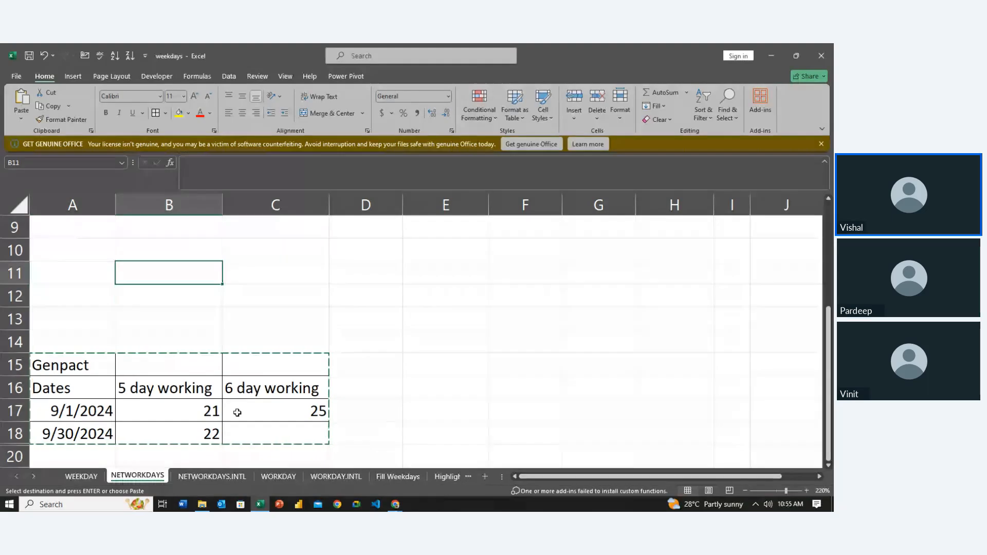
key(Up)
key(Up)
key(Up)
key(Up)
key(Up)
key(Up)
key(Up)
key(Up)
key(Up)
key(Up)
key(Down)
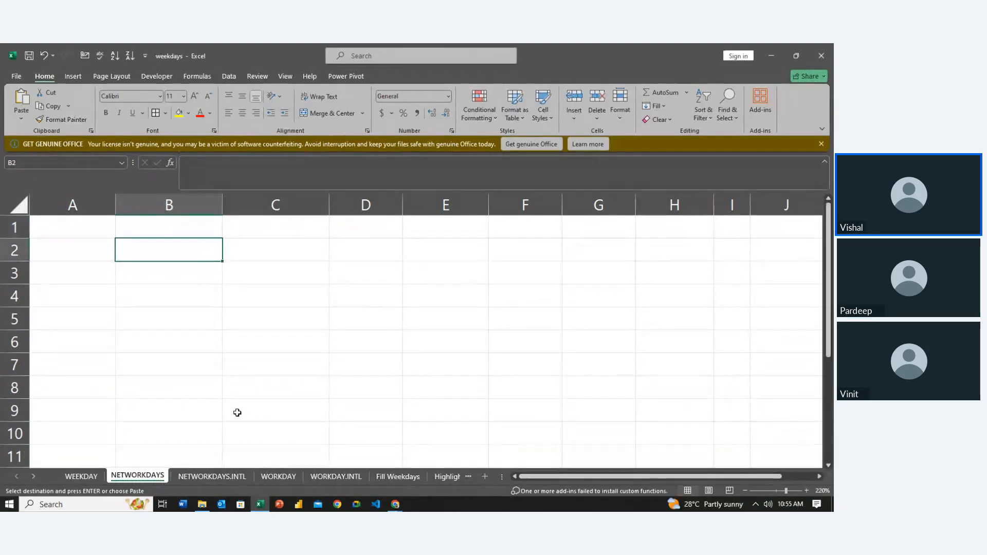
key(Return)
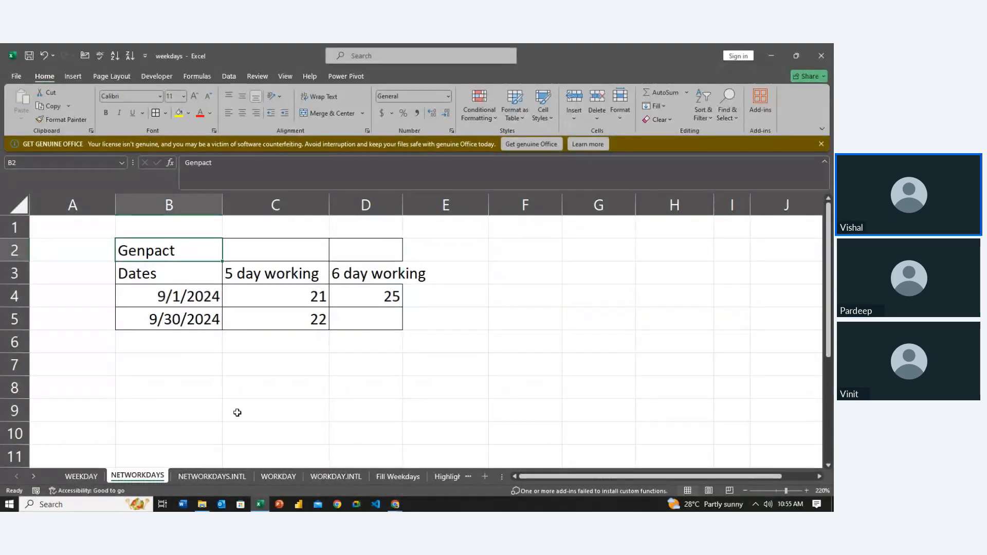
Step: Autofit the column widths of the pasted Genpact table in B2:D5
key(ctrl+a)
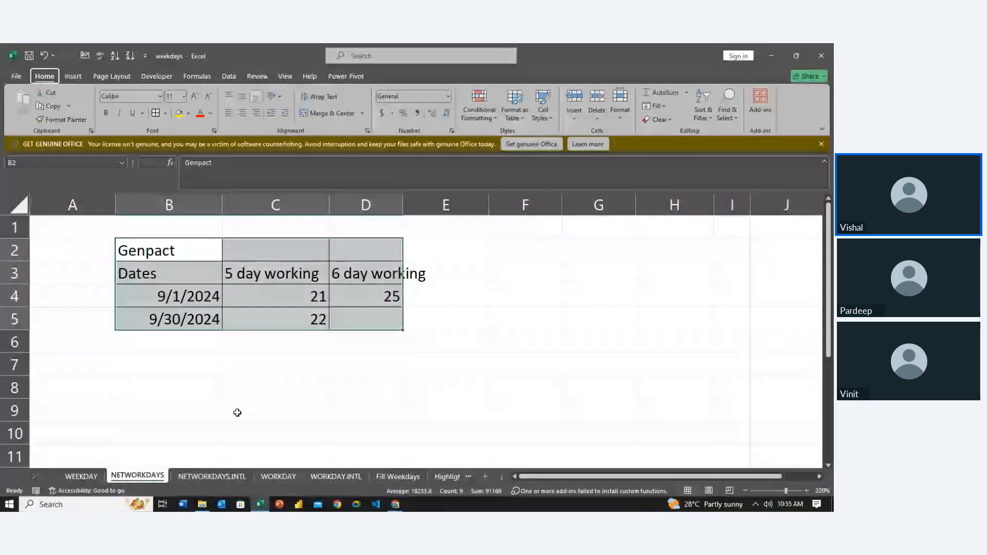
key(alt+h)
key(o)
key(i)
Step: Clear the contents of C4:D5 under the 5 day working and 6 day working headings
key(Down)
key(Right)
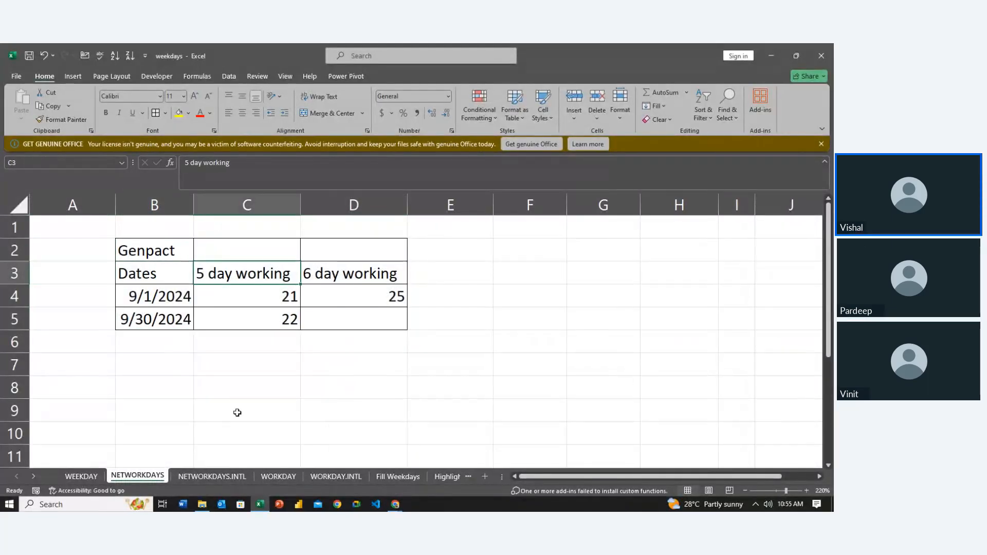
key(Right)
key(Down)
key(Left)
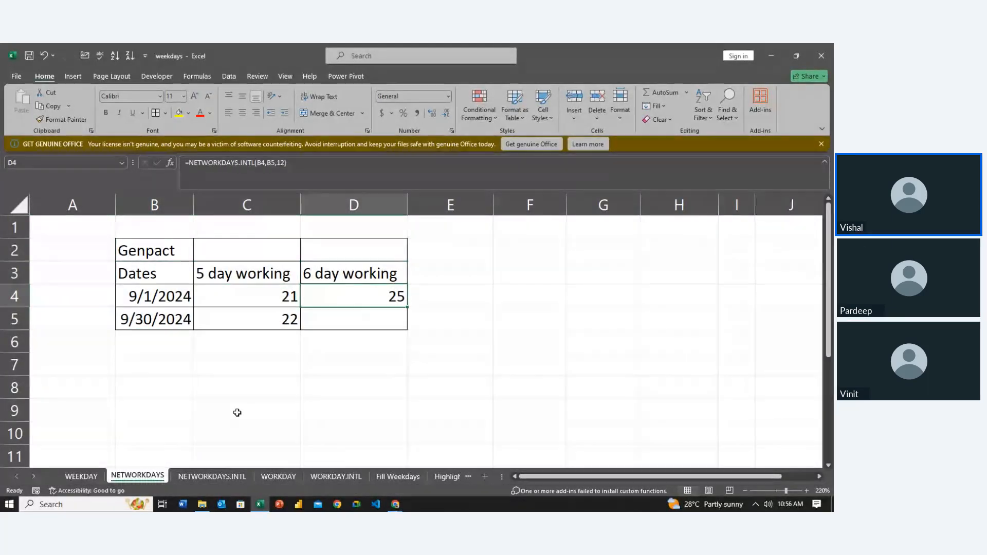
key(shift+Right)
key(shift+Down)
key(Delete)
key(Left)
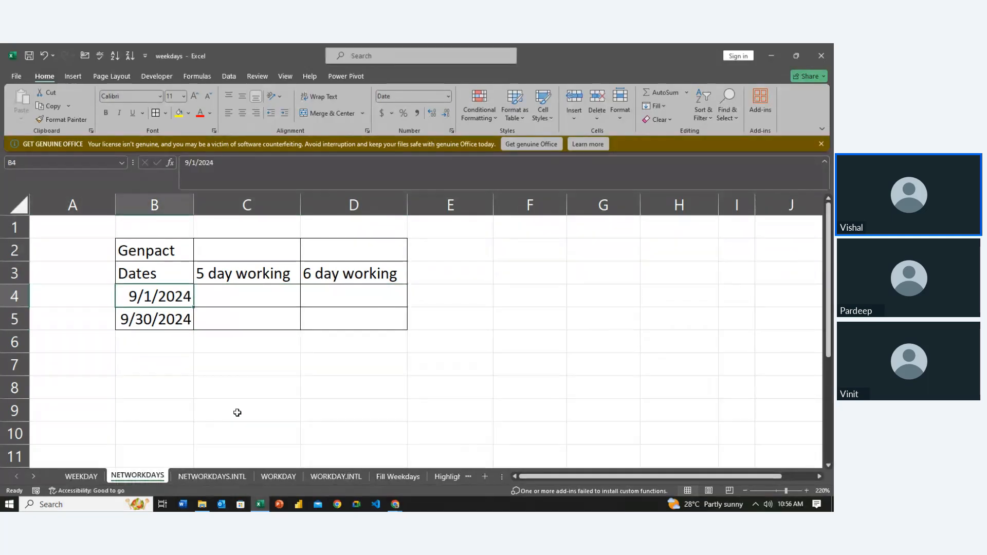
key(Down)
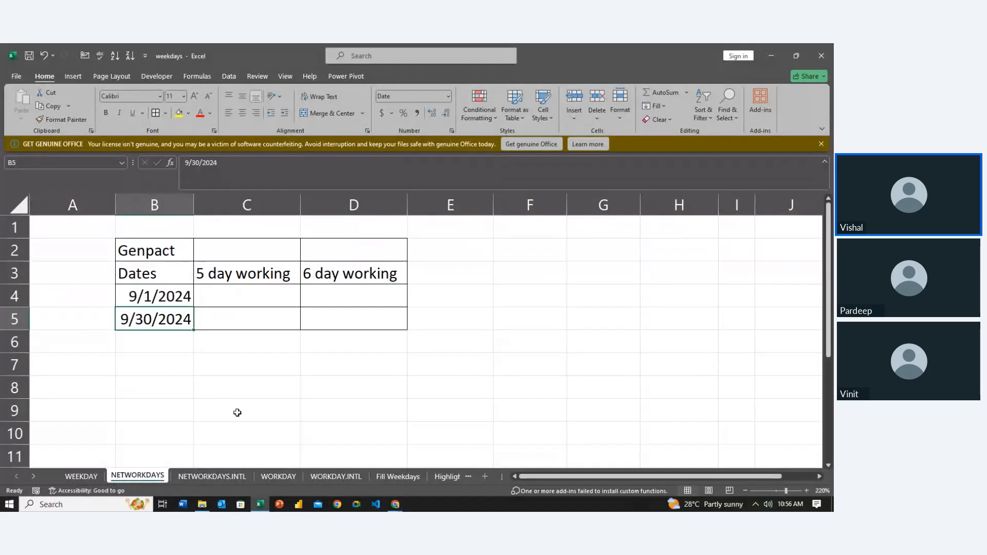
key(Up)
key(Up)
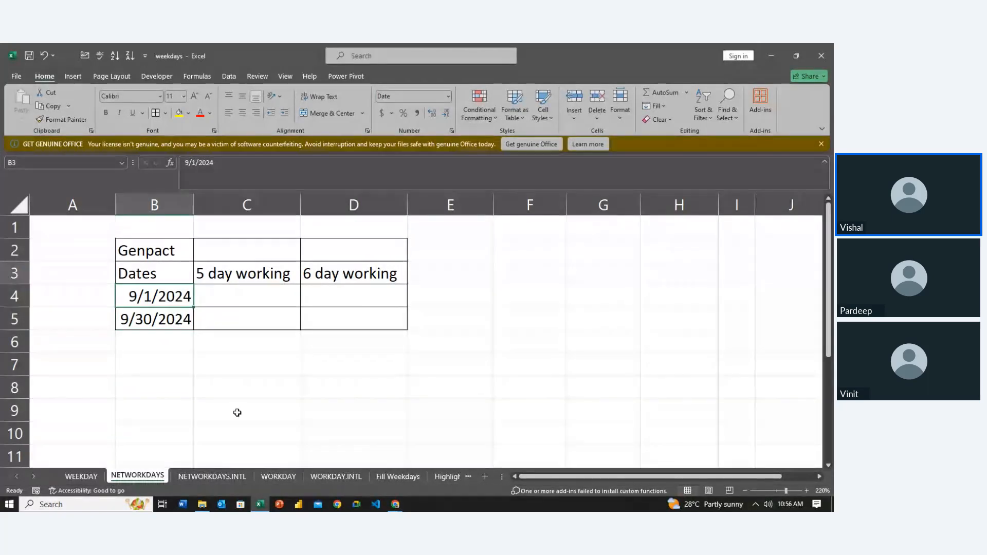
key(Right)
key(Right)
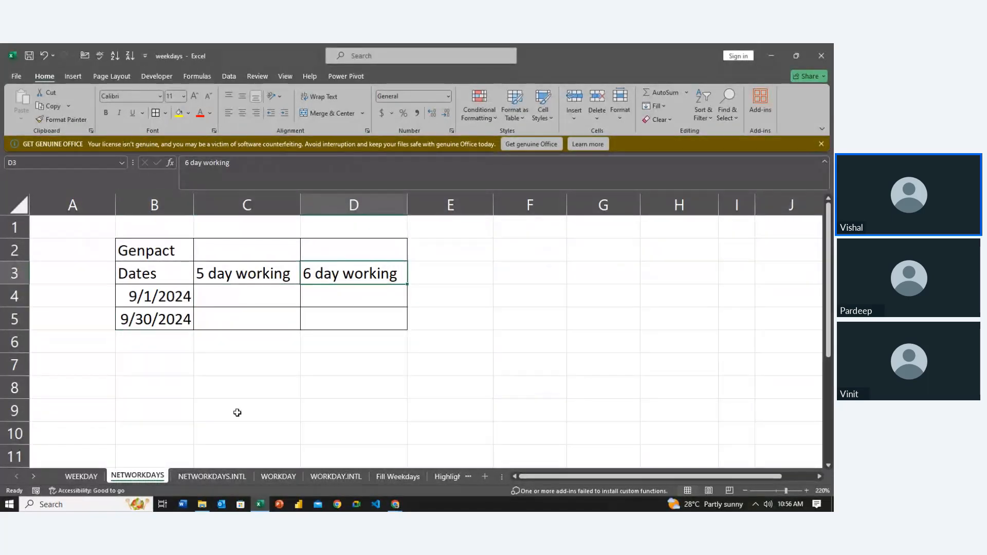
Step: Enter =NETWORKDAYS(B4,B5) in C4 under the 5 day working heading
key(Left)
key(Down)
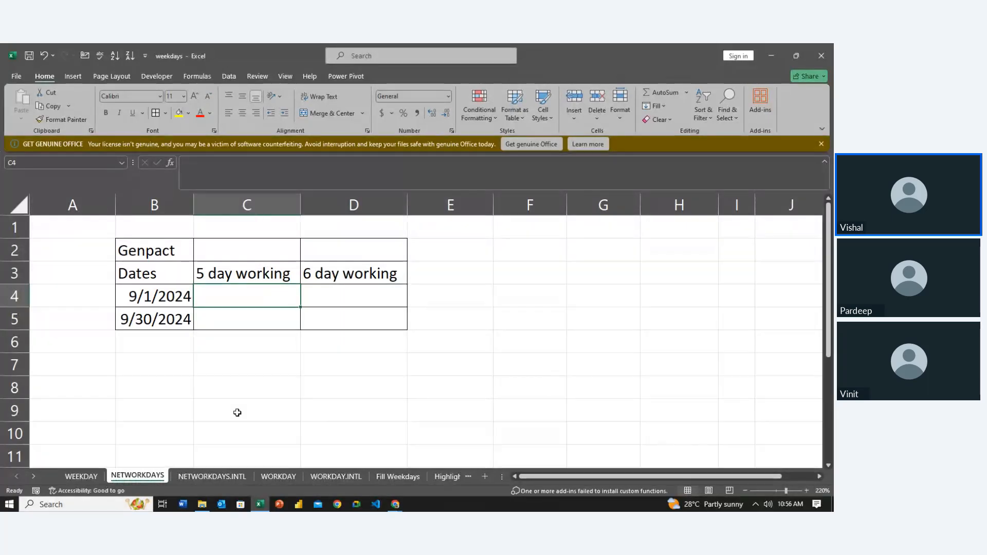
text(=ne)
key(Down)
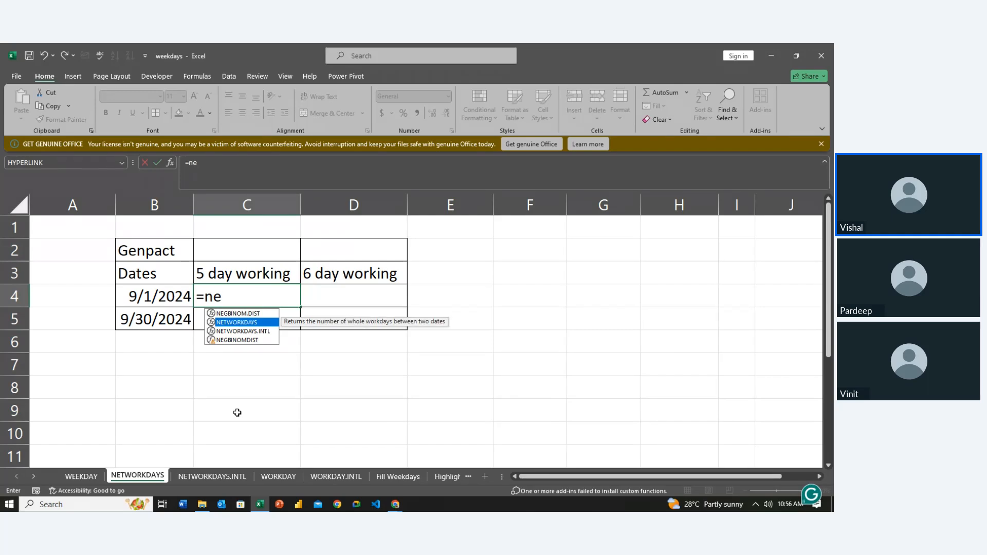
key(Tab)
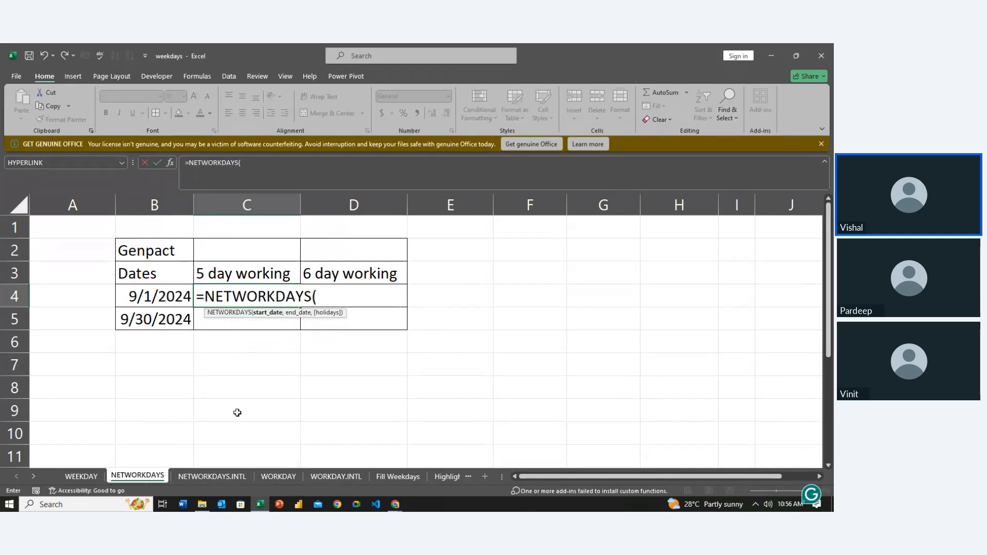
click(172, 296)
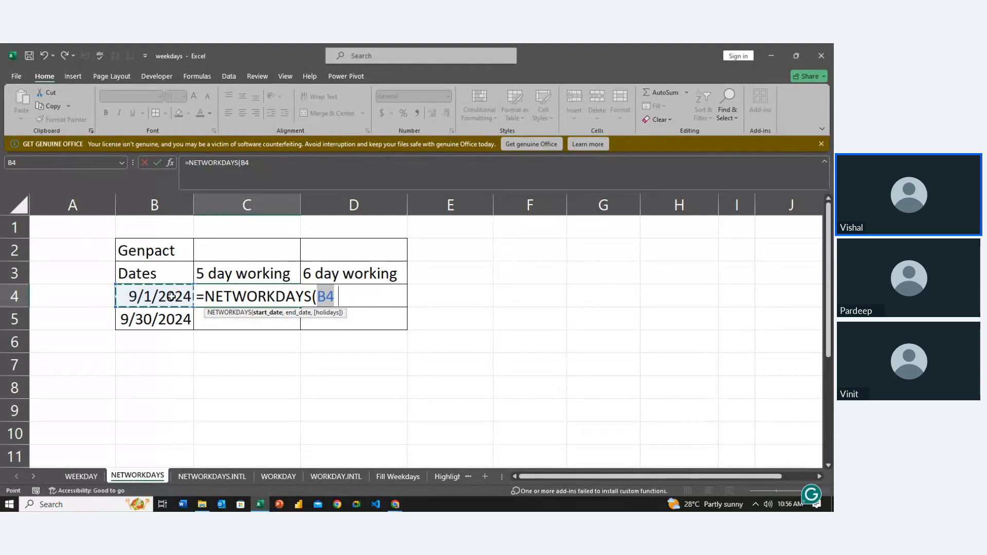
text(,)
click(171, 319)
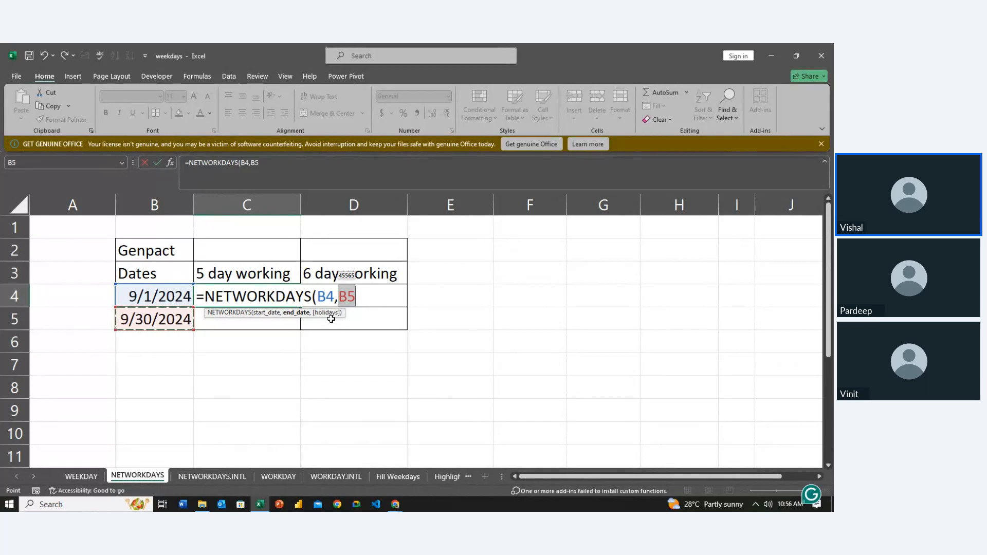
key(Return)
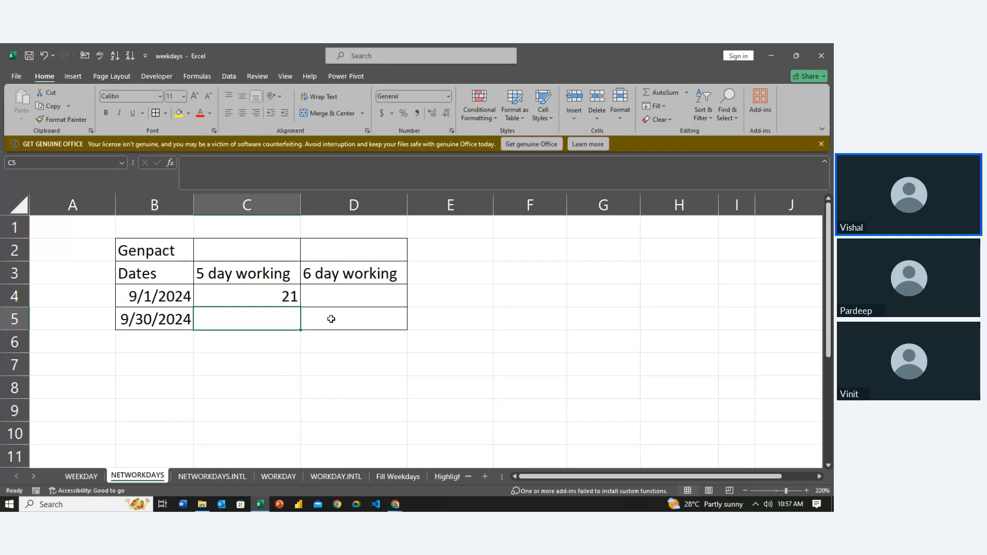
text(=)
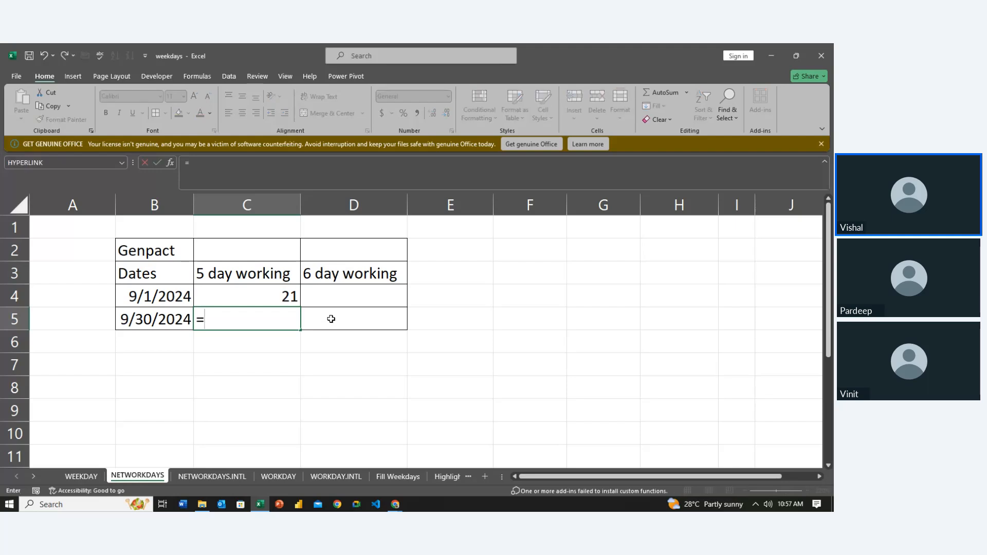
text(ne)
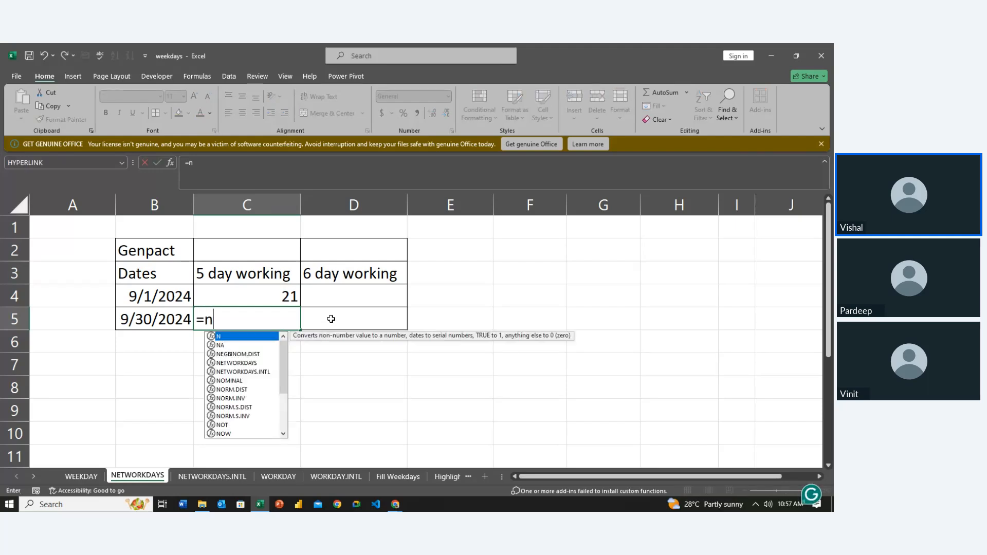
key(Tab)
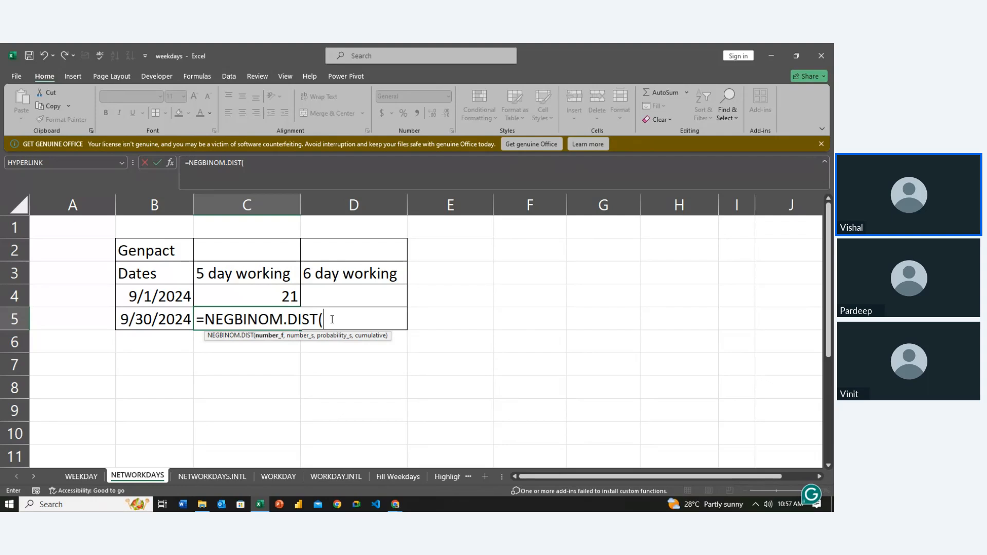
key(BackSpace)
key(BackSpace)
key(BackSpace)
key(BackSpace)
key(BackSpace)
key(BackSpace)
key(BackSpace)
key(BackSpace)
key(BackSpace)
key(BackSpace)
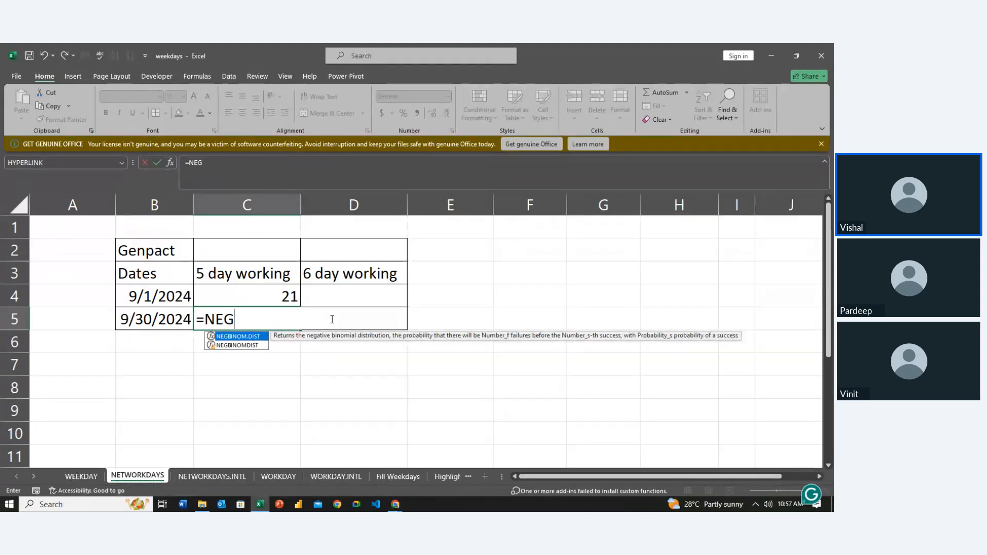
text(w)
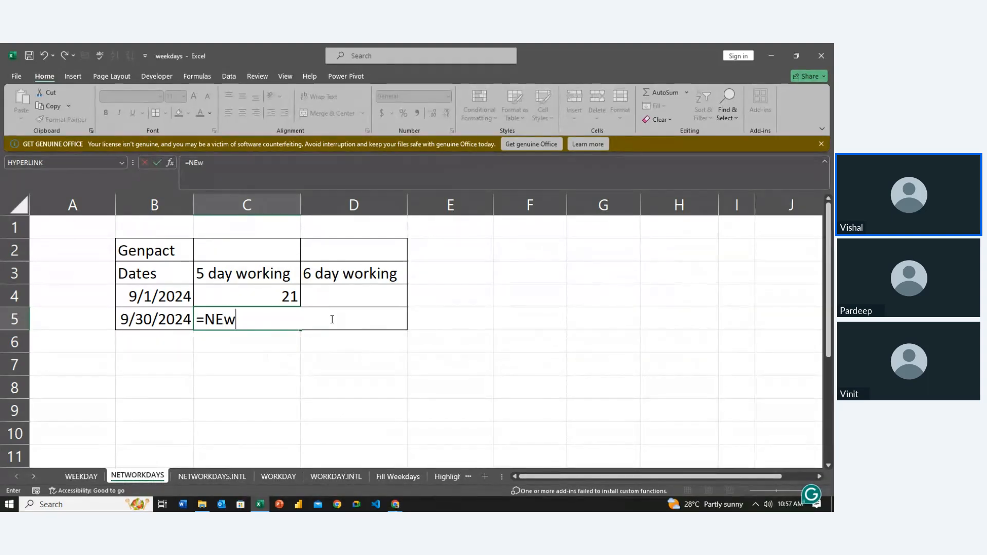
key(BackSpace)
text(t)
key(Tab)
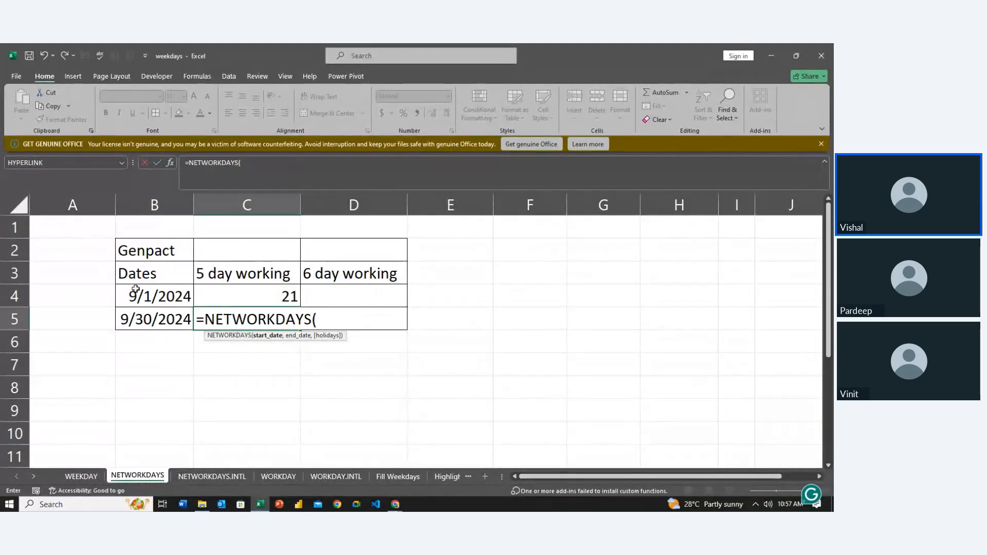
click(141, 293)
text(,)
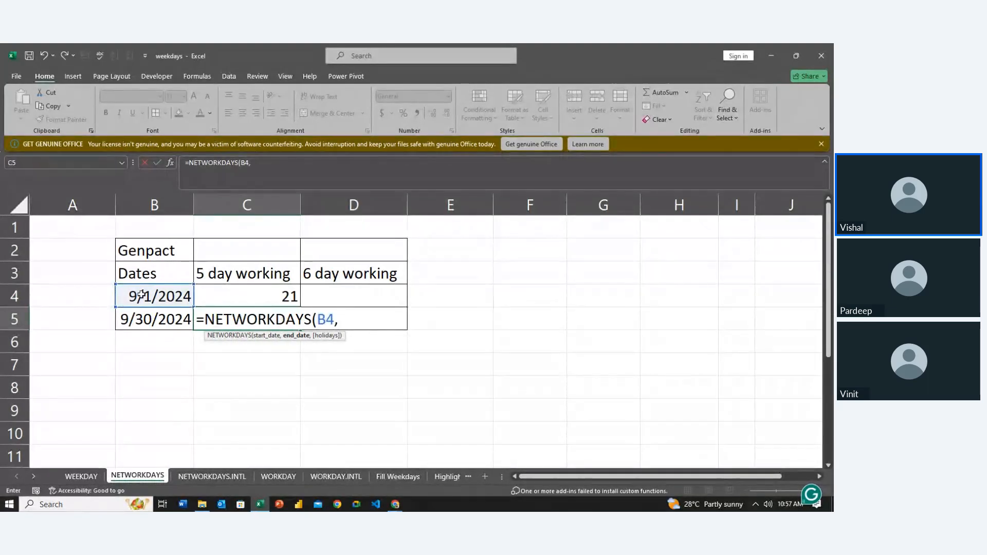
click(149, 315)
text(,)
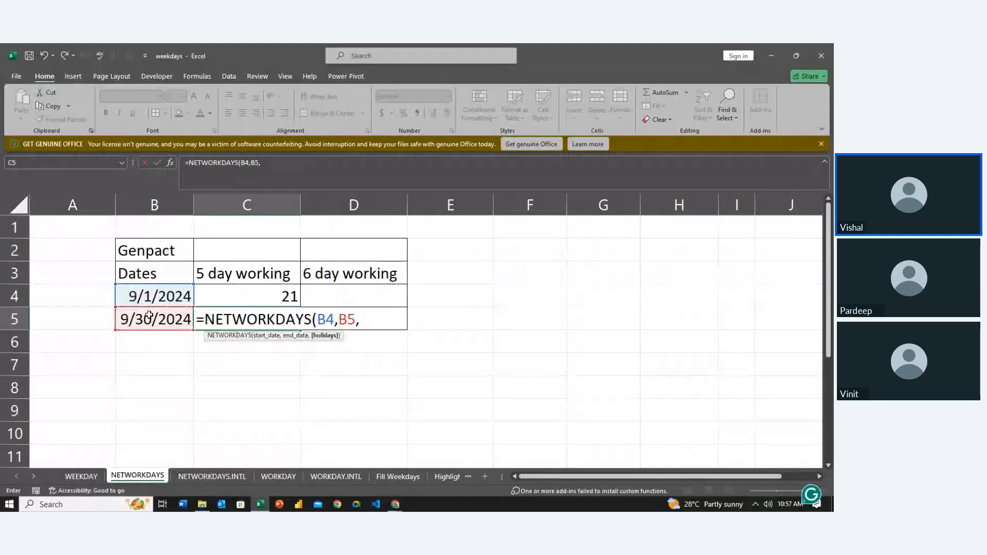
key(BackSpace)
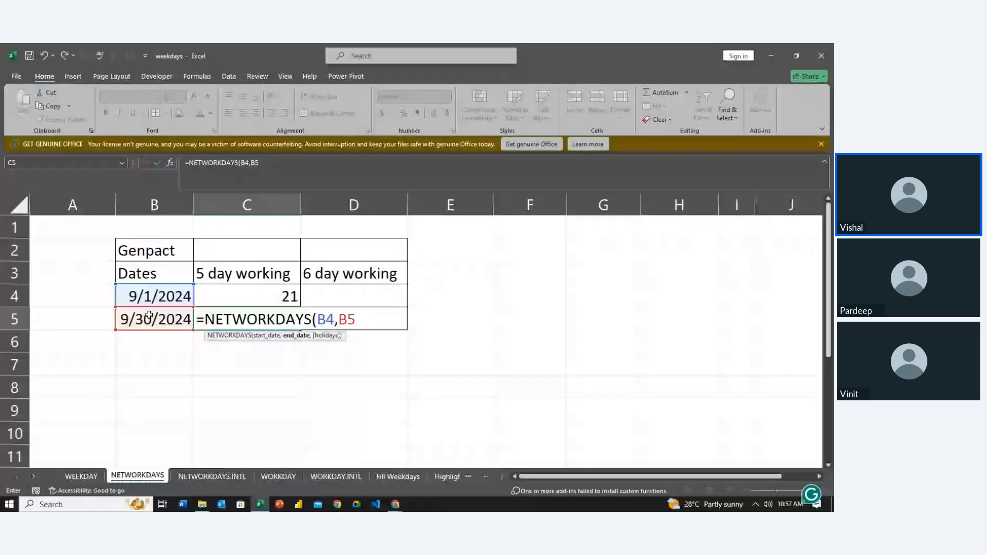
key(BackSpace)
key(BackSpace)
key(BackSpace)
key(BackSpace)
key(BackSpace)
key(BackSpace)
key(BackSpace)
key(BackSpace)
key(BackSpace)
key(BackSpace)
key(BackSpace)
key(BackSpace)
key(BackSpace)
key(BackSpace)
key(BackSpace)
key(BackSpace)
key(BackSpace)
key(BackSpace)
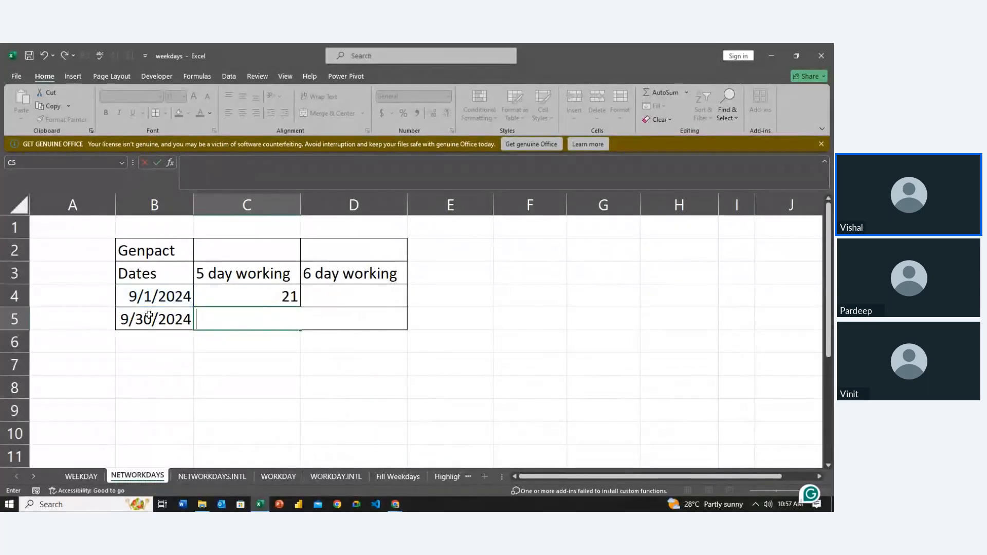
key(Return)
Step: Enter =NETWORKDAYS.INTL(B4,B5,1) in D4, using weekend option 1 for Saturday and Sunday
key(Up)
key(Up)
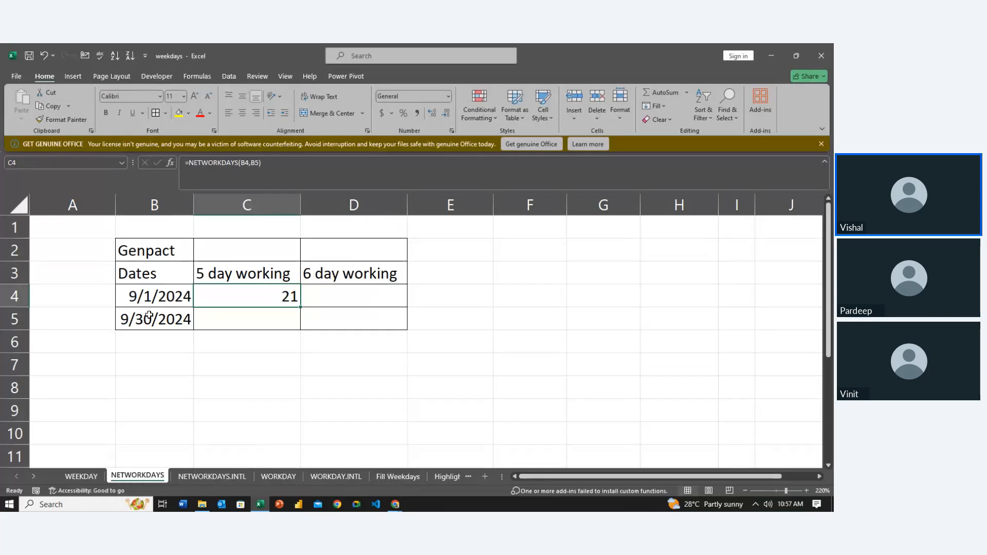
key(Right)
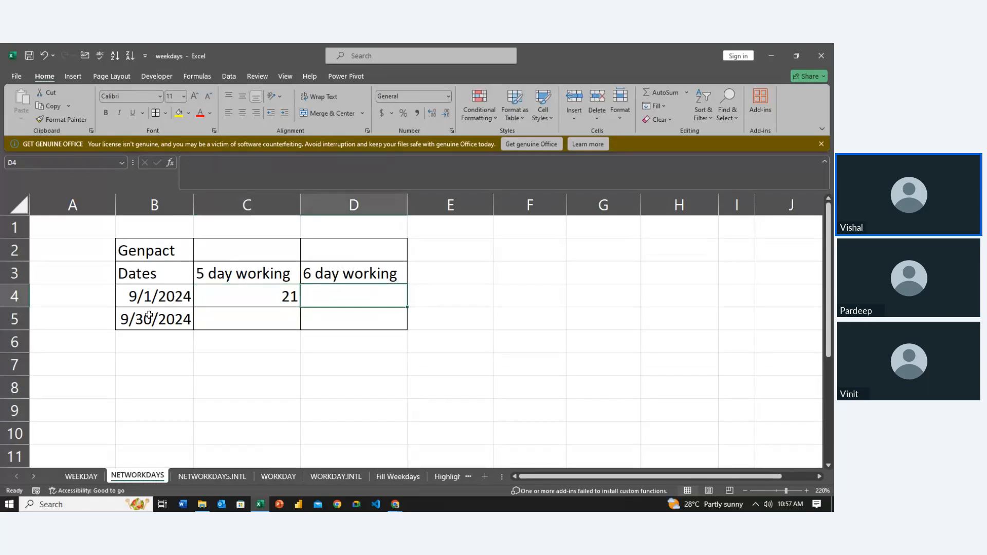
text(=net)
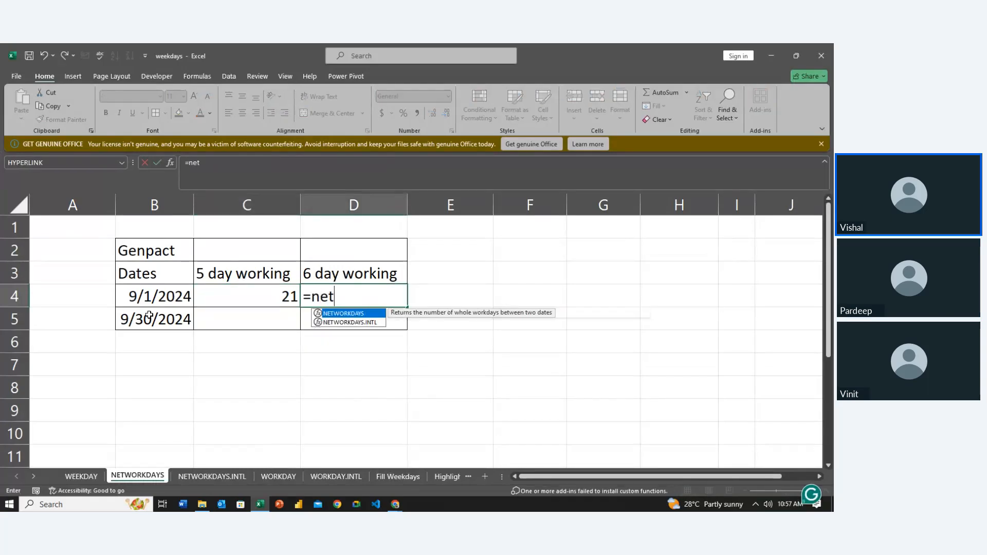
key(Down)
key(Tab)
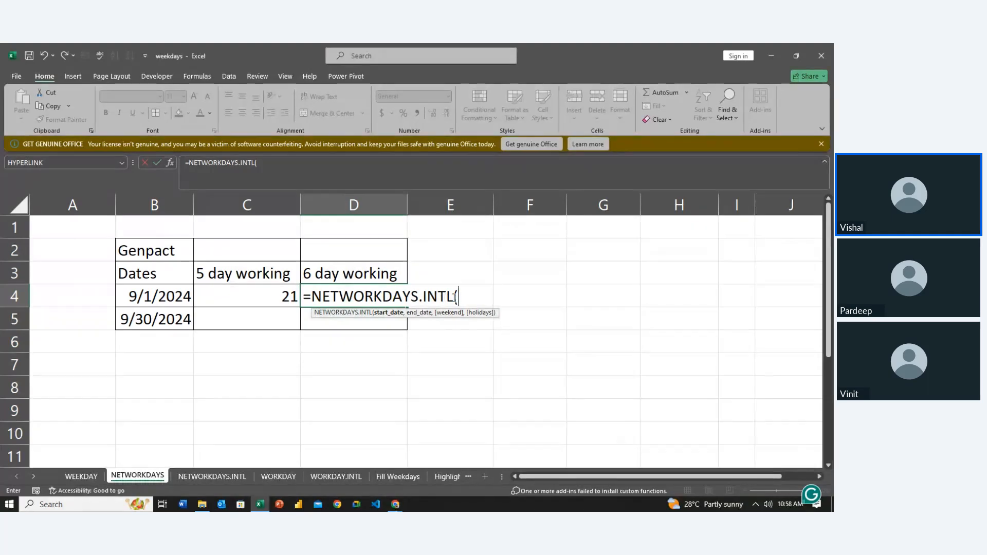
click(139, 304)
text(,)
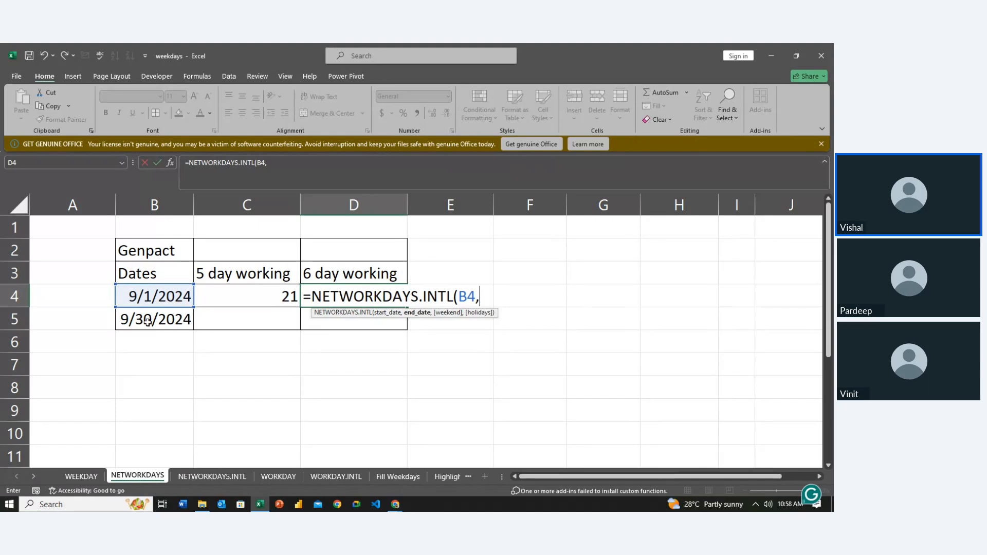
click(148, 322)
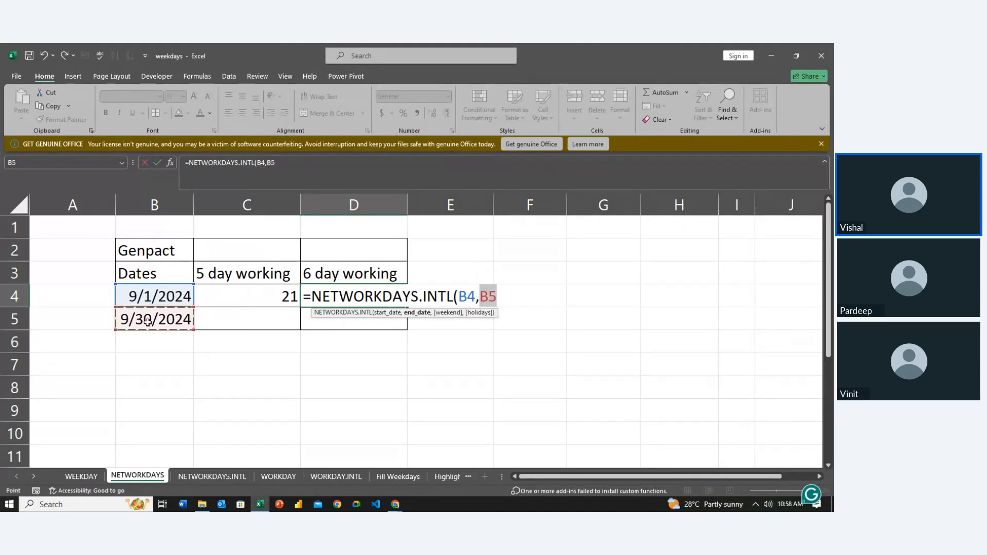
text(,)
key(Down)
key(Down)
key(Down)
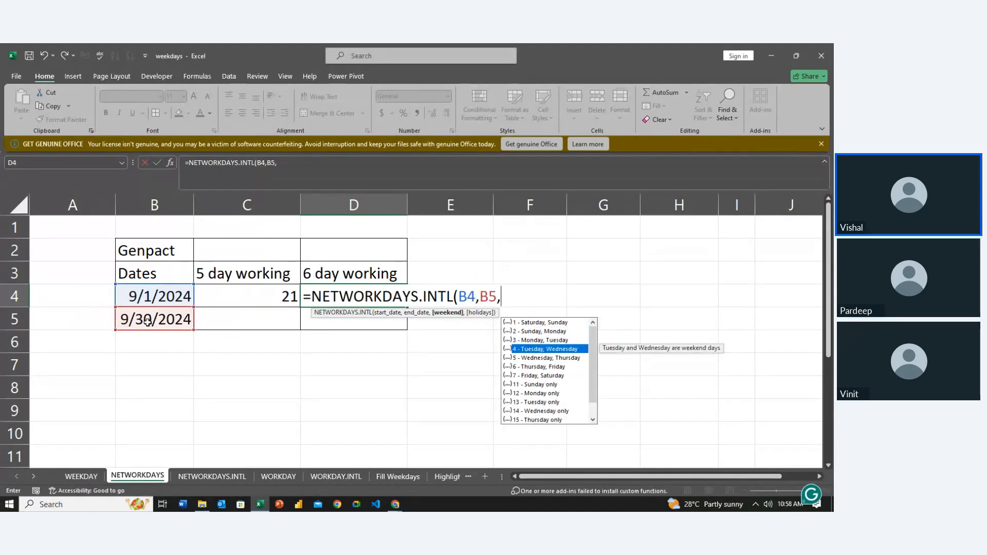
key(Up)
key(Up)
key(Up)
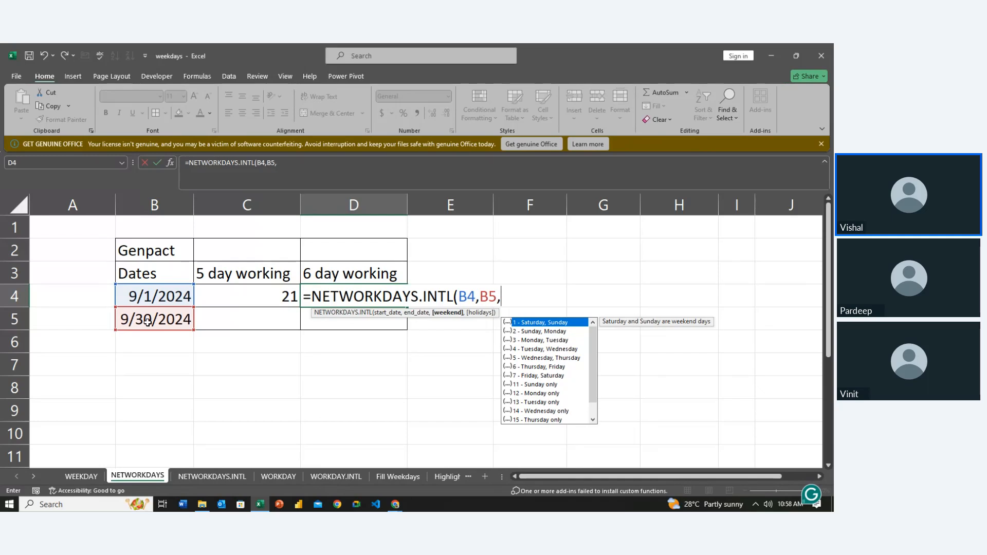
text(1)
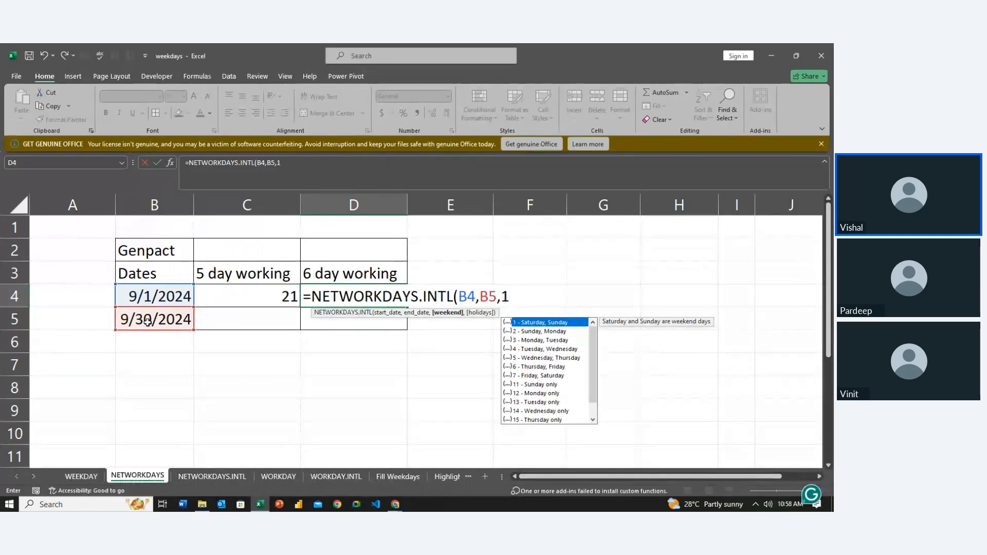
key(Return)
Step: Copy the NETWORKDAYS.INTL formula from D4 into C5 and clear D4
key(Up)
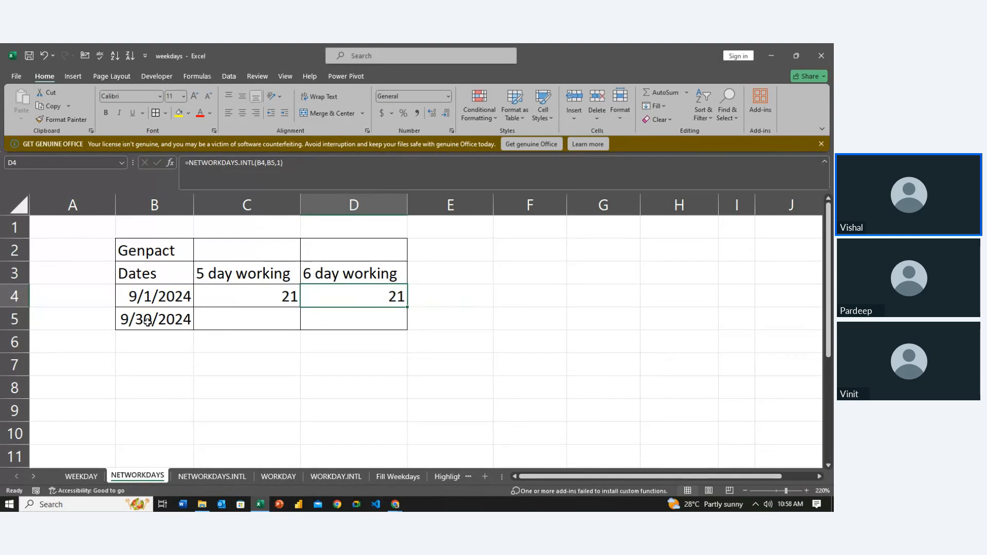
key(ctrl+c)
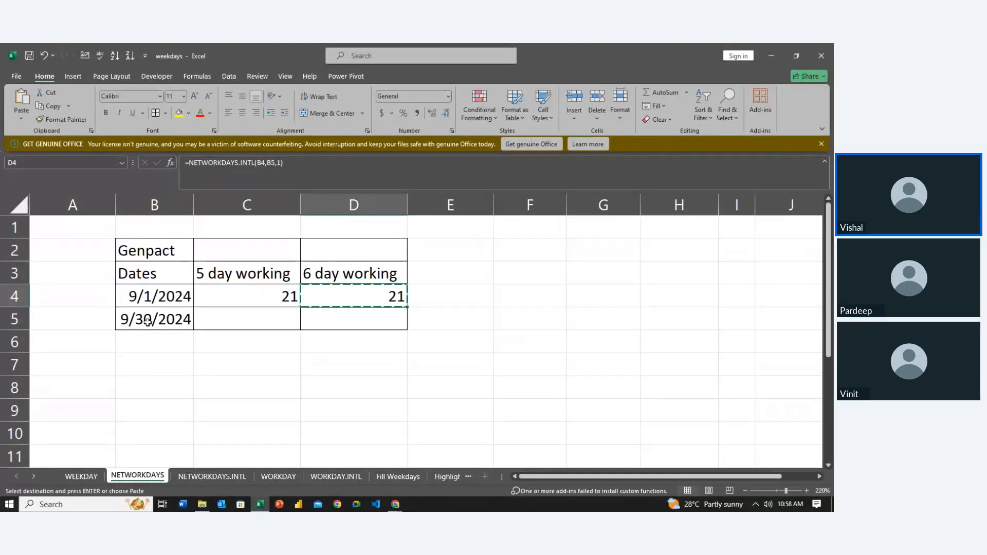
key(Down)
key(Left)
key(ctrl+v)
key(Right)
key(Up)
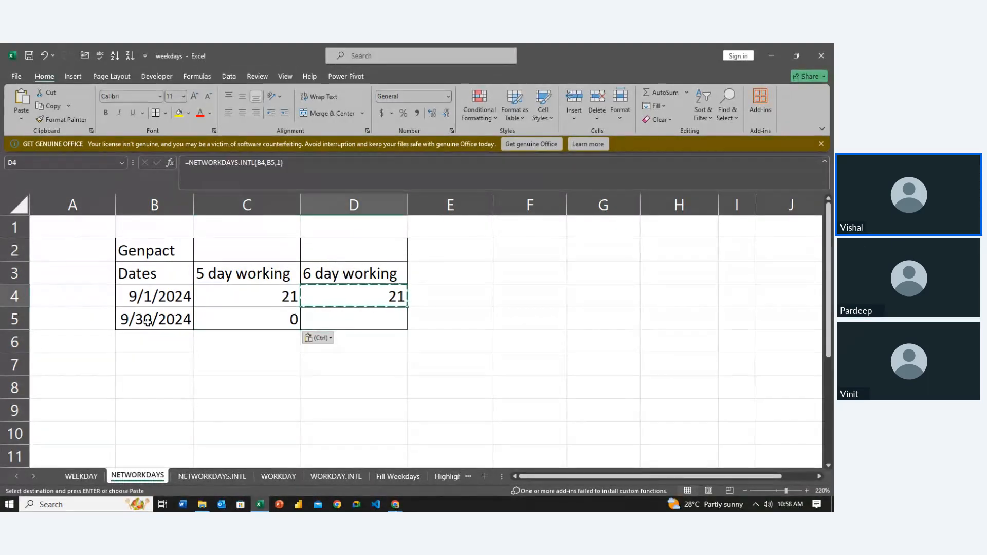
key(Escape)
key(Left)
key(Down)
Step: Replace the start date reference A5 with B4 in the NETWORKDAYS.INTL formula in C5
key(F2)
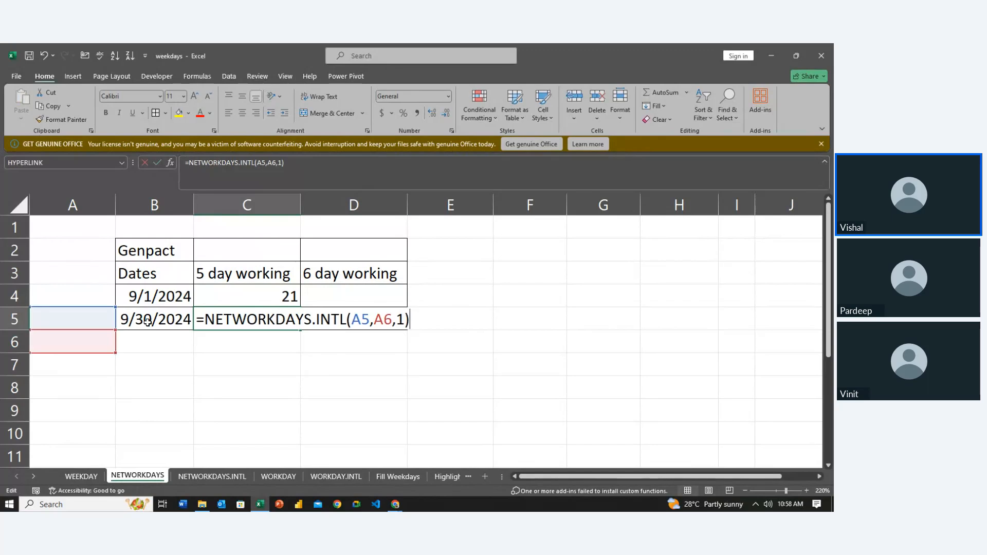
key(Left)
key(Left)
key(Left)
key(Left)
key(Left)
key(Left)
key(Left)
key(Left)
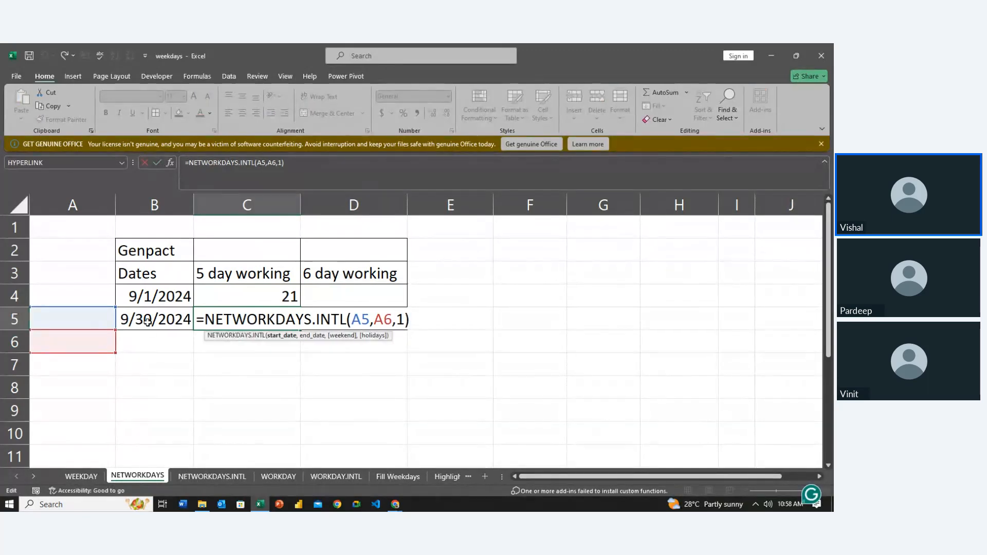
key(BackSpace)
key(BackSpace)
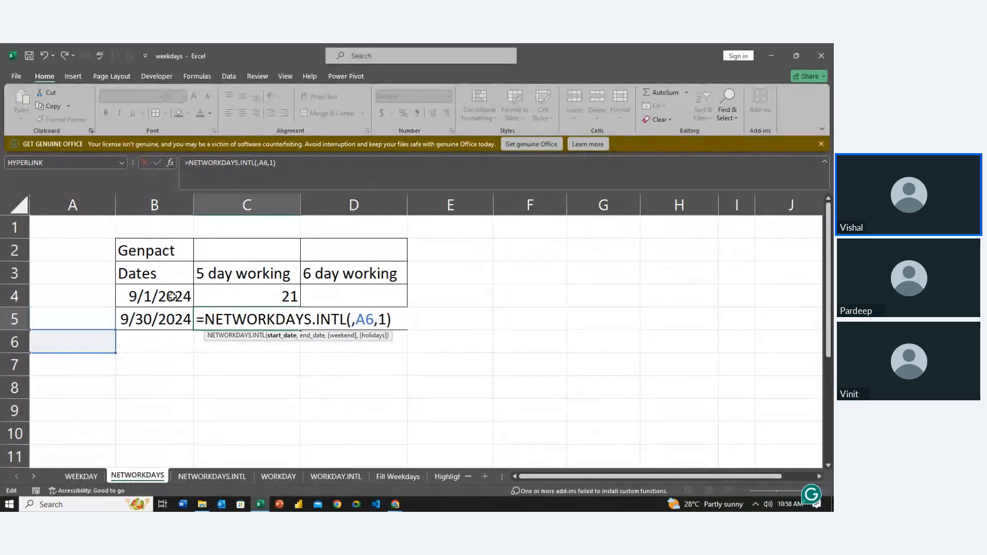
click(173, 296)
key(Right)
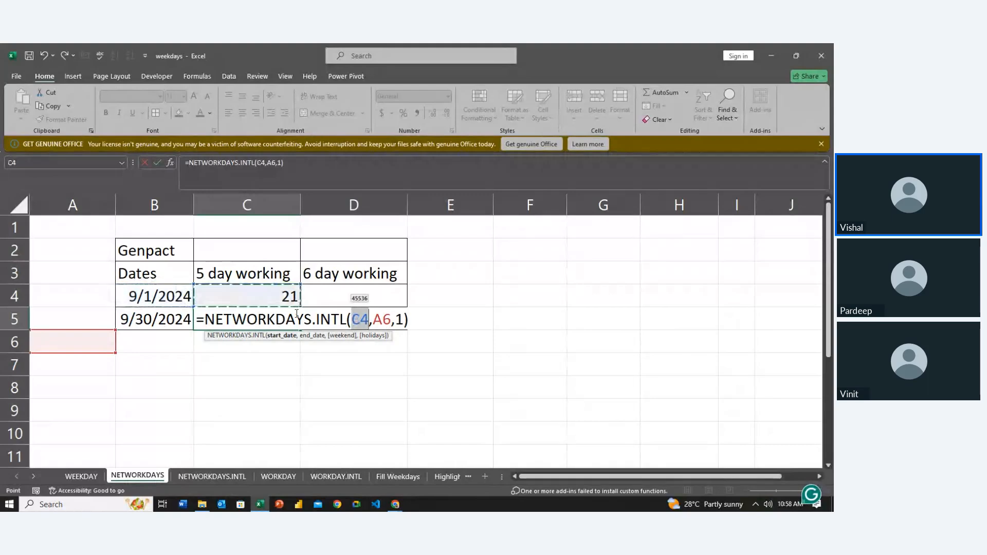
key(Left)
text(,)
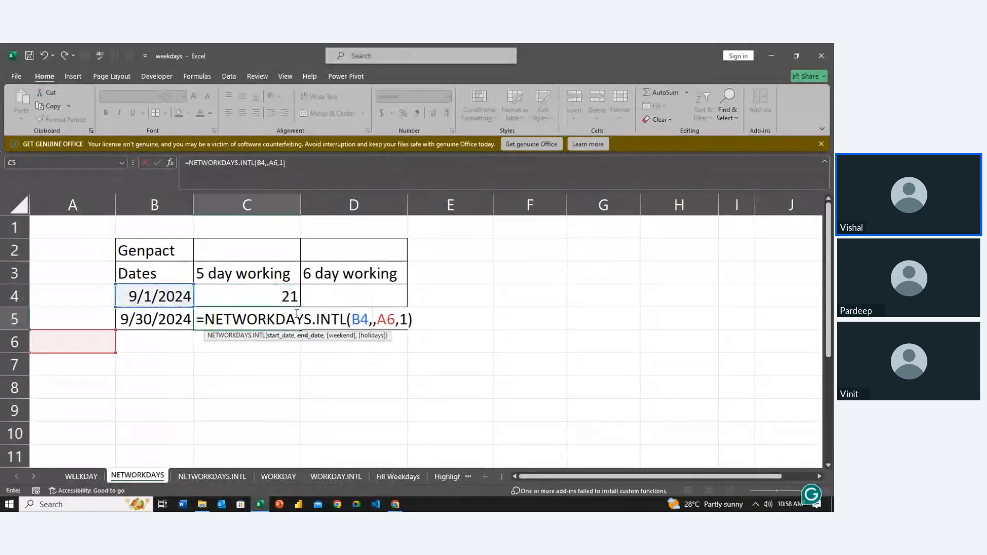
Step: Replace the end date reference with B5 so that C5 contains =NETWORKDAYS.INTL(B4,B5,1)
click(166, 321)
key(BackSpace)
click(166, 322)
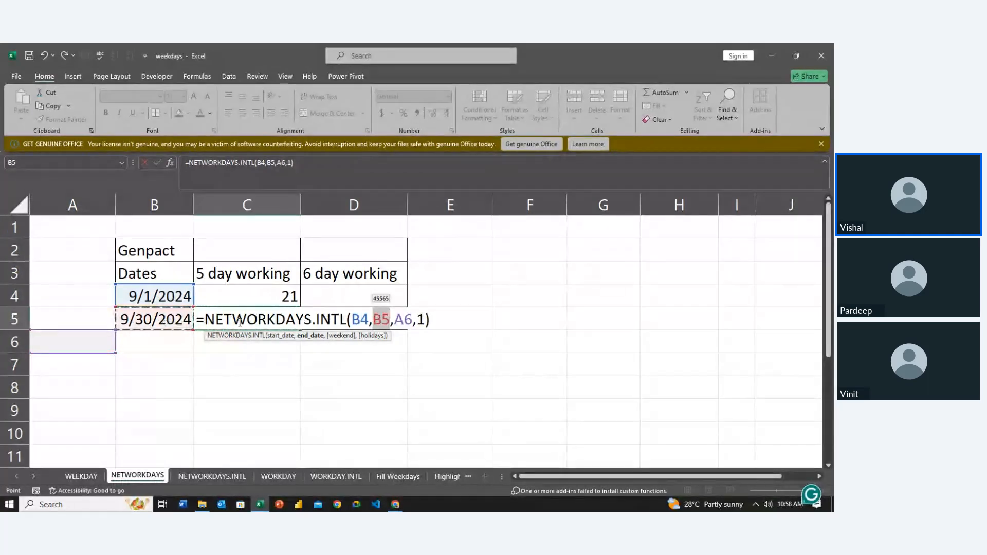
click(287, 164)
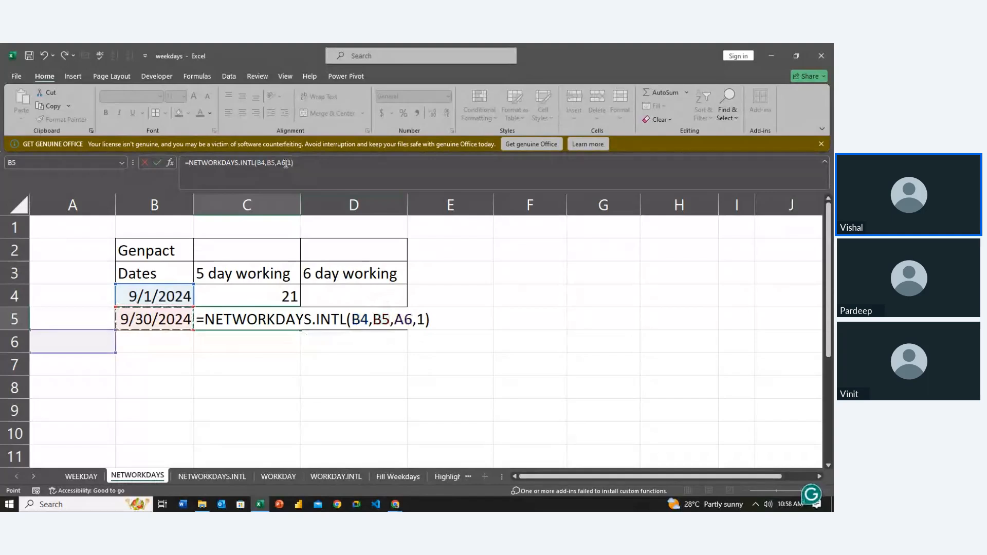
key(BackSpace)
key(BackSpace)
key(BackSpace)
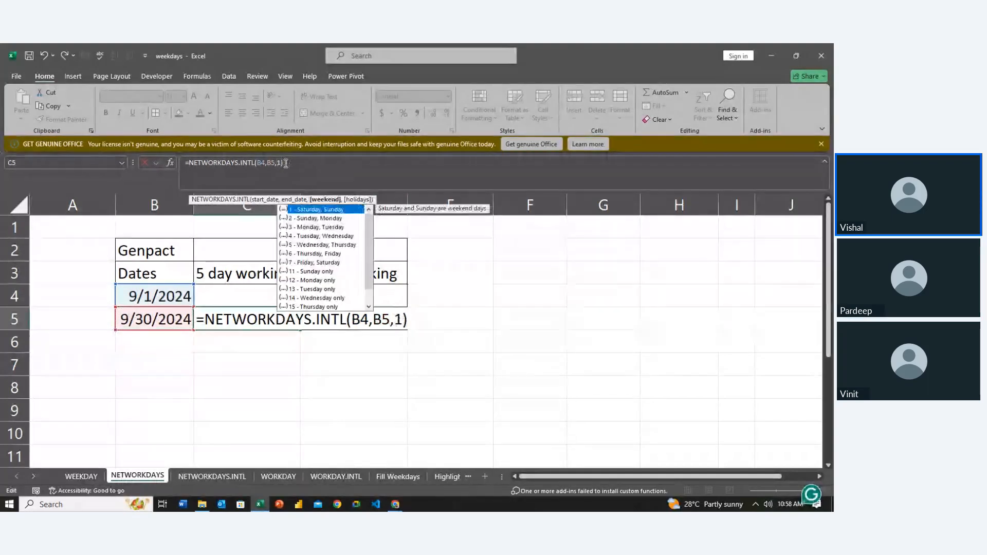
key(ctrl+Return)
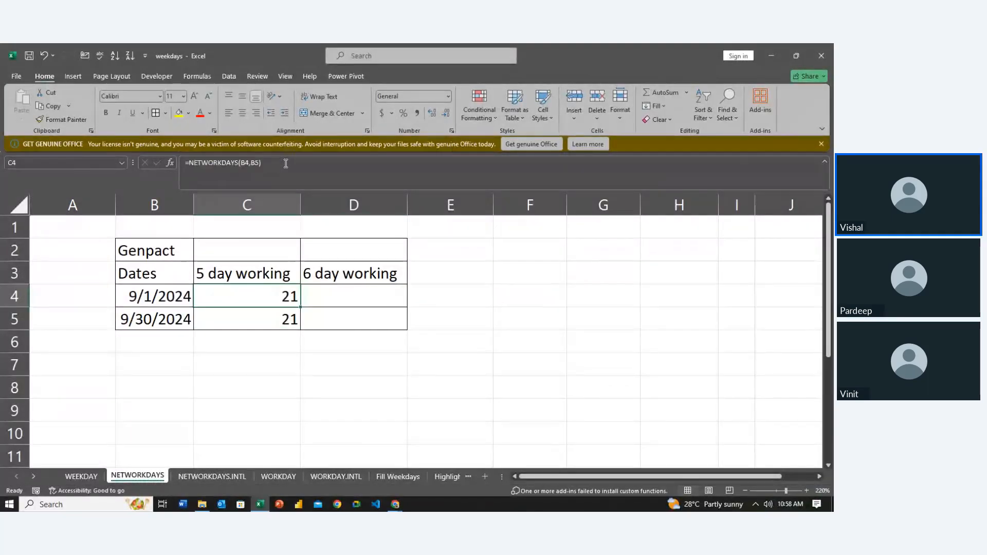
Step: Change the weekend argument of the C5 formula to 6, Thursday and Friday
click(286, 163)
key(Left)
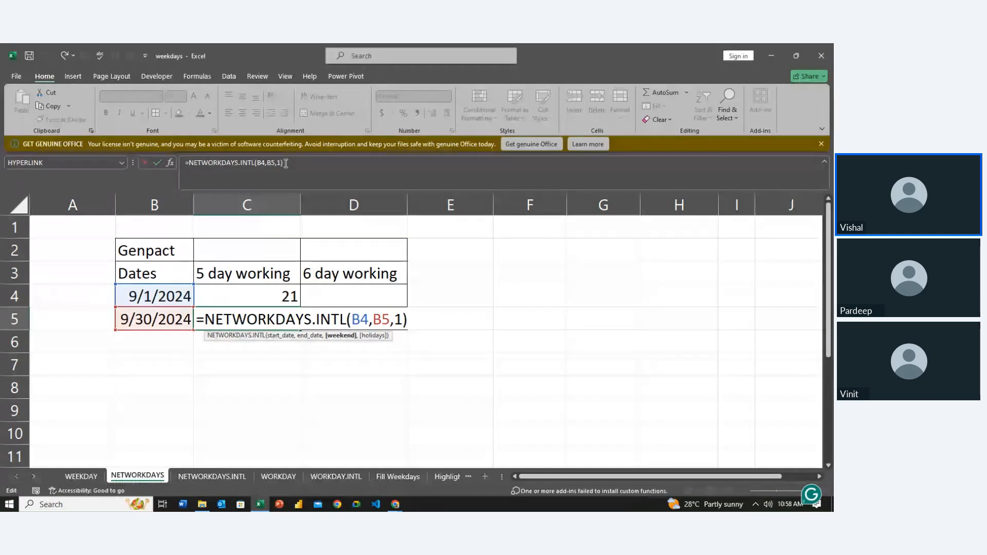
key(BackSpace)
key(Down)
key(Down)
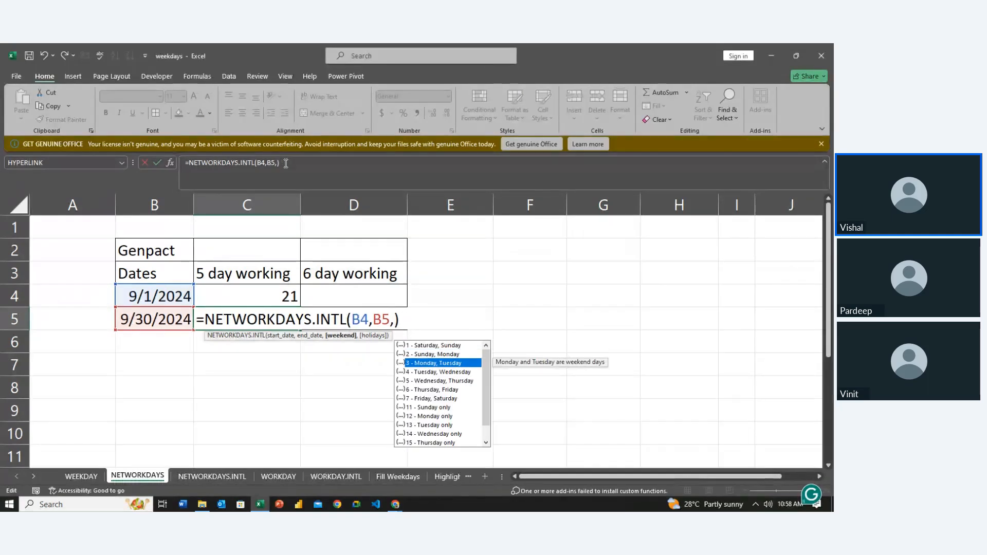
key(Down)
key(Down)
key(Down)
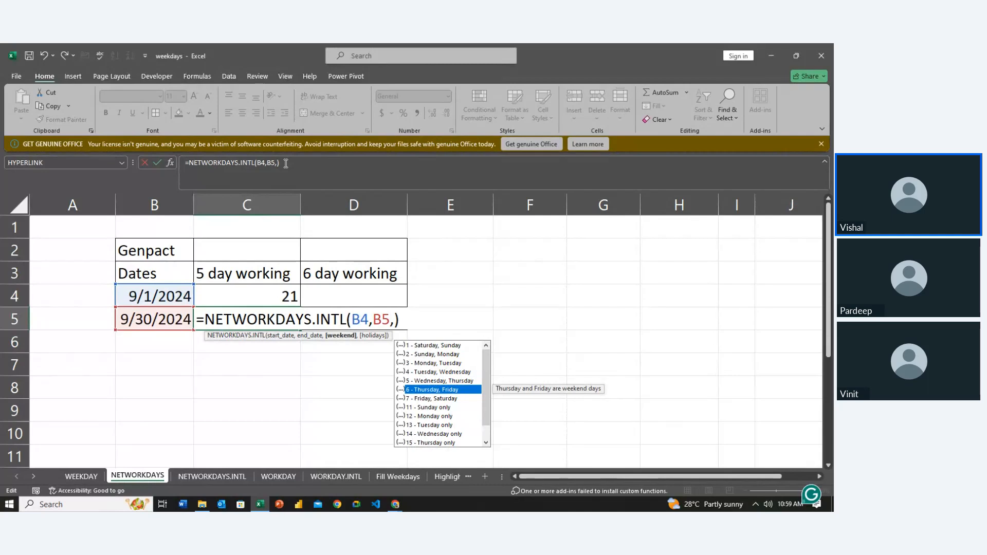
double_click(410, 393)
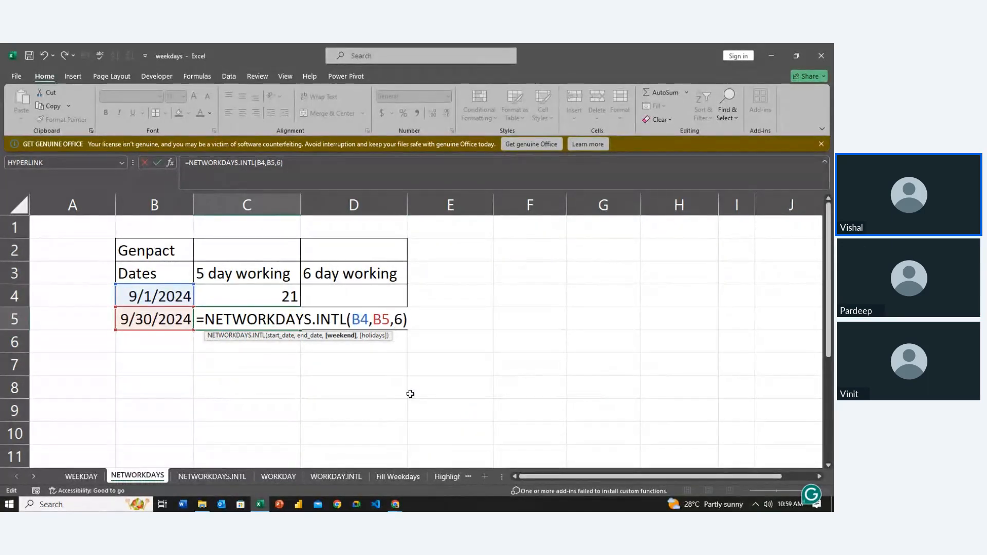
key(ctrl+Return)
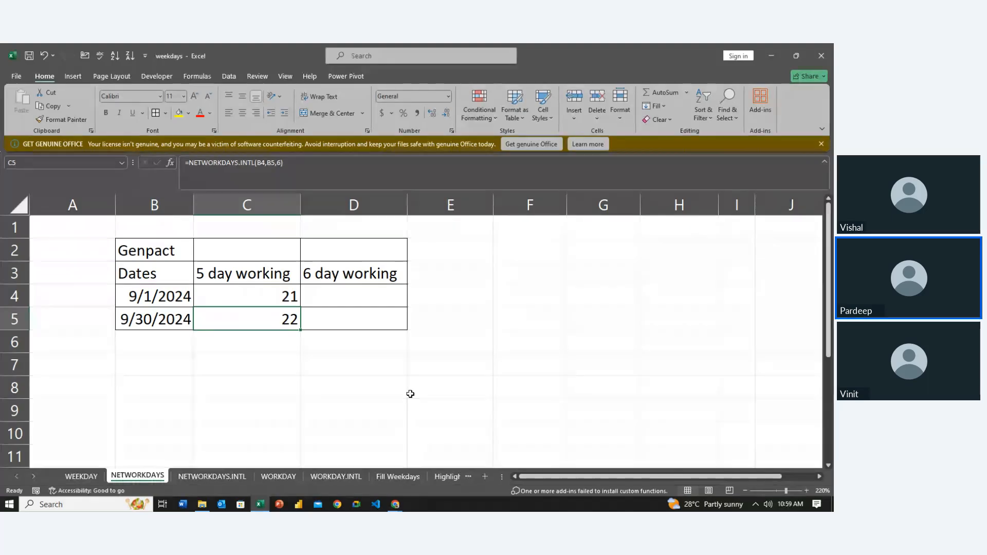
Step: Enter =NETWORKDAYS.INTL(B4,B5,12) in D4 under the 6 day working heading, using weekend option 12 for Monday only
key(Right)
key(Up)
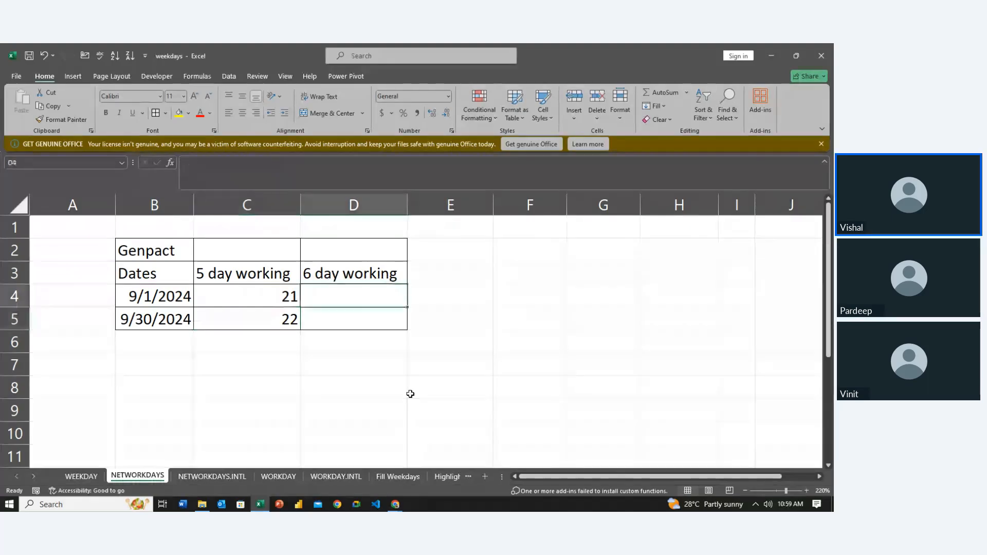
text(=)
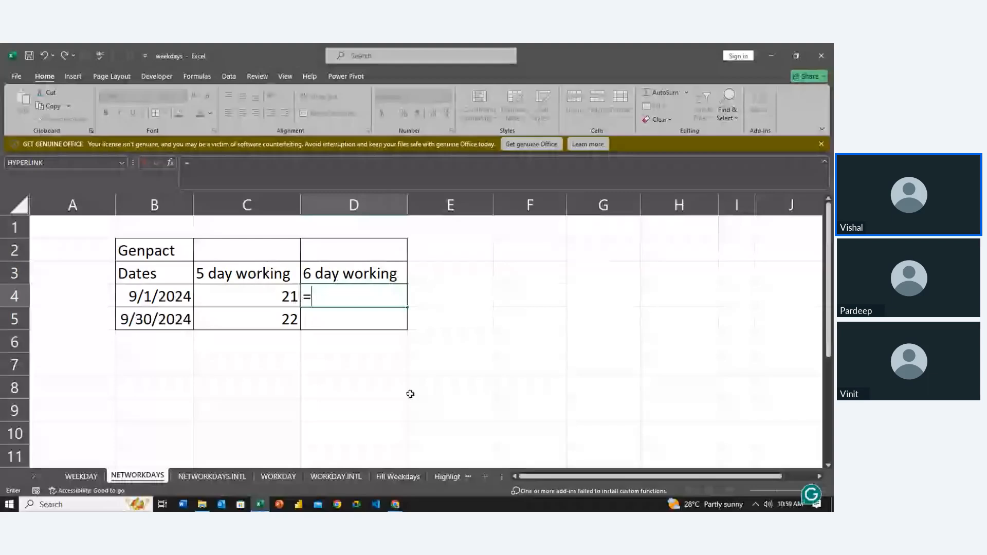
text(NETWORKDAYS.INTL()
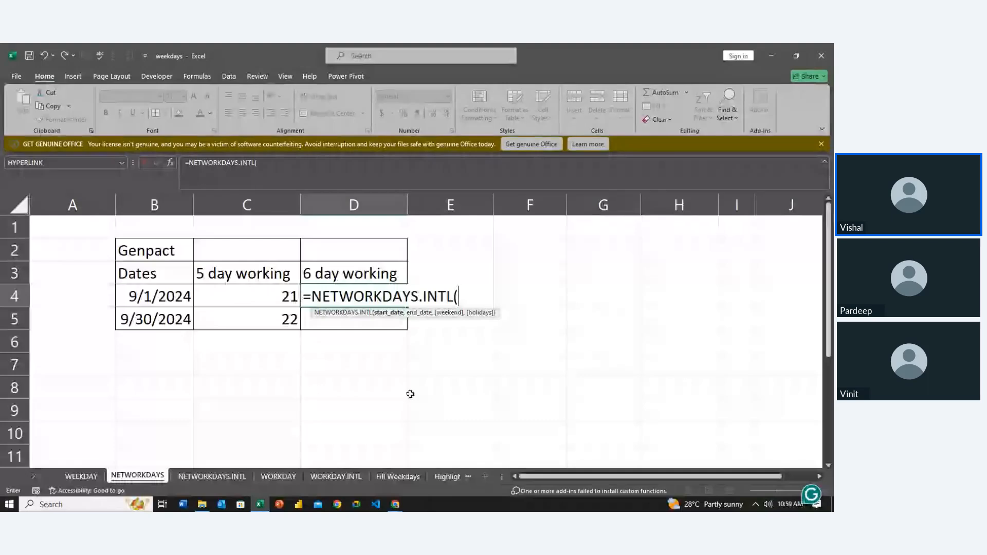
click(152, 298)
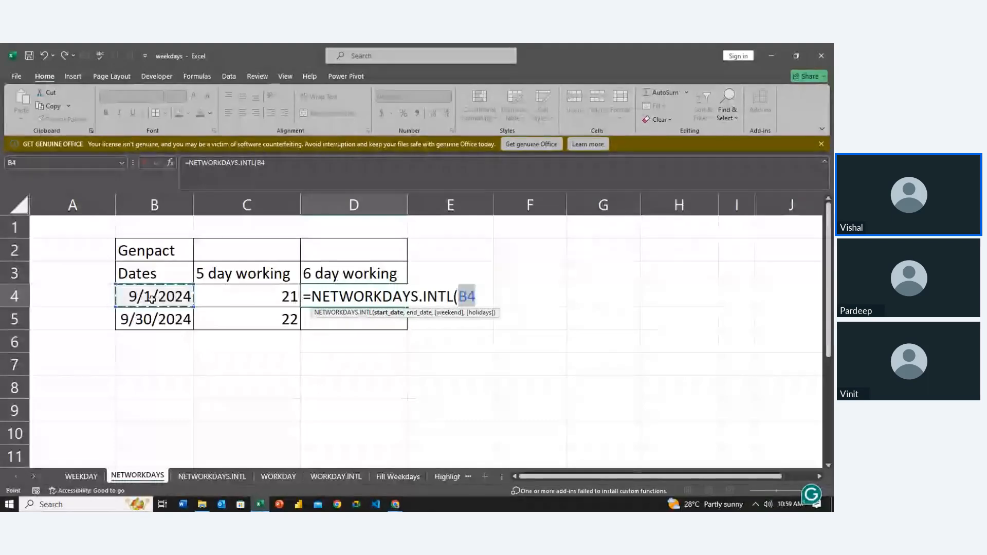
text(,)
click(158, 318)
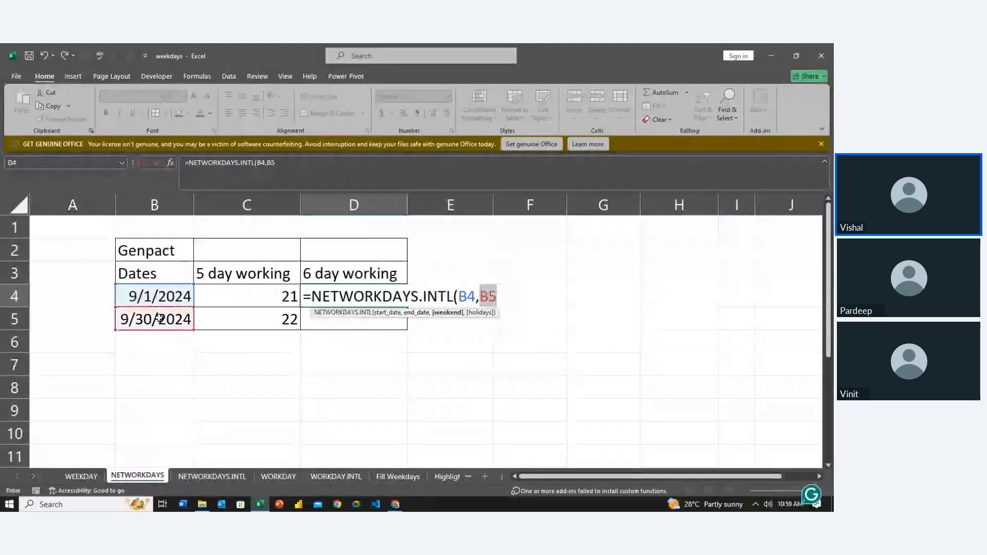
text(,)
key(Down)
key(Down)
key(Down)
key(Down)
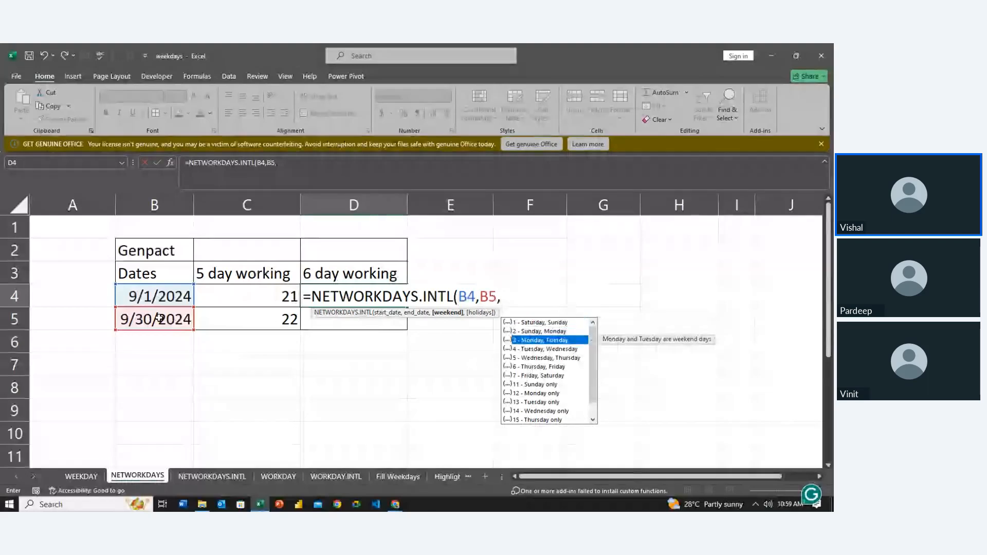
key(Down)
key(Down)
key(Down)
key(Down)
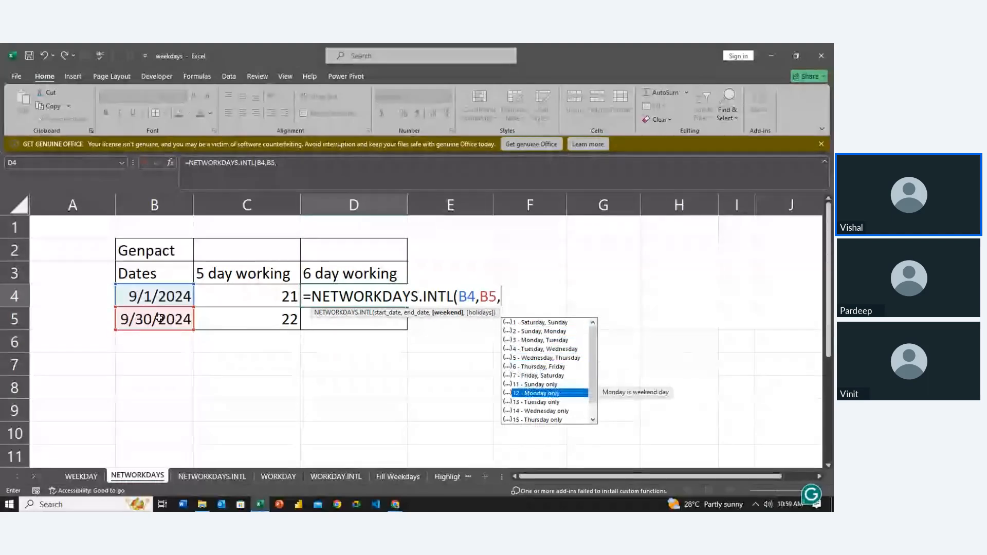
key(Tab)
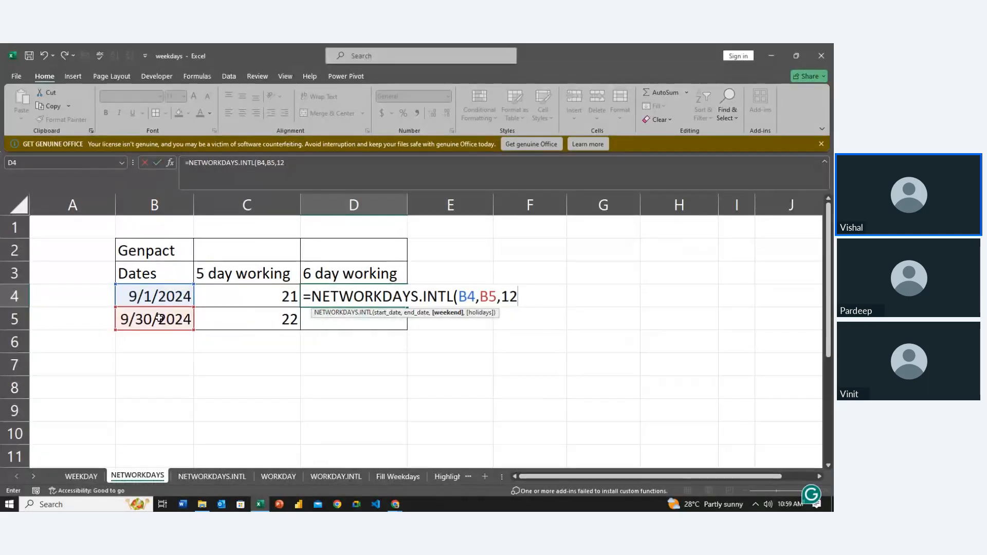
key(ctrl+Return)
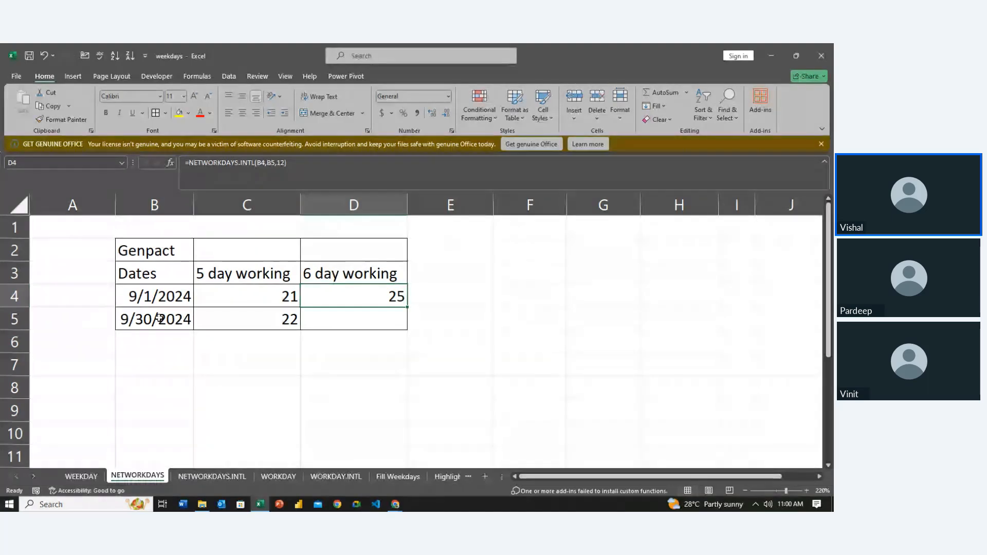
Step: Enter =NETWORKDAYS.INTL(B4,B5,11) in D5 under the 6 day working heading, using weekend option 11 for Sunday only
key(Down)
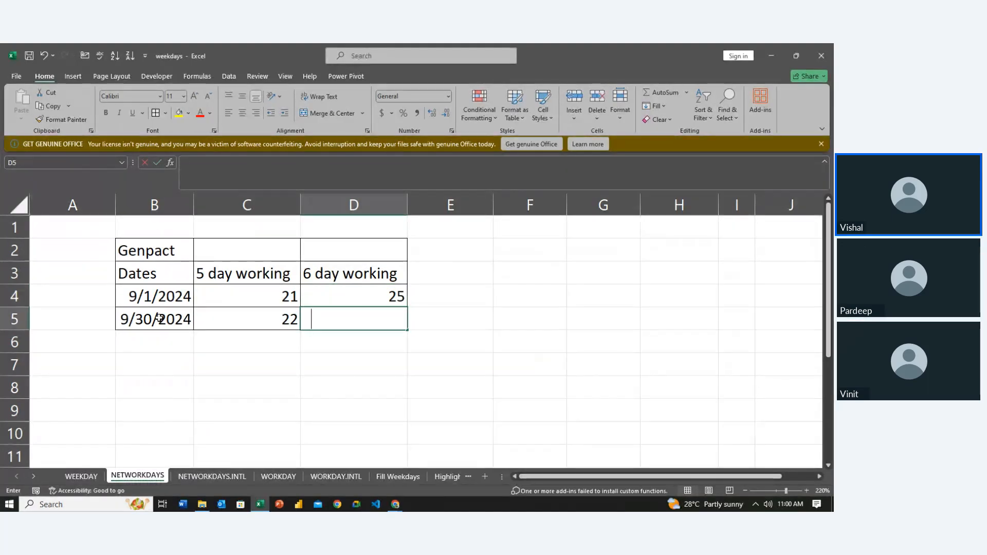
text(=net)
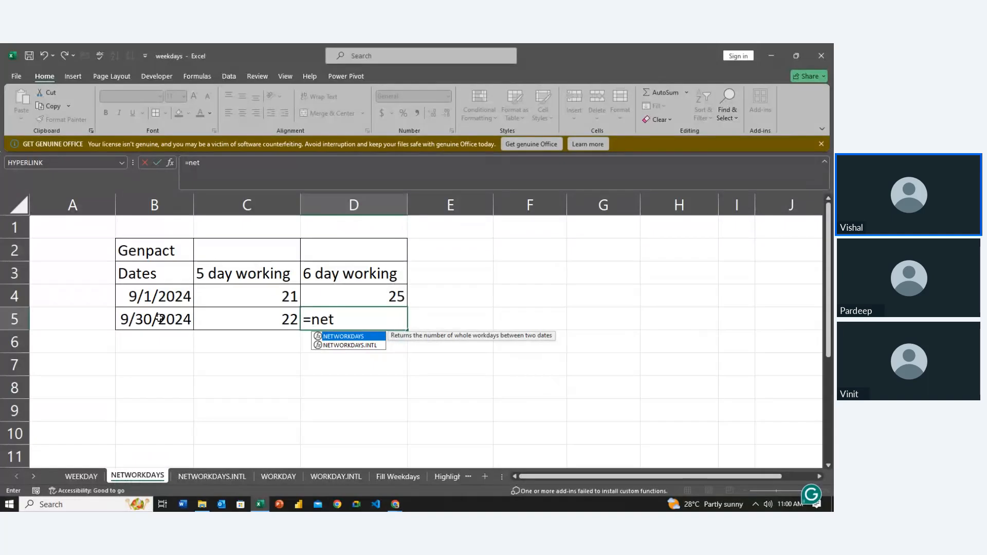
key(Down)
key(Tab)
click(126, 302)
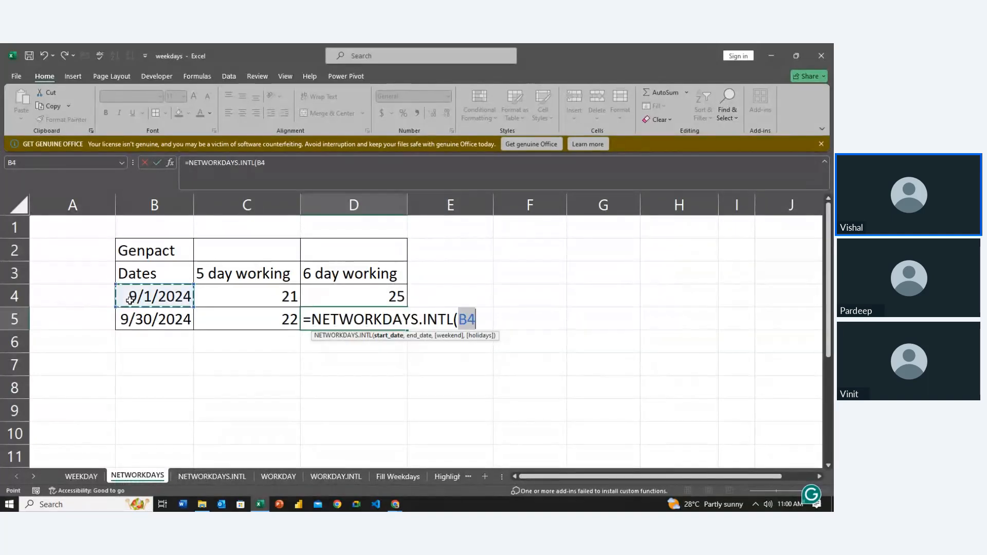
text(,)
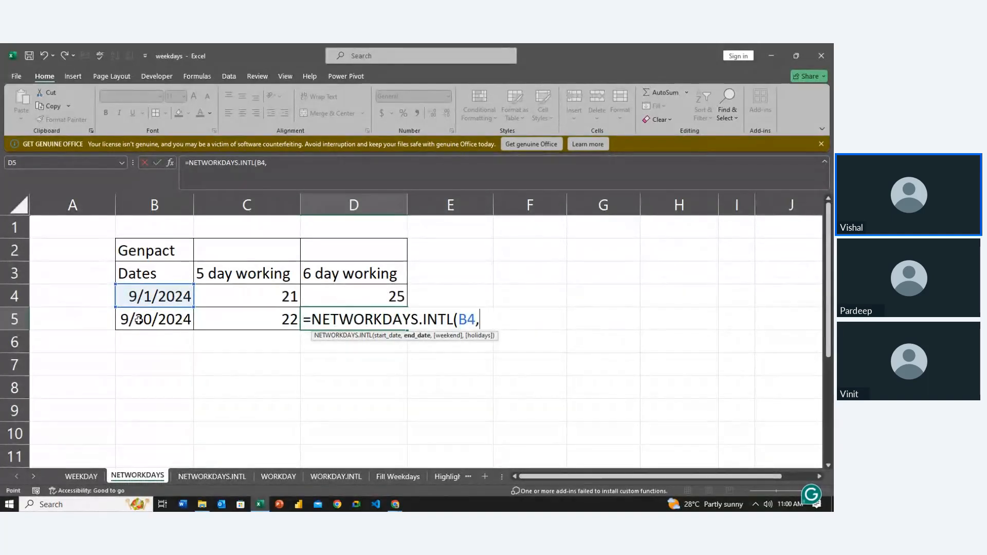
click(138, 320)
text(,)
key(Down)
key(Down)
key(Down)
key(Down)
key(Down)
key(Down)
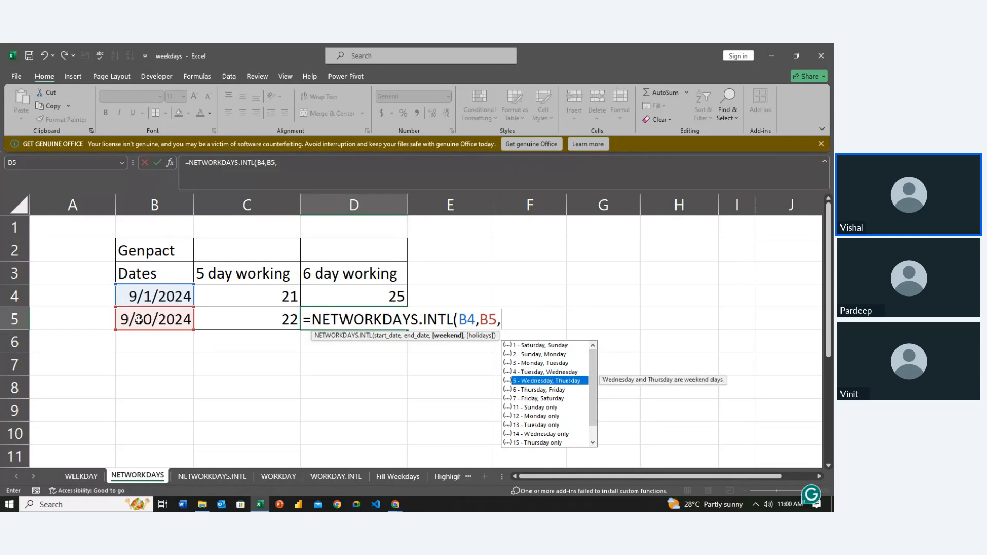
key(Tab)
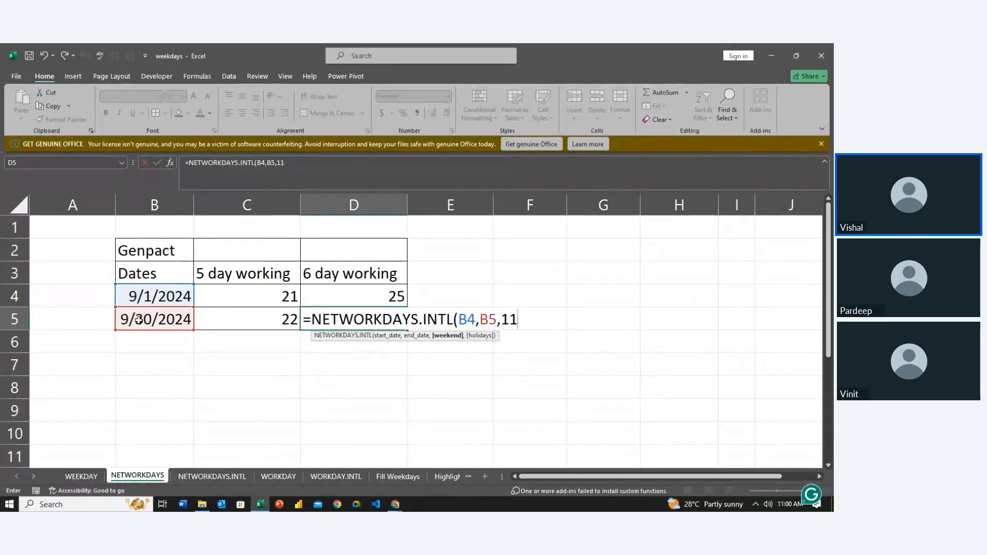
key(Return)
key(Up)
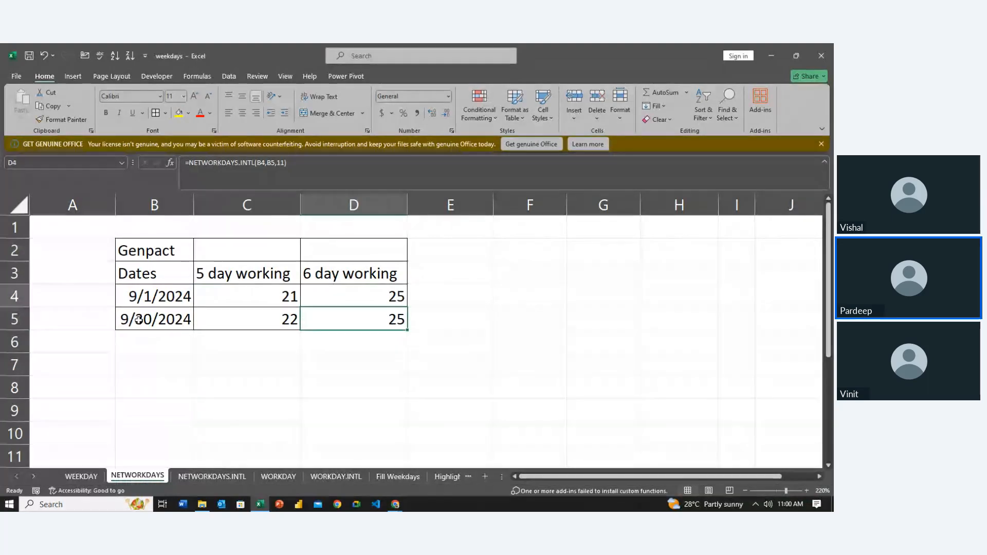
Step: Compare the 5 day and 6 day working results and their formulas in C4:D5
key(Up)
key(shift+Down)
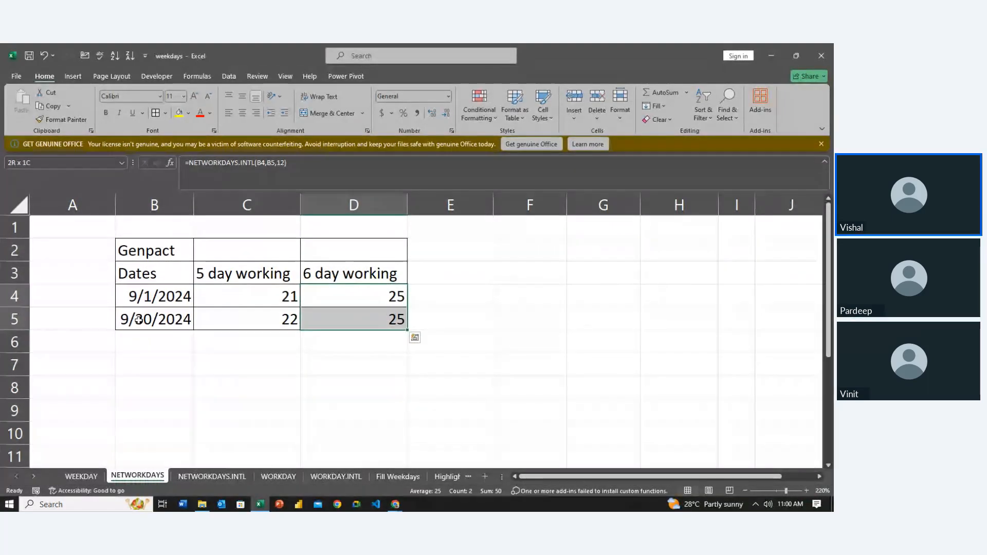
key(shift+Left)
key(shift+Right)
key(shift+Left)
key(shift+Right)
key(shift+Up)
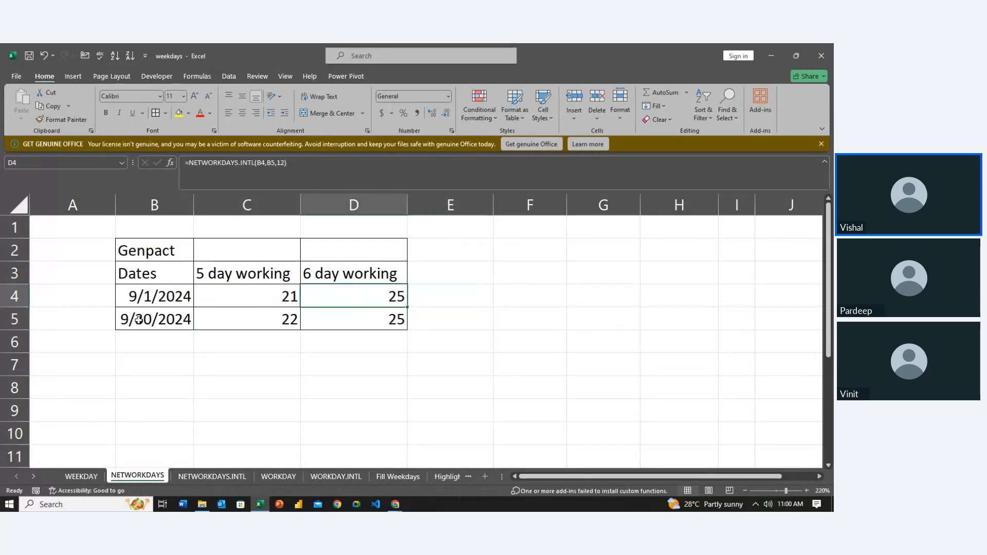
key(Left)
key(Down)
key(Right)
key(Right)
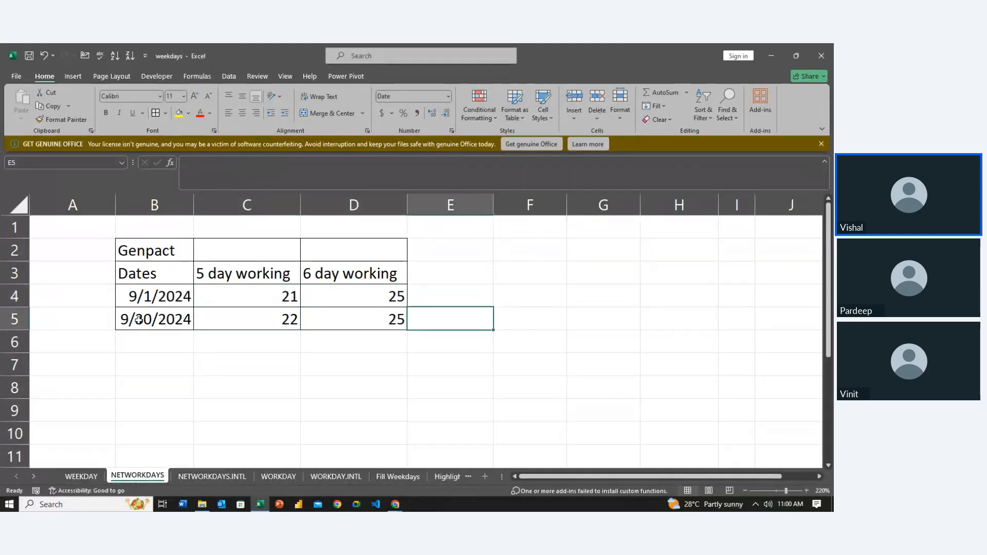
key(Left)
key(Left)
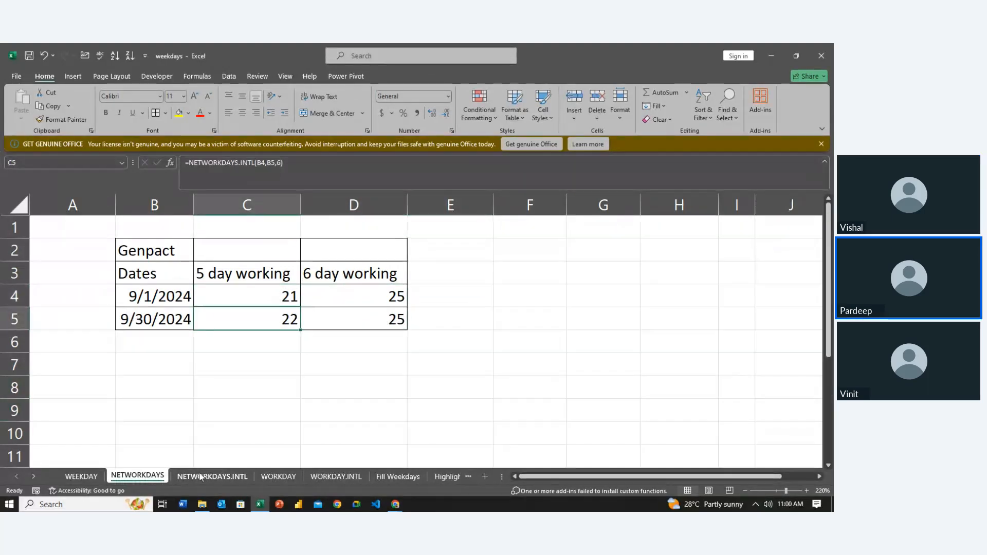
Step: Look through the NETWORKDAYS.INTL sheet for existing example data
click(221, 476)
scroll(234, 408, down, 2)
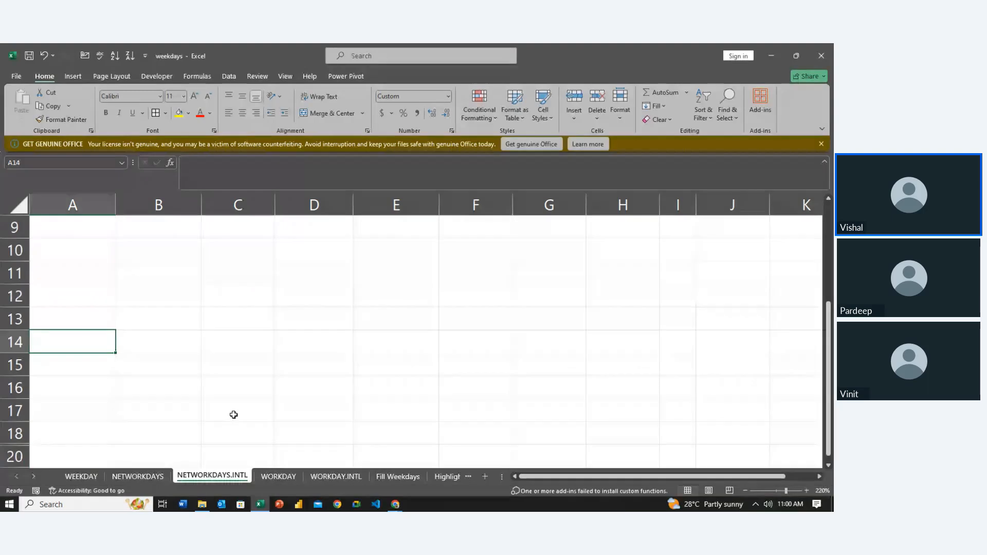
scroll(234, 411, up, 3)
click(233, 414)
scroll(233, 414, down, 13)
scroll(232, 412, up, 8)
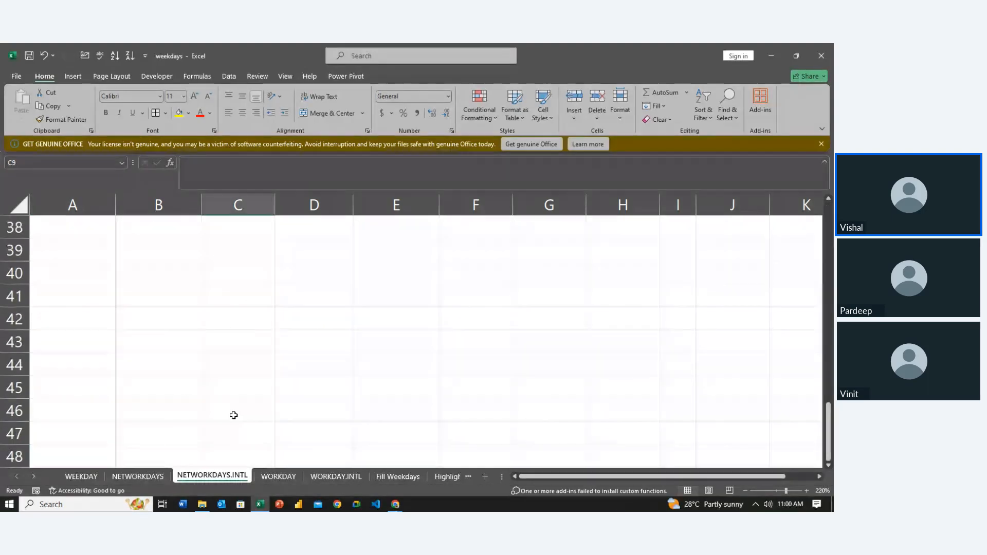
Step: Clear the old sample data in A1:F7 above the table on the WORKDAY sheet
click(278, 476)
click(285, 433)
scroll(285, 433, down, 2)
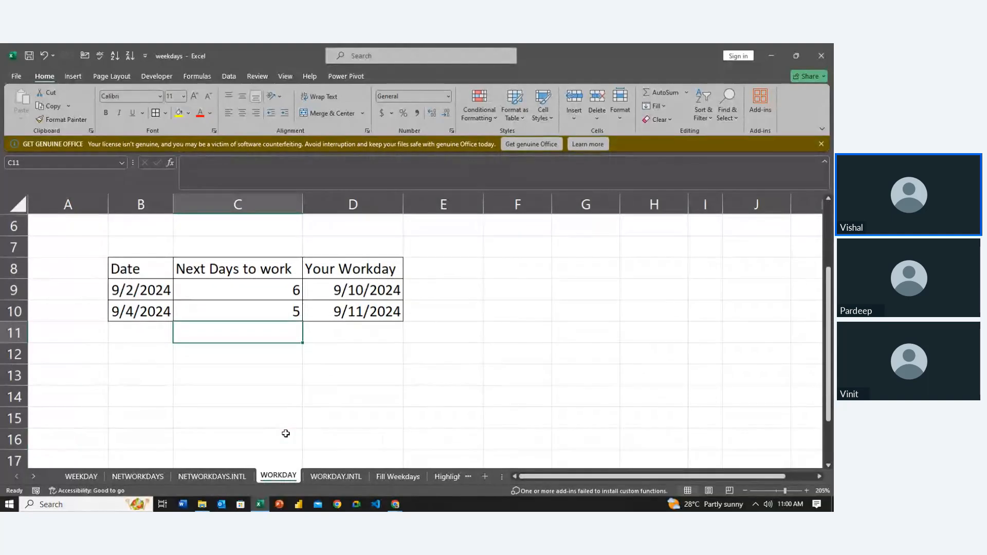
scroll(286, 433, up, 2)
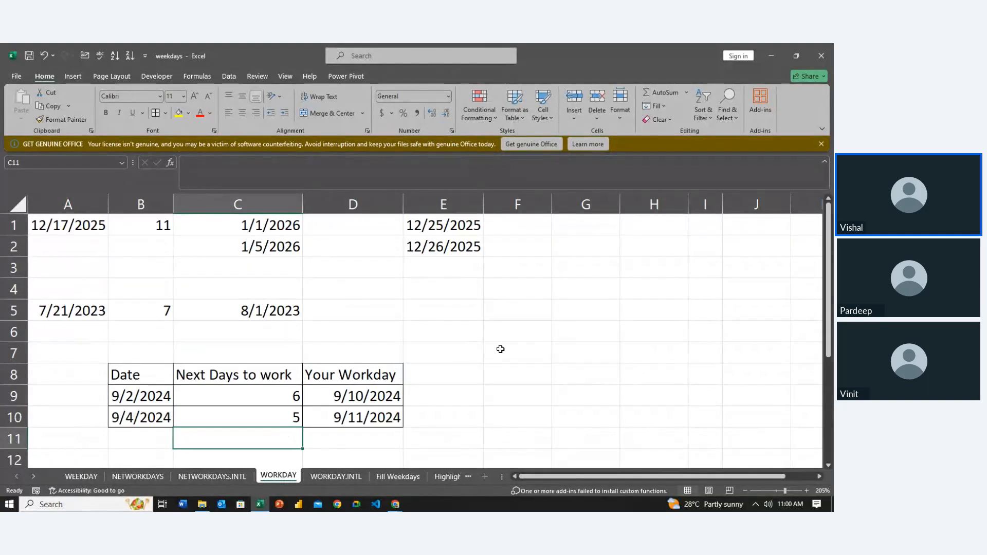
drag(500, 349, 77, 223)
key(Delete)
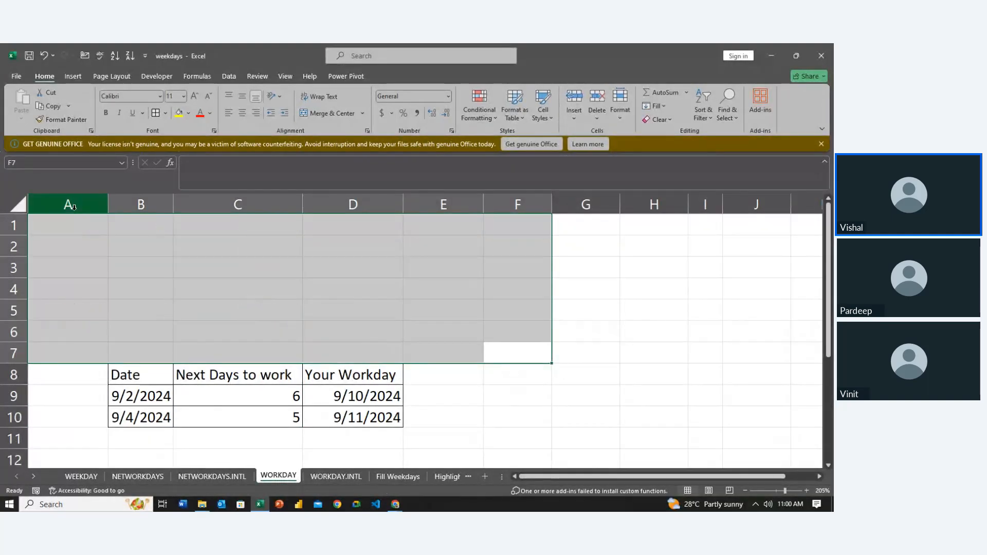
click(131, 332)
Step: Move the Date, Next Days to work and Your Workday table from B8:D10 so it starts at B2
drag(123, 375, 339, 418)
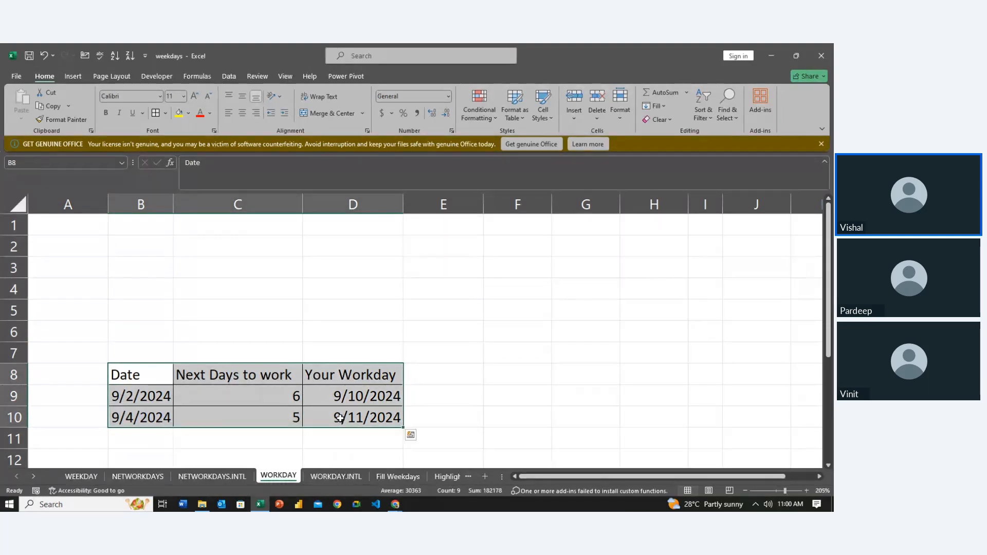
key(ctrl+x)
key(Up)
key(Up)
key(Up)
key(Up)
key(Up)
key(Up)
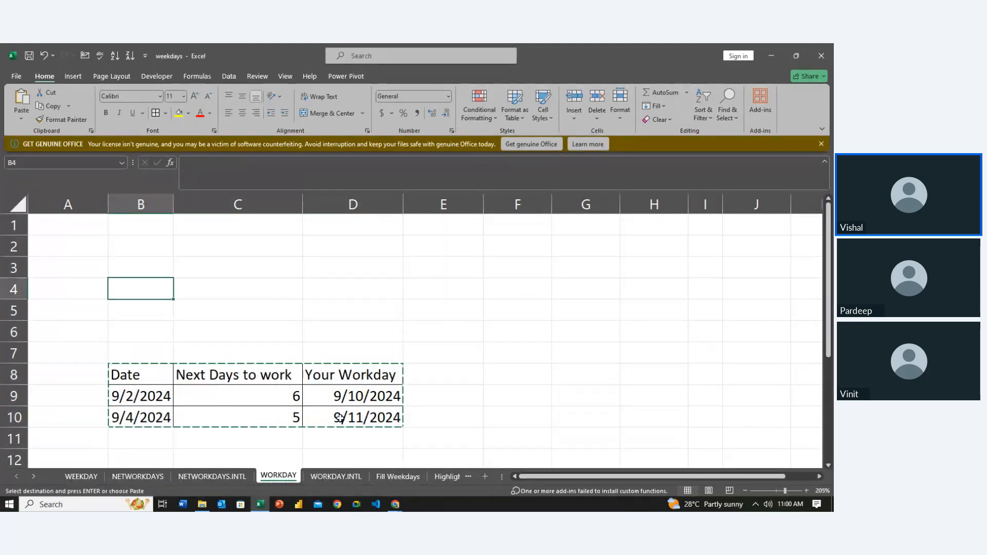
key(ctrl+v)
Step: Clear the values in D3:D4 under Your Workday and C3:C4 under Next Days to work
key(Down)
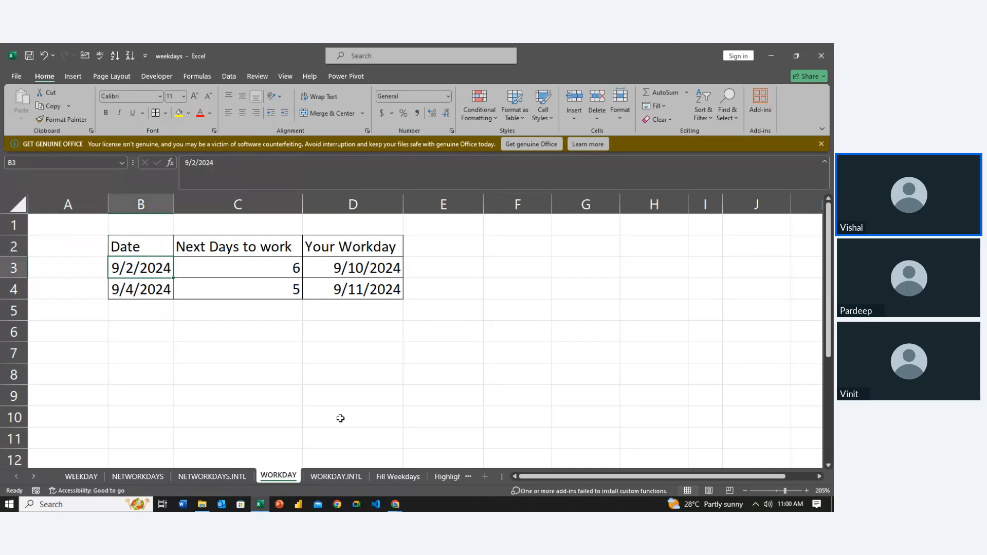
key(Right)
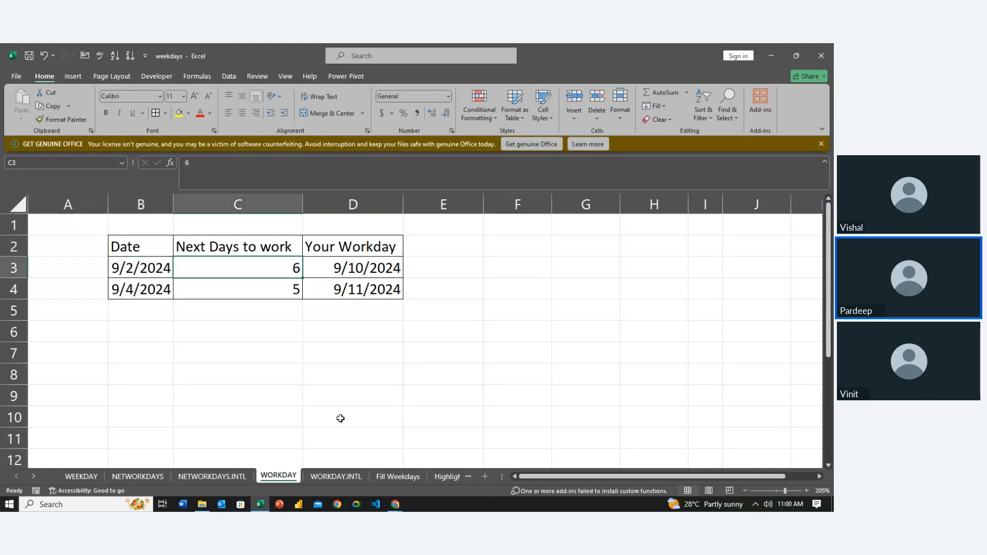
key(Right)
key(shift+Down)
key(Delete)
key(Left)
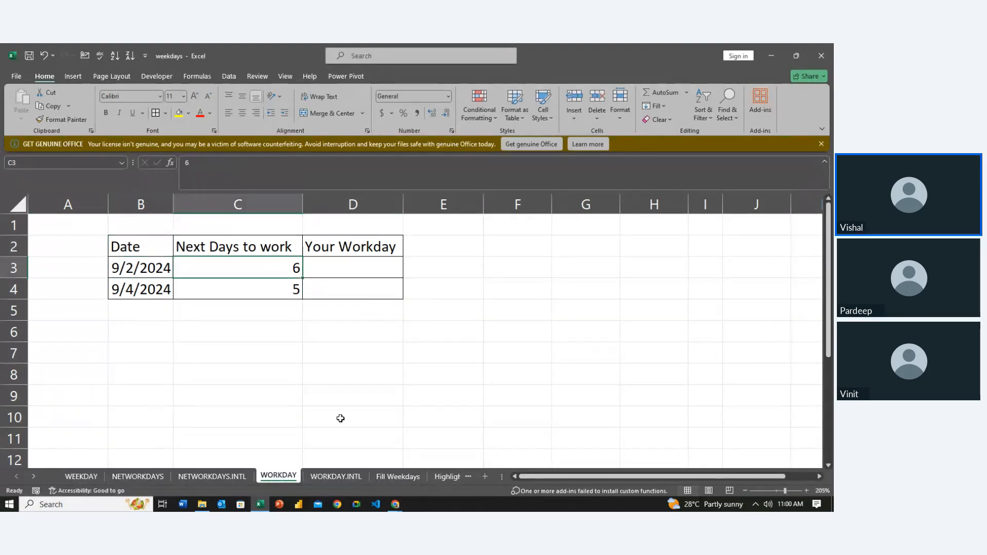
key(shift+Down)
key(Delete)
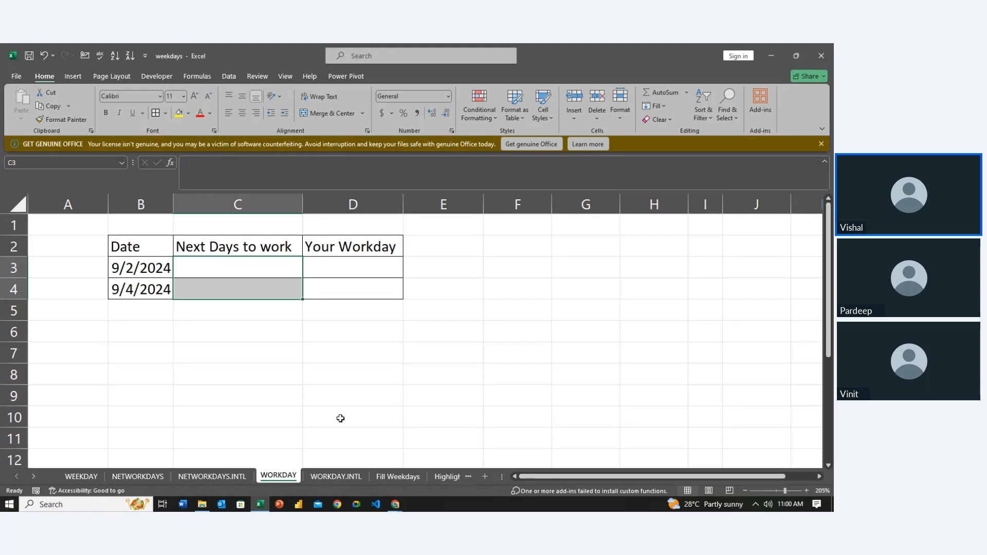
Step: Enter =WORKDAY(B3,C3) in D3 under the Your Workday heading
key(Right)
key(Up)
key(Down)
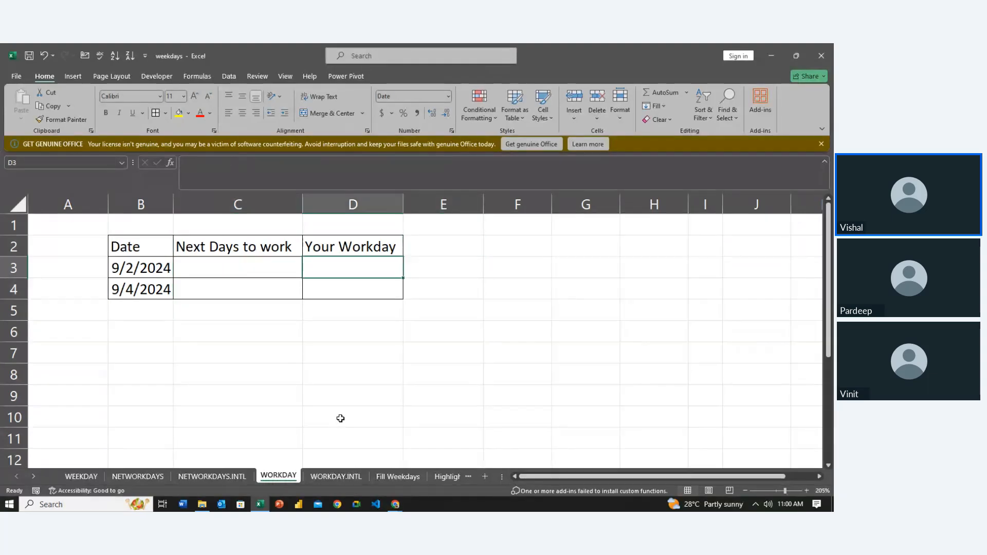
text(=wor)
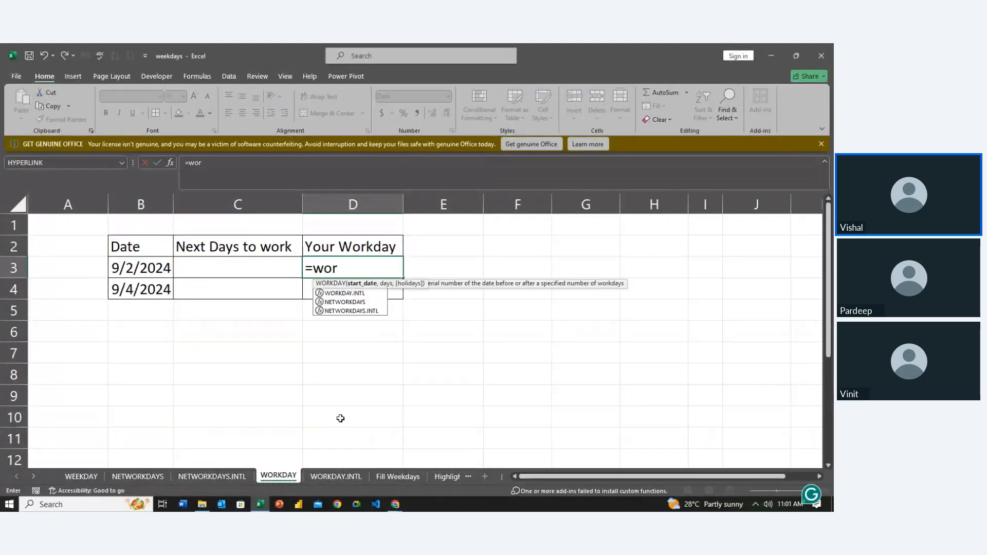
key(Tab)
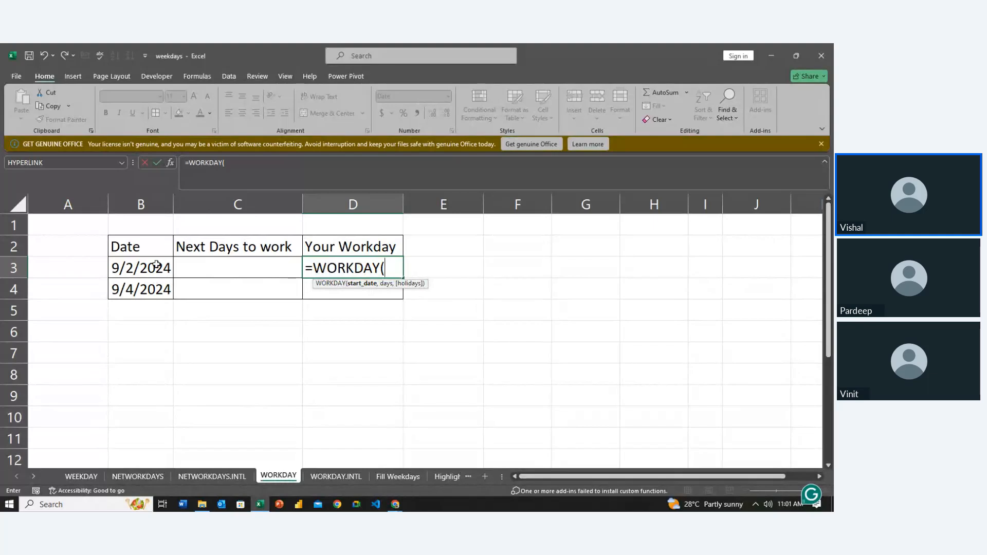
click(154, 268)
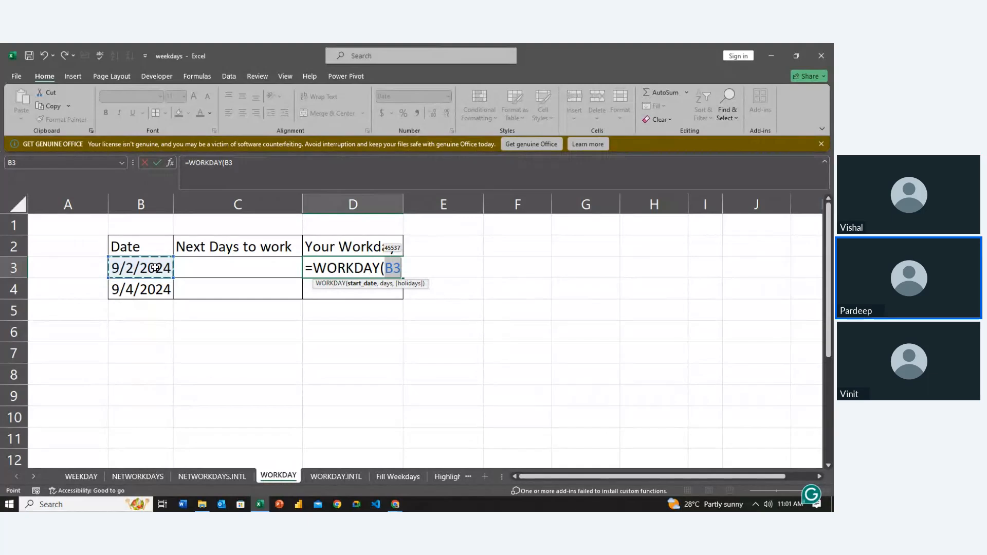
text(,)
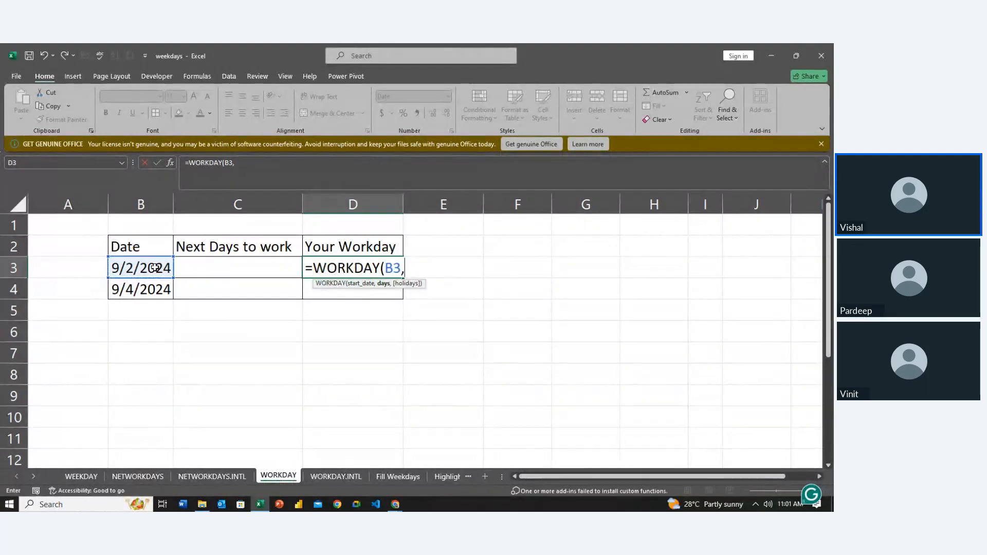
click(253, 268)
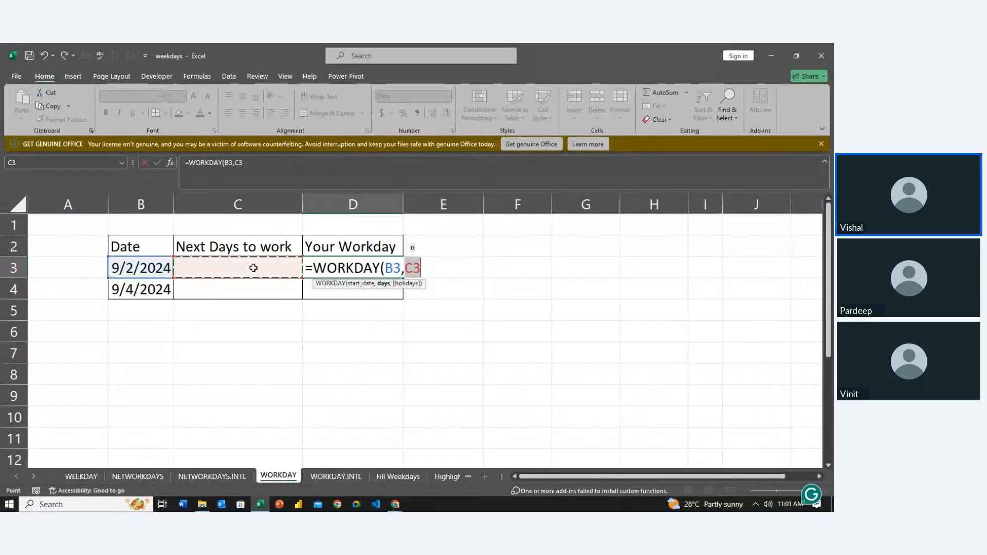
key(Return)
Step: Enter 3 as the days to work in C3, consulting September 2024 in the system calendar
key(Left)
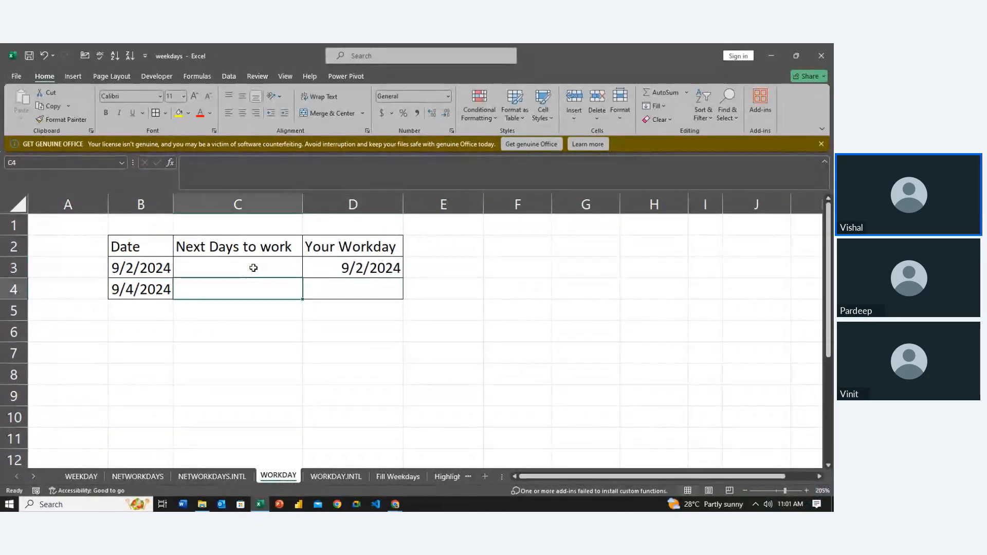
key(Up)
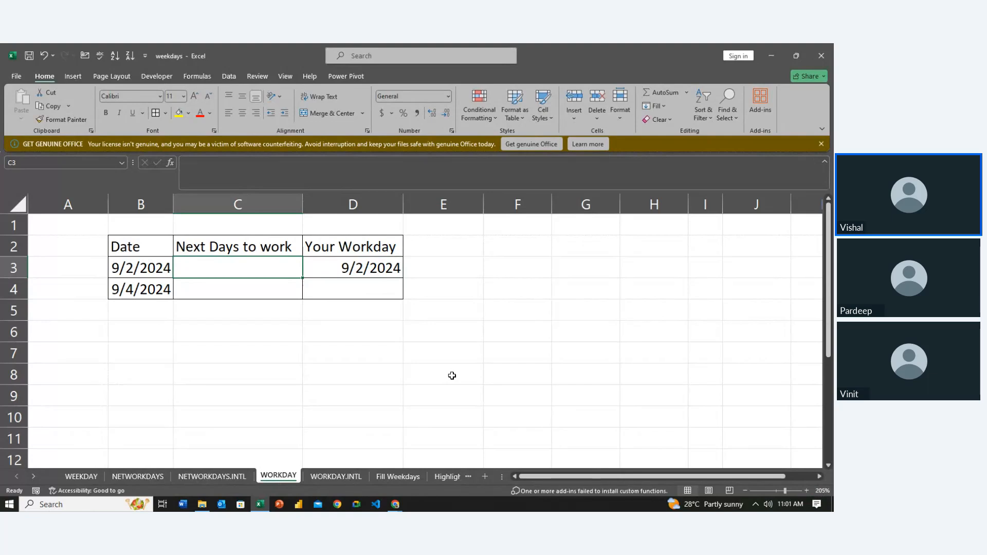
text(3)
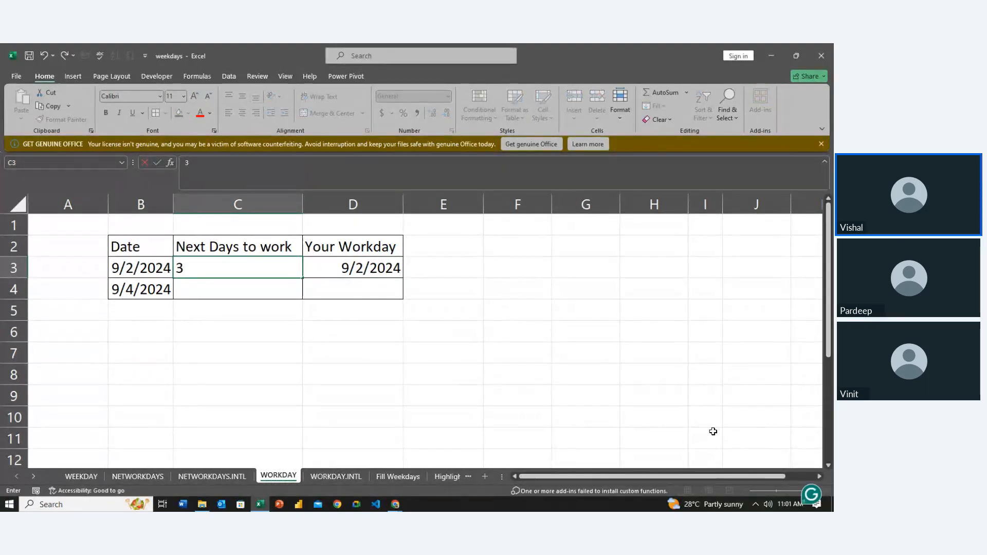
click(794, 506)
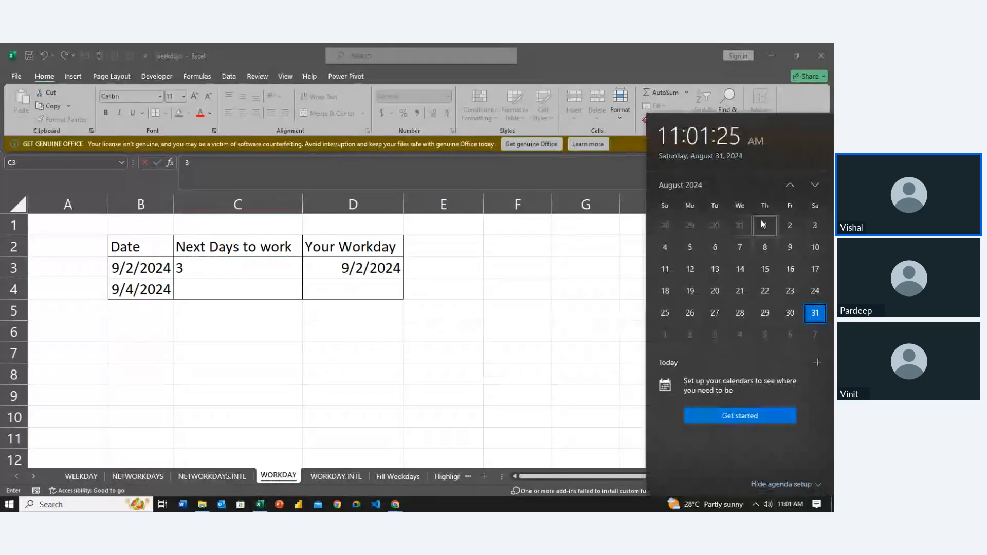
click(814, 186)
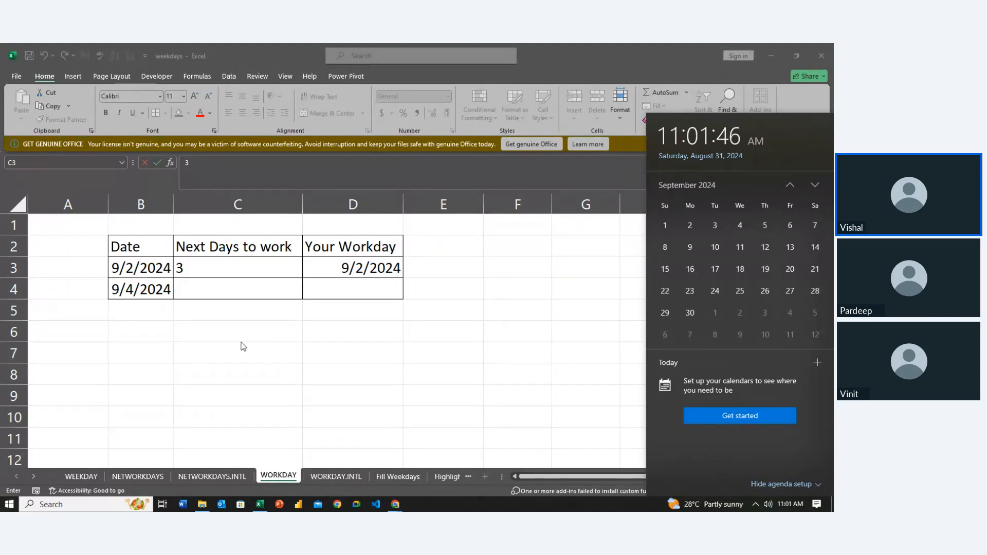
click(230, 274)
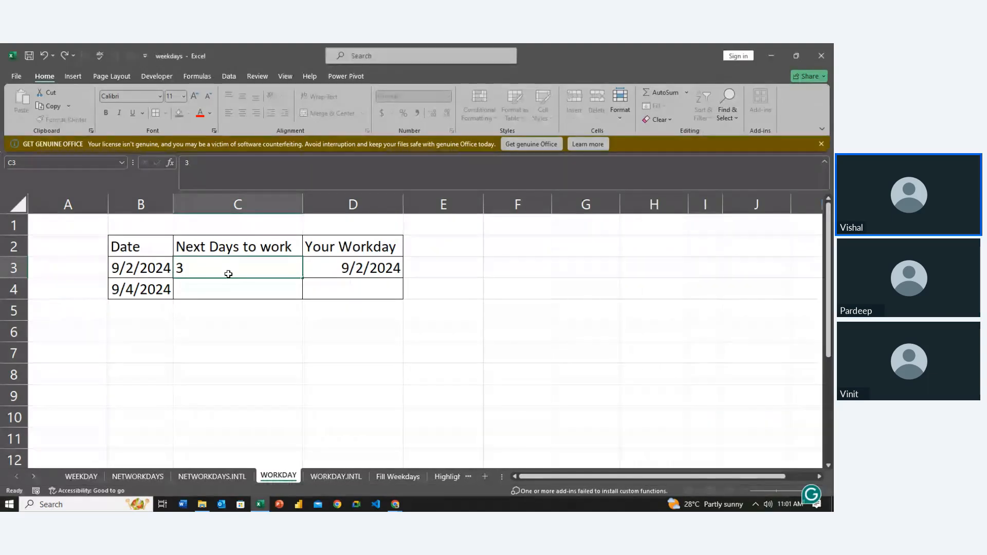
key(Tab)
key(Tab)
key(Left)
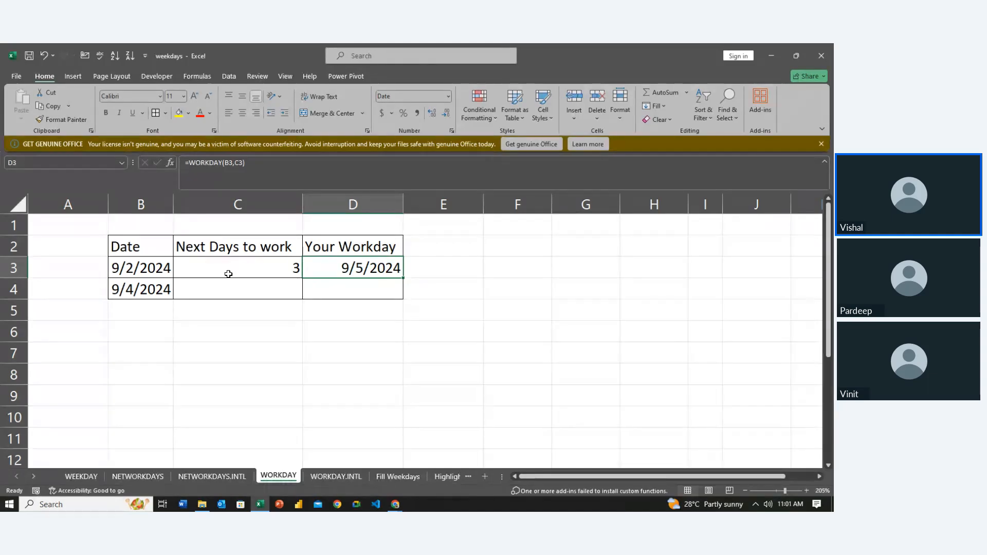
key(Down)
key(Left)
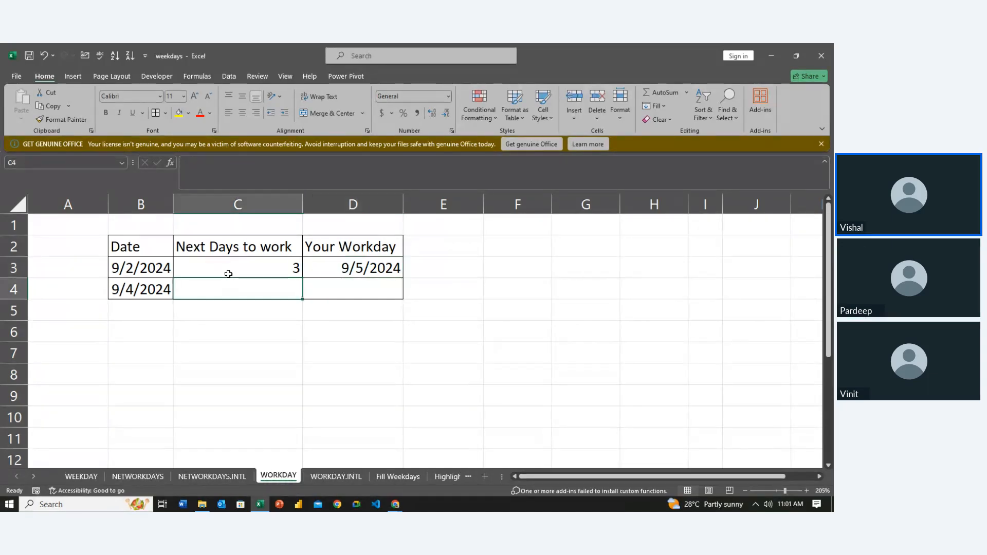
key(Right)
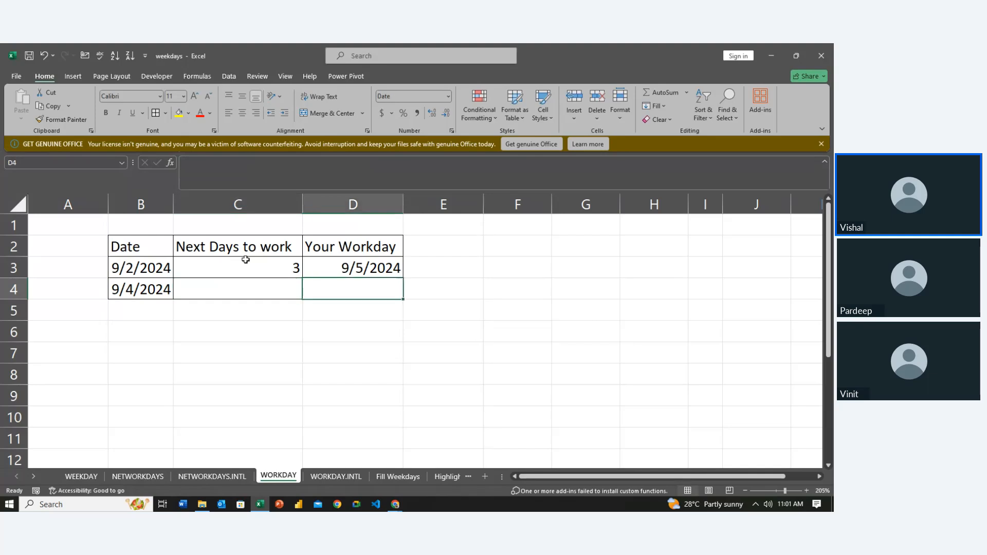
text(=)
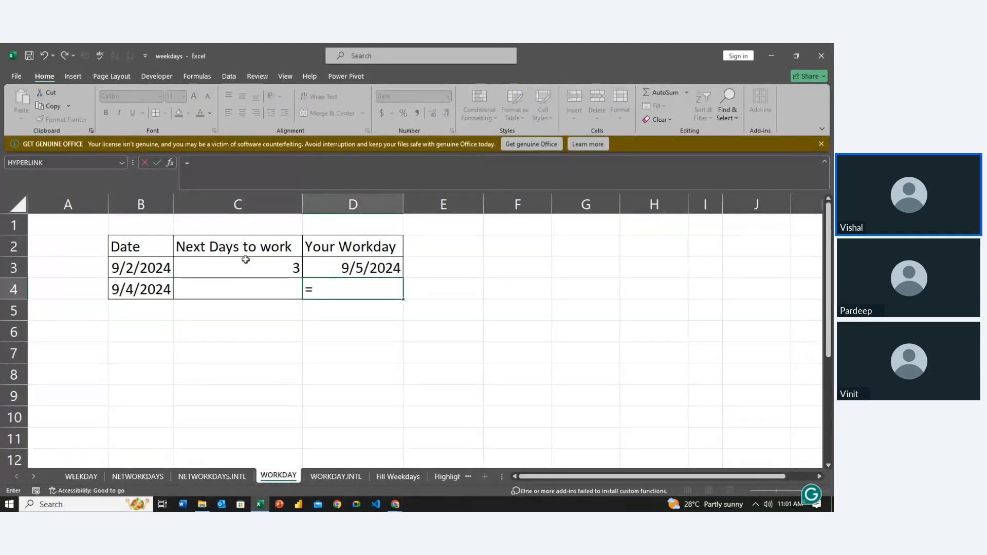
text(wo)
key(Tab)
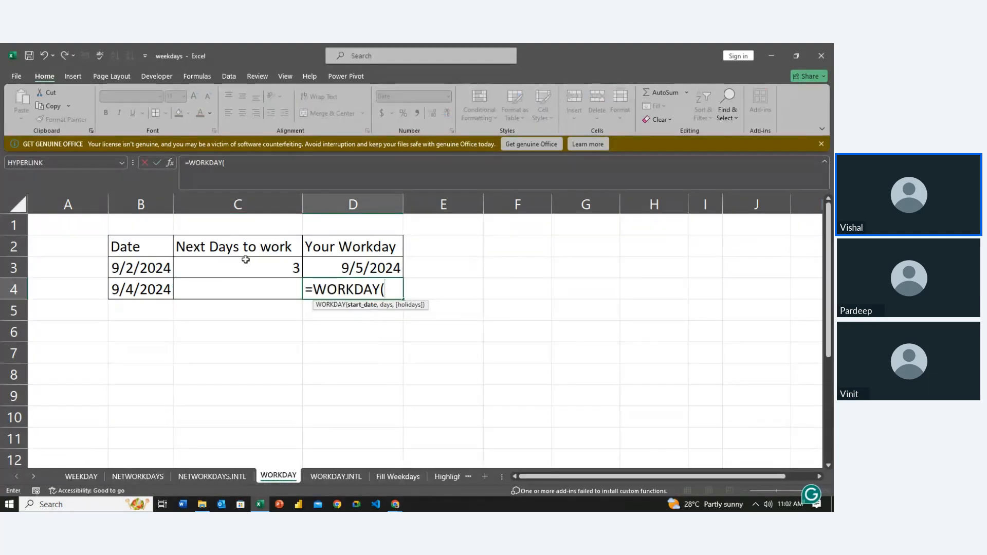
click(156, 273)
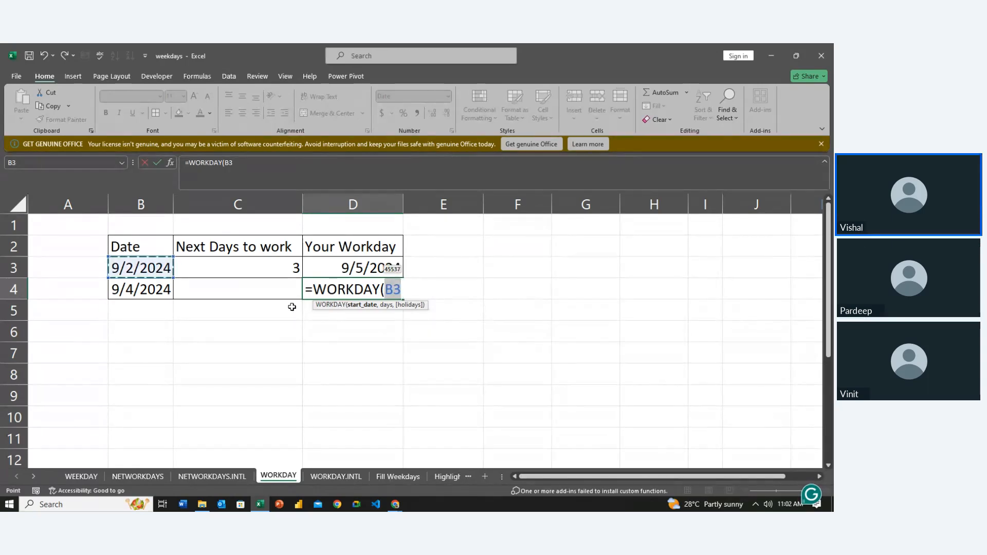
key(BackSpace)
key(BackSpace)
key(BackSpace)
key(BackSpace)
key(BackSpace)
key(BackSpace)
key(BackSpace)
key(BackSpace)
key(BackSpace)
key(BackSpace)
key(BackSpace)
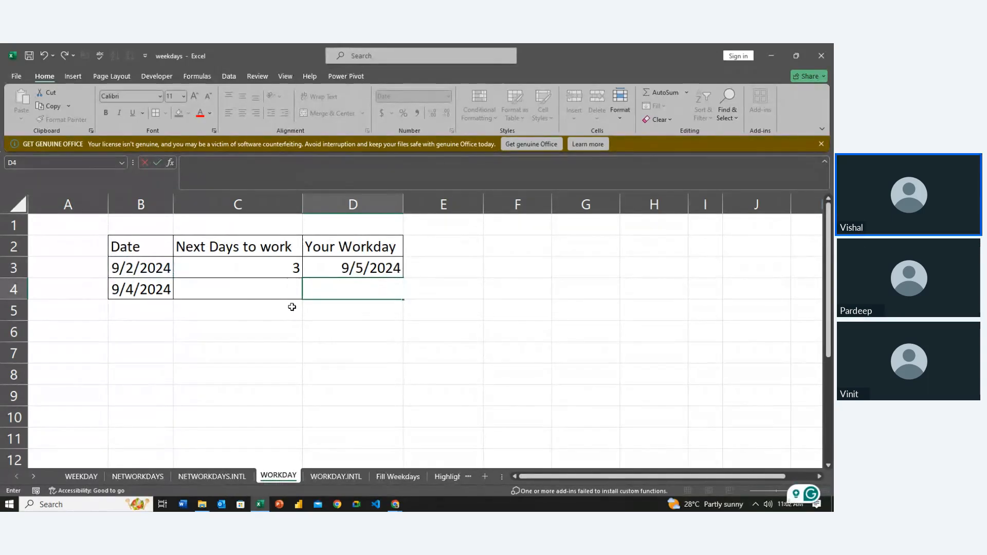
Step: Set the days to work in C3 to 6, counting the workdays on the September 2024 system calendar
key(Left)
key(Up)
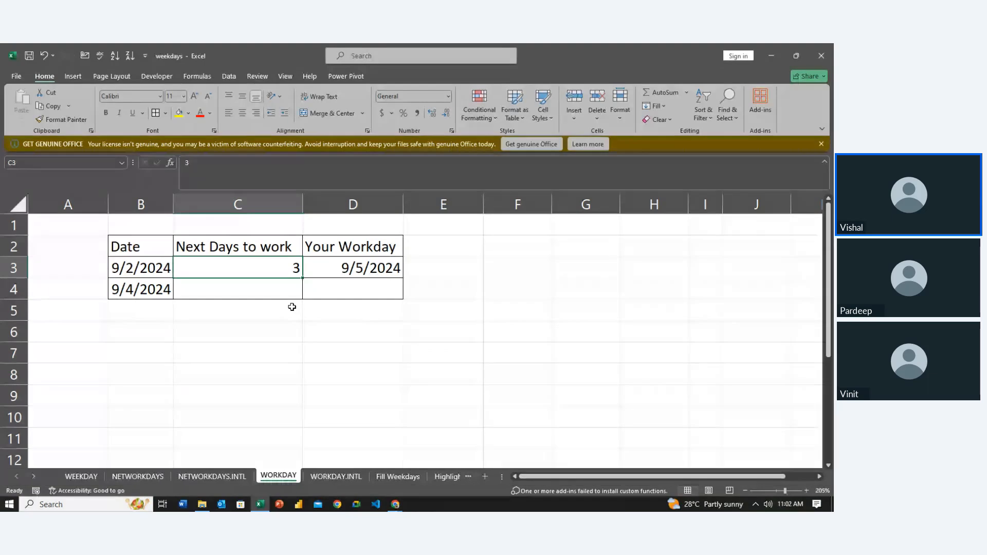
text(6)
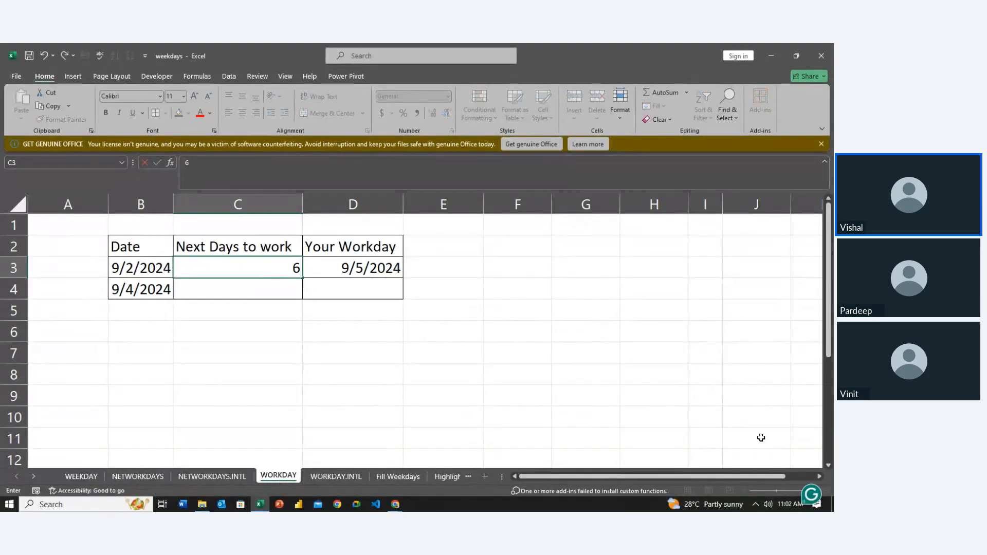
click(790, 504)
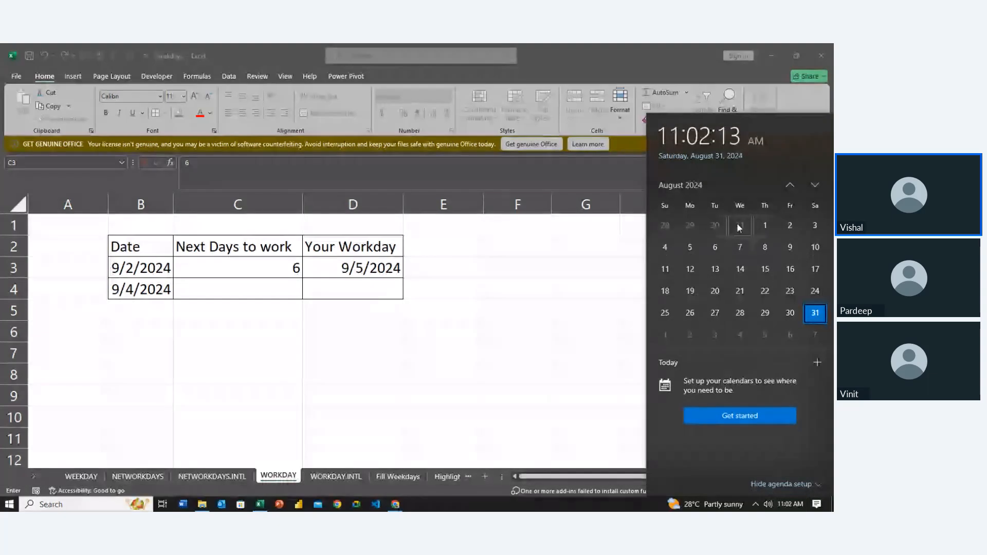
click(809, 187)
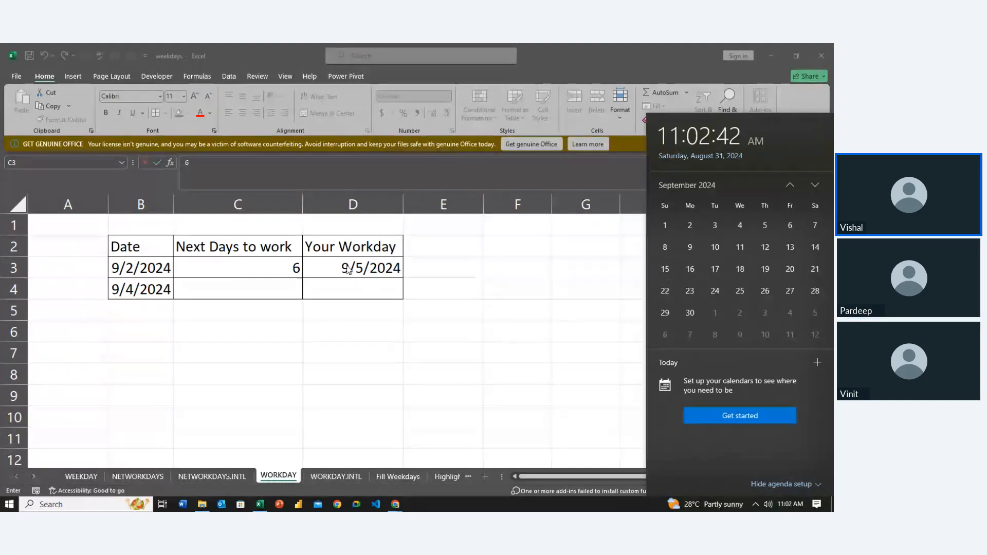
click(285, 265)
key(Return)
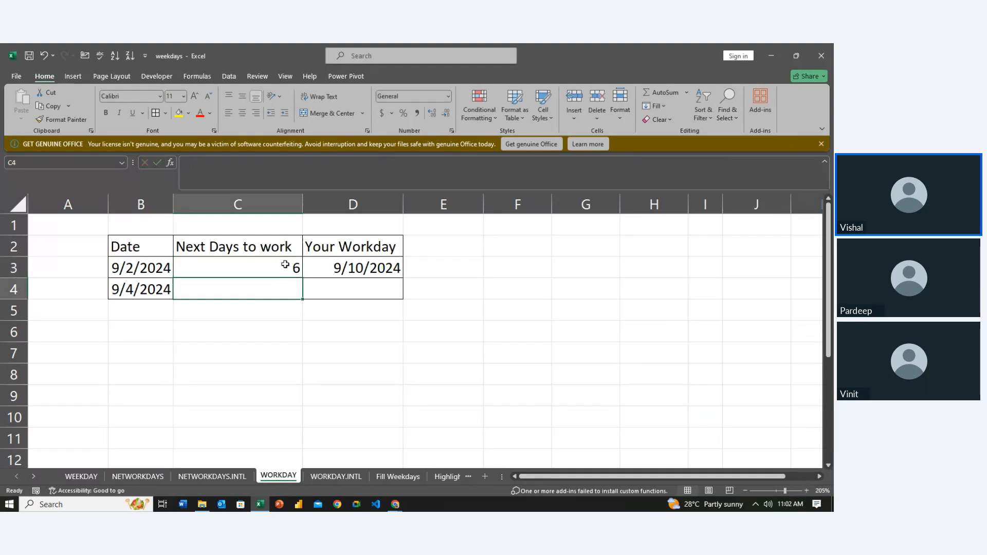
key(Up)
key(Right)
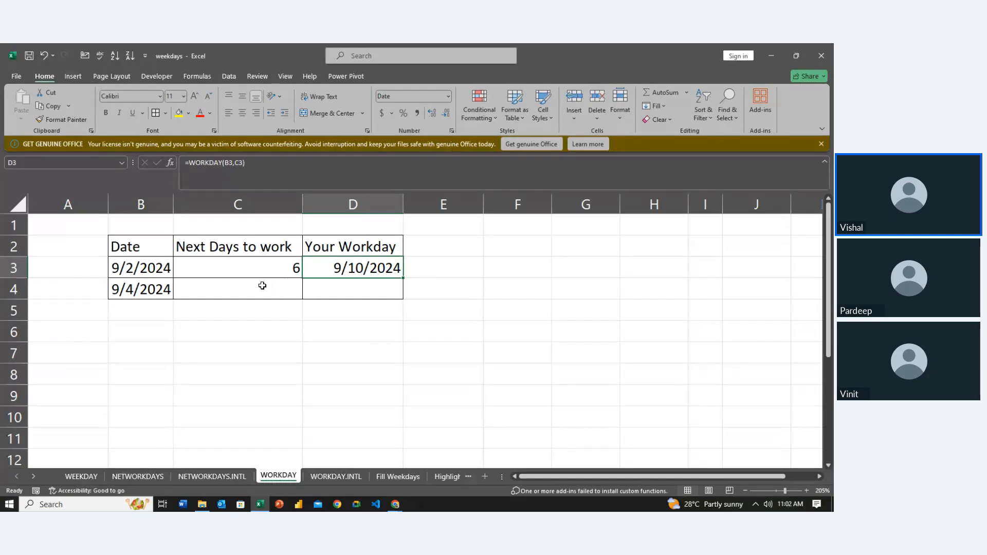
click(131, 290)
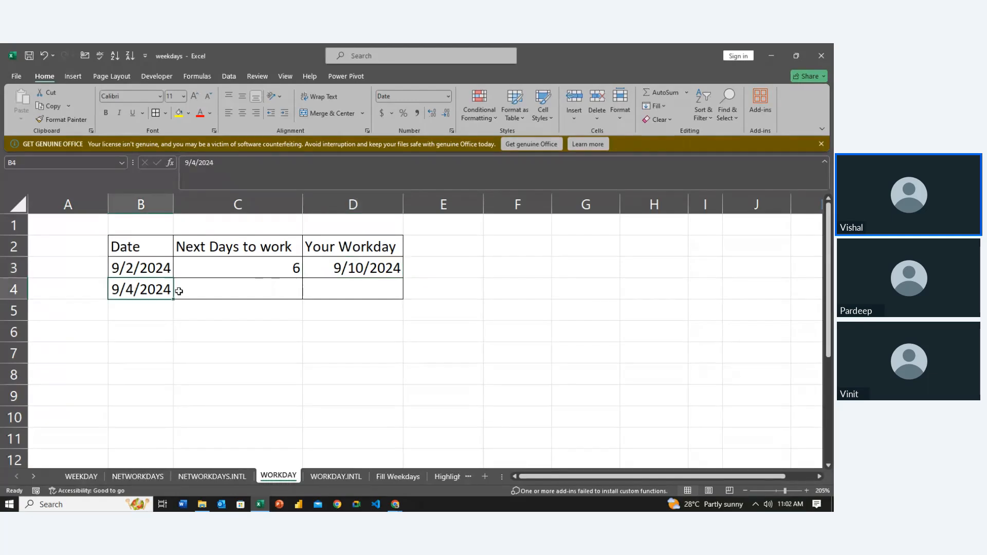
click(266, 285)
text(3)
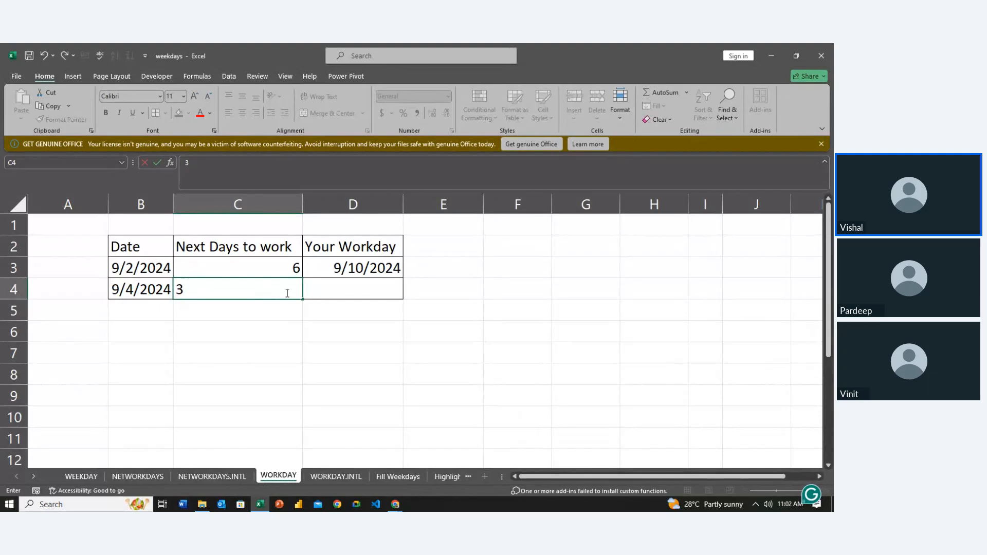
key(BackSpace)
Step: Start a WORKDAY.INTL formula in D4 with B4 as the start date and C4 as the days
click(345, 283)
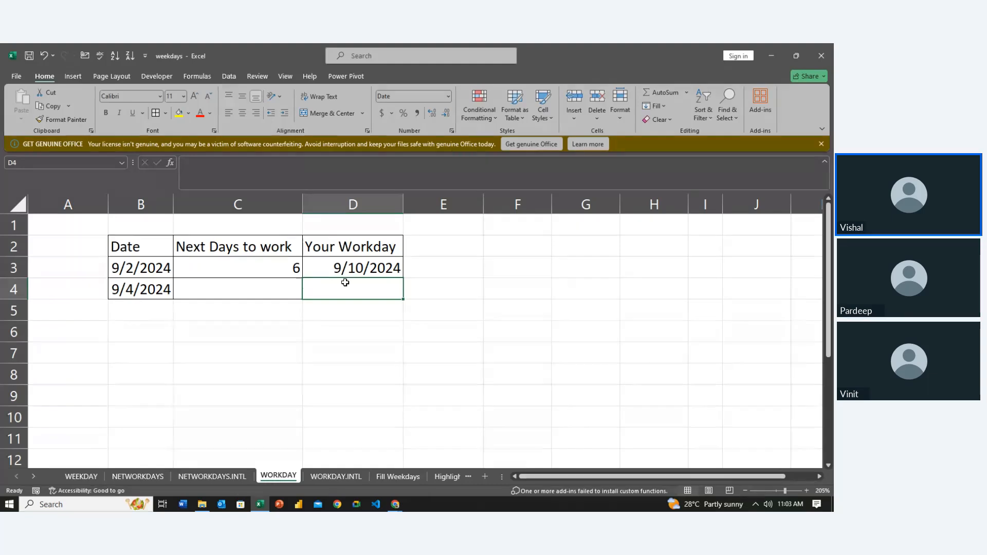
text(=word)
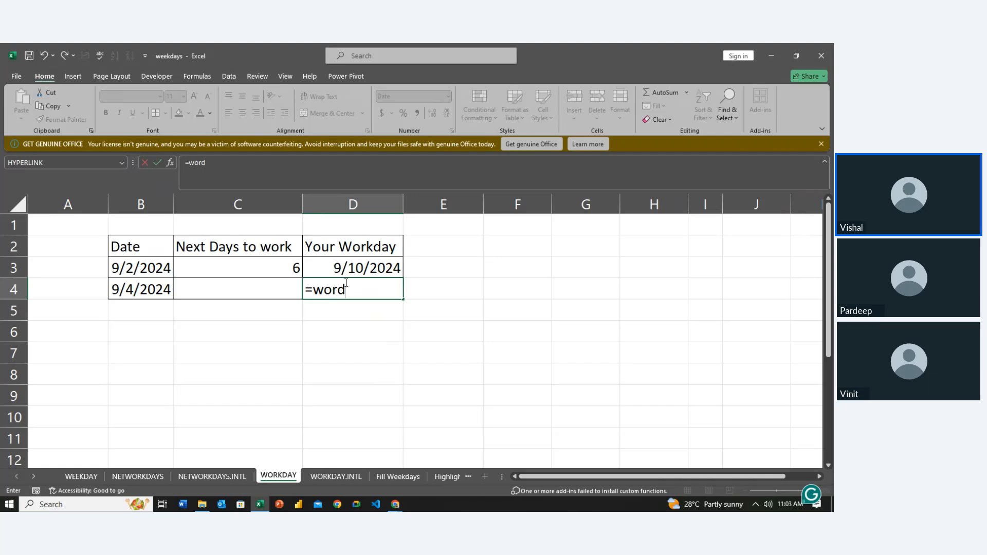
key(BackSpace)
key(Down)
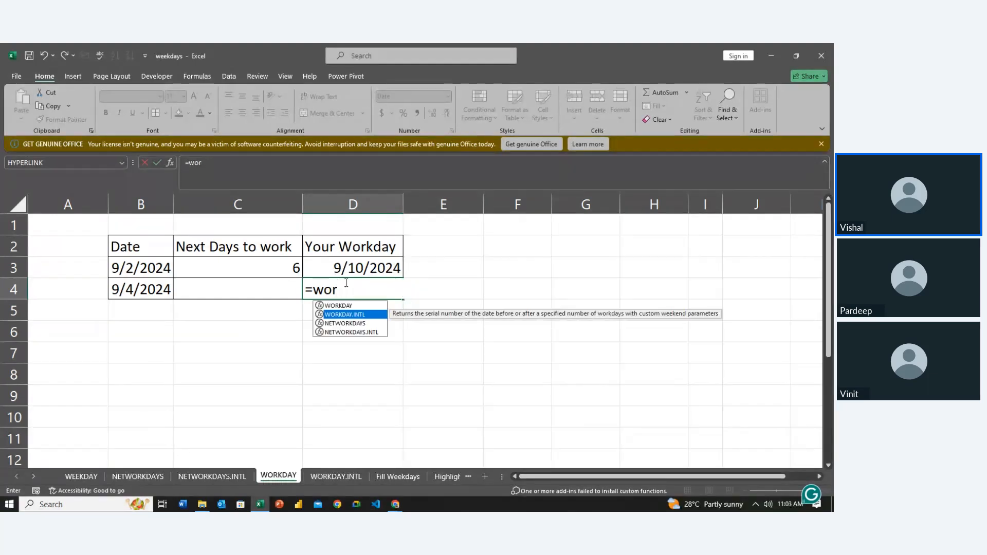
key(Tab)
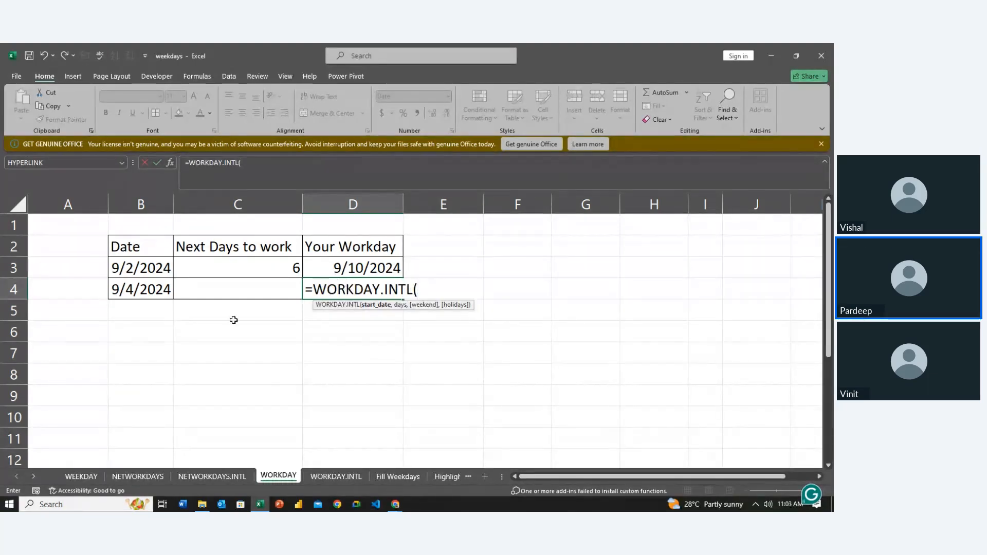
click(161, 292)
text(,)
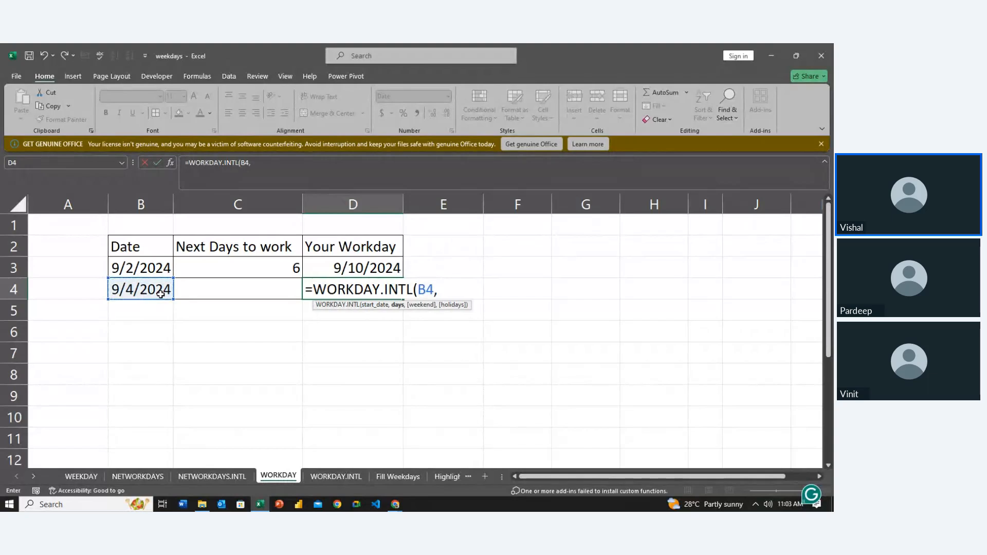
click(276, 291)
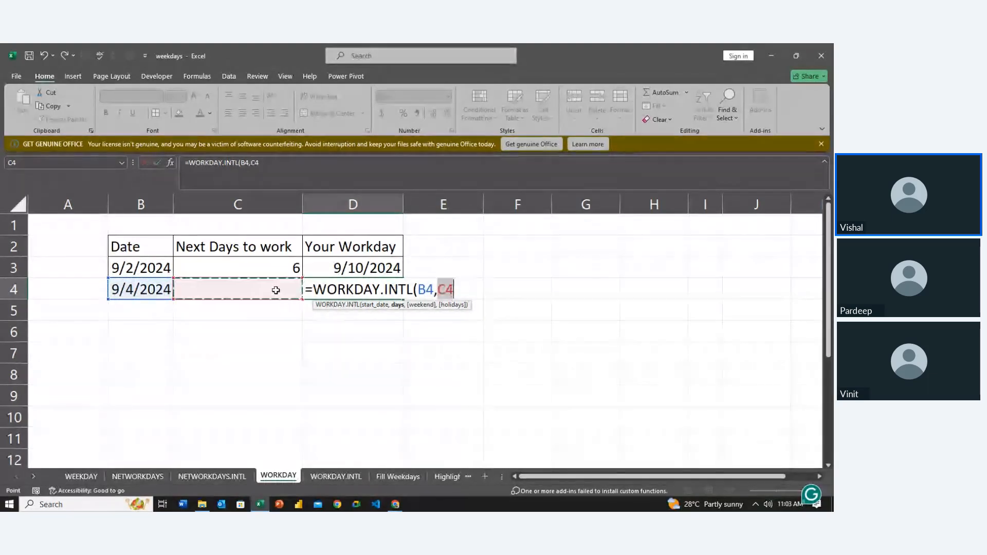
Step: Finish the D4 formula with weekend option 11 - Sunday only, giving =WORKDAY.INTL(B4,C4,11)
text(,)
key(Down)
key(Down)
key(Down)
key(Down)
key(Down)
key(Down)
key(Down)
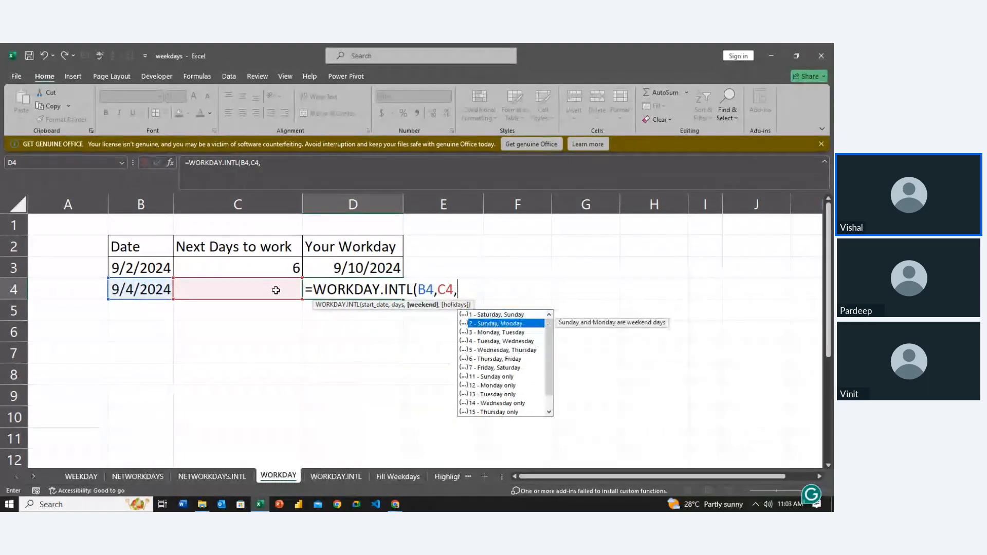
key(Tab)
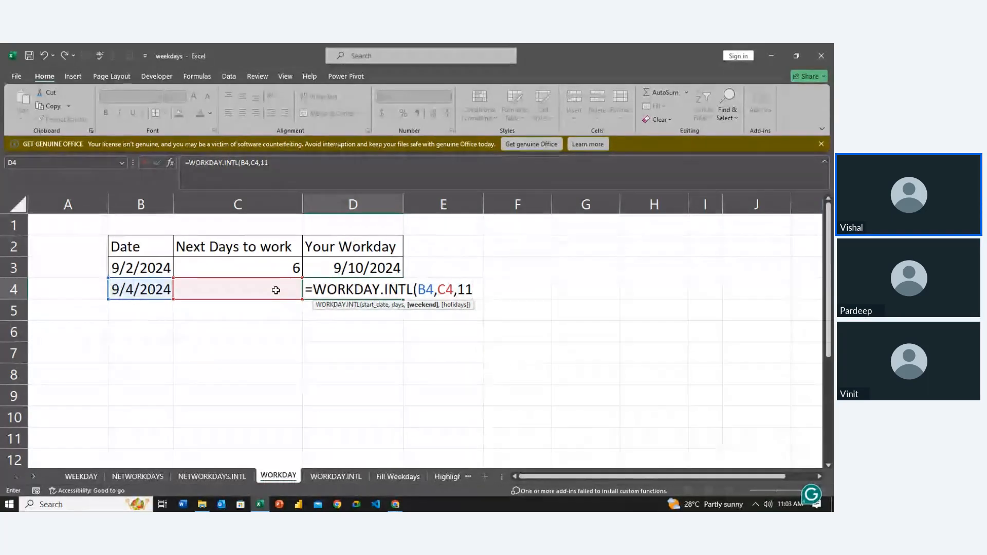
key(Return)
Step: Enter 3 as the days to work in C4, consulting September 2024 in the system calendar
click(275, 290)
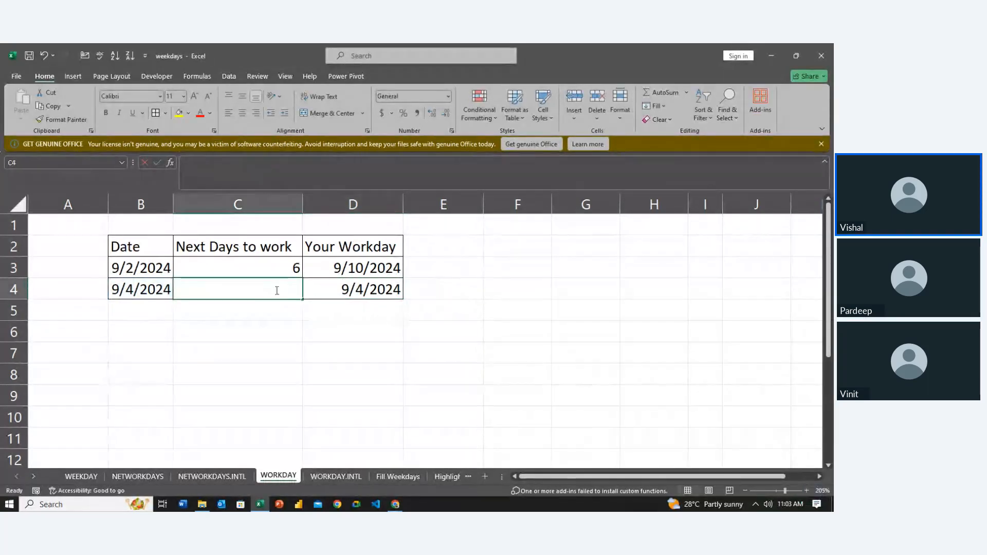
text(3)
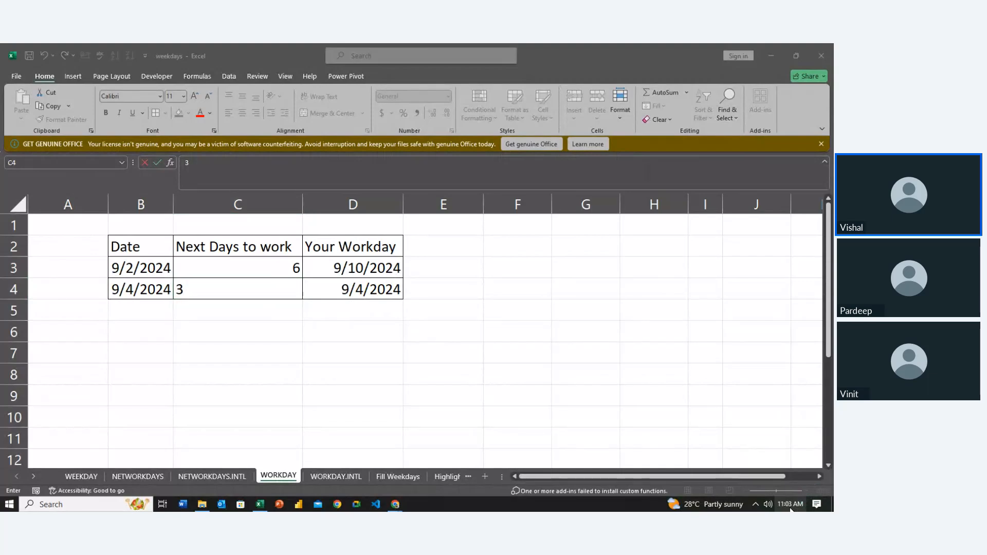
click(790, 505)
click(814, 186)
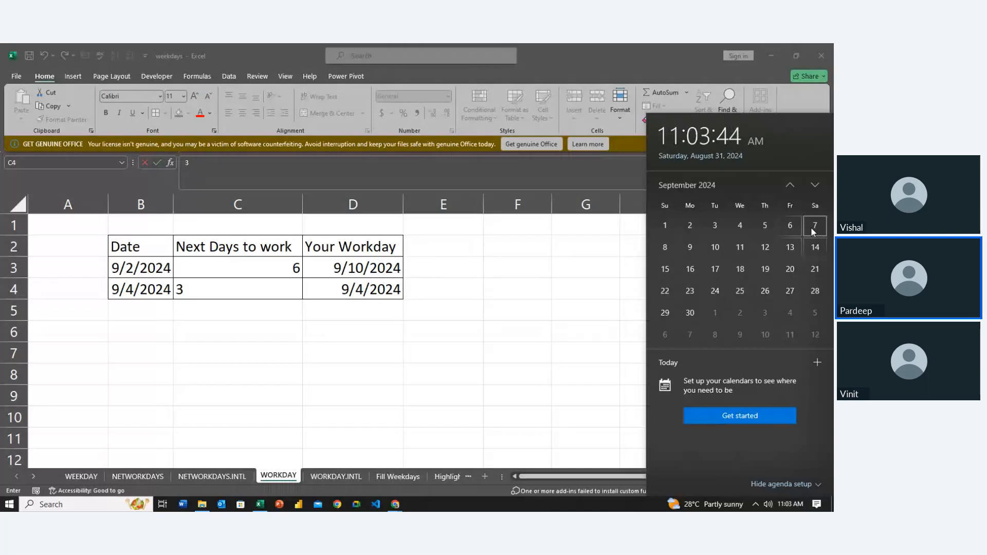
click(243, 285)
key(Tab)
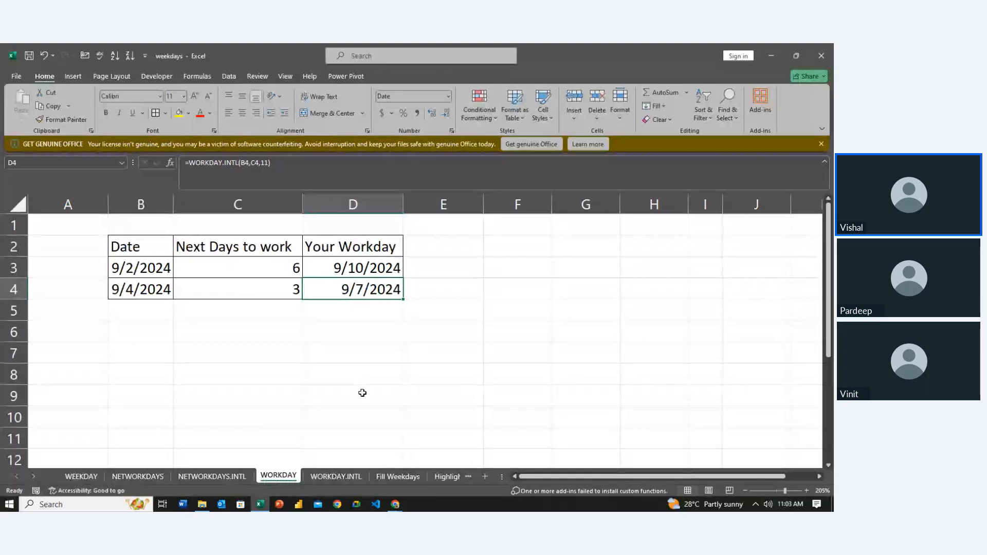
Step: Set the days to work in C4 to 7, counting the workdays on the September 2024 system calendar, and check D4
key(Left)
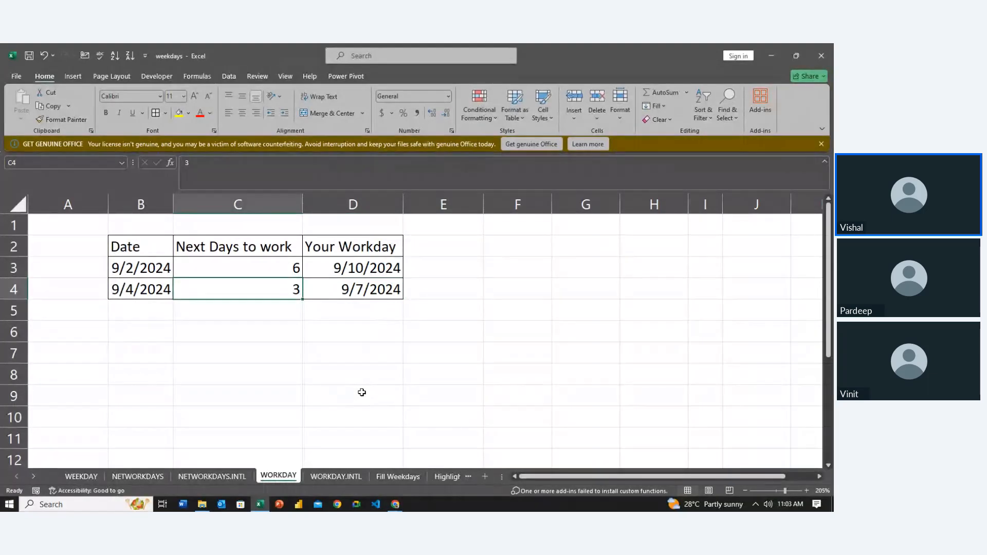
text(5)
key(BackSpace)
text(6)
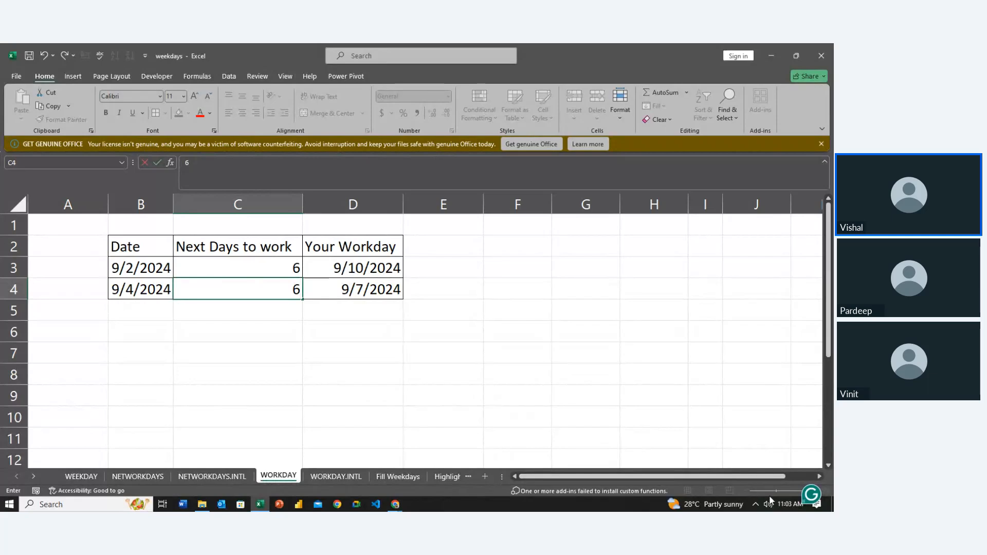
key(BackSpace)
text(7)
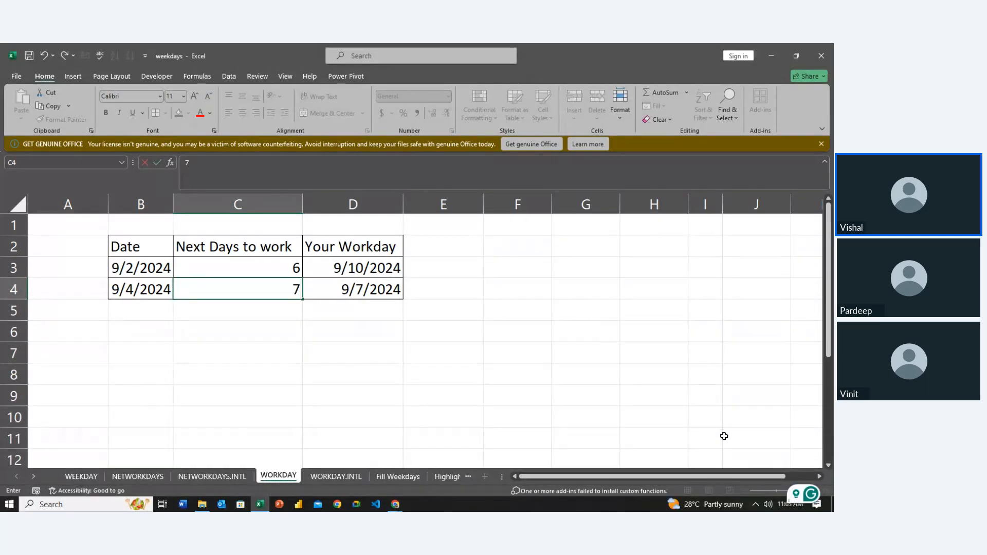
click(790, 504)
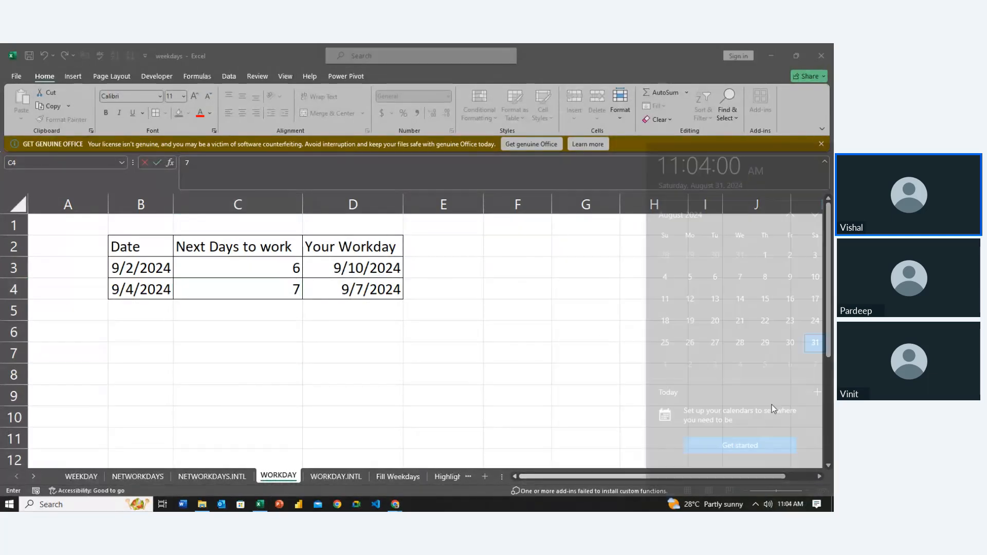
click(816, 185)
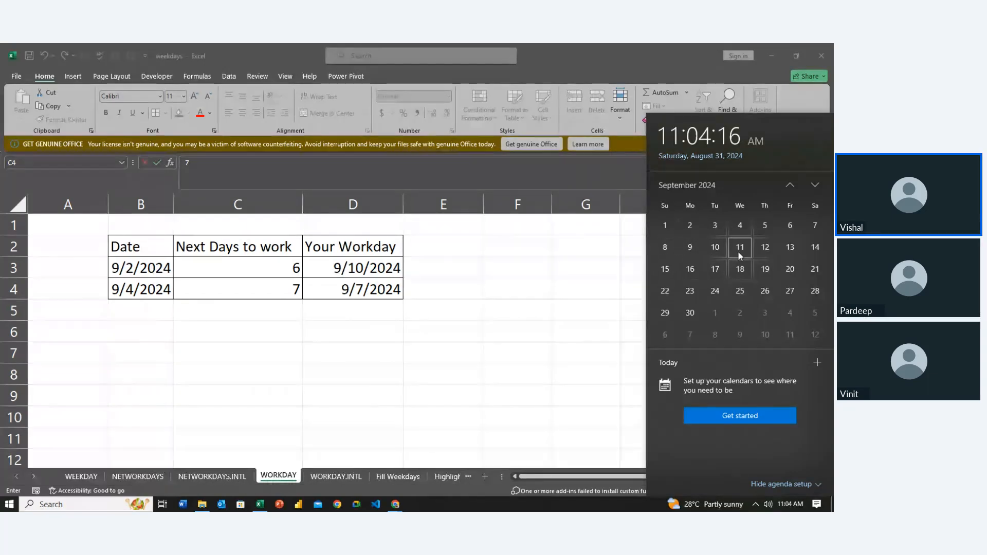
click(309, 294)
key(Return)
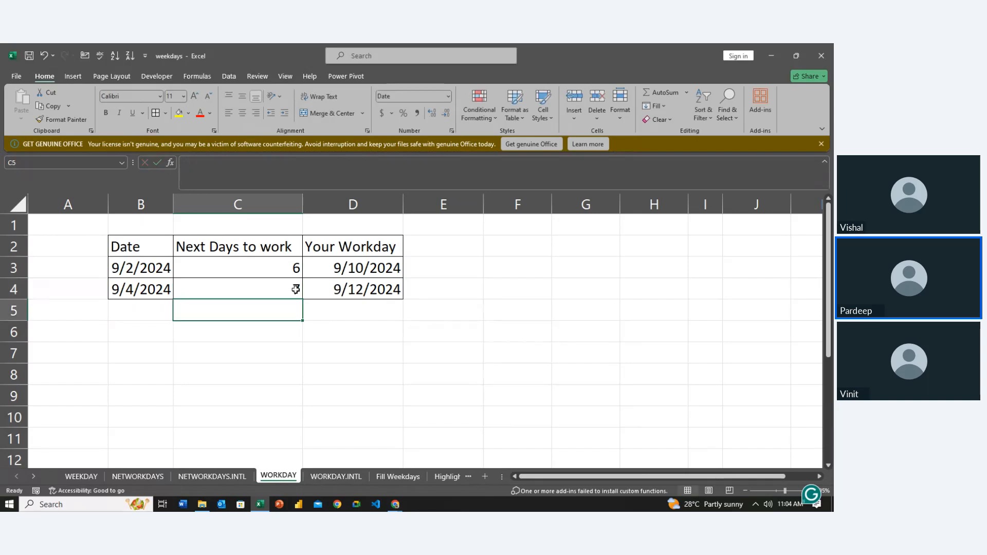
key(Right)
key(Up)
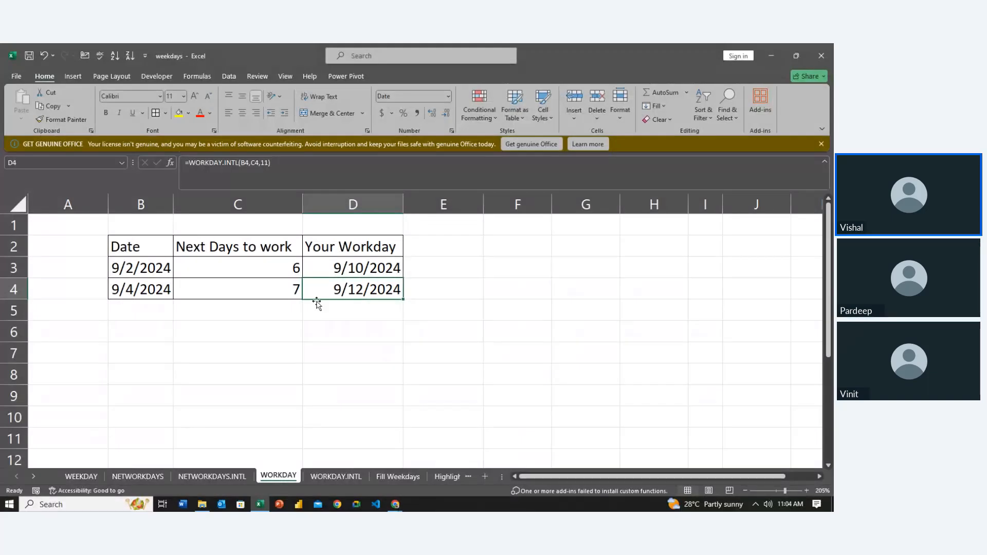
Step: Open the Fill Weekdays sheet and go to the row of dates in row 1
click(399, 479)
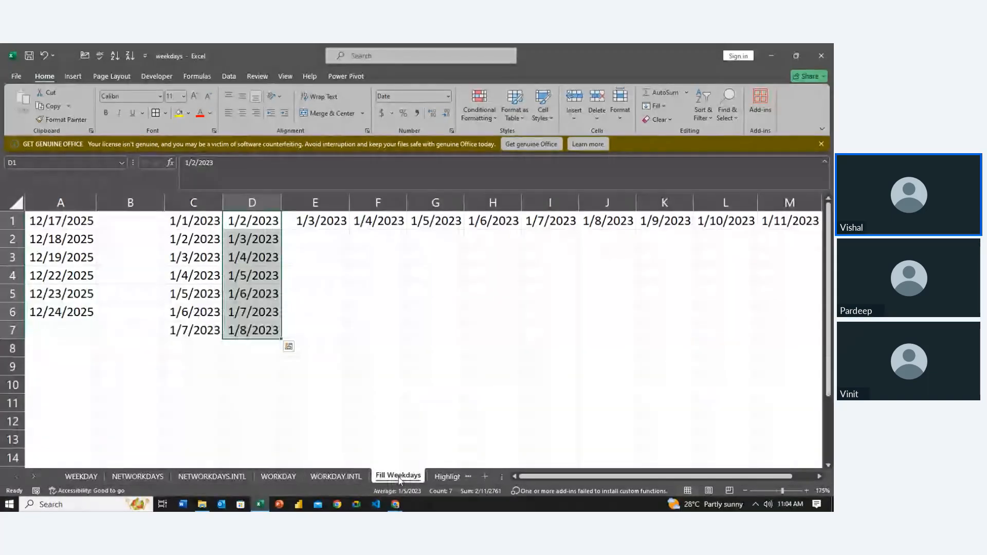
click(293, 477)
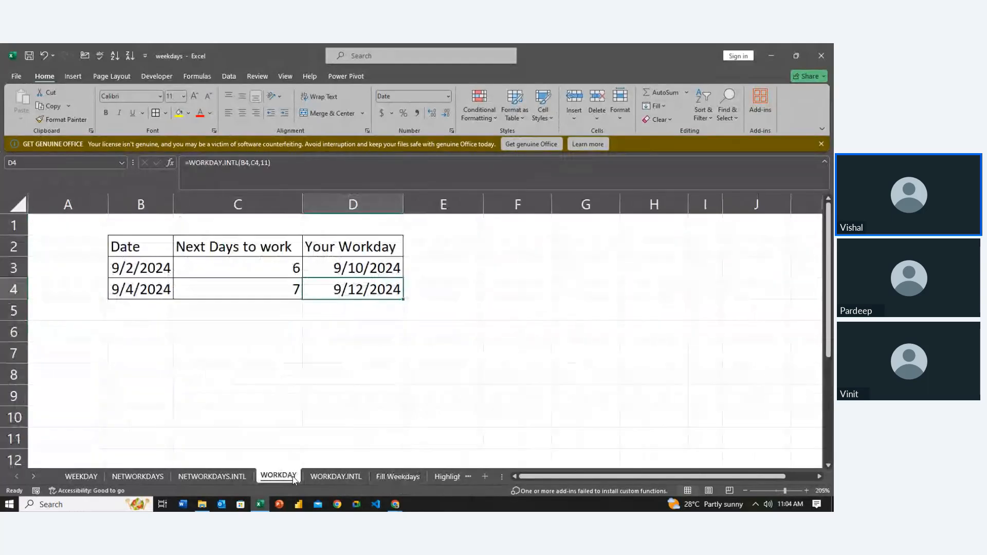
click(384, 476)
key(Up)
key(Up)
key(Up)
key(Up)
key(Up)
key(Up)
key(Up)
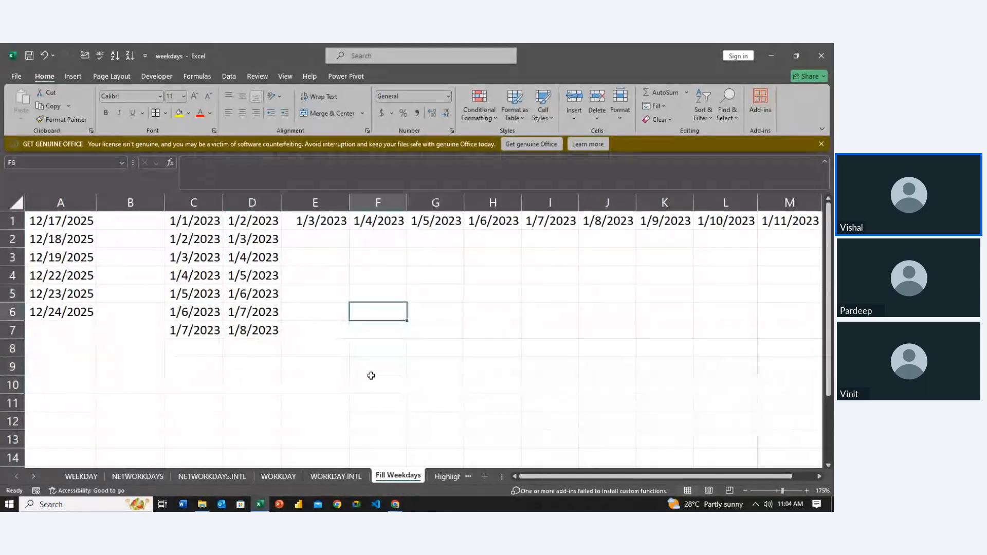
key(Up)
key(Up)
Step: Clear the date in E1, the first cell of the E1:M1 date run
key(shift+Right)
key(shift+Right)
key(shift+Right)
key(shift+Right)
key(shift+Right)
key(shift+Right)
key(shift+Right)
key(shift+Right)
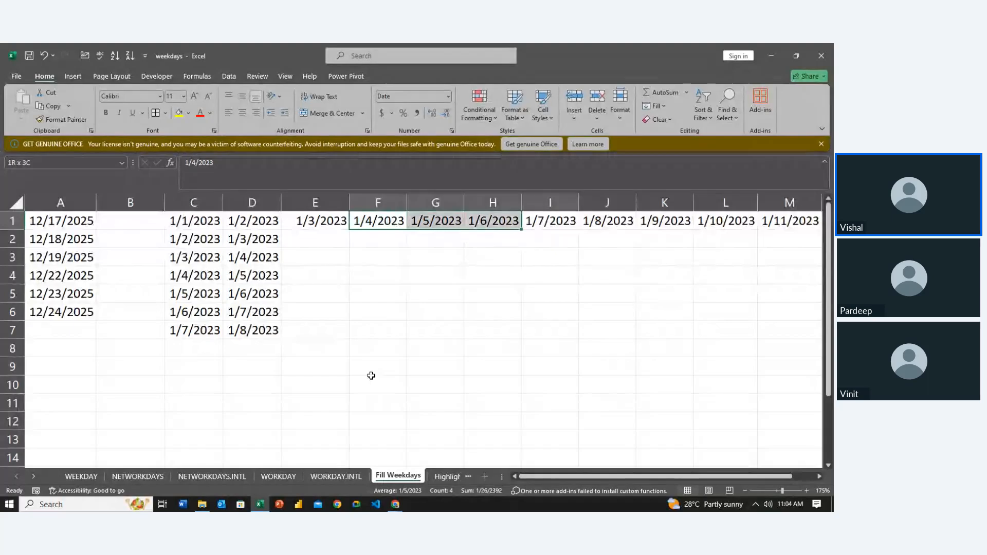
key(Left)
key(shift+Right)
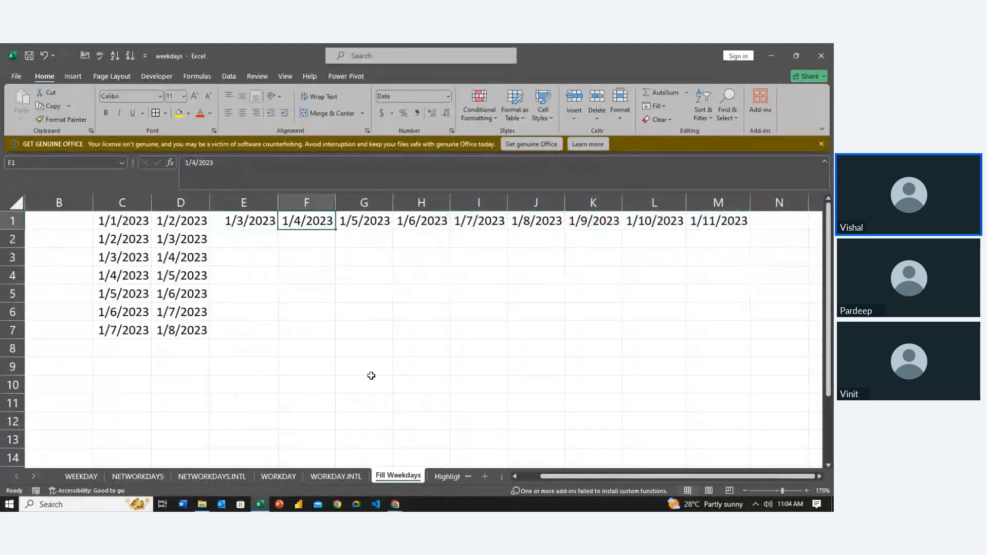
key(shift+Right)
key(shift+Right)
key(shift+Right)
key(shift+Right)
key(shift+Right)
key(shift+Right)
key(shift+Right)
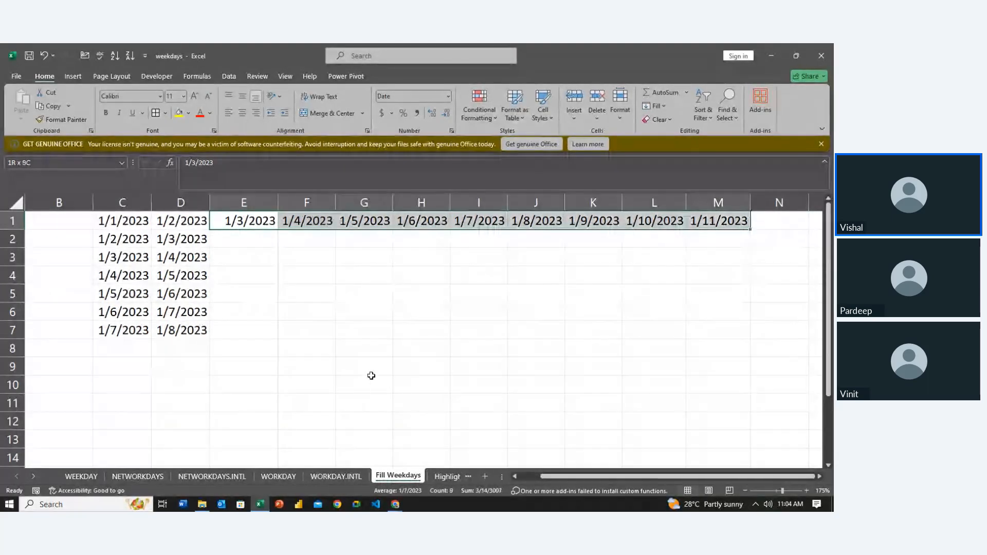
key(BackSpace)
Step: Clear the remaining dates in row 1 from F1 through M1
key(Down)
key(Left)
key(Down)
key(Right)
key(Up)
key(Up)
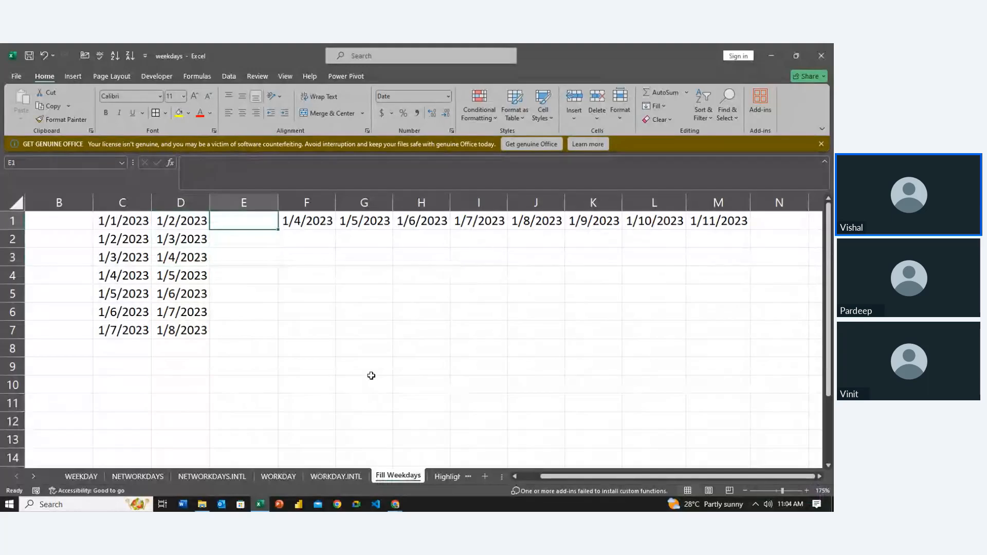
key(shift+Right)
key(shift+Right)
key(shift+Right)
key(shift+Right)
key(shift+Right)
key(shift+Right)
key(shift+Right)
key(shift+Right)
key(Delete)
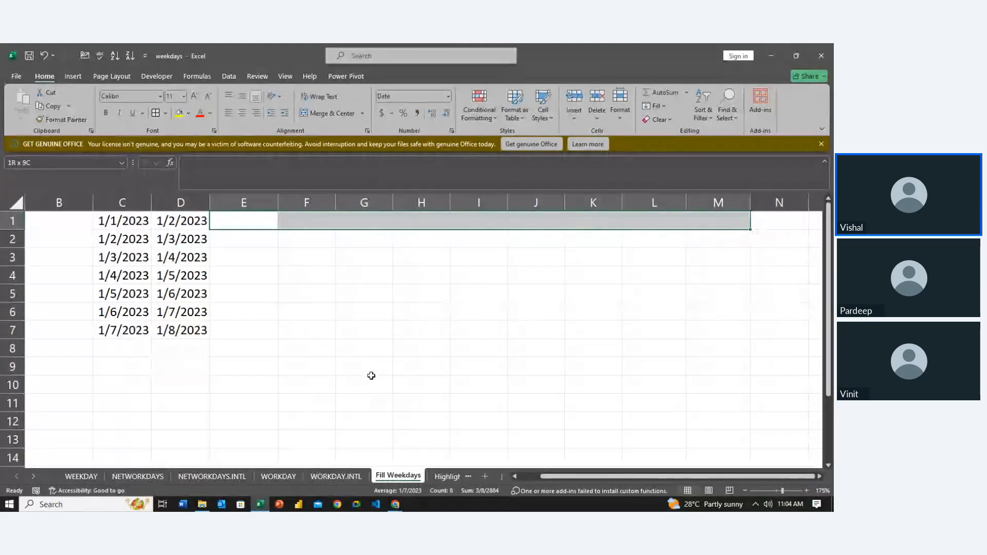
Step: Clear the dates in D3:D7, keeping the first two dates of column D
key(Down)
key(Left)
key(Down)
key(shift+Down)
key(shift+Down)
key(shift+Down)
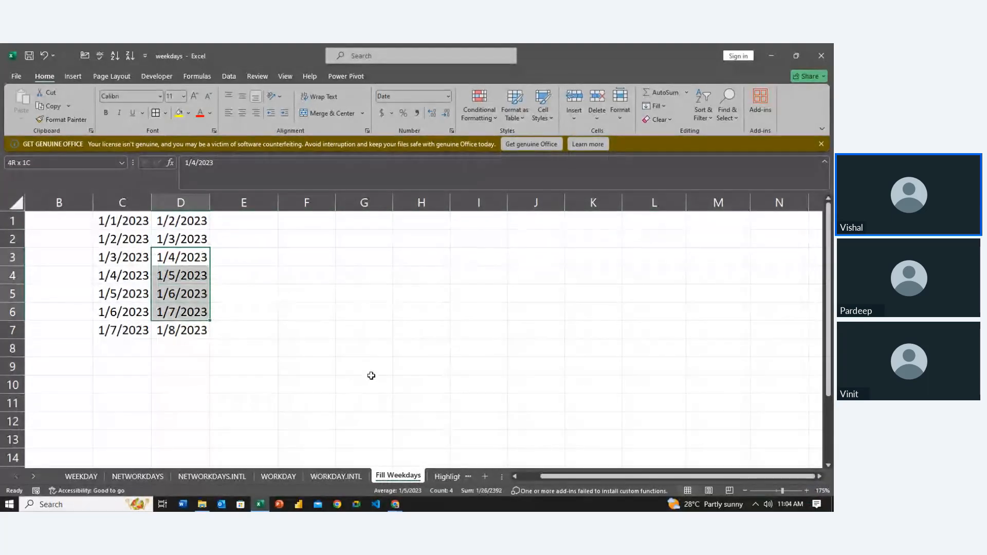
key(shift+Down)
key(Delete)
Step: Extend the daily date series from C1:D1 across row 1 through L1
key(Left)
key(Up)
key(Up)
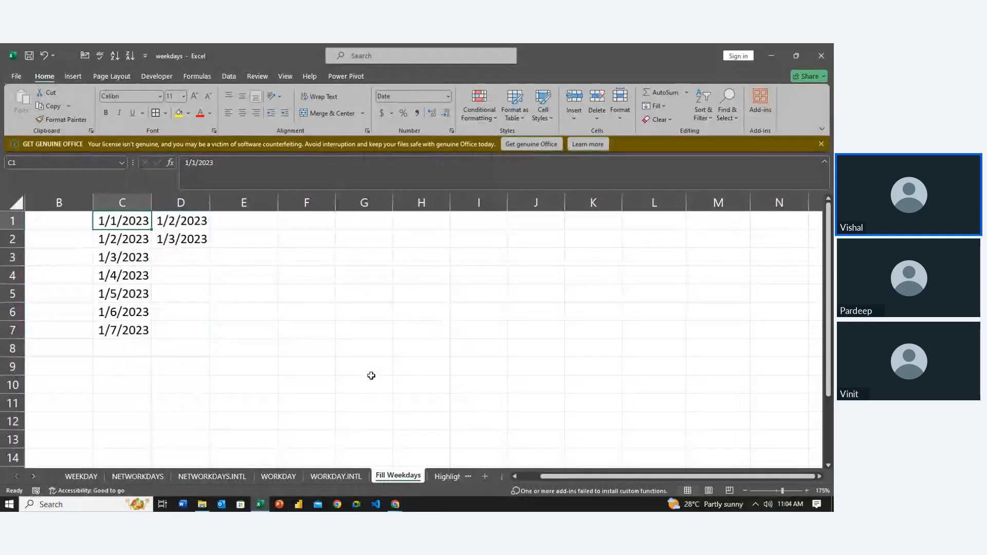
key(shift+Right)
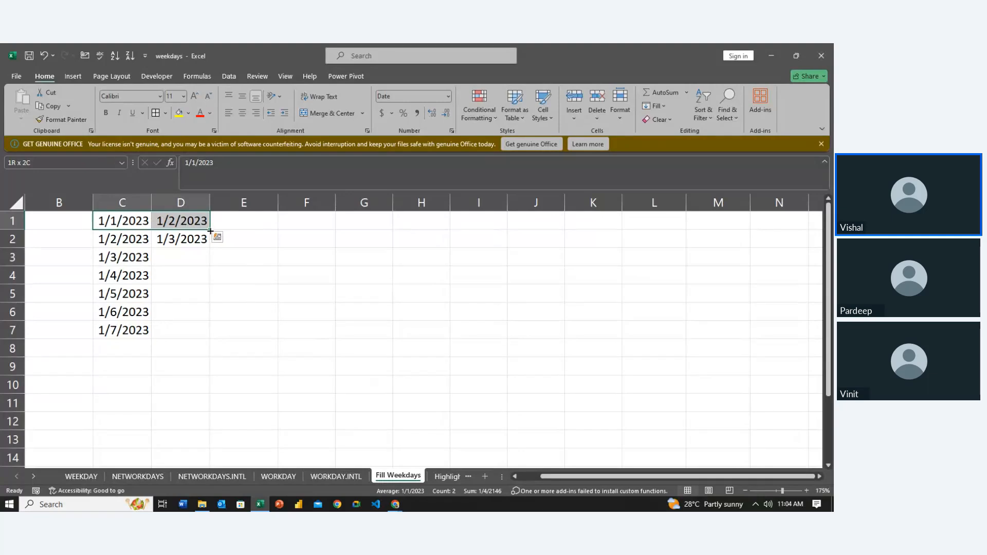
drag(210, 232, 693, 220)
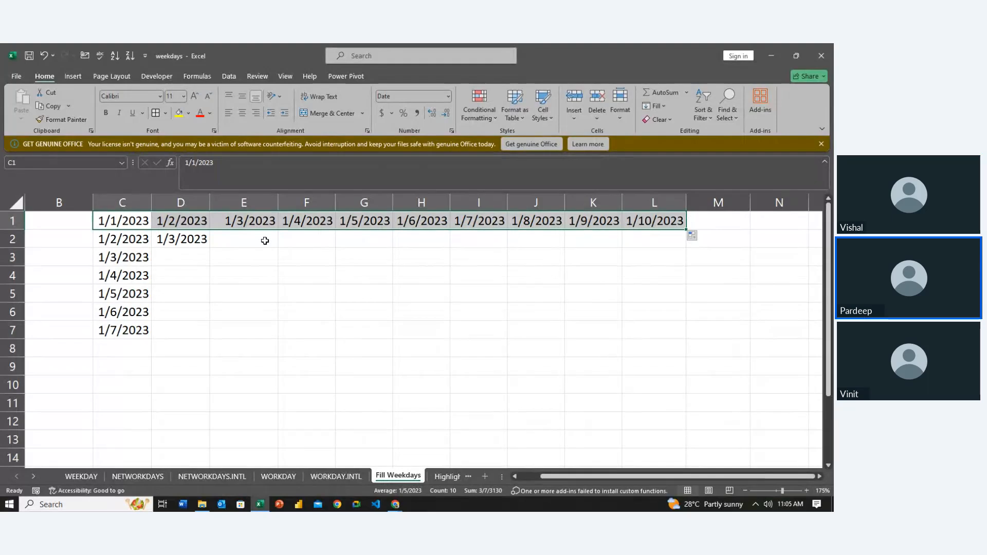
Step: Extend the daily date series from D1:D2 down column D through D7
drag(181, 221, 195, 240)
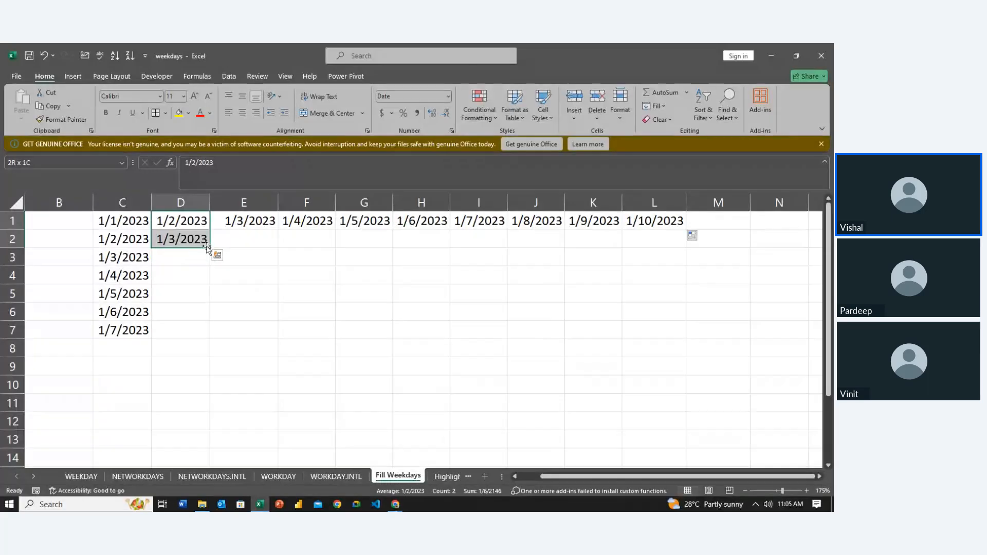
drag(211, 252, 214, 337)
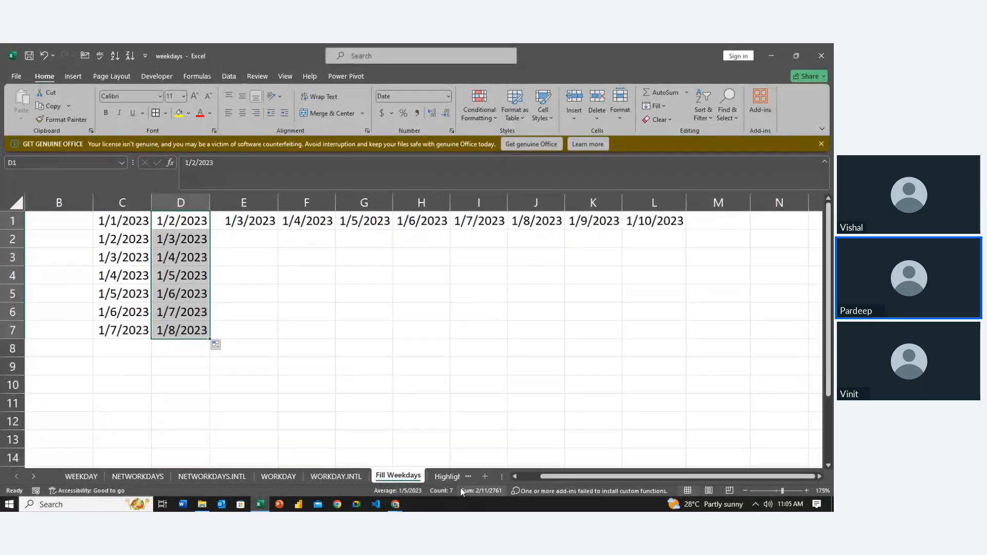
Step: Look at the Highlight Weekdays sheet and return to the Fill Weekdays sheet
click(443, 477)
click(376, 476)
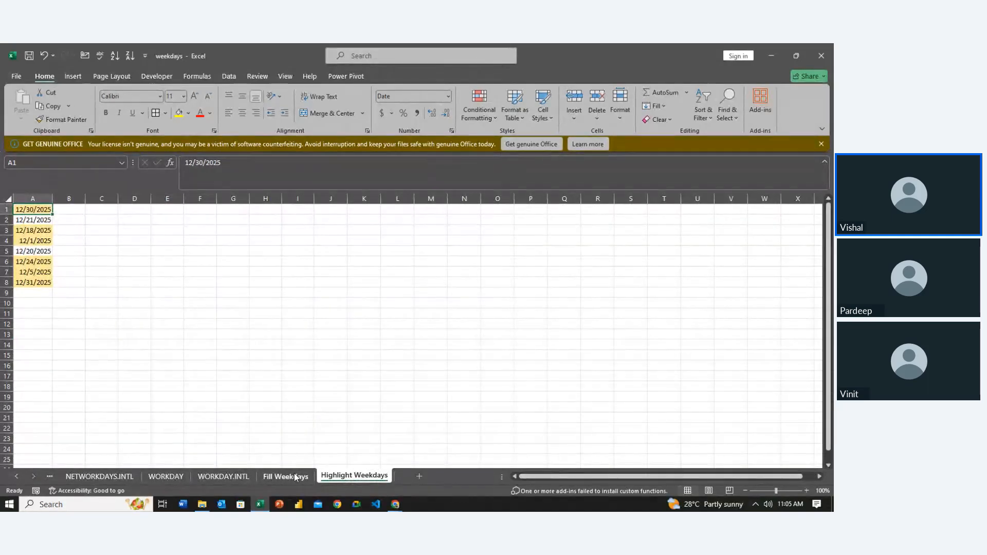
click(296, 476)
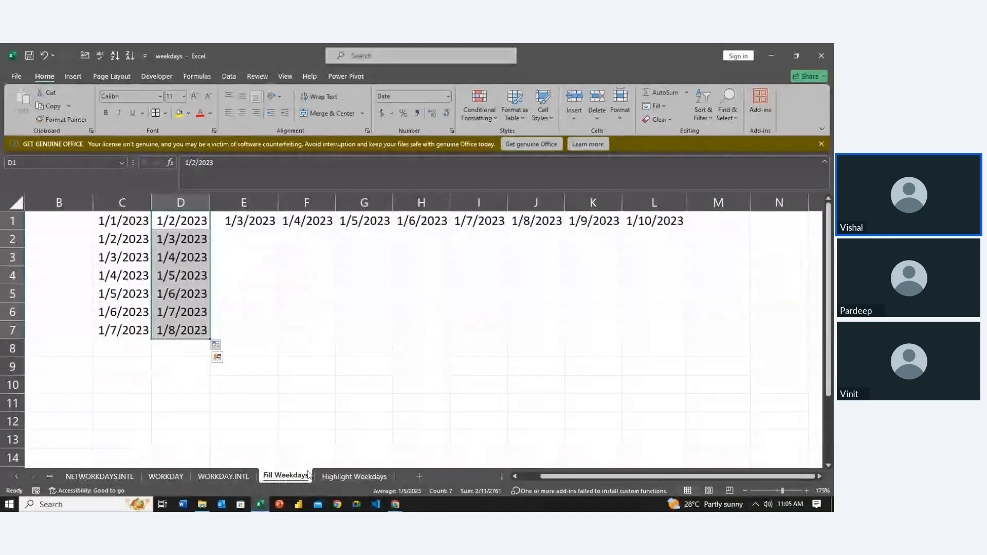
click(219, 280)
key(Left)
key(Up)
key(Up)
key(Up)
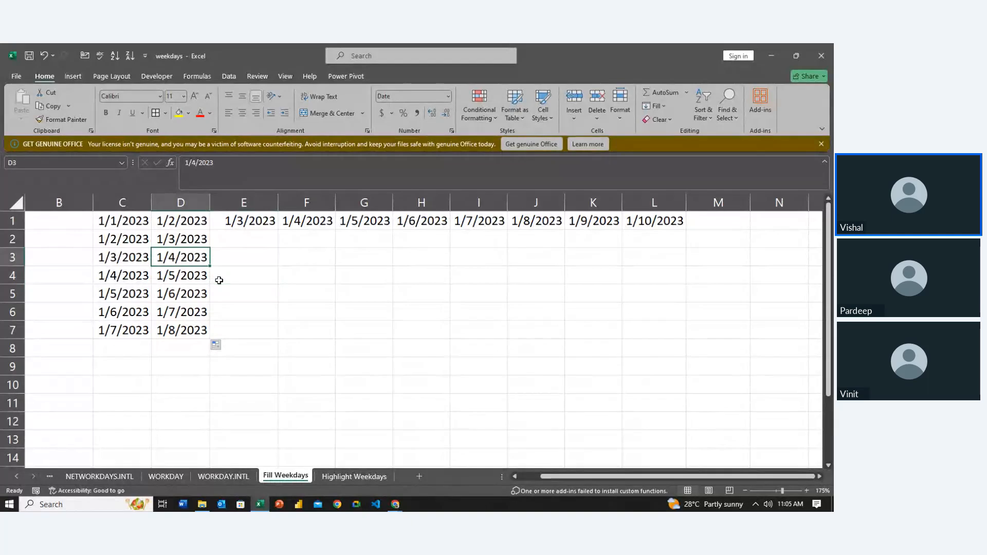
key(Down)
key(Down)
key(Down)
key(Down)
key(Up)
key(Up)
key(Up)
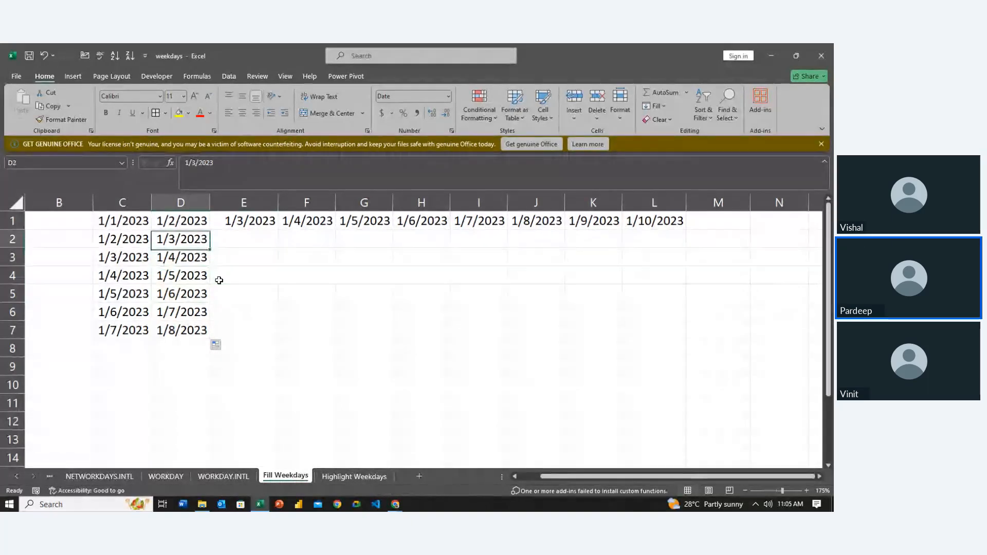
key(Up)
key(Right)
key(Right)
key(Left)
key(Left)
key(Down)
key(Down)
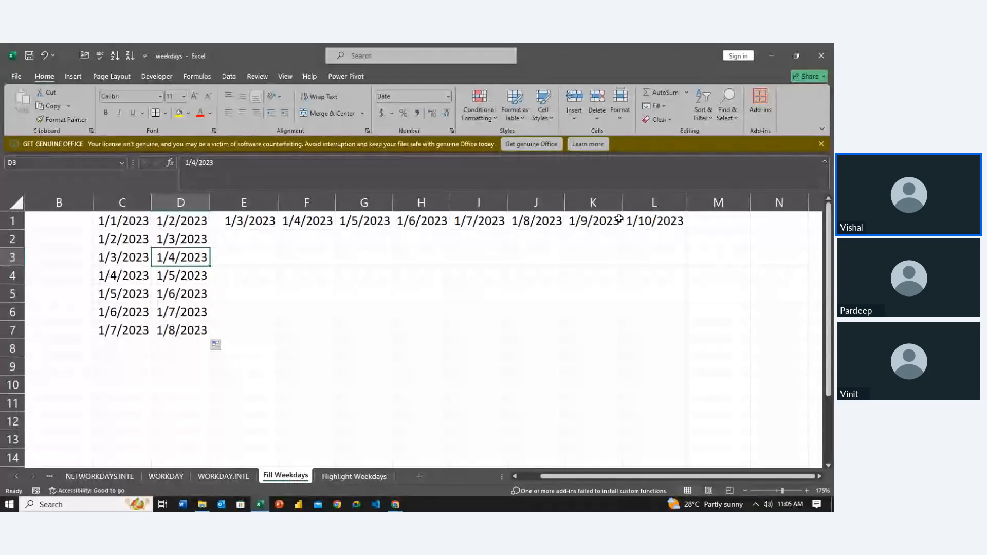
Step: Close the weekdays workbook and clear the file selection in the Date And Time folder
click(828, 49)
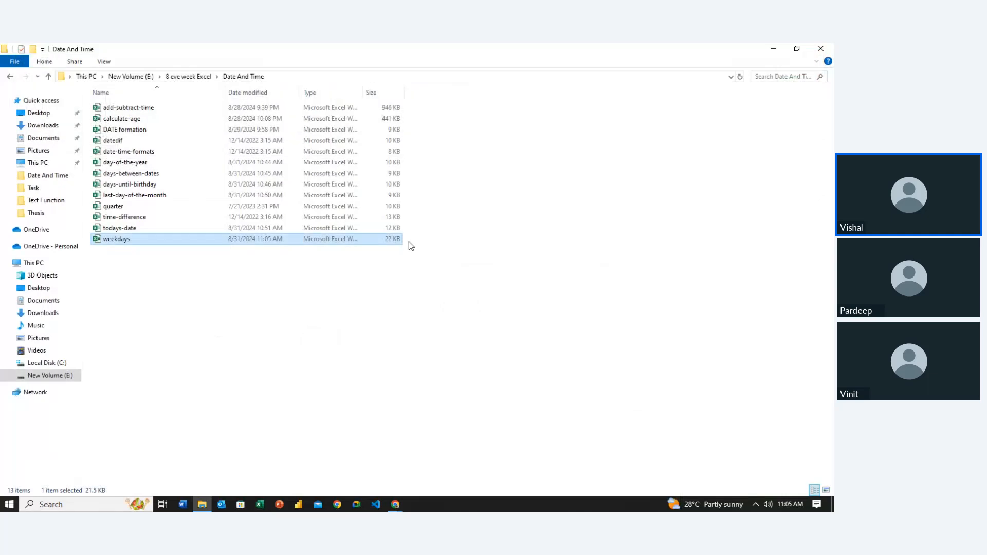
click(279, 294)
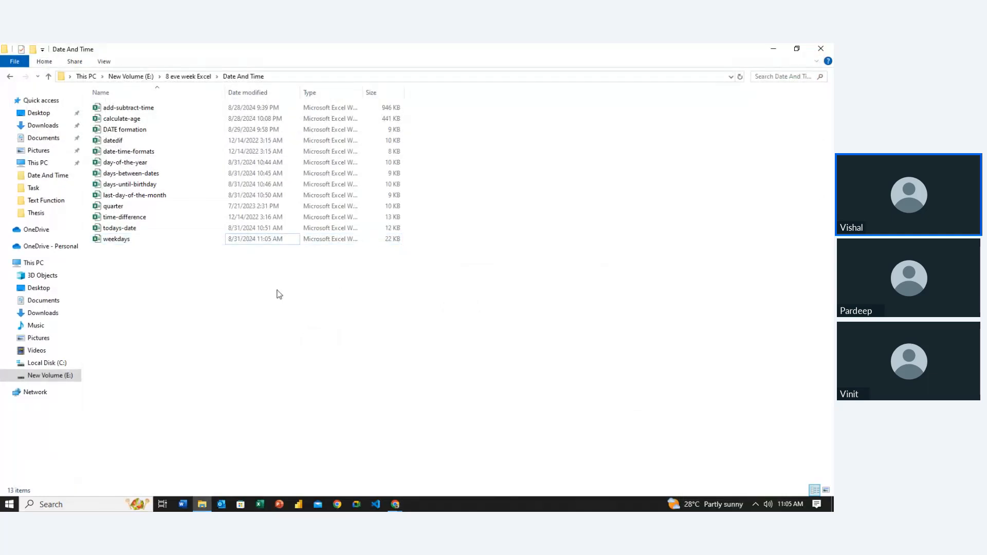
key(shift+Up)
key(shift+Up)
key(shift+Up)
key(shift+Up)
key(shift+Up)
key(shift+Up)
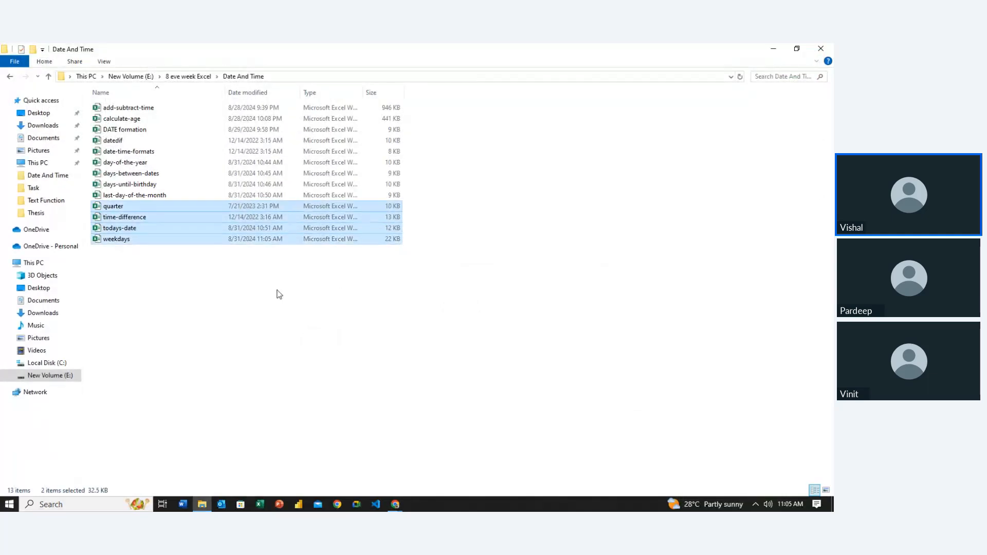
key(shift+Up)
key(shift+Up)
key(shift+Up)
key(shift+Up)
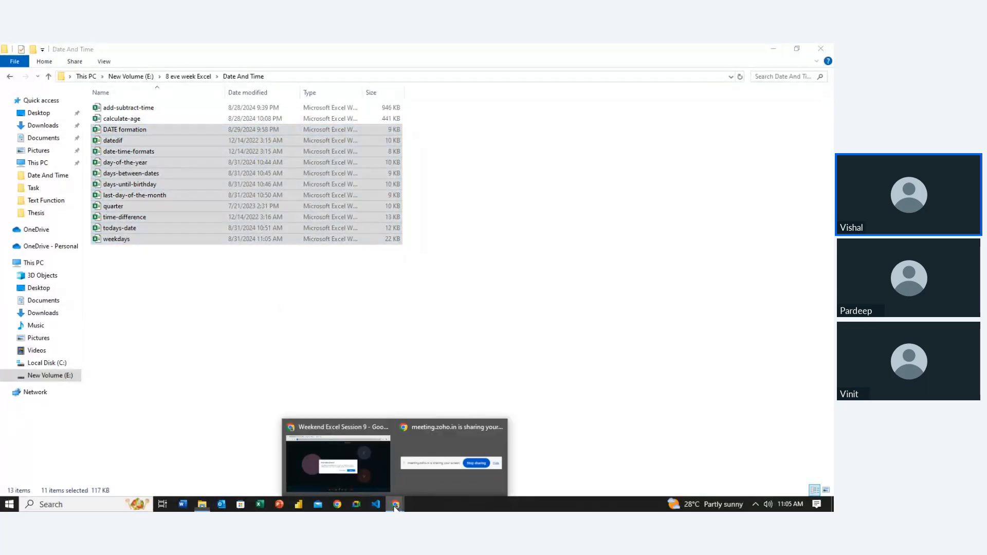
Step: Switch to the Zoho meeting in Chrome, dismiss the open dialog and stop sharing the screen
click(334, 453)
click(543, 324)
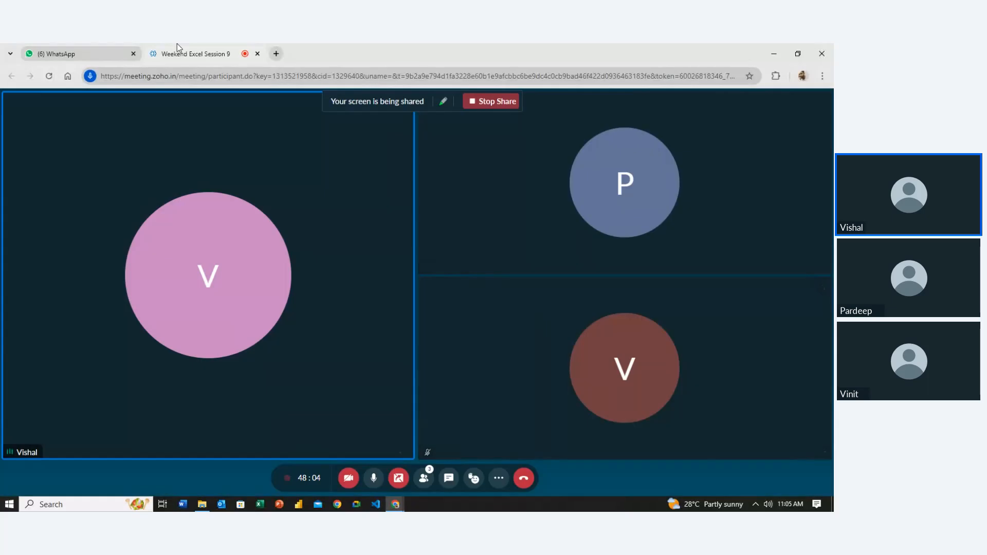
click(490, 101)
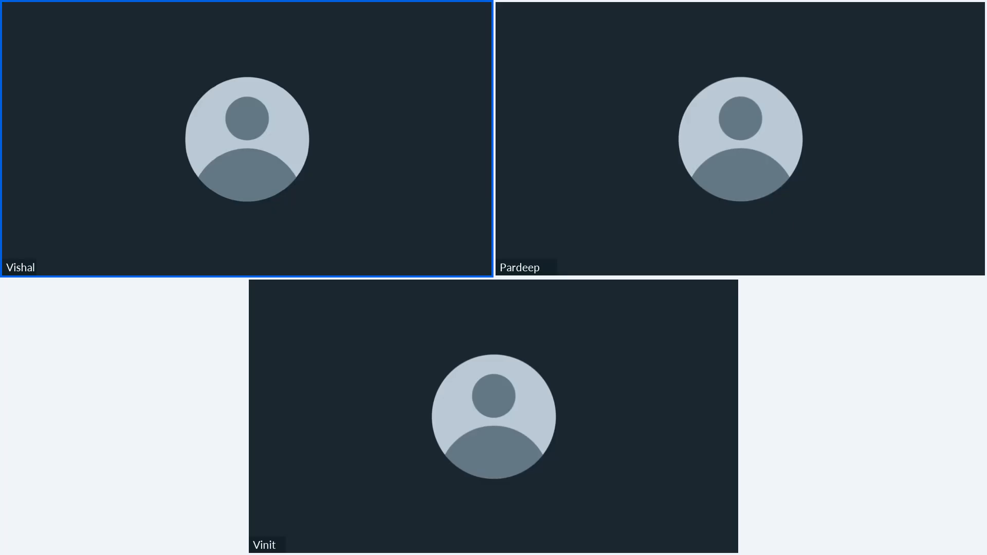